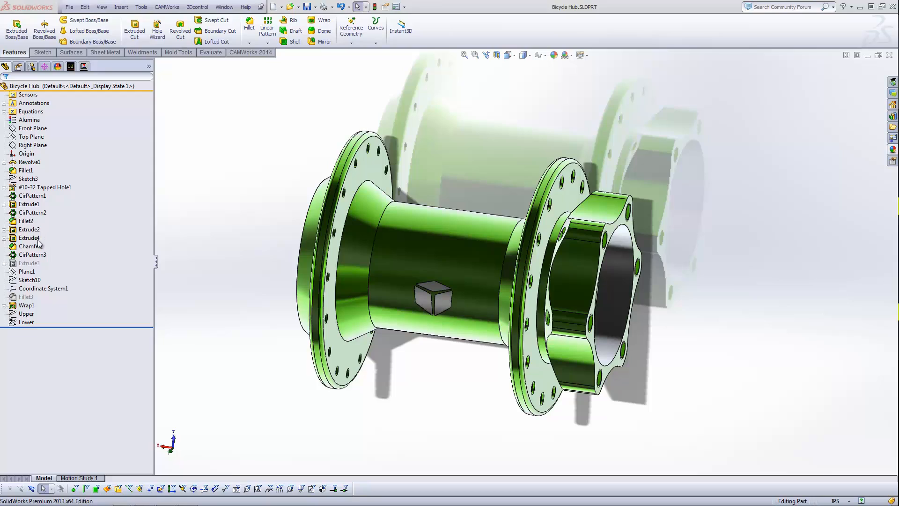
# Open the CAMWorks feature tree and display the mill-turn machine's chuck beside the bicycle hub.
pyautogui.moveTo(501, 290)
pyautogui.mouseDown(button='middle')
pyautogui.moveTo(463, 252)
pyautogui.moveTo(472, 281)
pyautogui.moveTo(504, 267)
pyautogui.moveTo(489, 274)
pyautogui.moveTo(507, 283)
pyautogui.moveTo(512, 303)
pyautogui.mouseUp(button='middle')
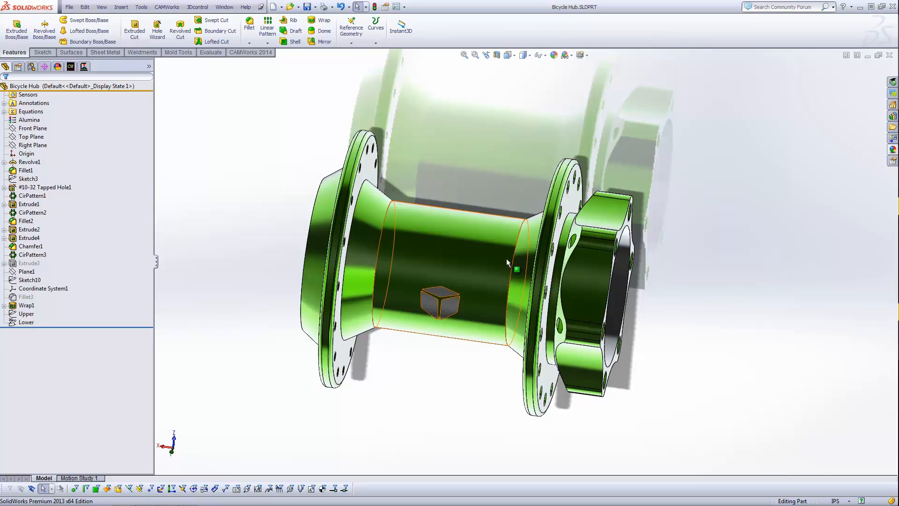
pyautogui.click(254, 53)
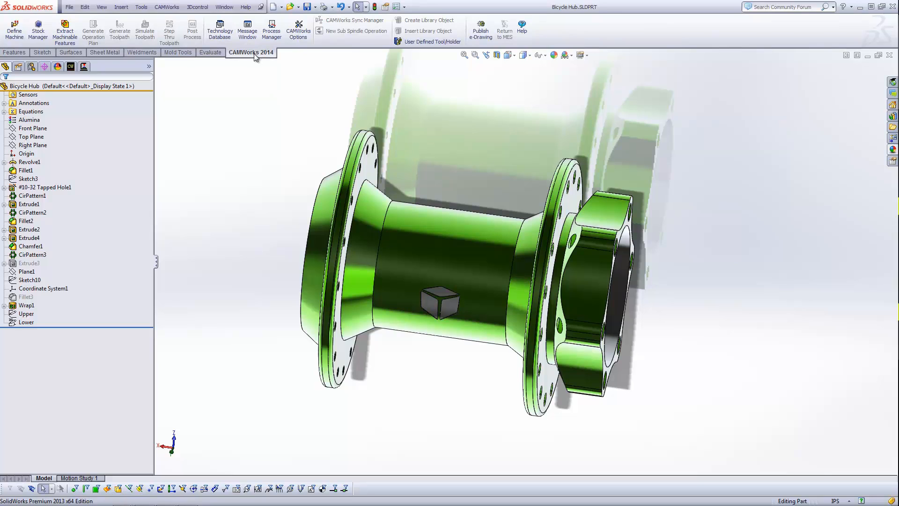
pyautogui.click(71, 67)
pyautogui.scroll(5, 356, 254)
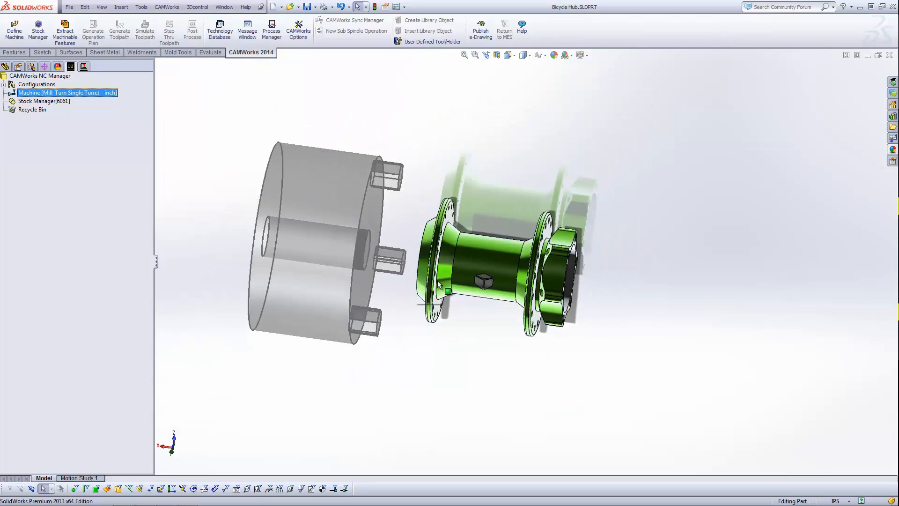
pyautogui.moveTo(443, 273); pyautogui.dragTo(434, 282, button='middle')
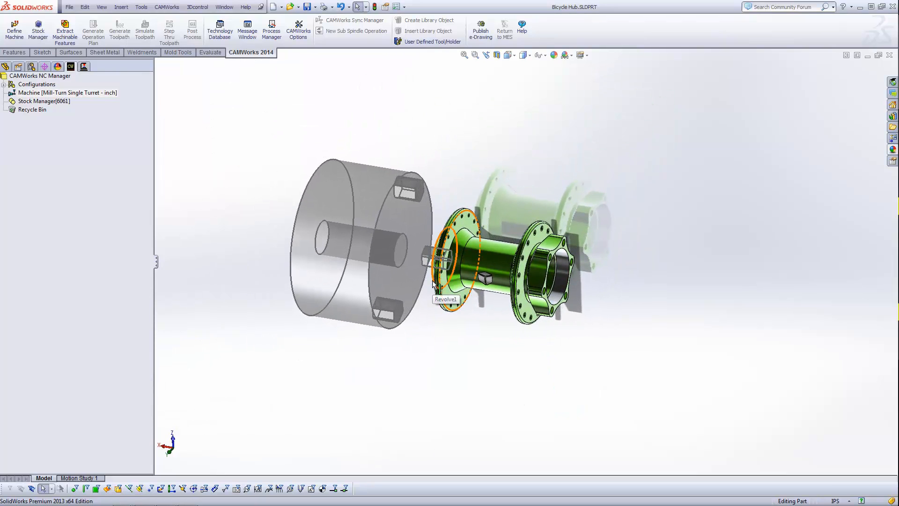
# Review the machine definition's available machines, tool crib and post processor settings, and close it without applying changes.
pyautogui.doubleClick(100, 93)
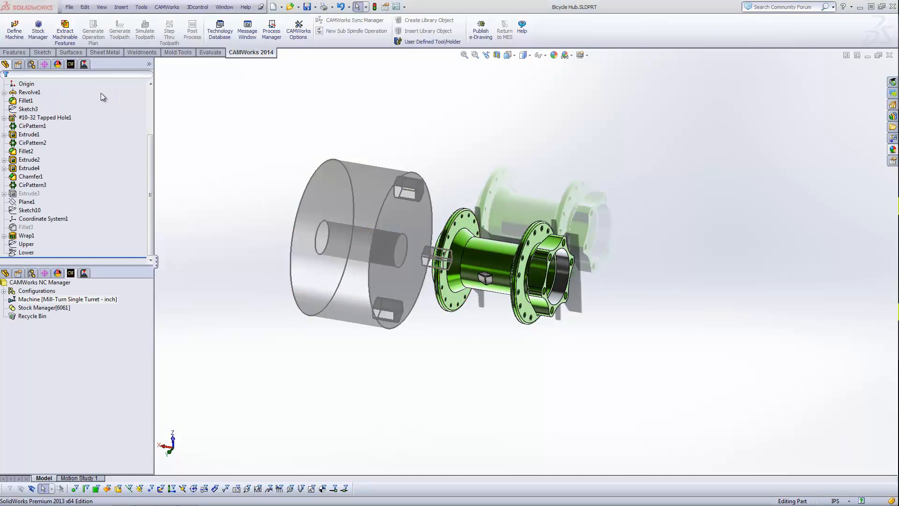
pyautogui.click(152, 102)
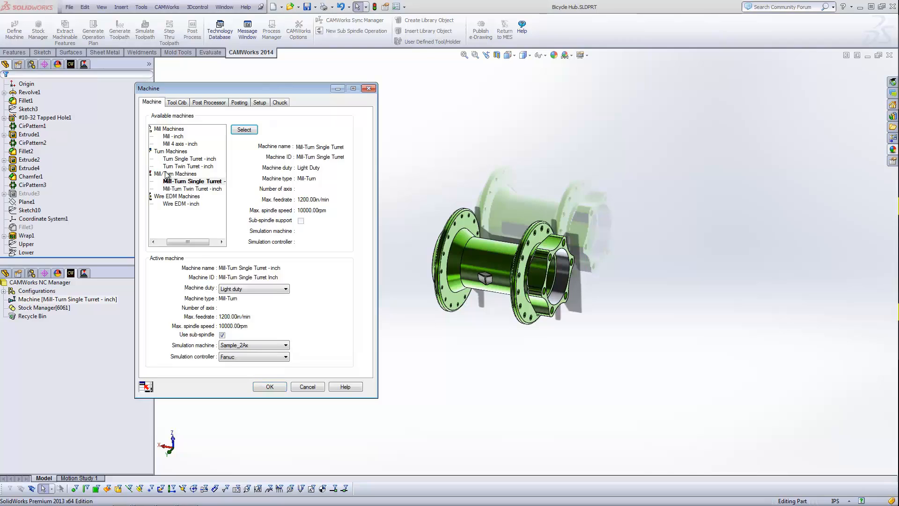
pyautogui.moveTo(195, 243); pyautogui.dragTo(178, 244)
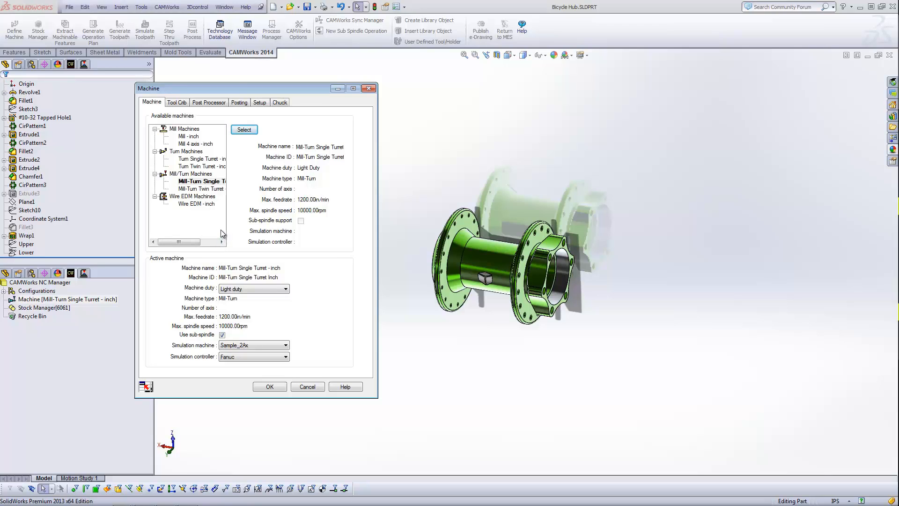
pyautogui.click(177, 102)
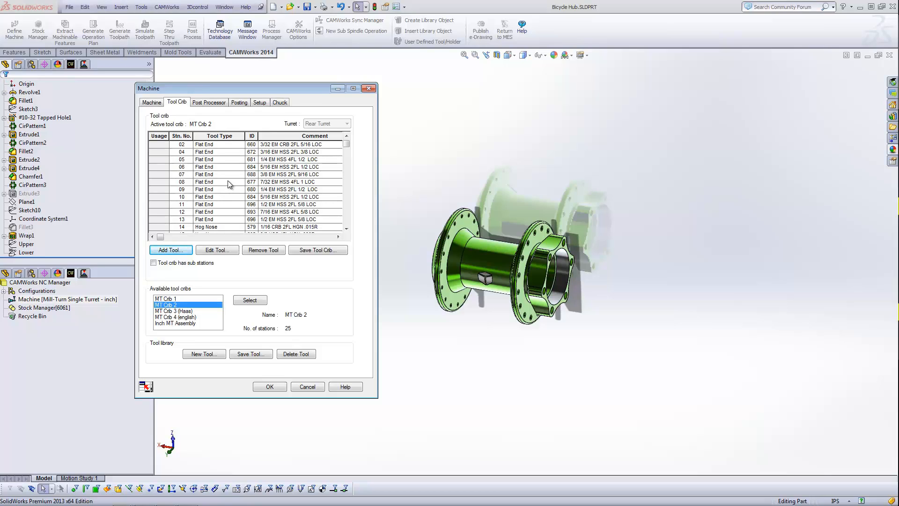
pyautogui.click(209, 102)
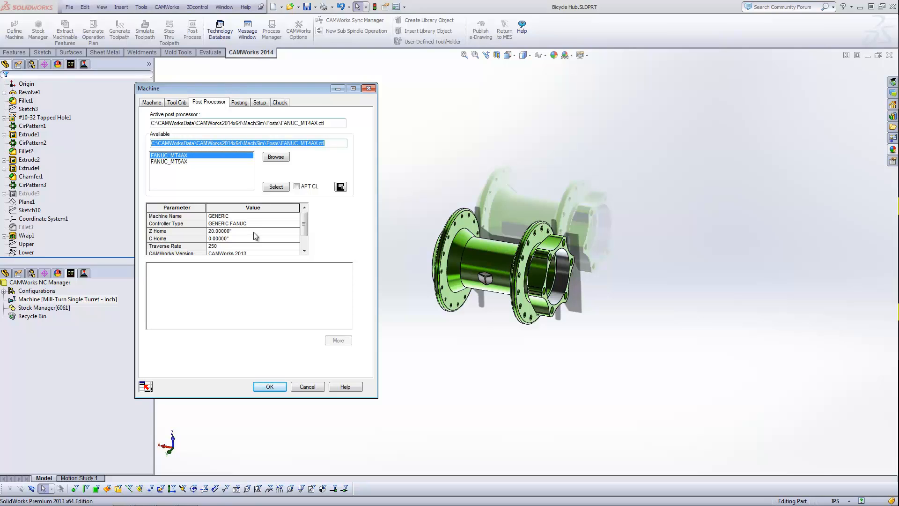
pyautogui.click(301, 389)
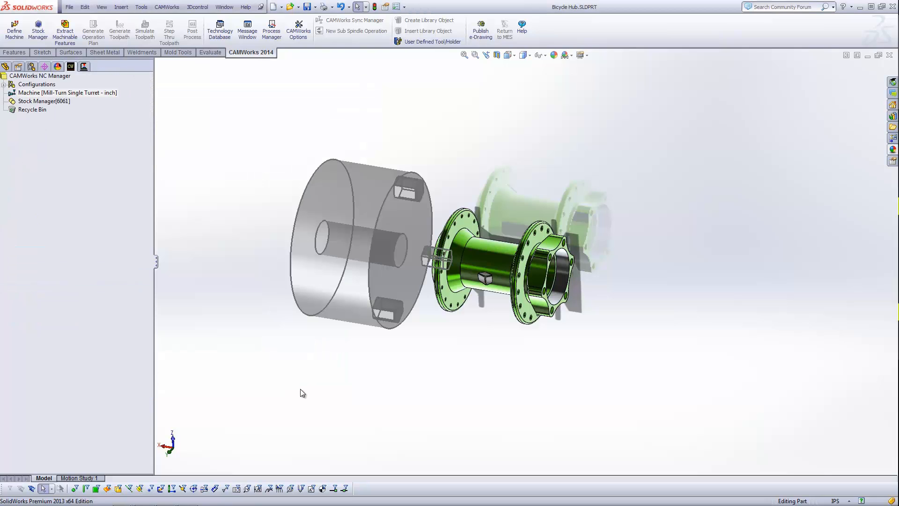
# Review the 6061 bar stock definition around the hub, including its stock type and dimensions, and accept it.
pyautogui.click(47, 101)
pyautogui.moveTo(253, 250); pyautogui.dragTo(263, 273, button='middle')
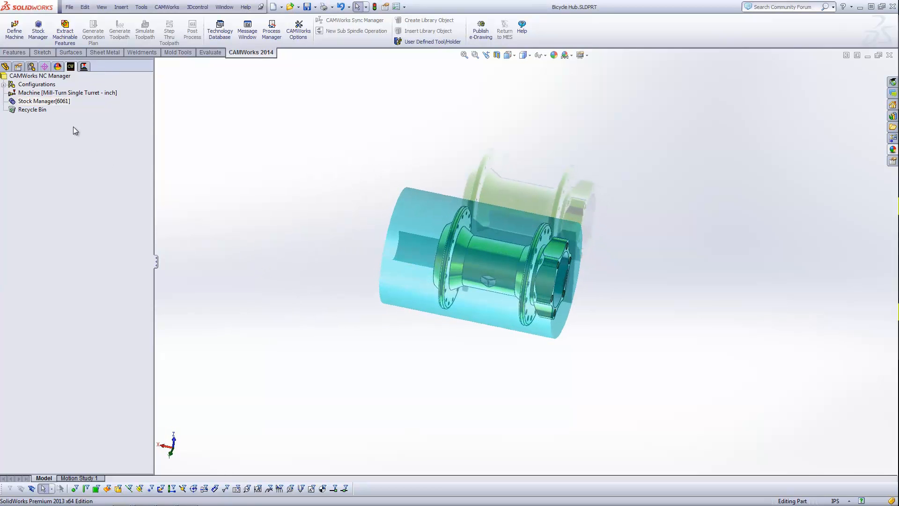
pyautogui.doubleClick(47, 101)
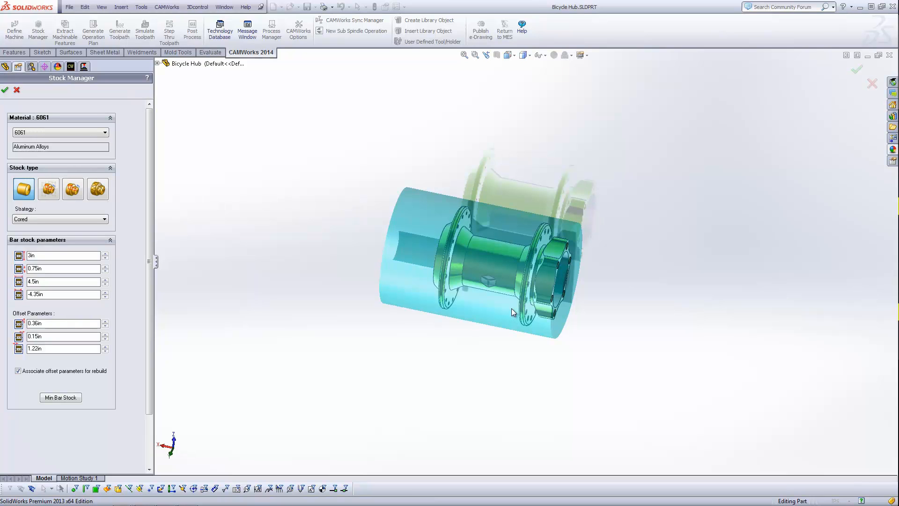
pyautogui.scroll(-5, 533, 272)
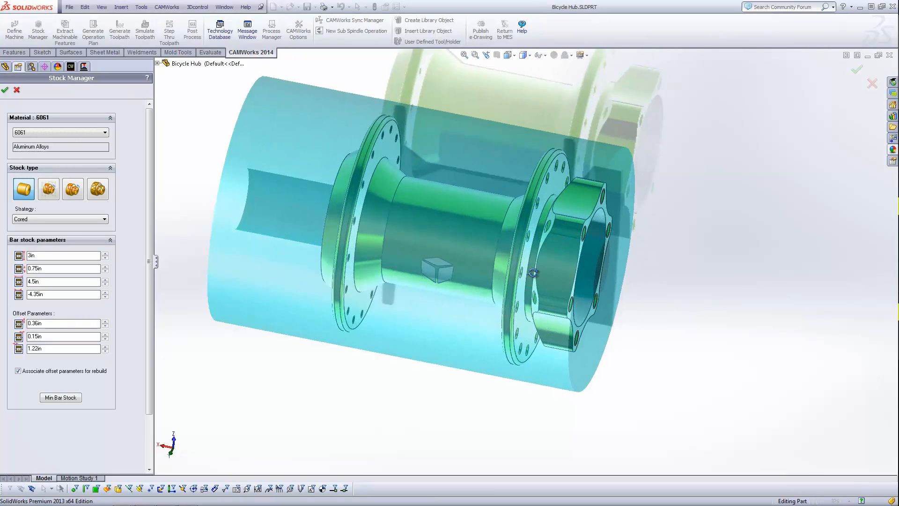
pyautogui.moveTo(533, 272)
pyautogui.mouseDown(button='middle')
pyautogui.moveTo(446, 230)
pyautogui.moveTo(518, 269)
pyautogui.mouseUp(button='middle')
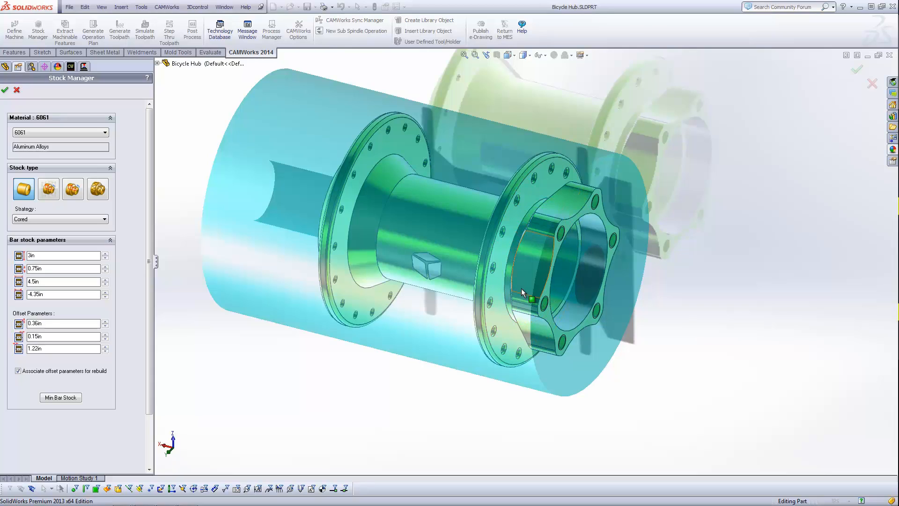
pyautogui.click(4, 89)
pyautogui.click(656, 167)
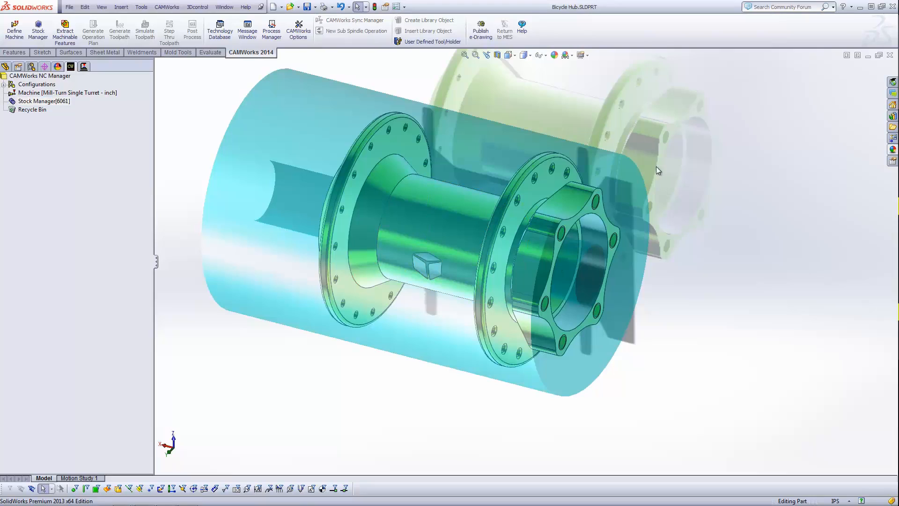
# Display the machine's main and sub-spindle chucks together with the hub to inspect their positions.
pyautogui.scroll(12, 676, 313)
pyautogui.click(47, 101)
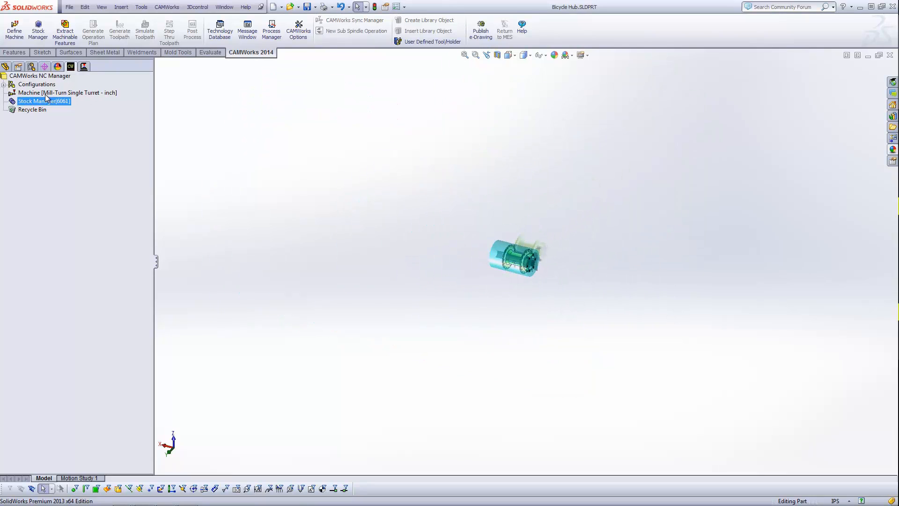
pyautogui.click(47, 93)
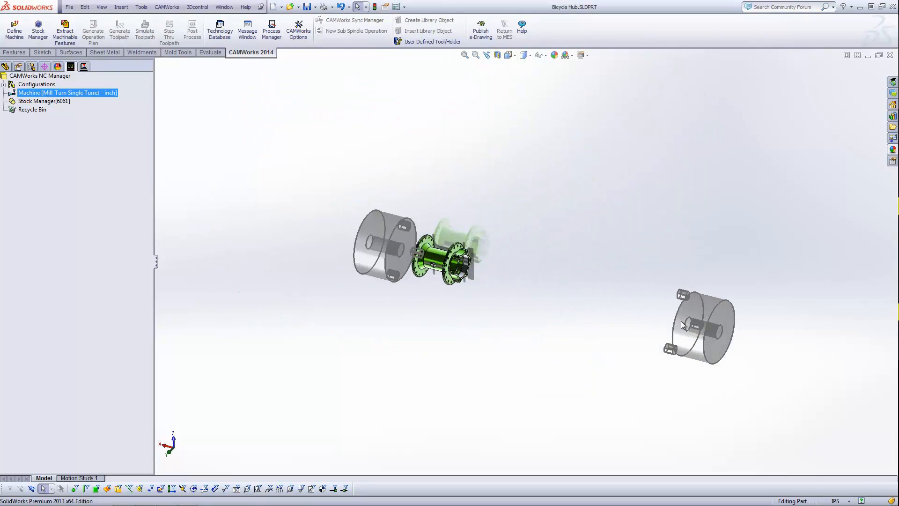
pyautogui.scroll(-2, 687, 318)
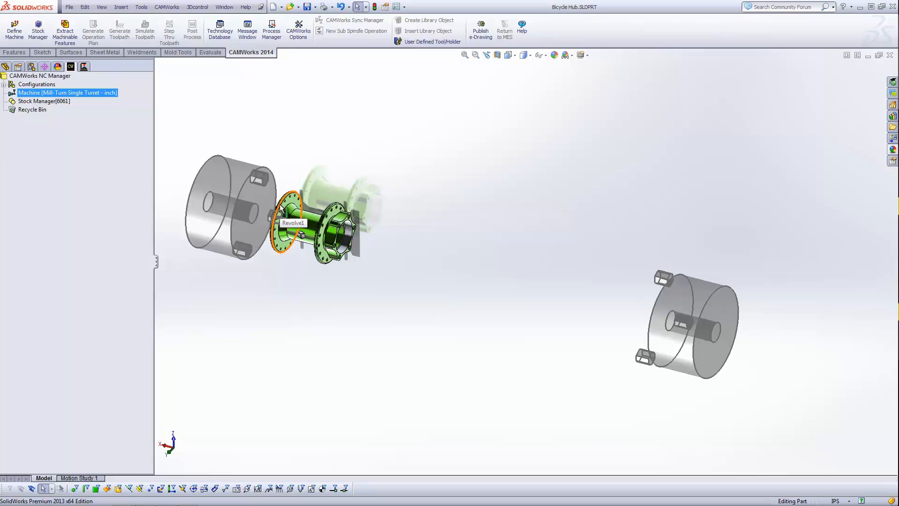
pyautogui.click(379, 271)
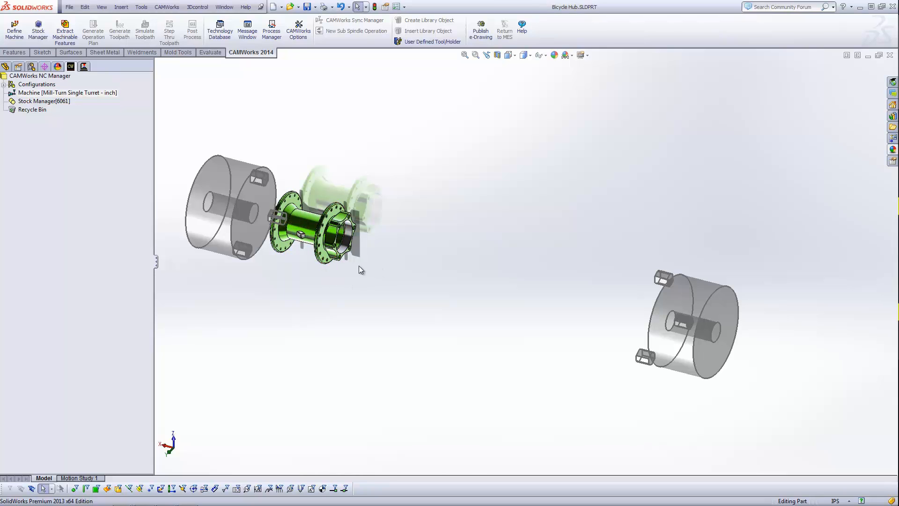
# Set the machine's chuck display to None.
pyautogui.rightClick(97, 91)
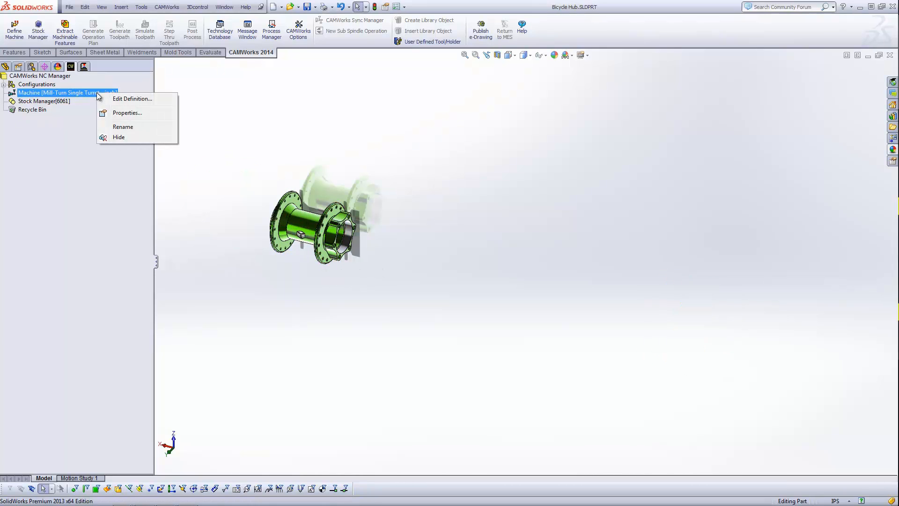
pyautogui.rightClick(57, 101)
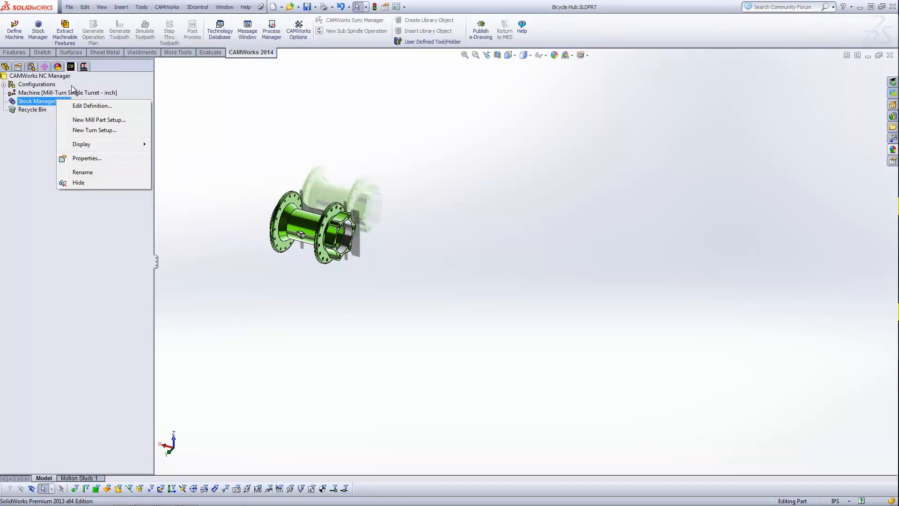
pyautogui.click(82, 78)
pyautogui.rightClick(65, 92)
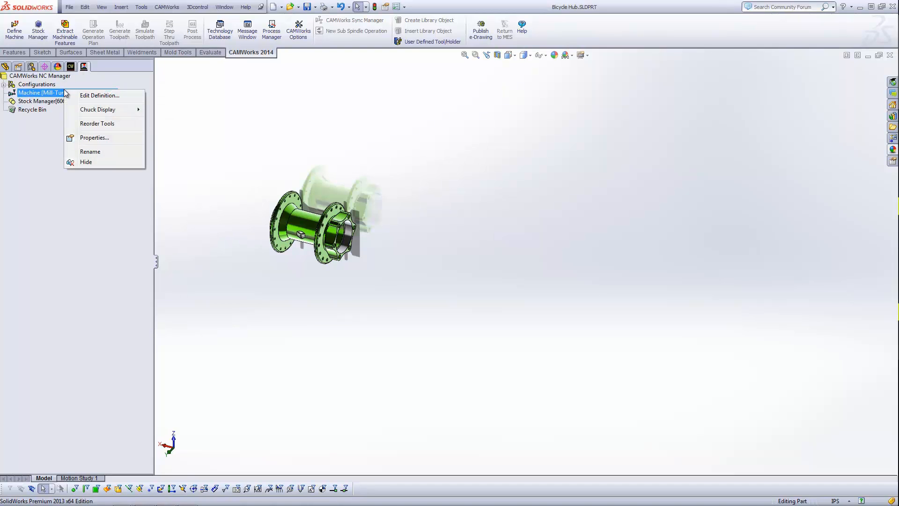
pyautogui.moveTo(91, 111)
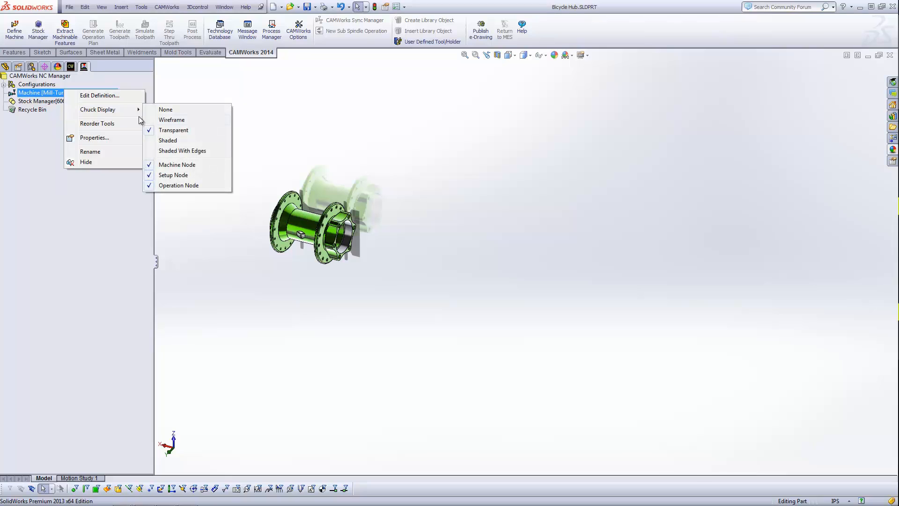
pyautogui.click(165, 109)
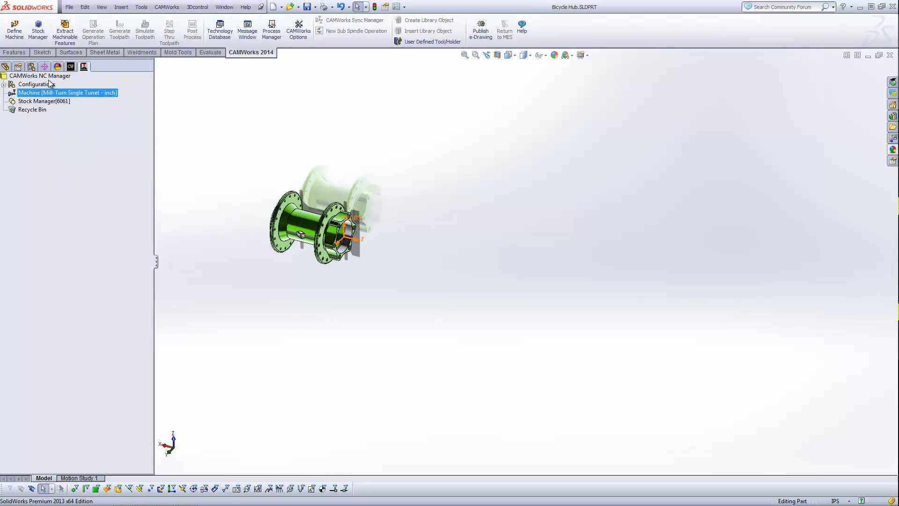
# Extract the machinable features of the bicycle hub from its 6061 stock.
pyautogui.click(71, 68)
pyautogui.scroll(-4, 306, 224)
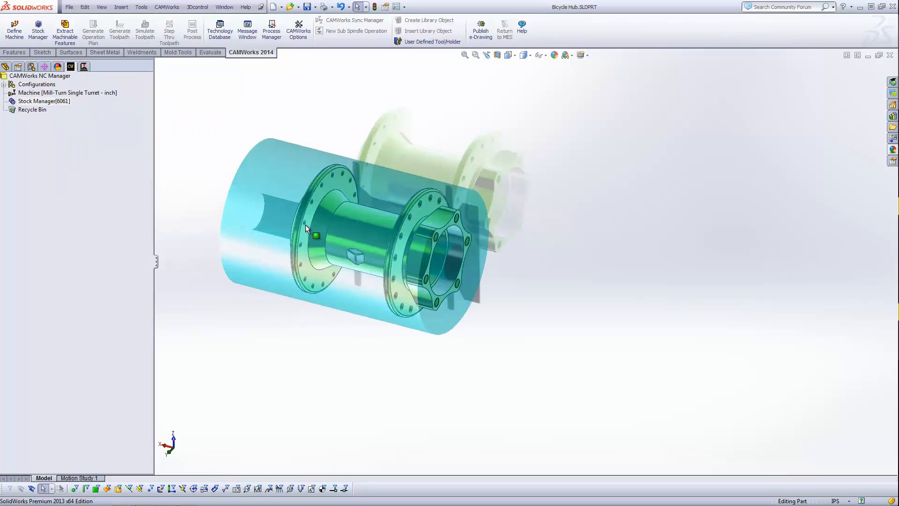
pyautogui.scroll(-2, 305, 224)
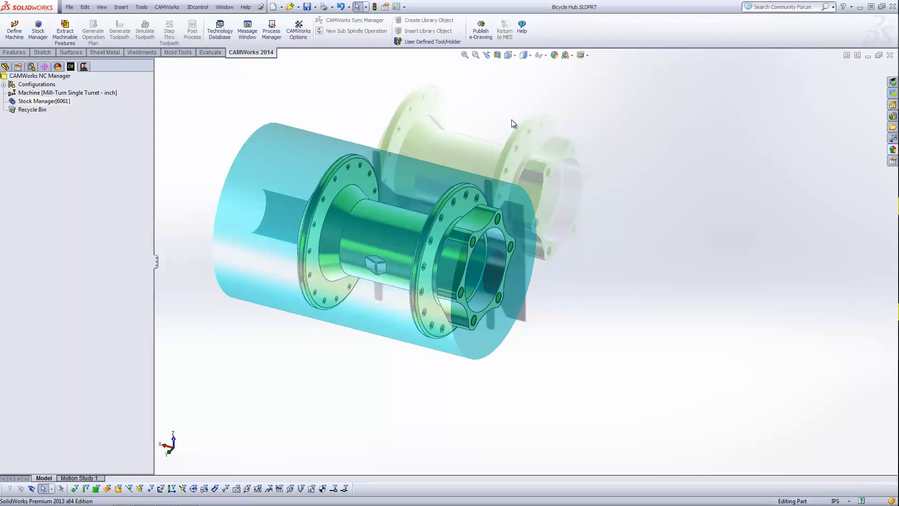
pyautogui.click(66, 31)
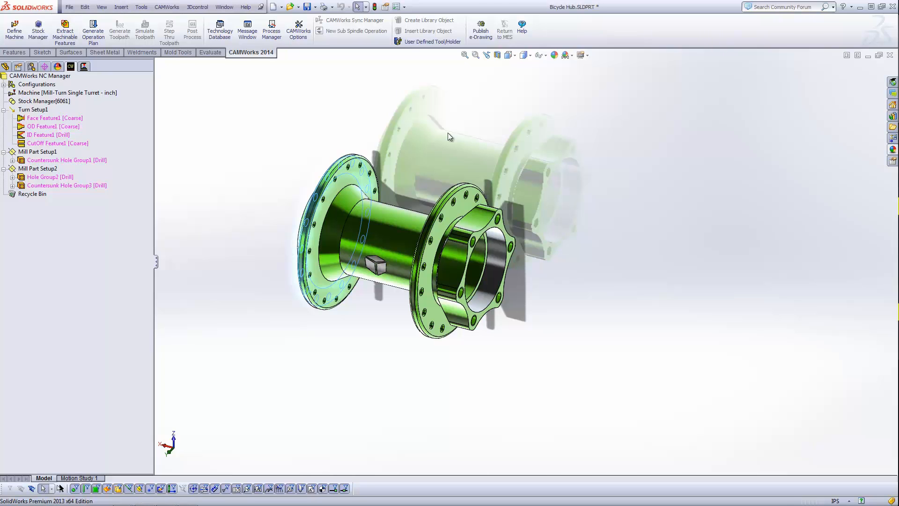
# Highlight the extracted face feature under Turn Setup1 and examine it on the hub's lobed end.
pyautogui.click(441, 180)
pyautogui.moveTo(440, 181); pyautogui.dragTo(442, 181, button='middle')
pyautogui.scroll(-5, 381, 189)
pyautogui.scroll(2, 452, 309)
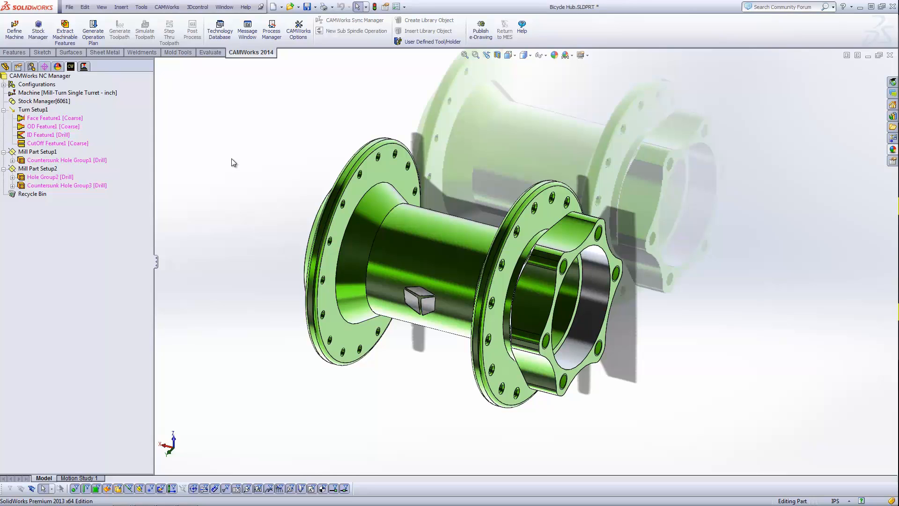
pyautogui.click(45, 111)
pyautogui.click(69, 119)
pyautogui.scroll(-6, 565, 206)
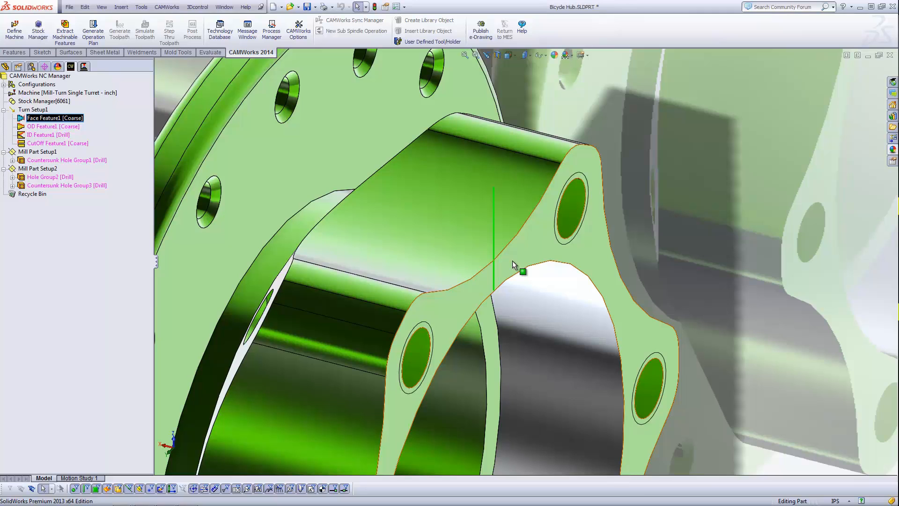
# Highlight the extracted OD feature and examine its turning profile along the hub, especially around the flange and lobed end.
pyautogui.click(74, 128)
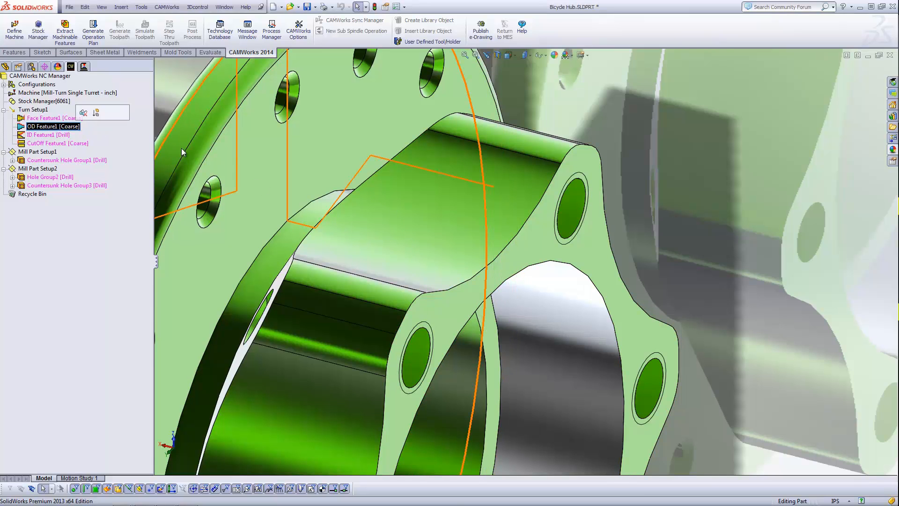
pyautogui.scroll(6, 395, 228)
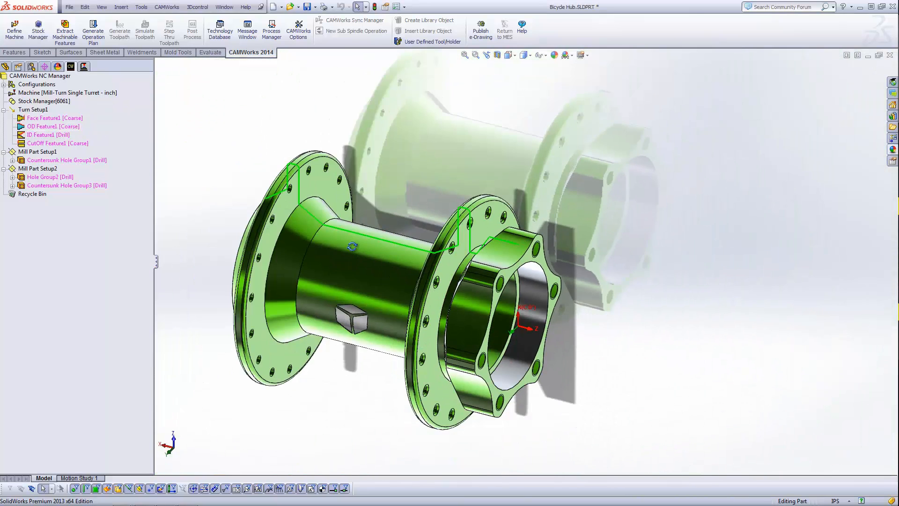
pyautogui.moveTo(395, 228); pyautogui.dragTo(381, 249, button='middle')
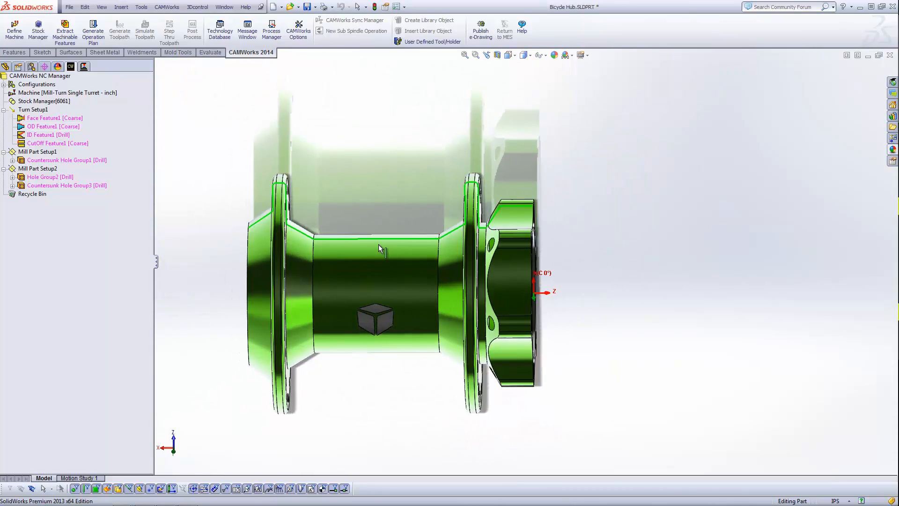
pyautogui.scroll(-6, 381, 248)
pyautogui.moveTo(389, 205); pyautogui.dragTo(412, 217, button='middle')
pyautogui.scroll(8, 603, 223)
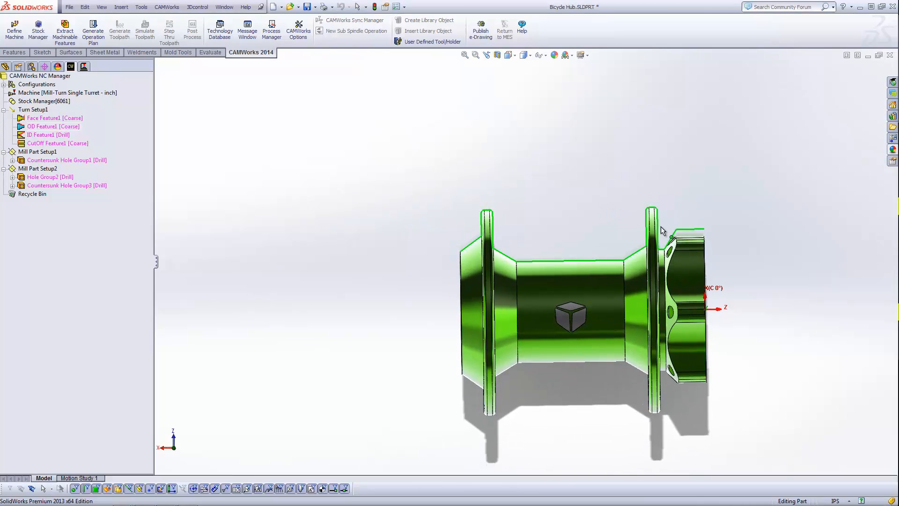
pyautogui.scroll(-7, 679, 229)
pyautogui.moveTo(603, 239); pyautogui.dragTo(603, 235, button='middle')
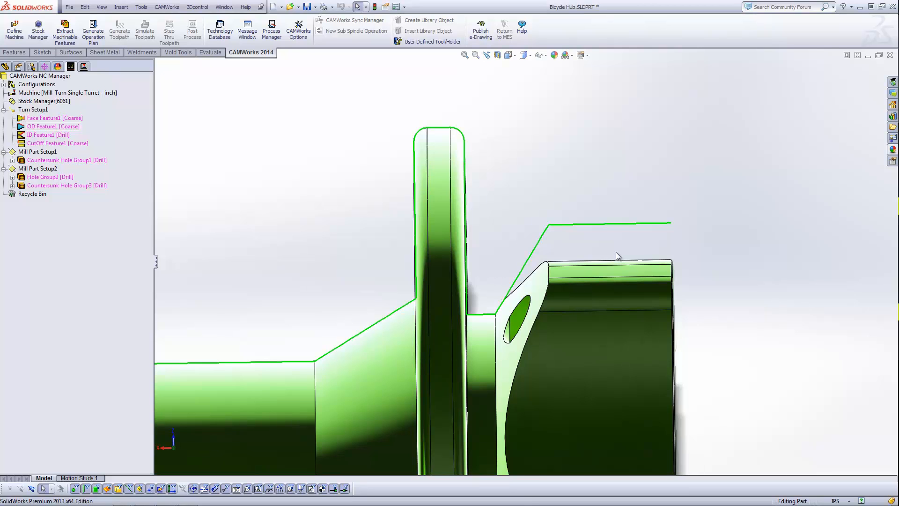
pyautogui.scroll(3, 638, 262)
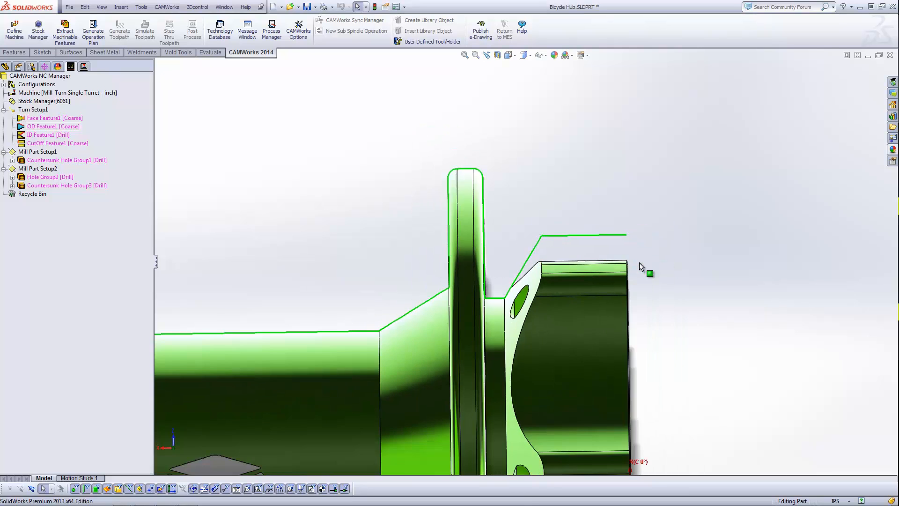
# Inspect the OD profile at close range where it passes over the scalloped lobes and the adjoining drilled flange.
pyautogui.moveTo(639, 262); pyautogui.dragTo(767, 344, button='middle')
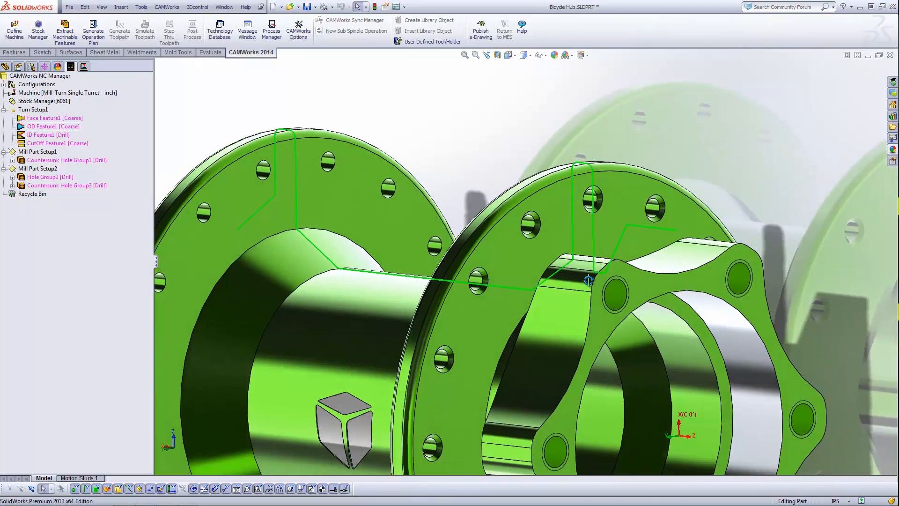
pyautogui.scroll(-10, 725, 257)
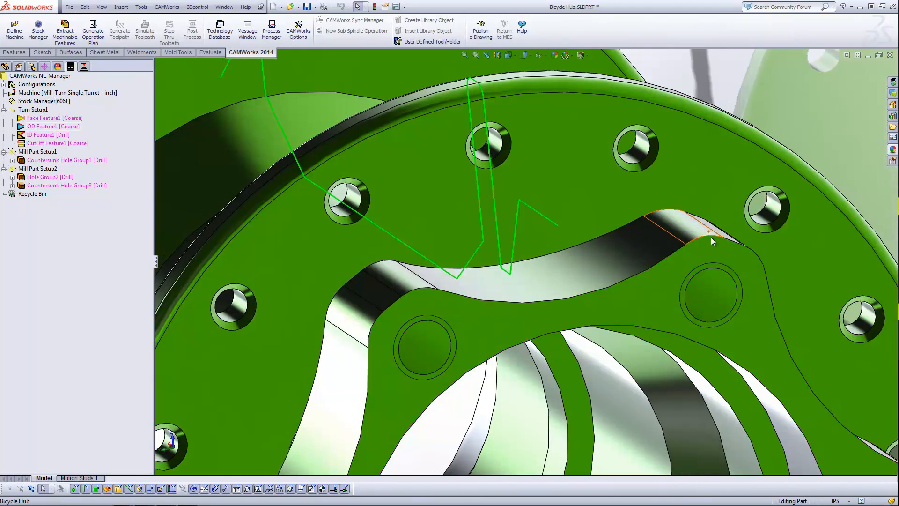
pyautogui.click(575, 250)
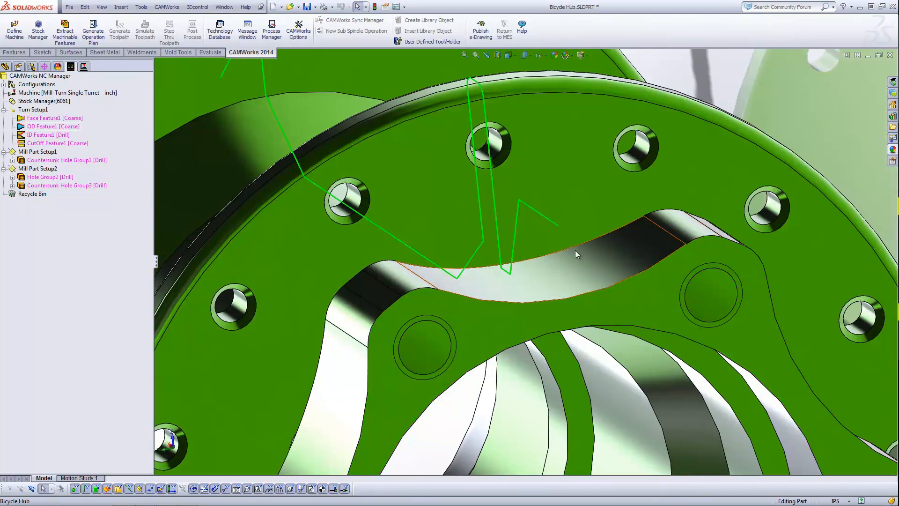
pyautogui.moveTo(575, 250); pyautogui.dragTo(503, 227, button='middle')
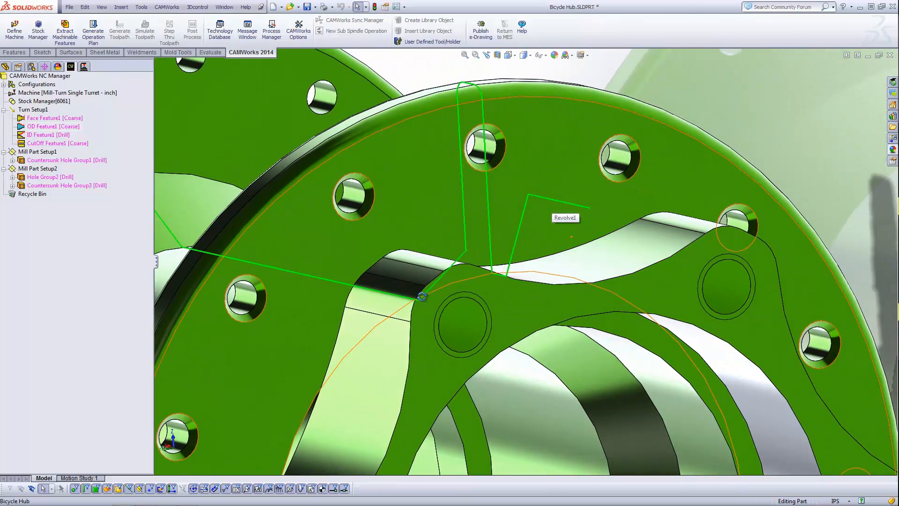
pyautogui.scroll(8, 422, 297)
pyautogui.moveTo(440, 311); pyautogui.dragTo(67, 135, button='middle')
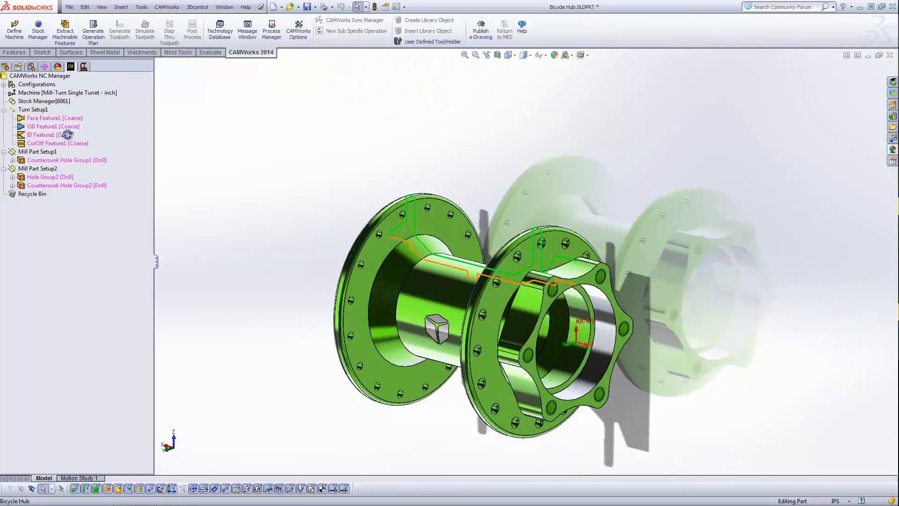
# Highlight the ID feature under Turn Setup1 and examine its bore profile along the hub.
pyautogui.click(66, 135)
pyautogui.moveTo(482, 307); pyautogui.dragTo(501, 291, button='middle')
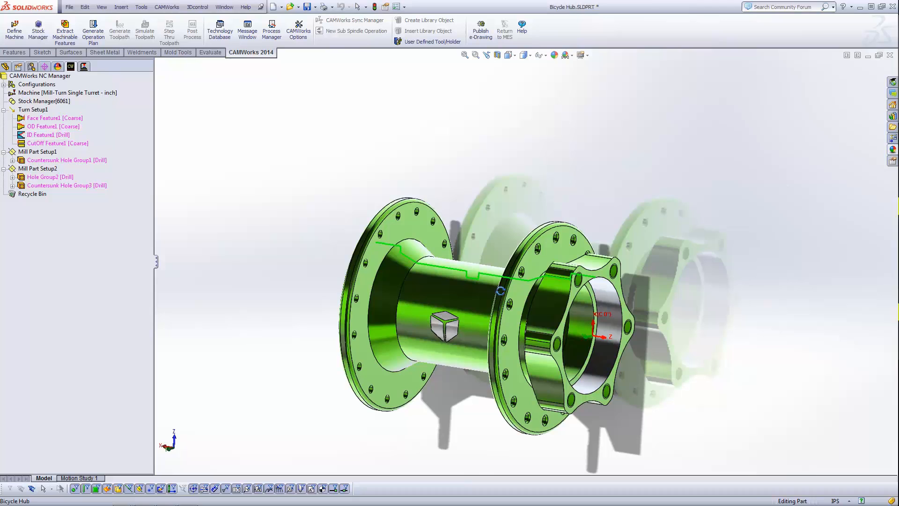
pyautogui.scroll(-6, 487, 269)
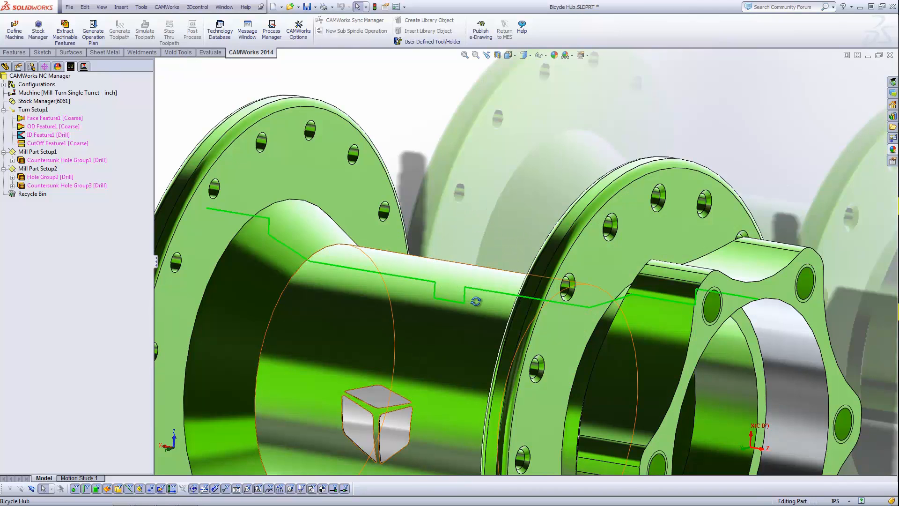
pyautogui.press('f')
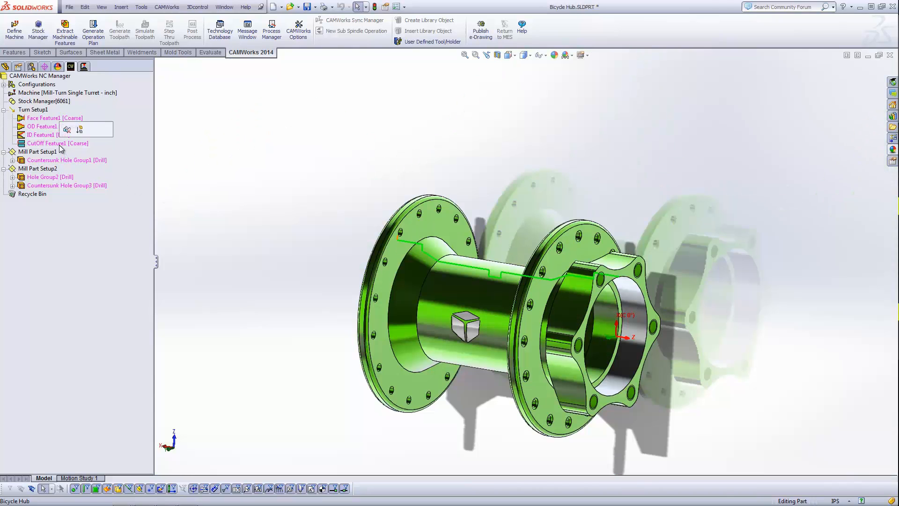
# Highlight the cutoff feature under Turn Setup1 and examine its location on the hub.
pyautogui.moveTo(355, 246)
pyautogui.mouseDown(button='middle')
pyautogui.moveTo(389, 245)
pyautogui.moveTo(359, 254)
pyautogui.mouseUp(button='middle')
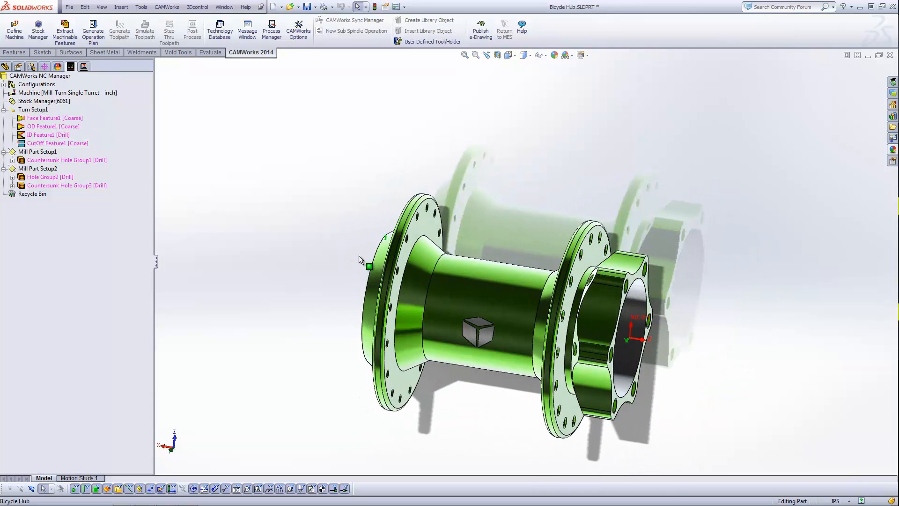
pyautogui.scroll(-3, 408, 266)
pyautogui.moveTo(608, 304)
pyautogui.mouseDown(button='middle')
pyautogui.moveTo(591, 305)
pyautogui.moveTo(599, 306)
pyautogui.mouseUp(button='middle')
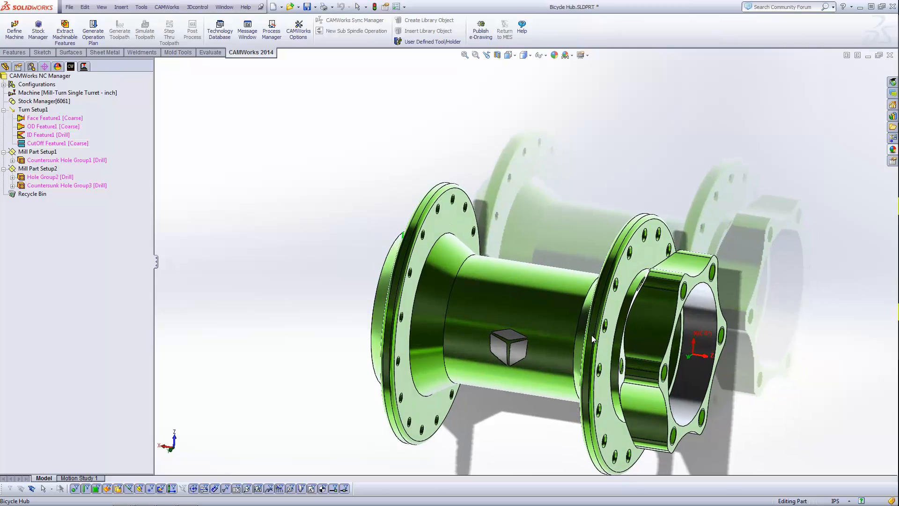
# Highlight Mill Part Setup1 and its Countersunk Hole Group1, and examine the holes on the flange opposite the lobed end.
pyautogui.click(45, 152)
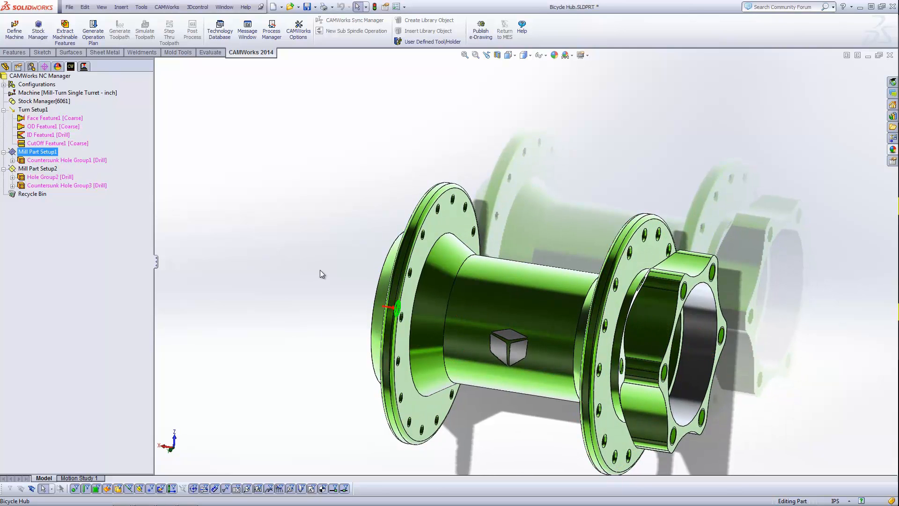
pyautogui.click(80, 160)
pyautogui.moveTo(299, 248)
pyautogui.mouseDown(button='middle')
pyautogui.moveTo(339, 271)
pyautogui.moveTo(286, 252)
pyautogui.mouseUp(button='middle')
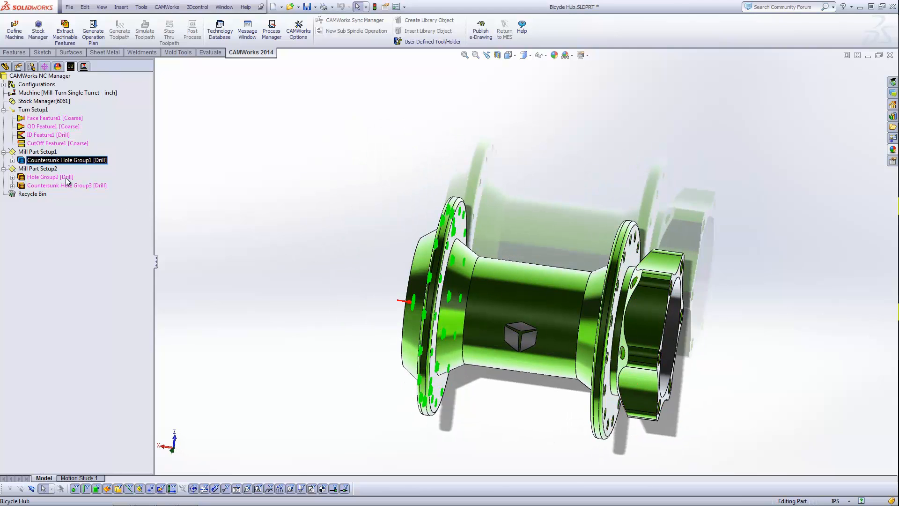
# Highlight Hole Group2 and Countersunk Hole Group3 under Mill Part Setup2, and examine the holes in the lobes and adjacent flange.
pyautogui.click(51, 177)
pyautogui.moveTo(419, 280); pyautogui.dragTo(380, 263, button='middle')
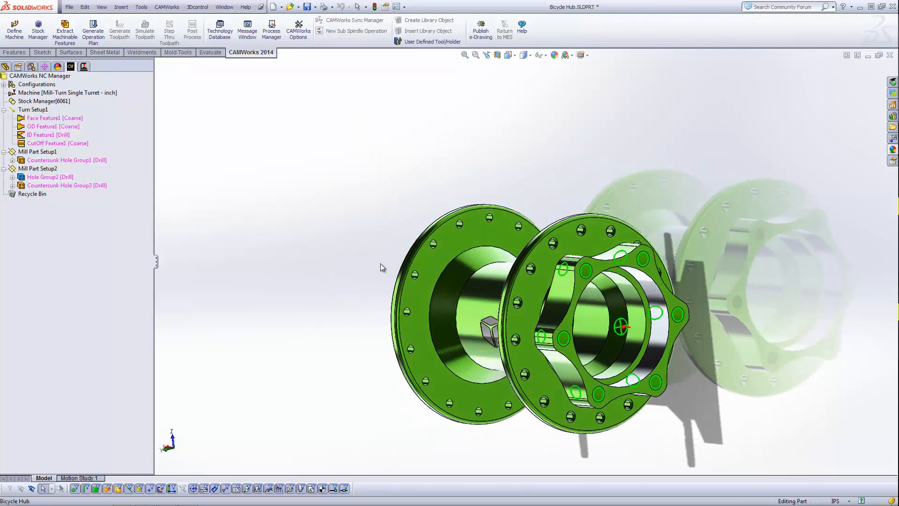
pyautogui.click(77, 187)
pyautogui.click(358, 237)
pyautogui.scroll(-3, 626, 337)
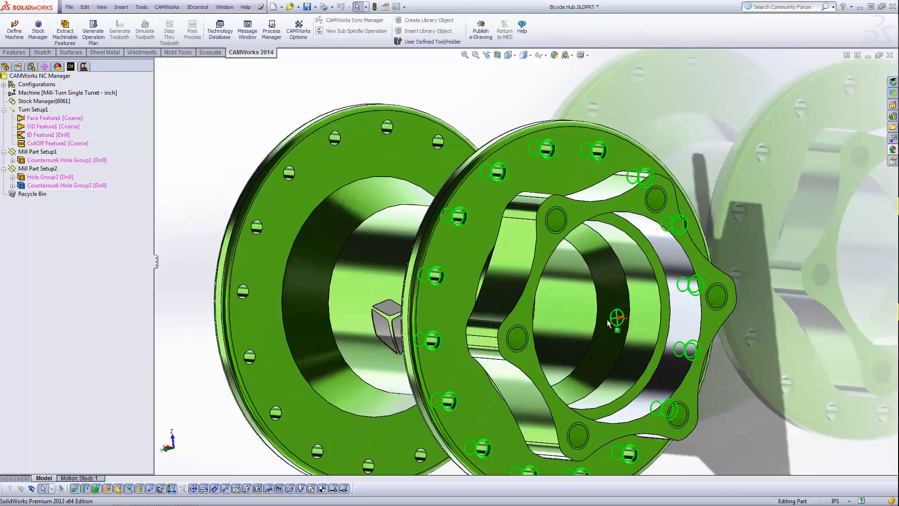
pyautogui.scroll(-2, 564, 231)
pyautogui.scroll(3, 562, 296)
pyautogui.moveTo(562, 297); pyautogui.dragTo(578, 310, button='middle')
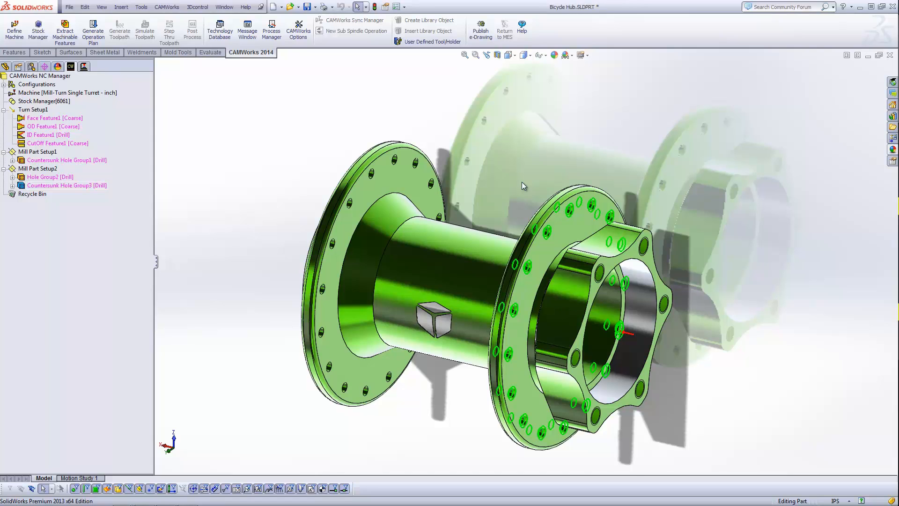
pyautogui.moveTo(549, 296); pyautogui.dragTo(551, 306, button='middle')
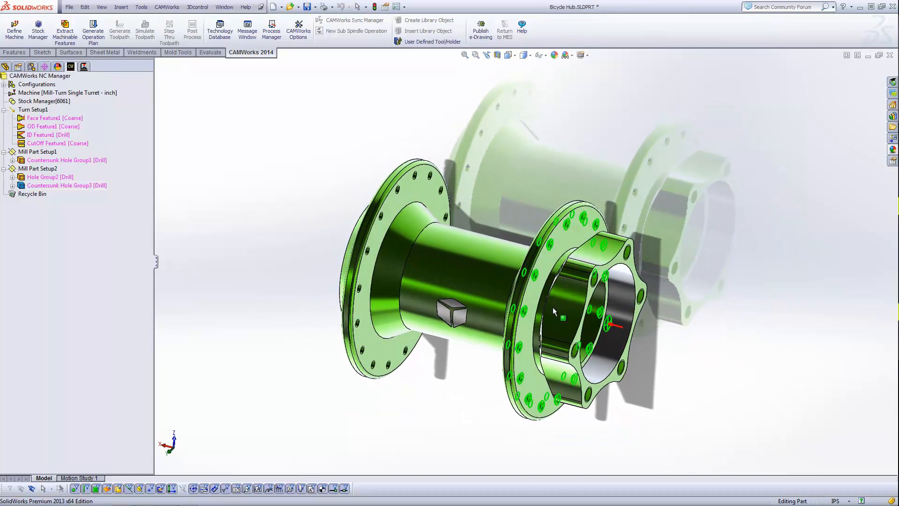
pyautogui.scroll(-3, 552, 320)
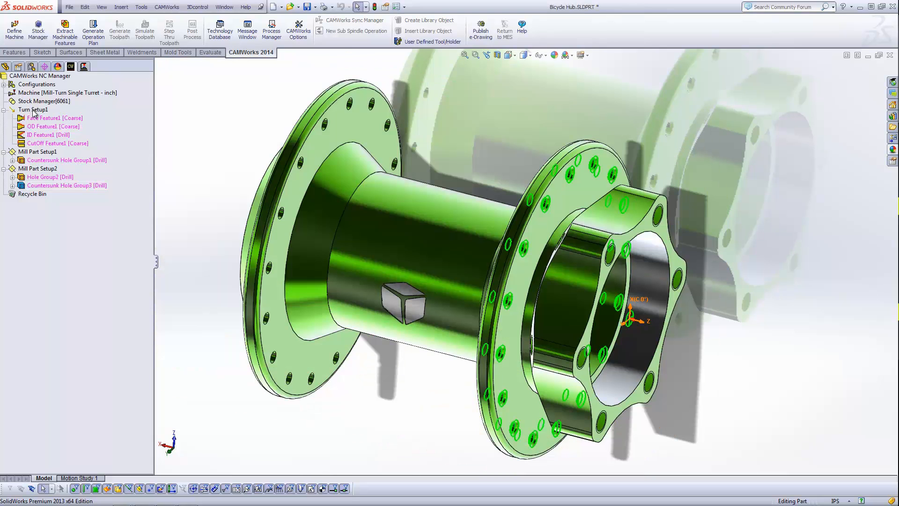
# Add a second turn setup with its setup direction reversed.
pyautogui.click(33, 110)
pyautogui.scroll(3, 421, 249)
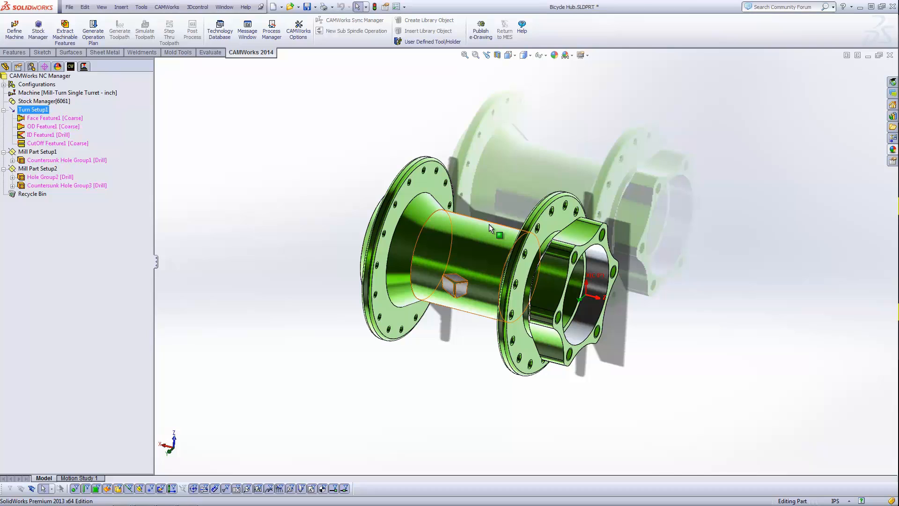
pyautogui.click(311, 170)
pyautogui.rightClick(33, 111)
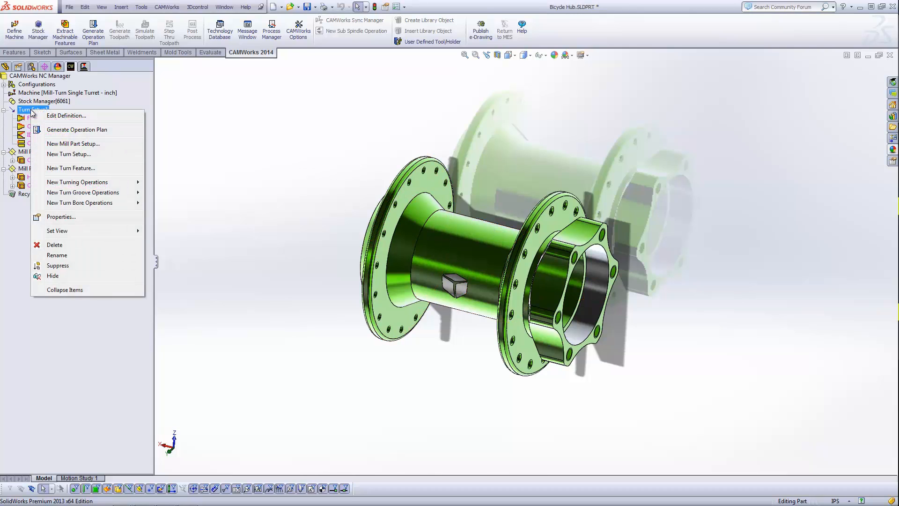
pyautogui.click(69, 154)
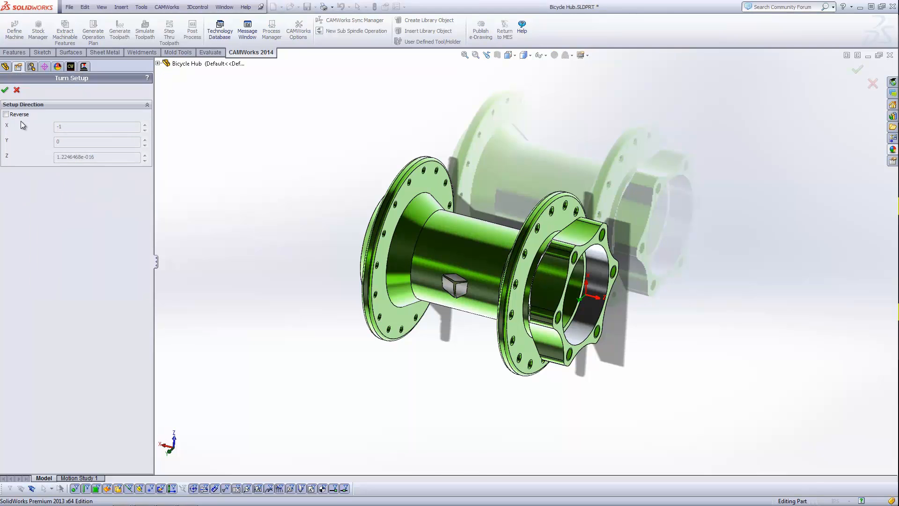
pyautogui.click(6, 114)
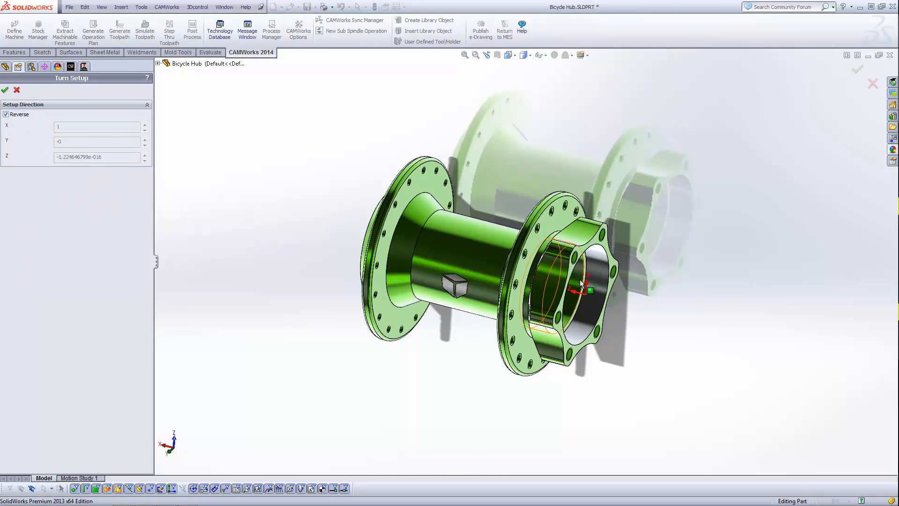
pyautogui.click(4, 90)
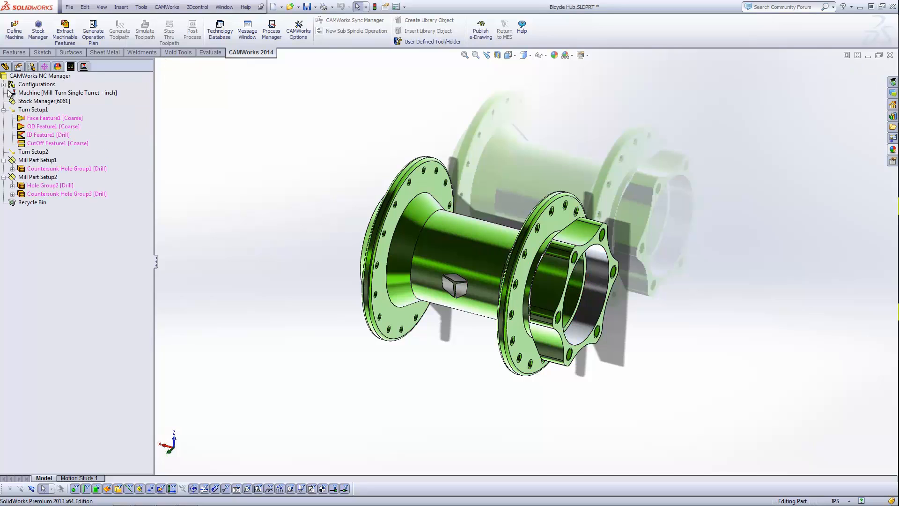
# Copy the OD feature and the ID feature from Turn Setup1 into Turn Setup2.
pyautogui.click(57, 126)
pyautogui.scroll(-3, 309, 185)
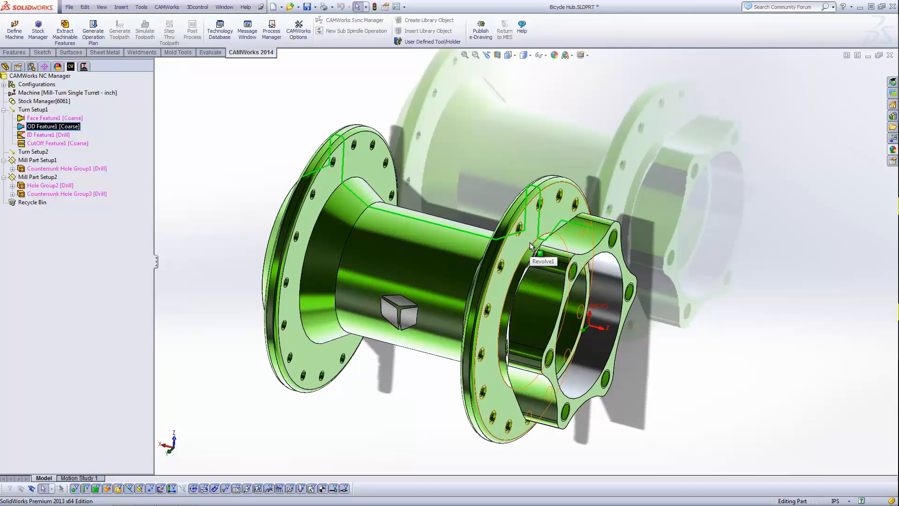
pyautogui.moveTo(42, 136); pyautogui.dragTo(33, 152)
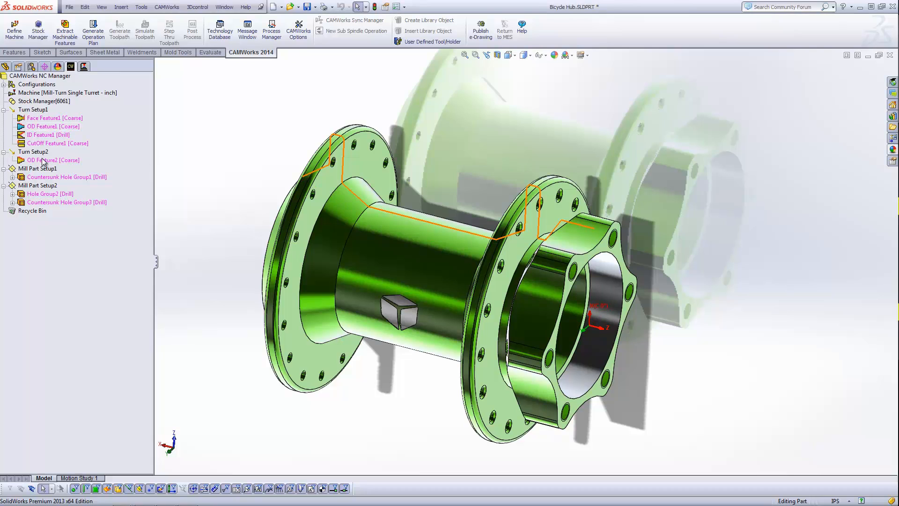
pyautogui.click(22, 135)
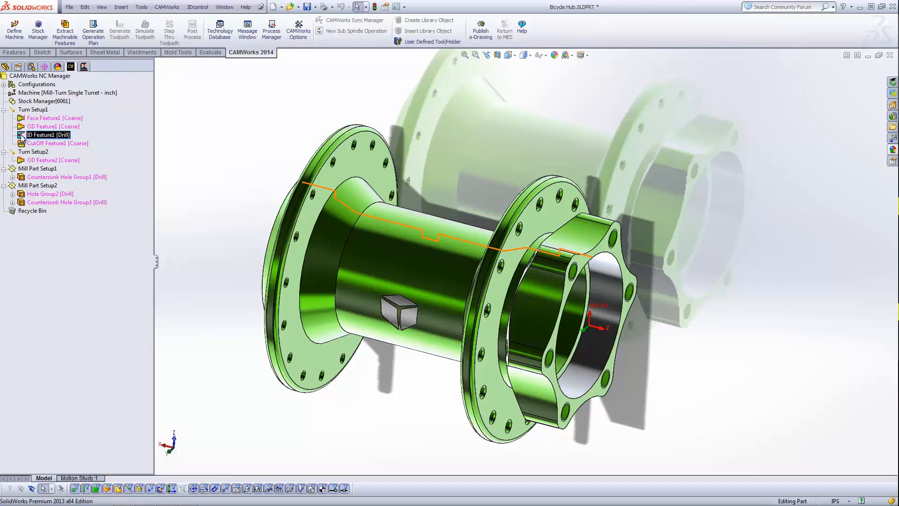
pyautogui.moveTo(22, 135); pyautogui.dragTo(27, 152)
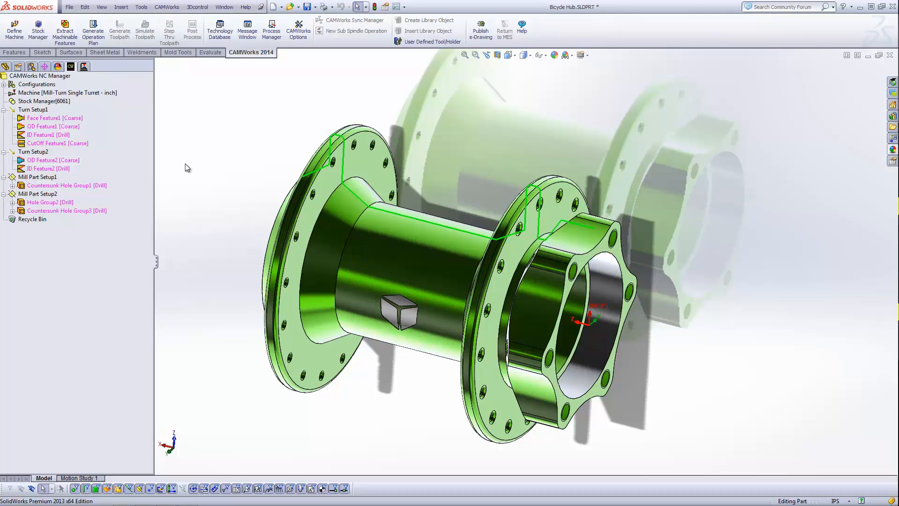
# Examine the Turn Setup1 cutoff feature up close at the hub's plain end and review the commands available for it.
pyautogui.click(68, 143)
pyautogui.moveTo(246, 187); pyautogui.dragTo(297, 189, button='middle')
pyautogui.scroll(-5, 412, 211)
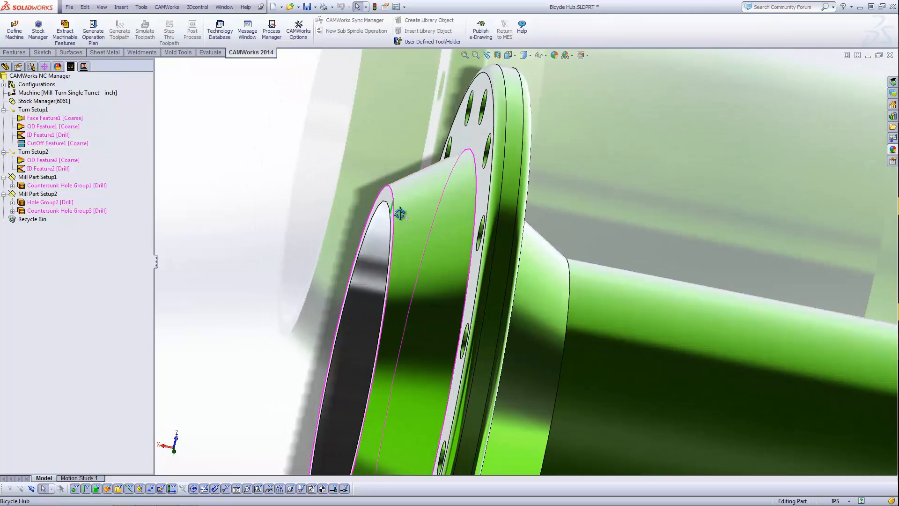
pyautogui.scroll(3, 464, 246)
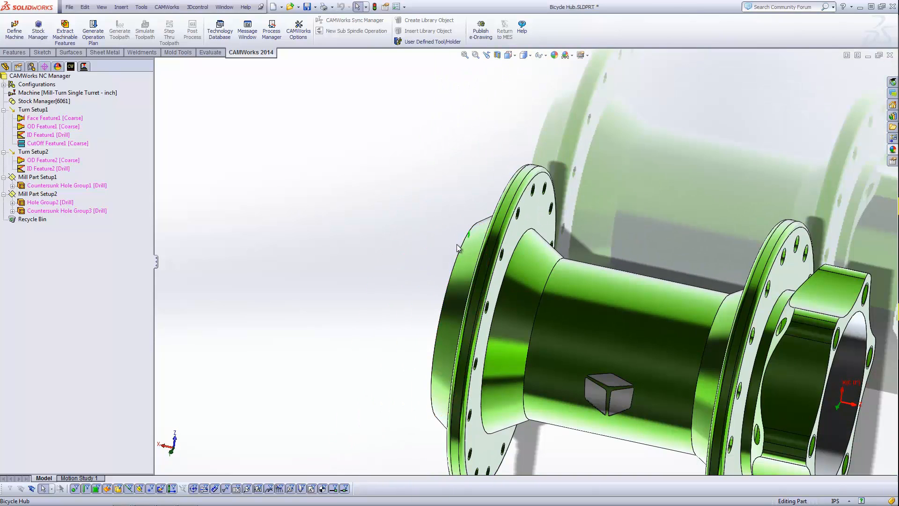
pyautogui.rightClick(77, 145)
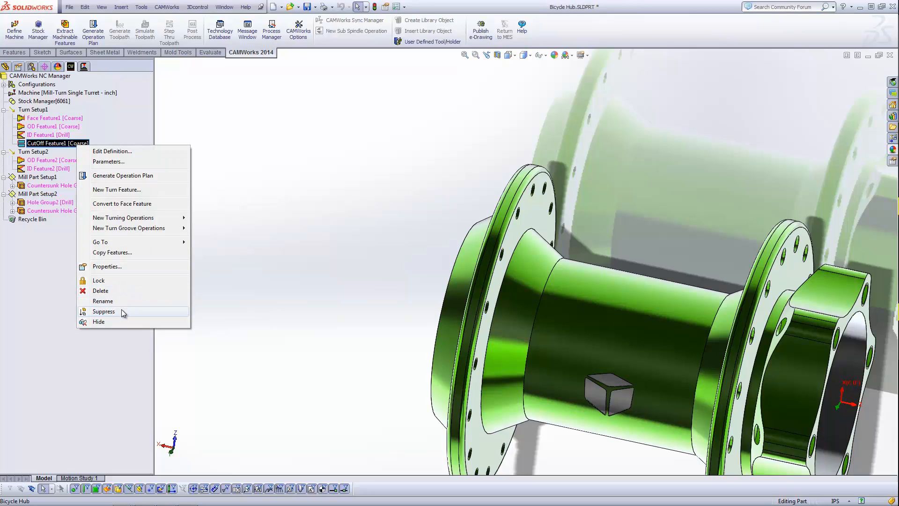
pyautogui.click(229, 232)
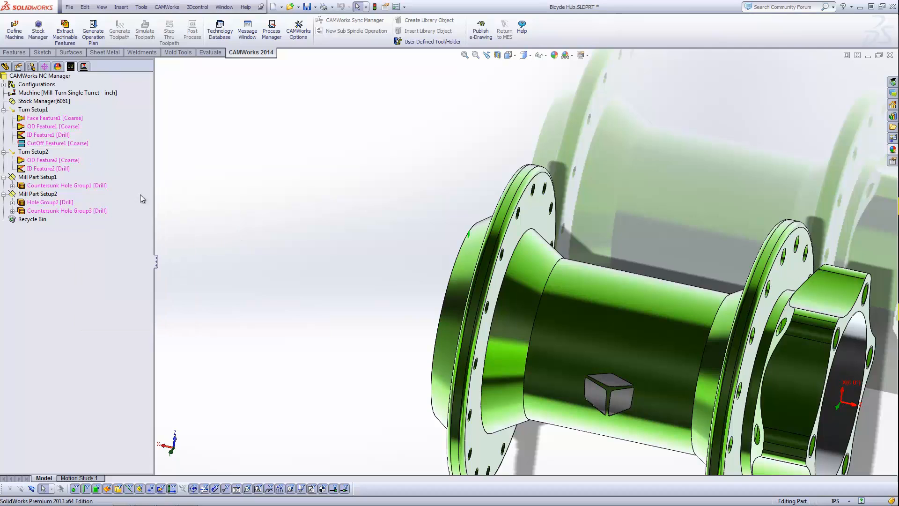
# Delete the cutoff feature from Turn Setup1.
pyautogui.click(60, 142)
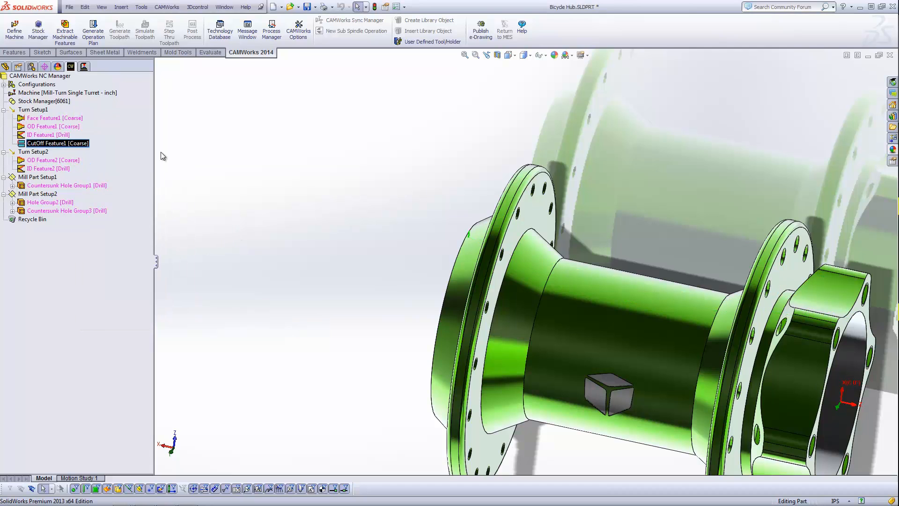
pyautogui.press('Delete')
pyautogui.press('Return')
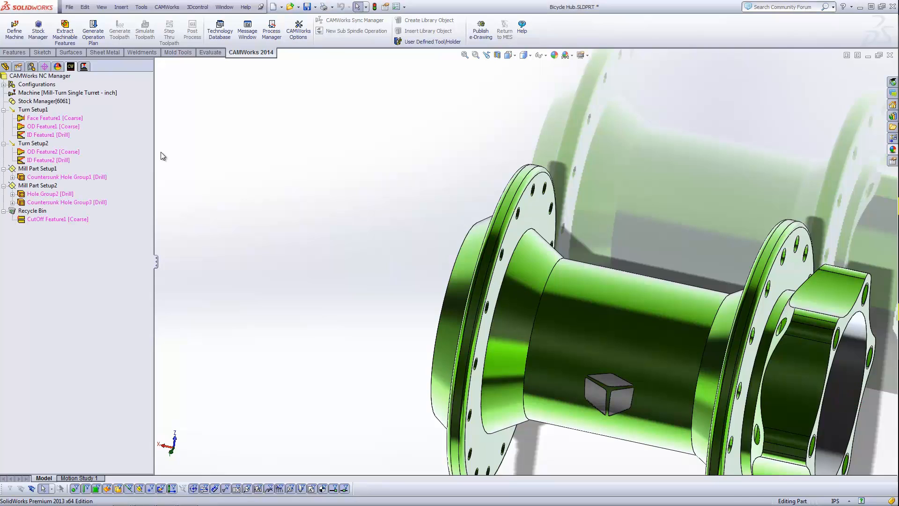
# Reorder the milling setups so that Mill Part Setup1 comes after Mill Part Setup2.
pyautogui.press('f')
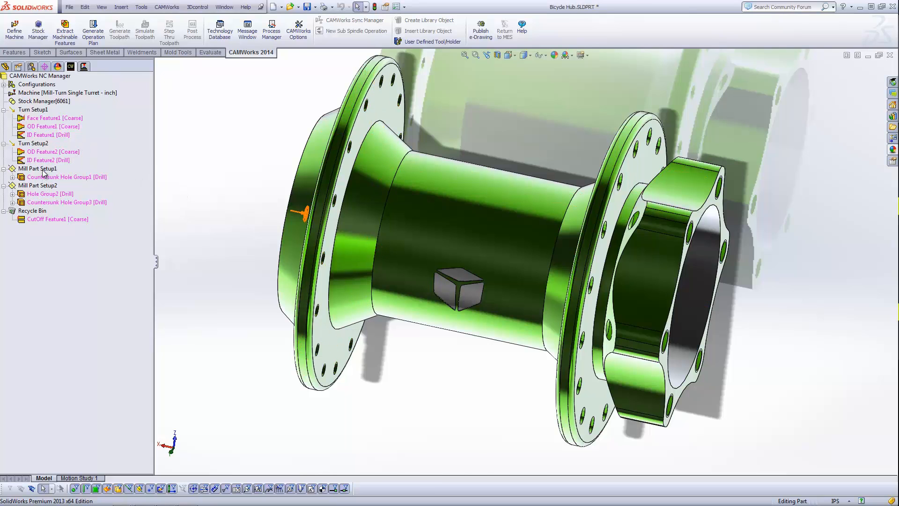
pyautogui.moveTo(344, 267); pyautogui.dragTo(334, 260, button='middle')
pyautogui.scroll(1, 334, 264)
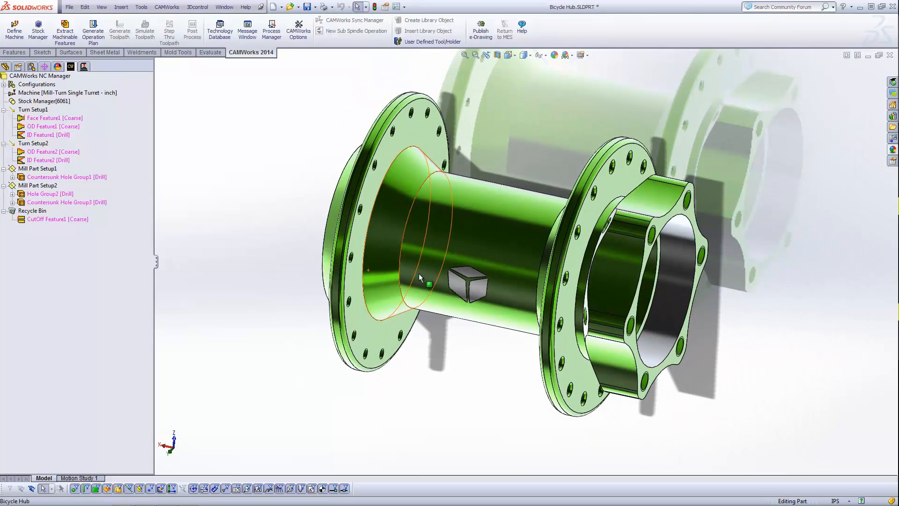
pyautogui.click(4, 186)
pyautogui.click(4, 168)
pyautogui.moveTo(15, 169); pyautogui.dragTo(18, 178)
pyautogui.click(4, 169)
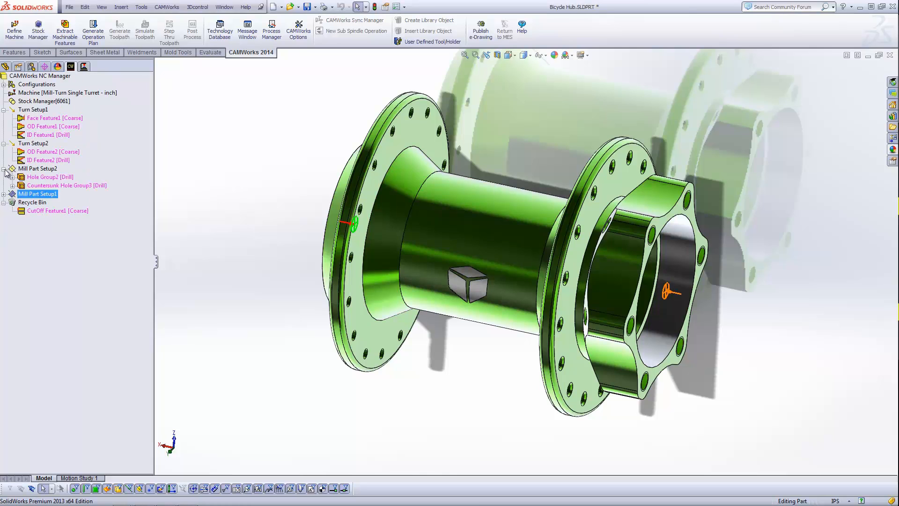
# Review the features listed under both milling setups and examine Hole Group2 on the hub's lobed end.
pyautogui.click(5, 194)
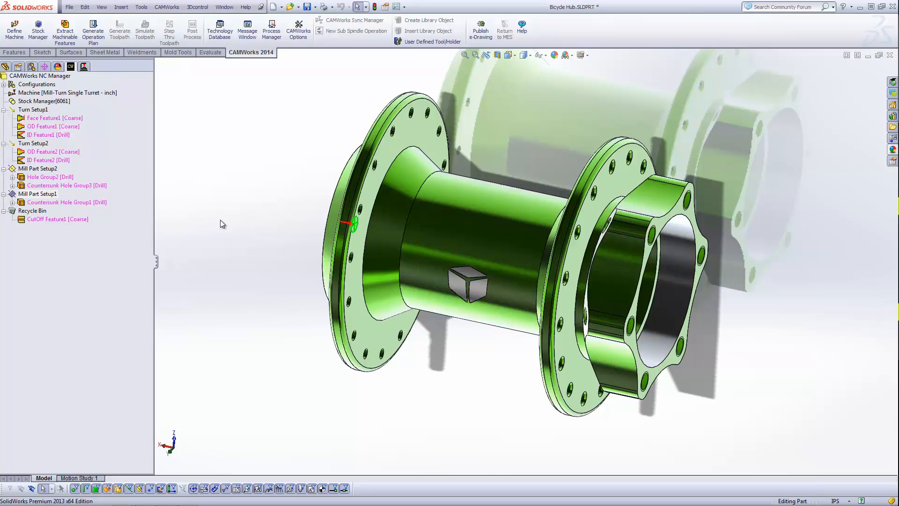
pyautogui.click(49, 177)
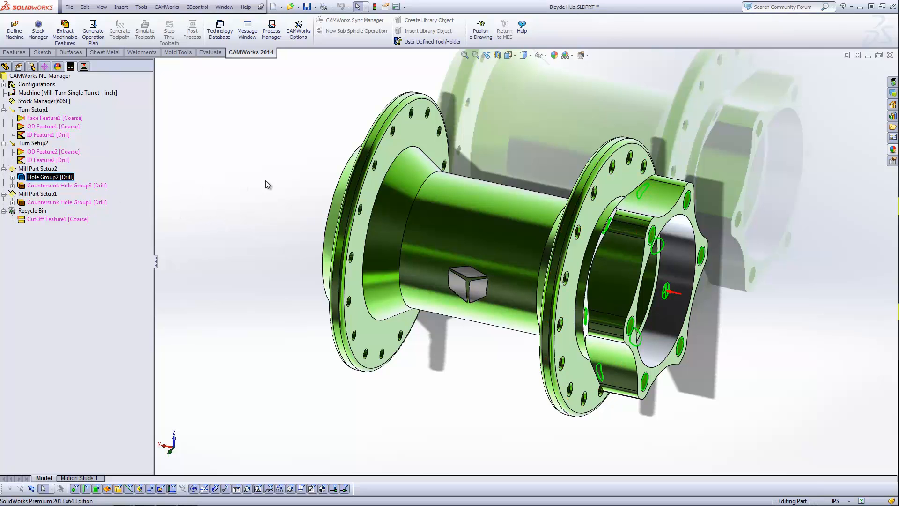
pyautogui.scroll(-5, 673, 242)
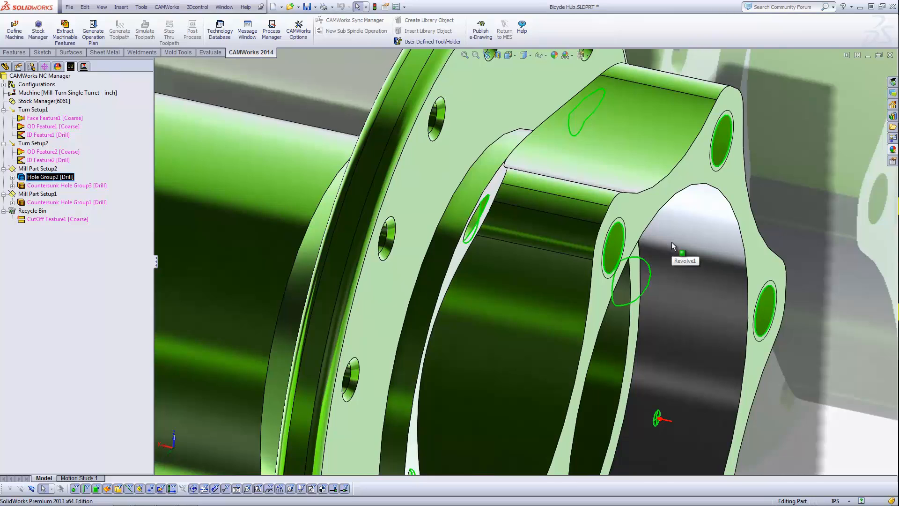
pyautogui.scroll(8, 671, 241)
pyautogui.scroll(-3, 521, 283)
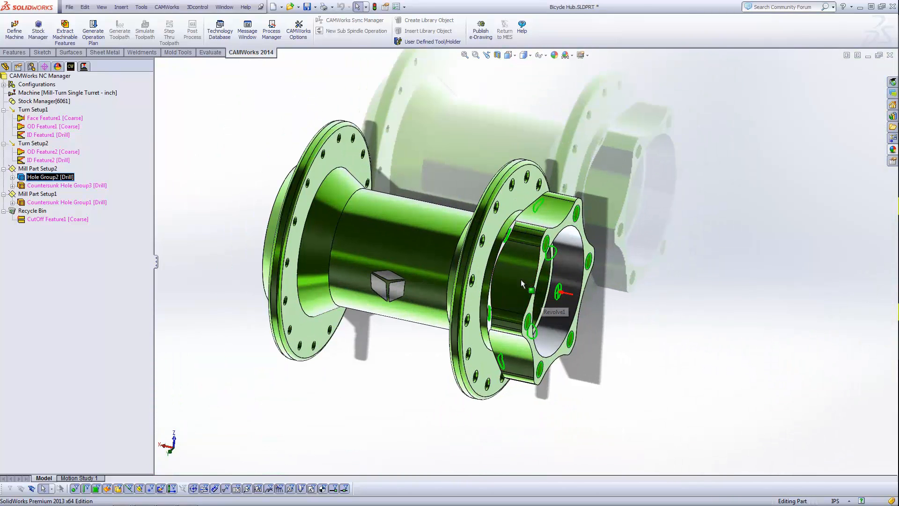
pyautogui.click(198, 186)
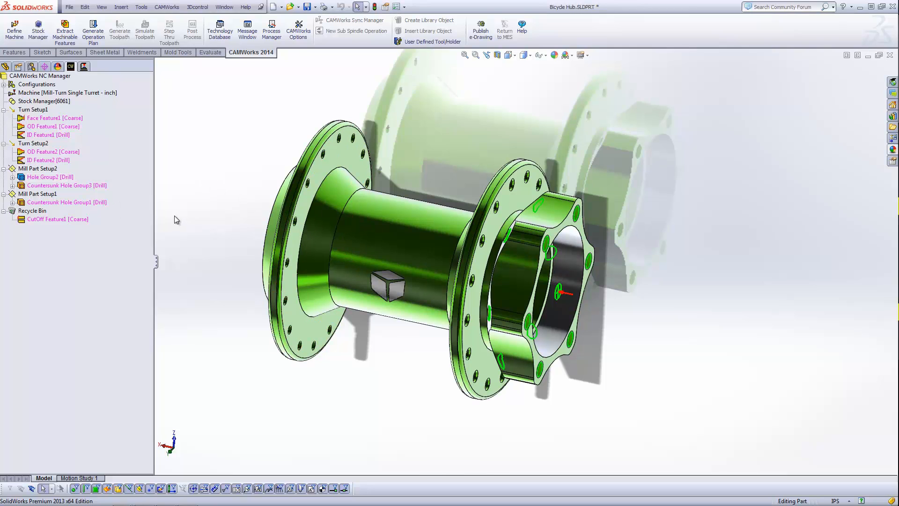
pyautogui.click(3, 211)
pyautogui.click(44, 177)
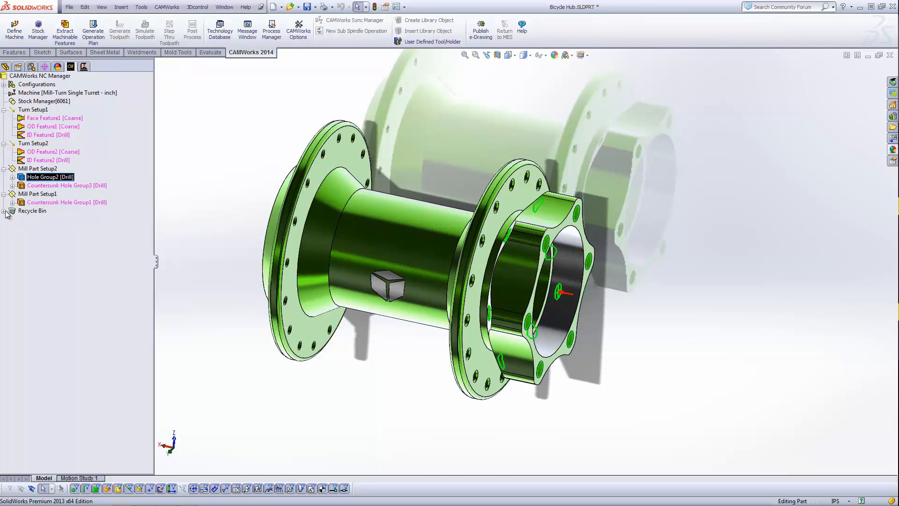
# Examine the scalloped outer walls of the hub's lobed end from the side and end-on, relative to Mill Part Setup2.
pyautogui.click(35, 170)
pyautogui.click(298, 119)
pyautogui.scroll(-3, 547, 265)
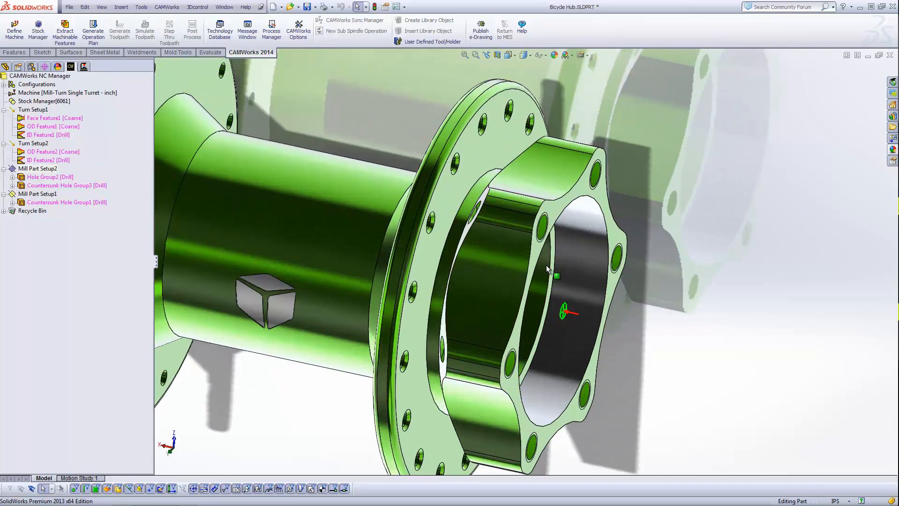
pyautogui.scroll(-2, 545, 265)
pyautogui.click(498, 252)
pyautogui.scroll(4, 509, 280)
pyautogui.scroll(1, 501, 238)
pyautogui.moveTo(501, 238); pyautogui.dragTo(476, 232, button='middle')
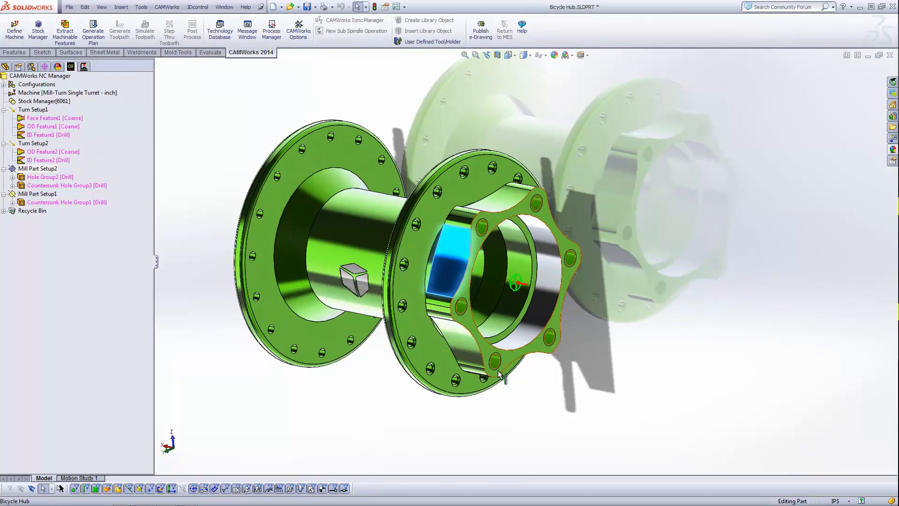
pyautogui.moveTo(450, 284)
pyautogui.mouseDown(button='middle')
pyautogui.moveTo(444, 276)
pyautogui.moveTo(460, 286)
pyautogui.mouseUp(button='middle')
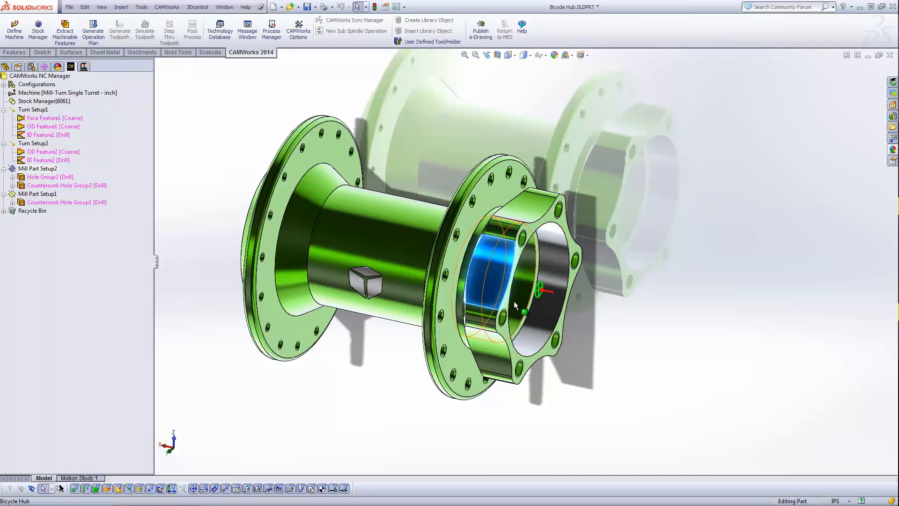
pyautogui.moveTo(519, 309); pyautogui.dragTo(436, 264, button='middle')
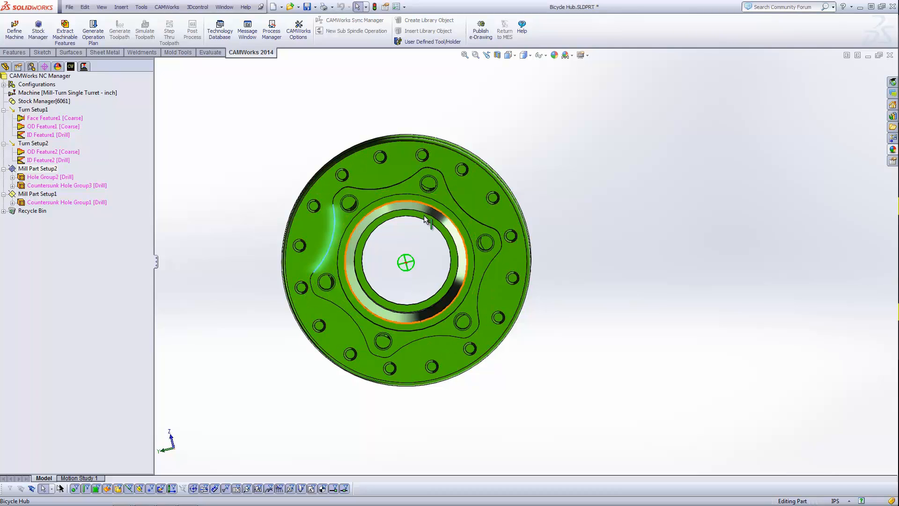
pyautogui.moveTo(412, 227); pyautogui.dragTo(547, 150, button='middle')
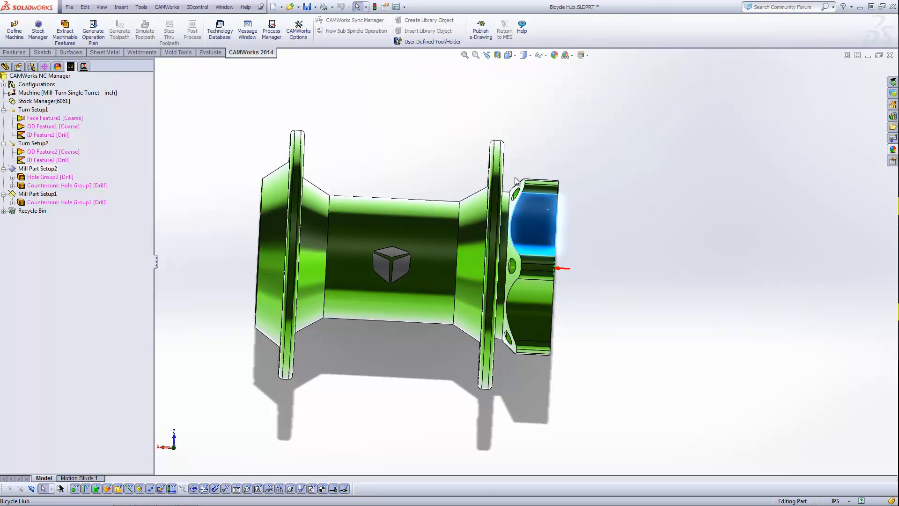
pyautogui.moveTo(512, 249); pyautogui.dragTo(460, 277, button='middle')
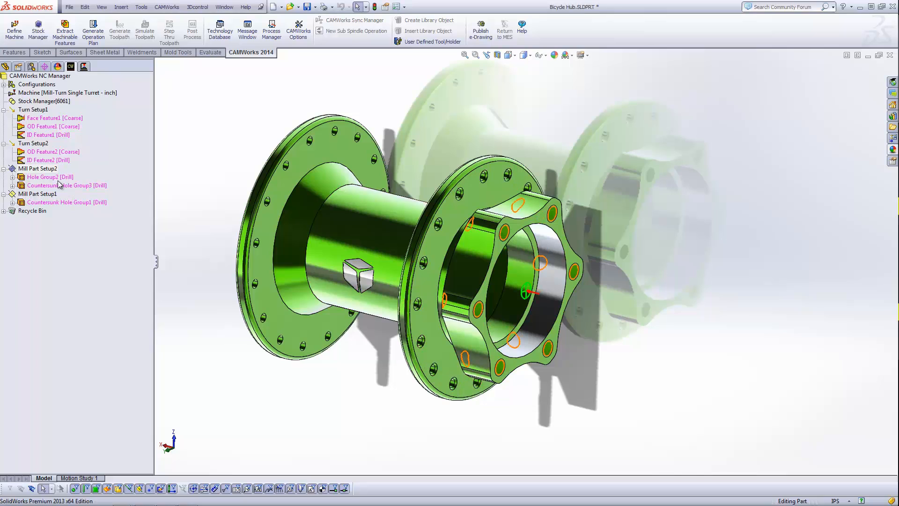
# Start a 2.5 axis Boss feature in Mill Part Setup2 using the end face of the hub's lobed section.
pyautogui.rightClick(50, 169)
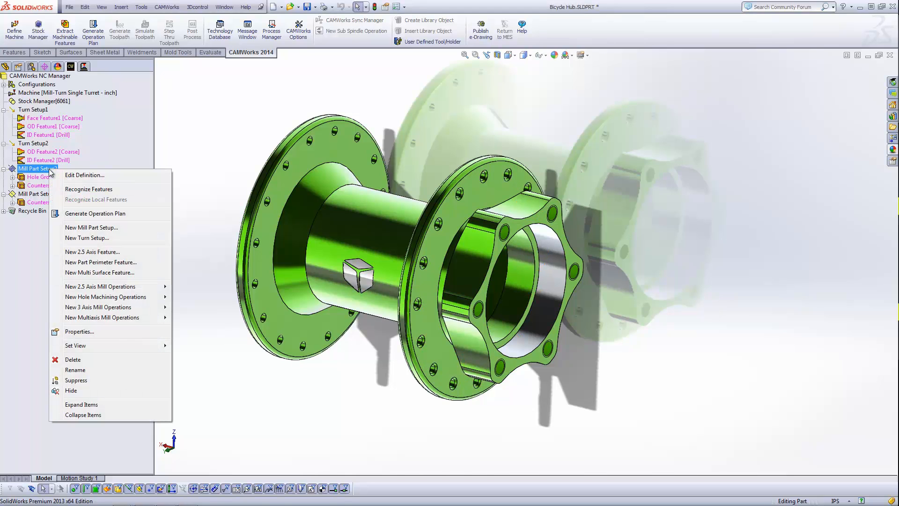
pyautogui.click(108, 252)
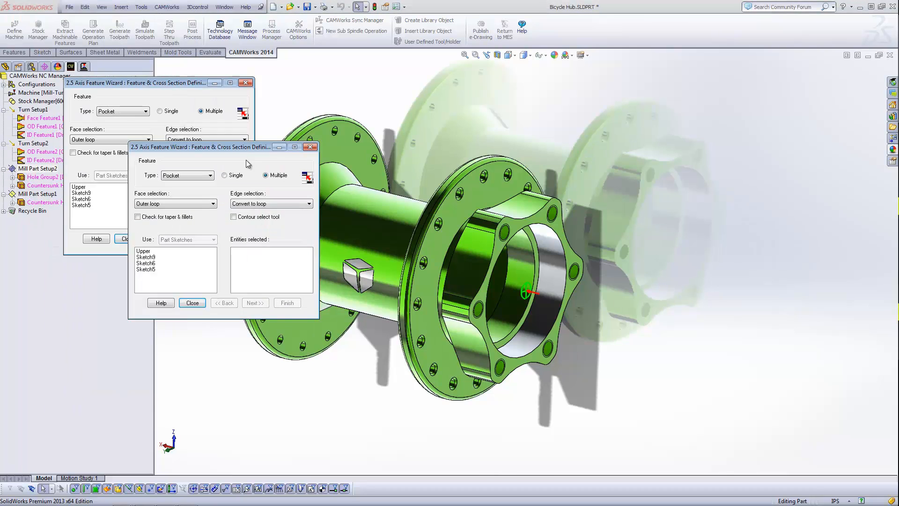
pyautogui.click(207, 198)
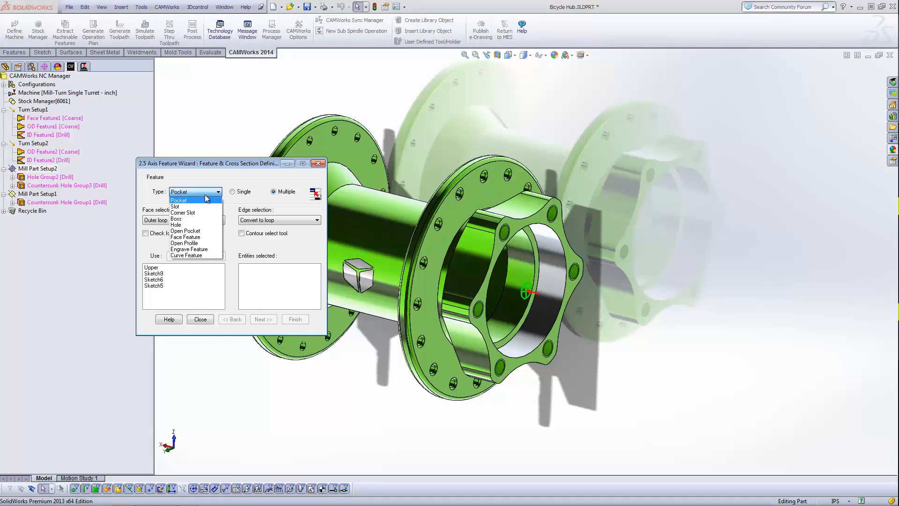
pyautogui.click(208, 219)
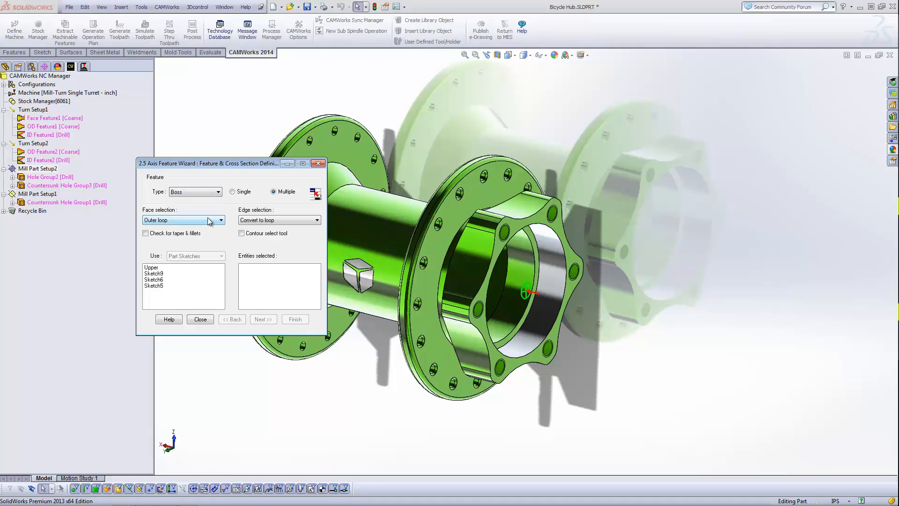
pyautogui.scroll(4, 552, 206)
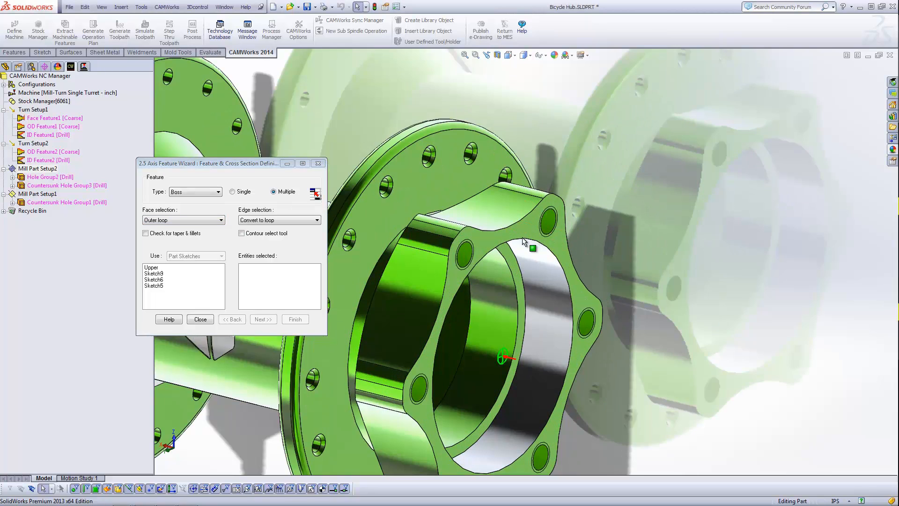
pyautogui.scroll(3, 523, 241)
pyautogui.click(522, 239)
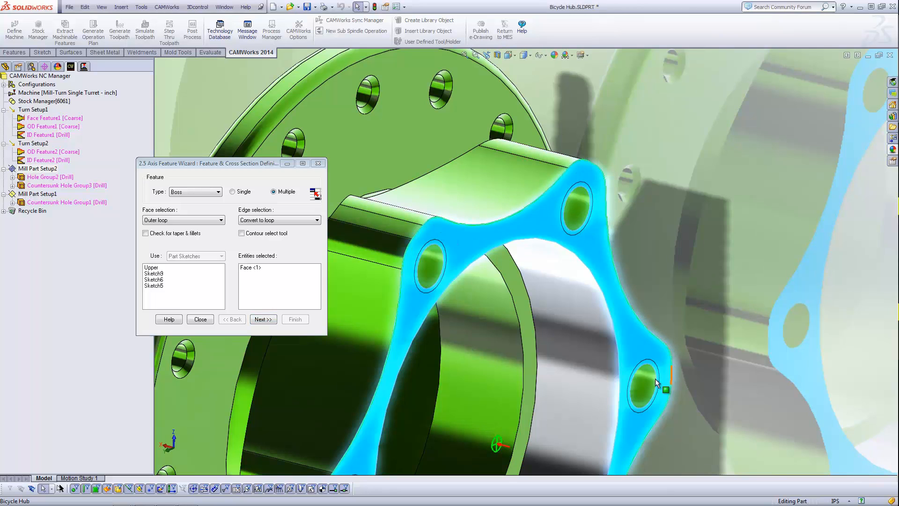
pyautogui.click(263, 318)
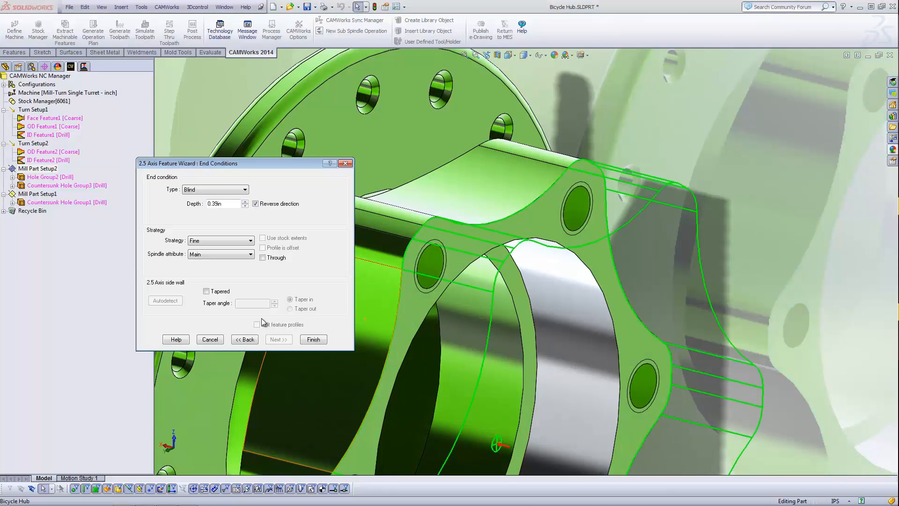
# End the boss feature at the adjacent flange face, keep the Fine strategy, and finish creating the feature.
pyautogui.moveTo(478, 300); pyautogui.dragTo(359, 164, button='middle')
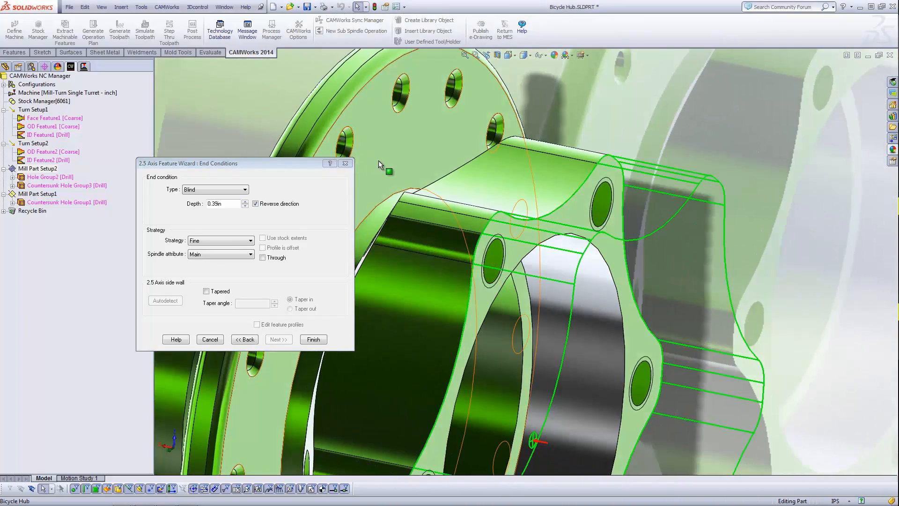
pyautogui.click(378, 160)
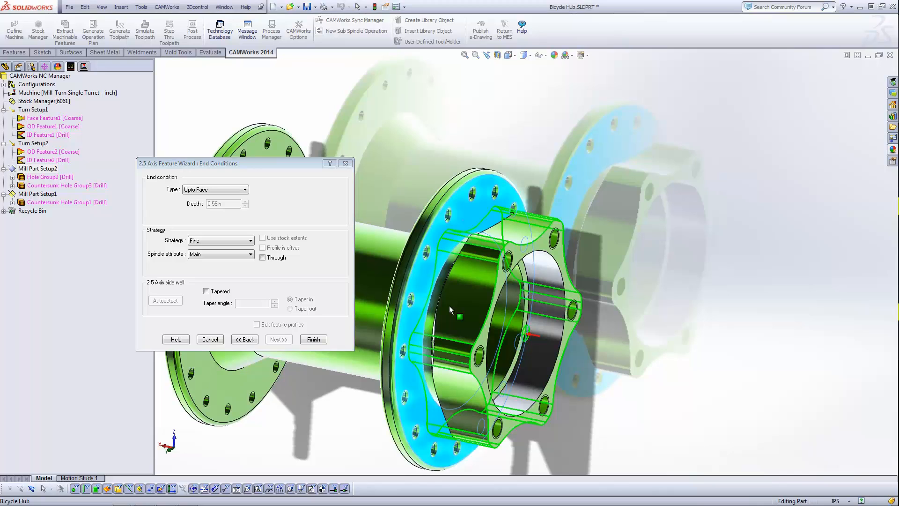
pyautogui.scroll(-4, 449, 306)
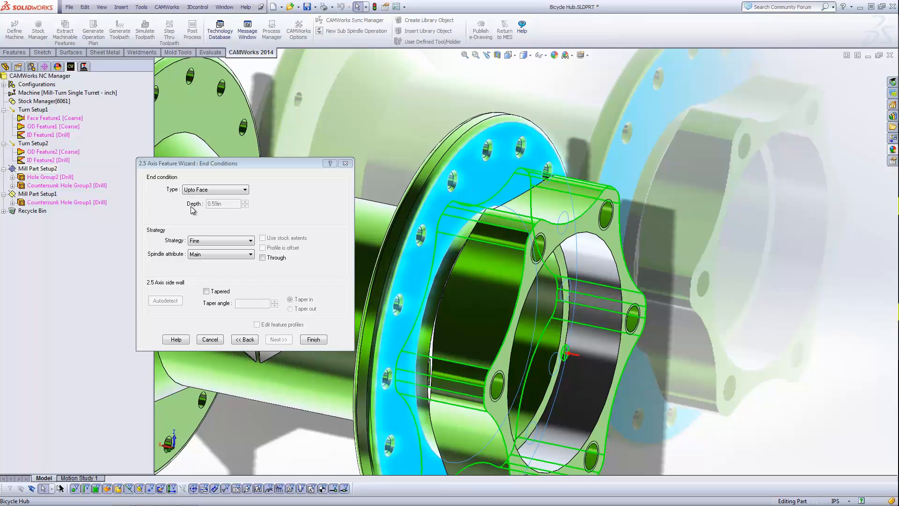
pyautogui.click(229, 241)
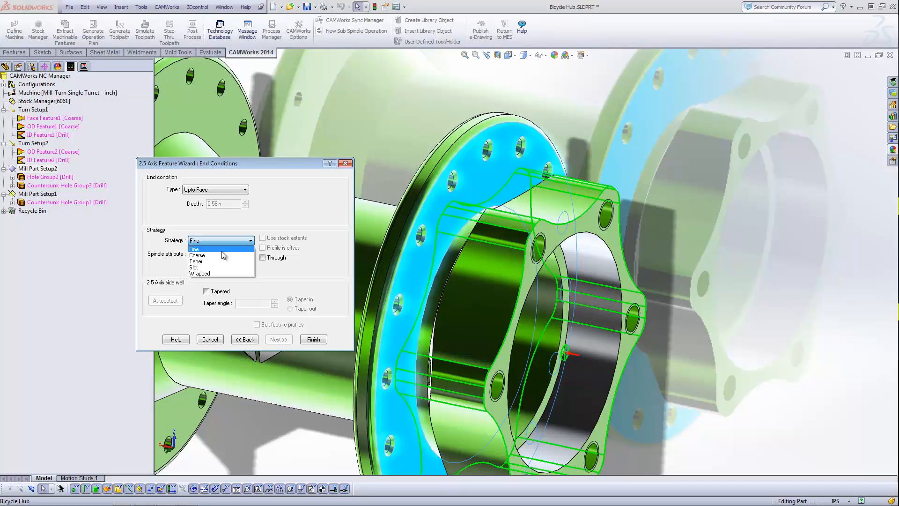
pyautogui.click(196, 249)
pyautogui.click(314, 339)
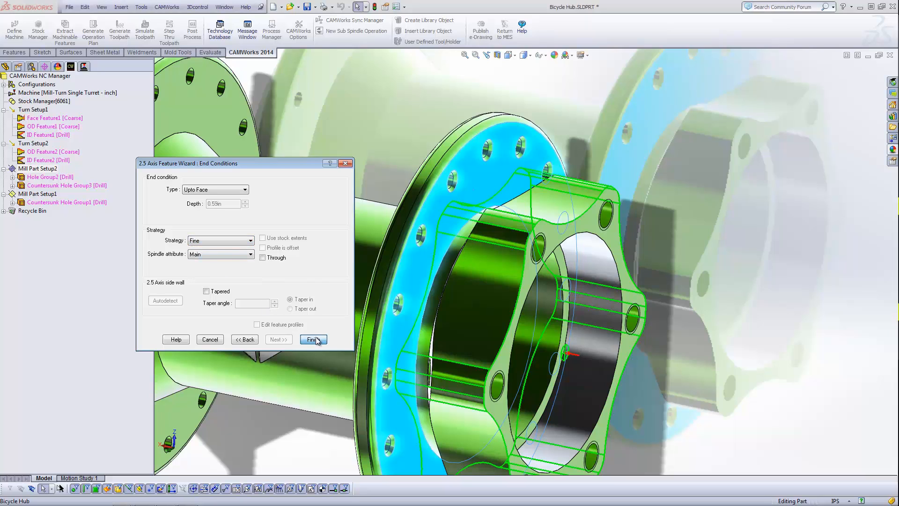
pyautogui.click(206, 317)
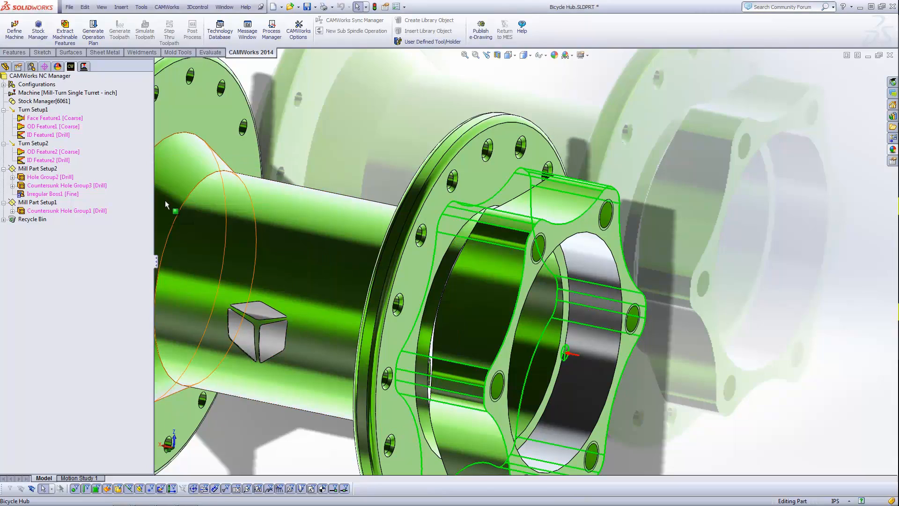
# Examine the new boss feature's outline around the lobed end and the recessed face behind the lobes.
pyautogui.scroll(4, 471, 297)
pyautogui.scroll(-10, 471, 298)
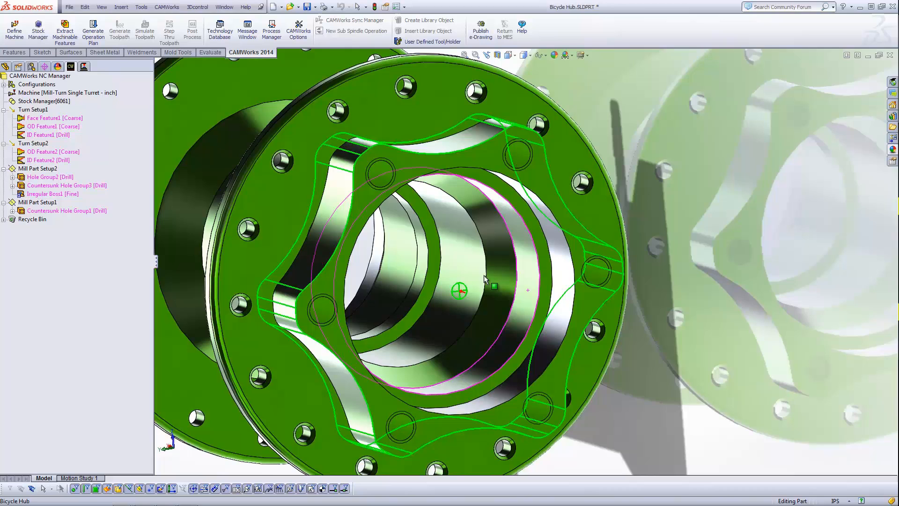
pyautogui.moveTo(484, 275); pyautogui.dragTo(545, 290, button='middle')
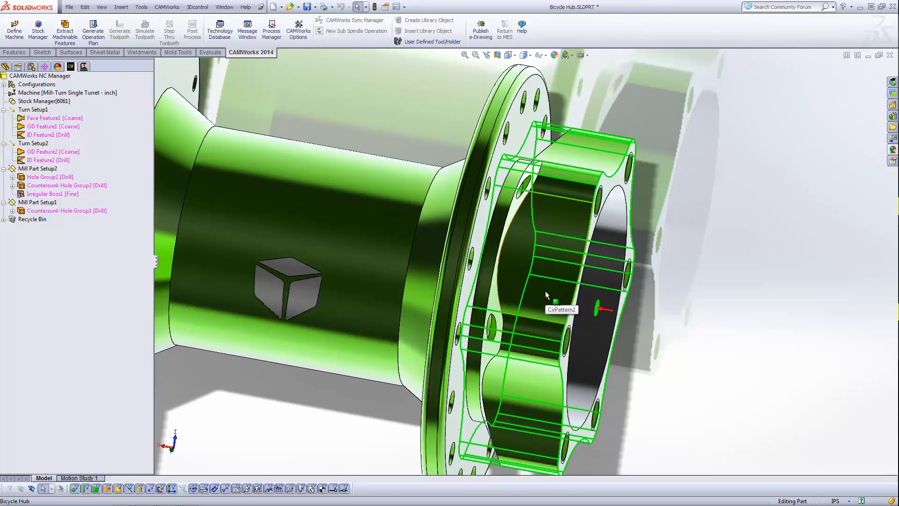
pyautogui.moveTo(547, 151); pyautogui.dragTo(567, 158, button='middle')
pyautogui.scroll(-5, 566, 158)
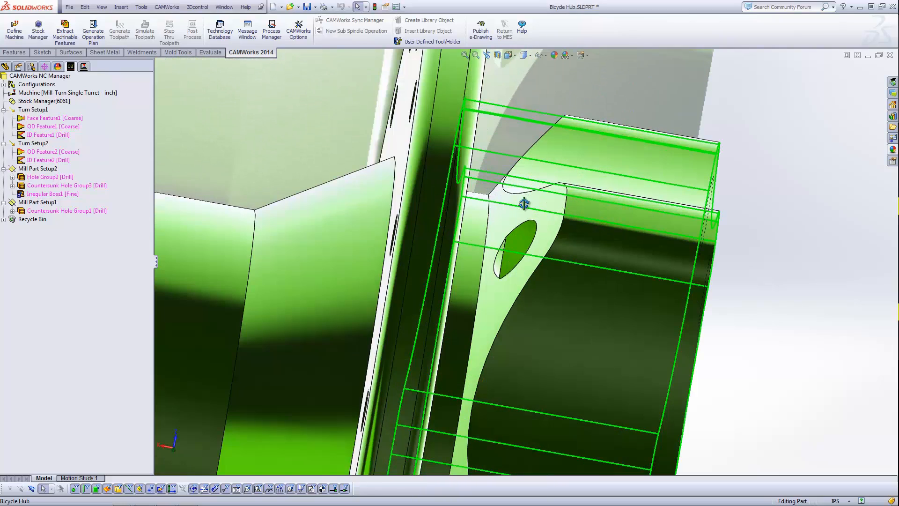
pyautogui.click(524, 204)
pyautogui.moveTo(523, 204); pyautogui.dragTo(561, 218, button='middle')
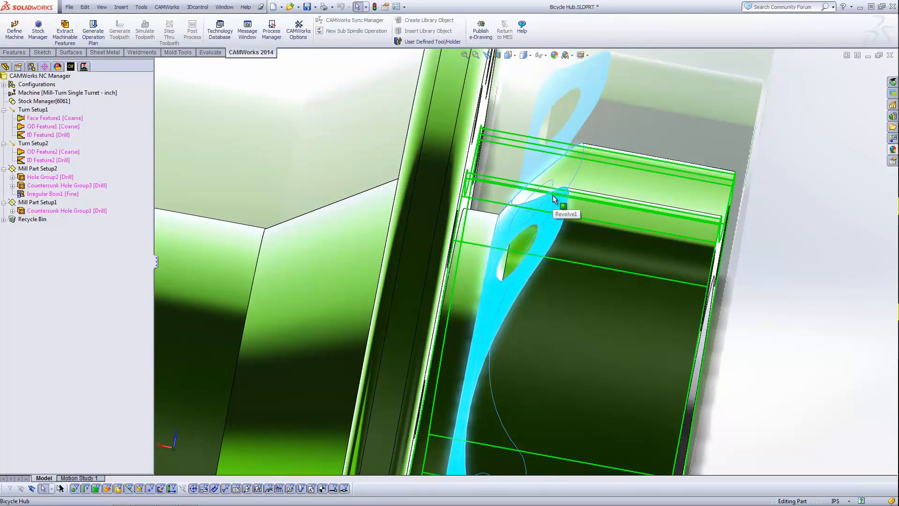
pyautogui.scroll(5, 363, 163)
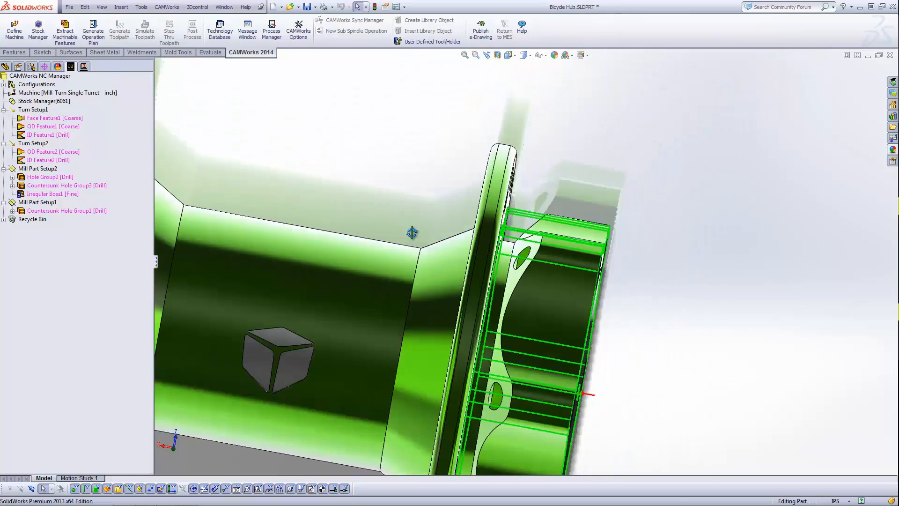
pyautogui.scroll(5, 404, 263)
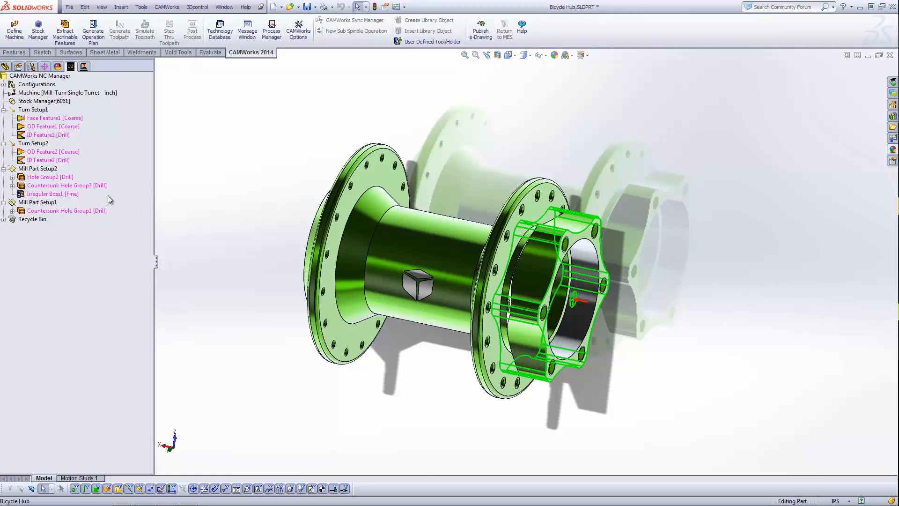
# Examine the three-faced cube logo recessed into the hub's central barrel from several angles.
pyautogui.moveTo(415, 292); pyautogui.dragTo(427, 302, button='middle')
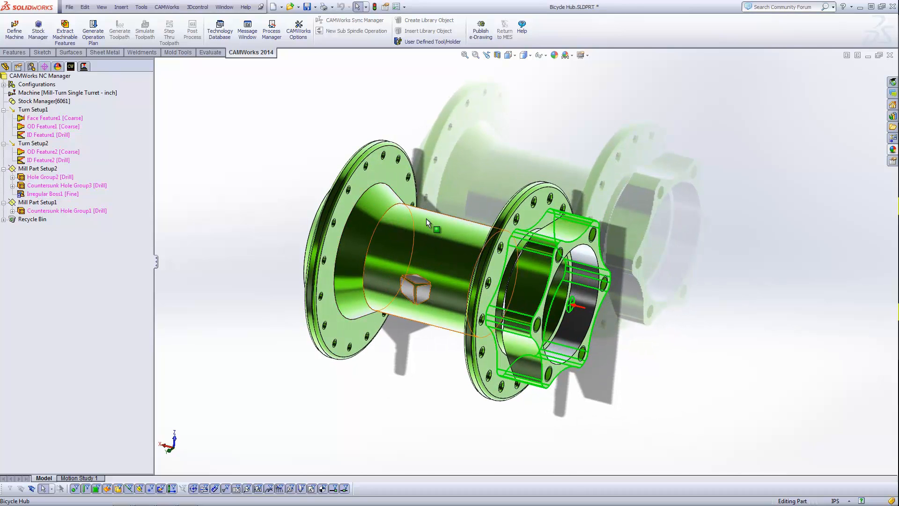
pyautogui.scroll(-3, 426, 305)
pyautogui.scroll(-5, 427, 307)
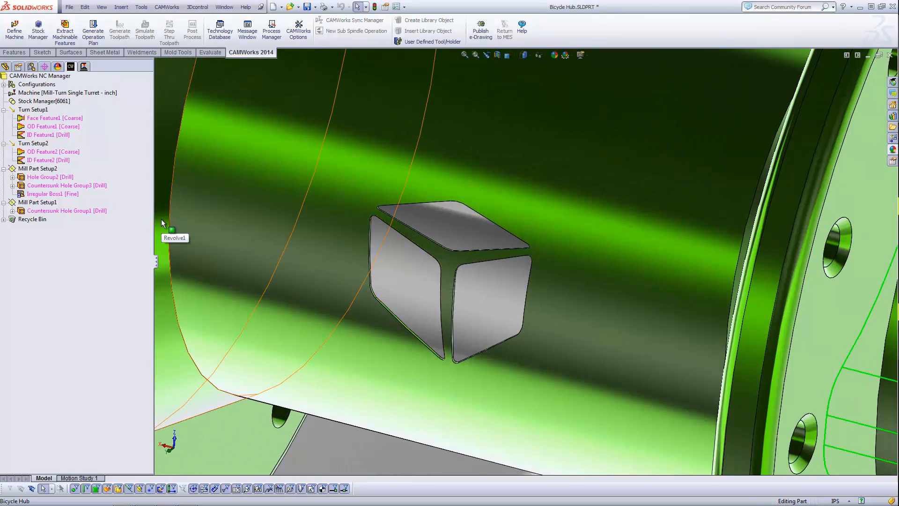
pyautogui.scroll(6, 533, 274)
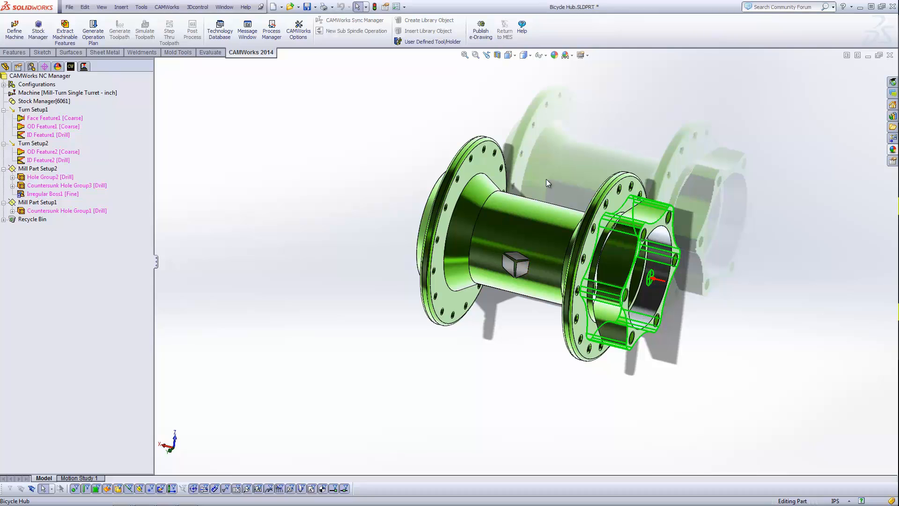
pyautogui.scroll(-8, 533, 274)
pyautogui.scroll(-6, 500, 271)
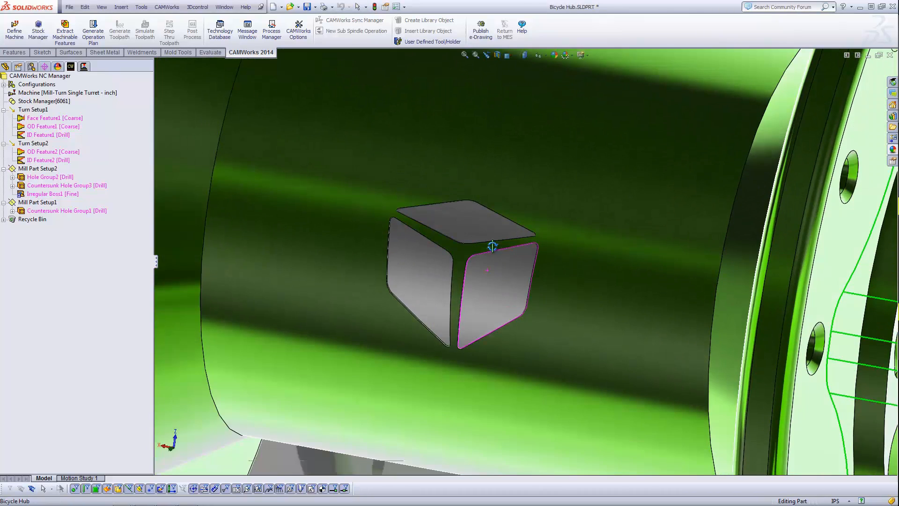
pyautogui.moveTo(492, 246)
pyautogui.mouseDown(button='middle')
pyautogui.moveTo(501, 187)
pyautogui.moveTo(487, 257)
pyautogui.mouseUp(button='middle')
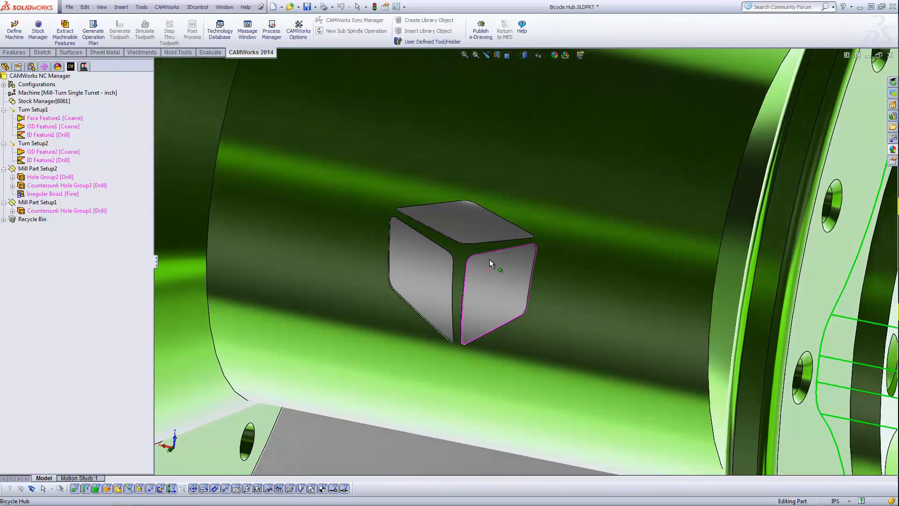
pyautogui.scroll(6, 492, 254)
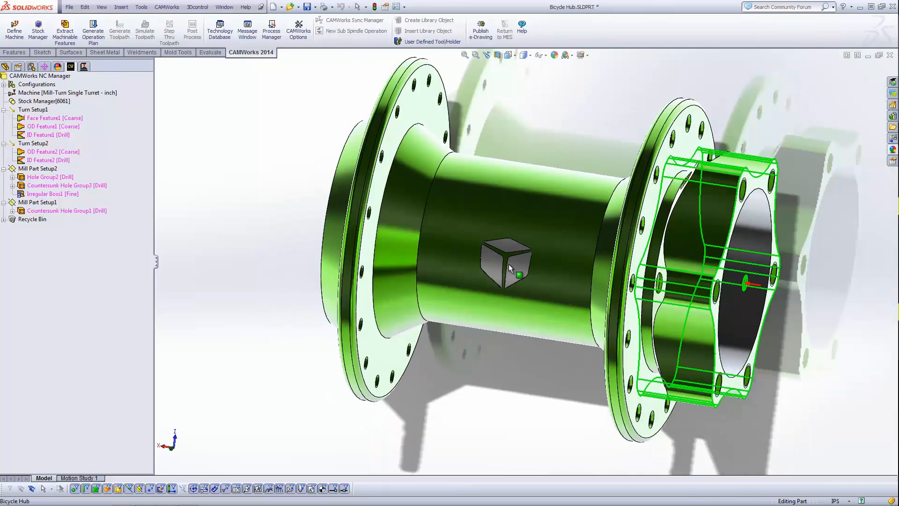
pyautogui.moveTo(512, 209); pyautogui.dragTo(498, 240, button='middle')
pyautogui.scroll(-4, 498, 242)
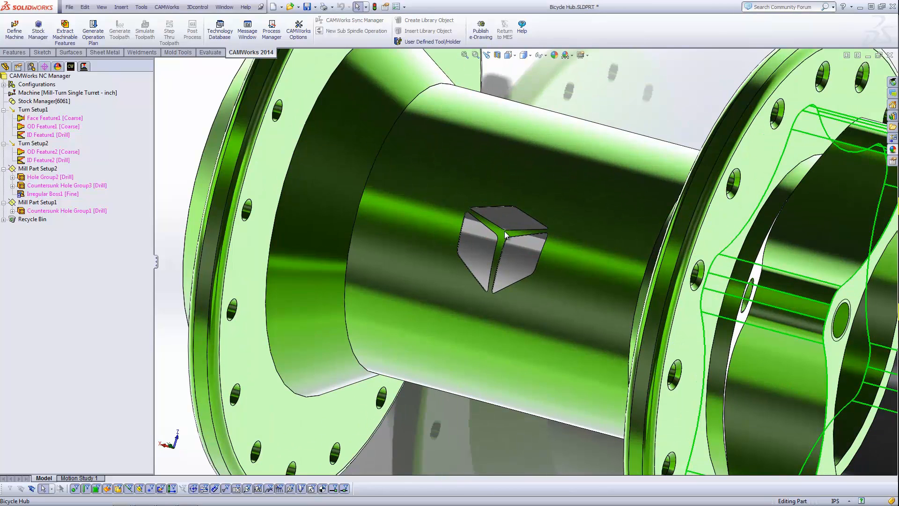
pyautogui.scroll(-2, 509, 249)
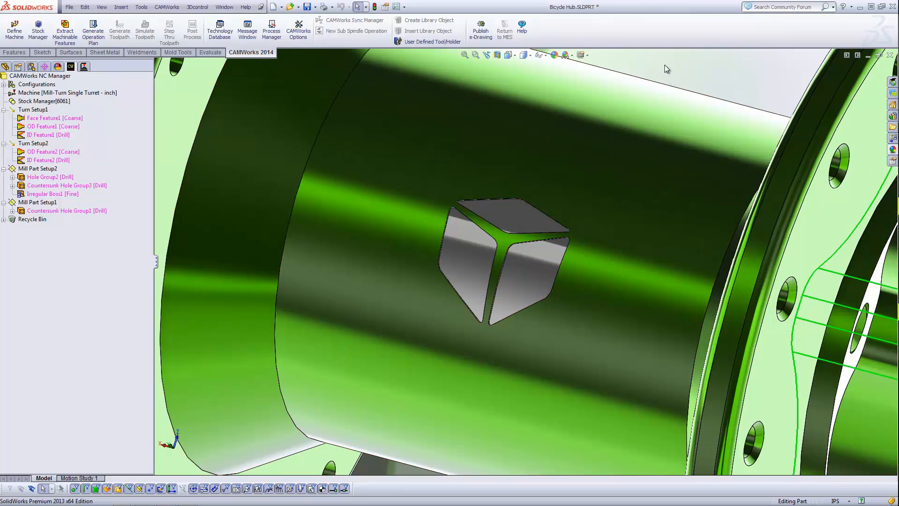
pyautogui.press('f')
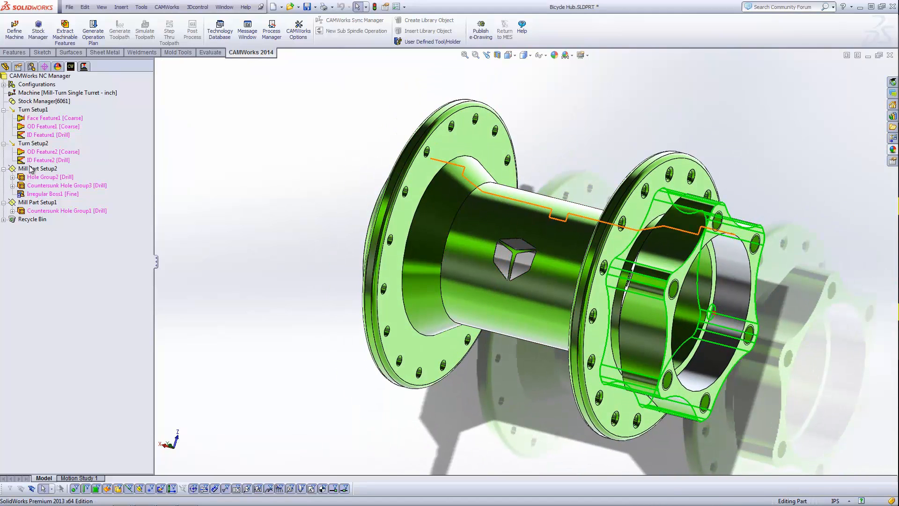
# Create a mill part setup based on the Front Plane and move it below Mill Part Setup1 in the feature tree.
pyautogui.rightClick(40, 108)
pyautogui.click(78, 141)
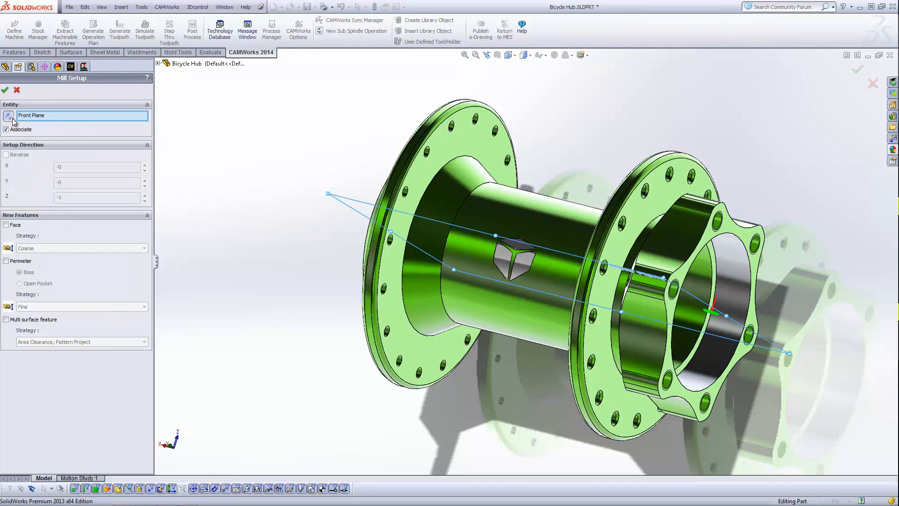
pyautogui.click(6, 91)
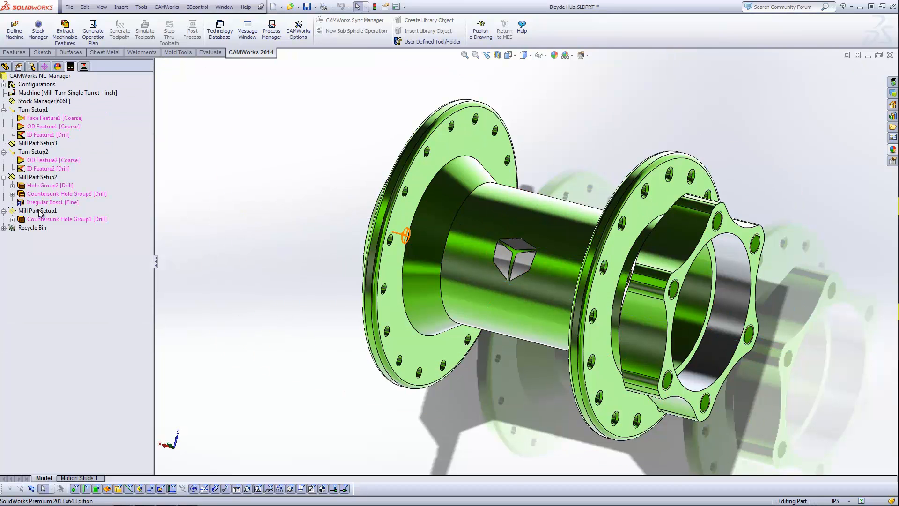
pyautogui.moveTo(34, 145); pyautogui.dragTo(35, 213)
# Start a Wrapped Pocket feature in Mill Part Setup3 with the Rough Finish strategy, using the three faces of the cube logo.
pyautogui.rightClick(41, 219)
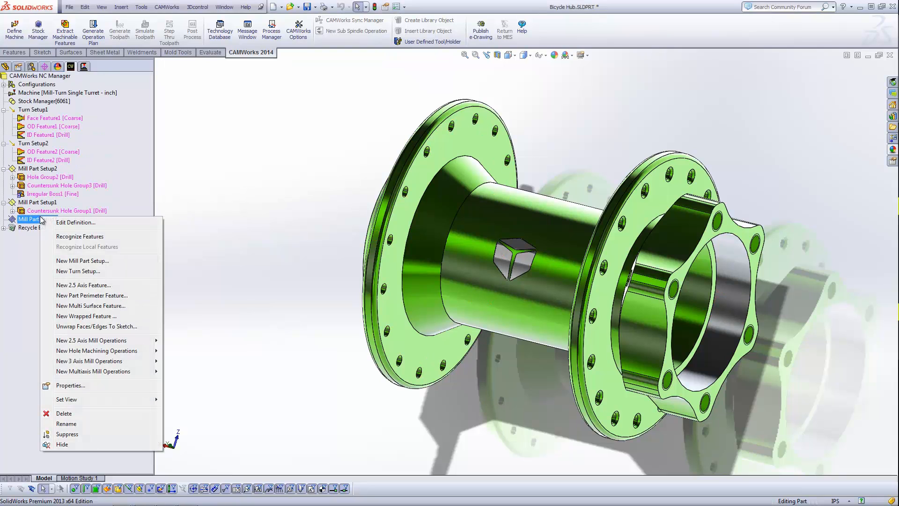
pyautogui.click(104, 316)
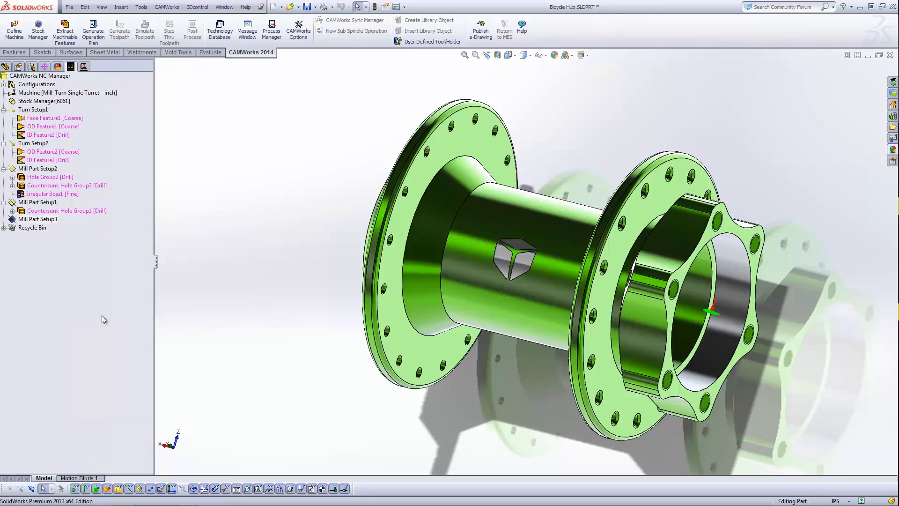
pyautogui.scroll(-5, 465, 261)
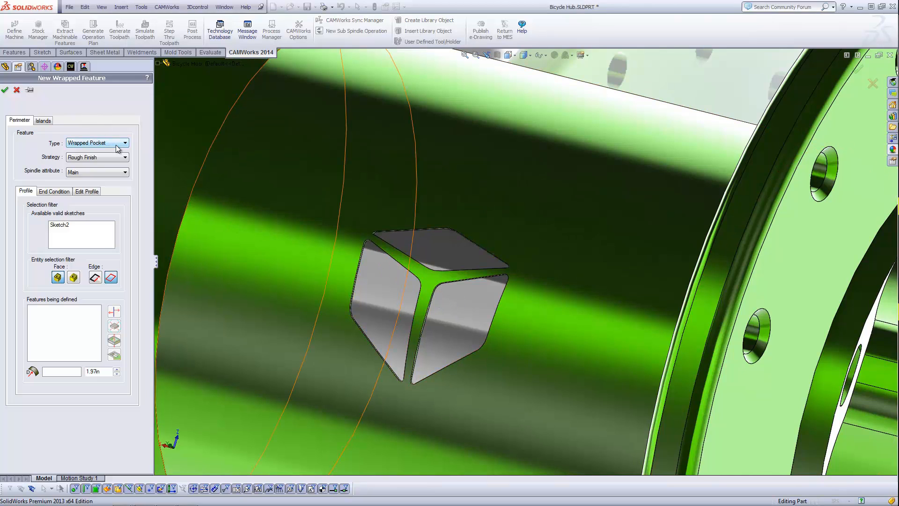
pyautogui.click(445, 251)
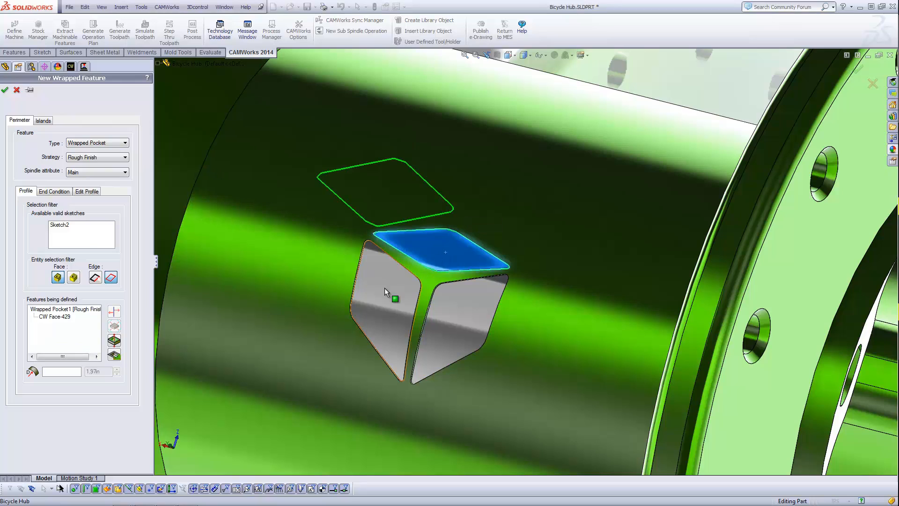
pyautogui.click(384, 288)
pyautogui.click(448, 307)
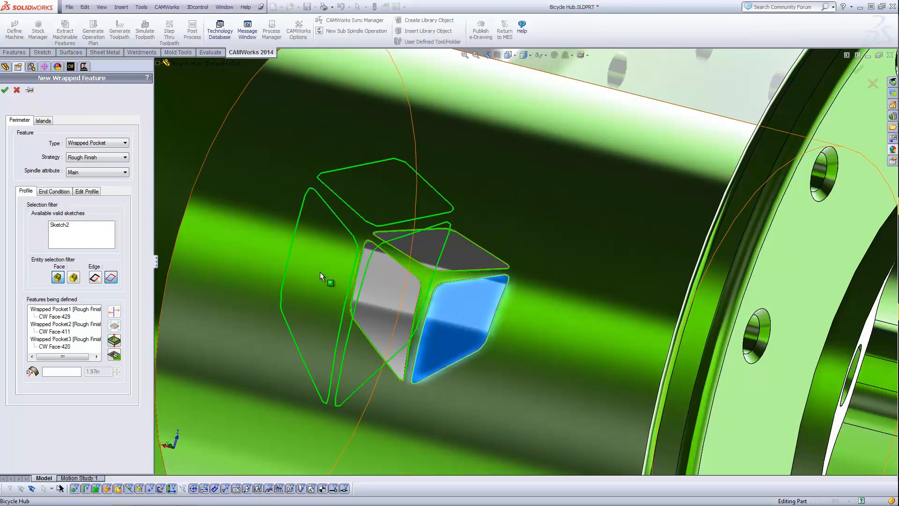
# Set the end condition for all wrapped pocket profiles to Upto Face at the barrel's cylindrical surface, and finish creating the features.
pyautogui.click(61, 191)
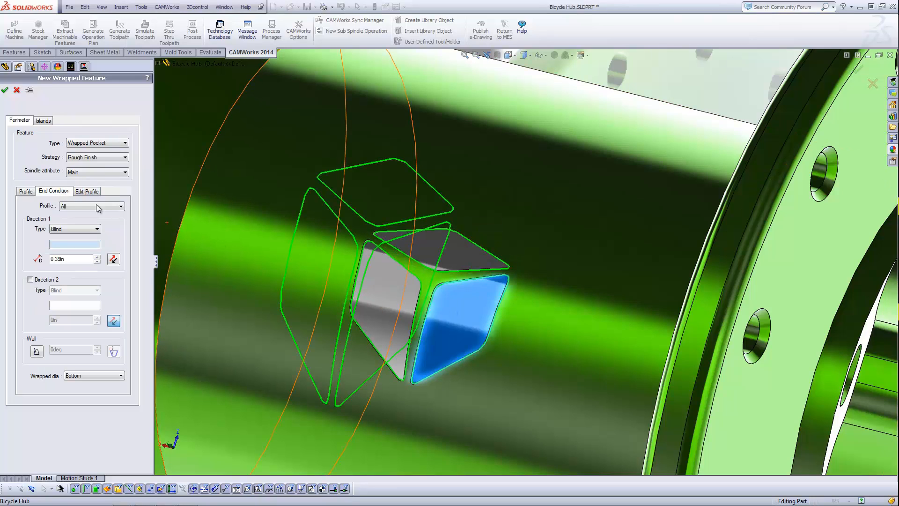
pyautogui.click(254, 213)
pyautogui.scroll(3, 494, 300)
pyautogui.scroll(-6, 508, 280)
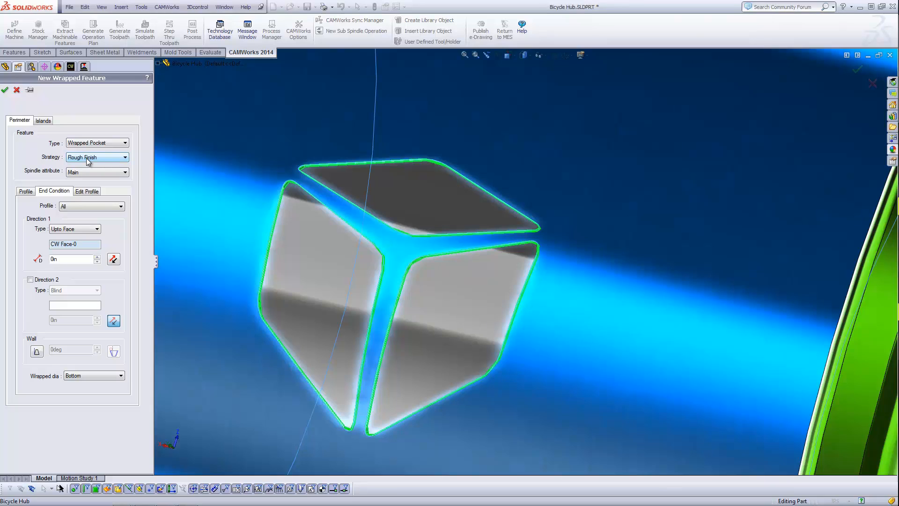
pyautogui.click(6, 90)
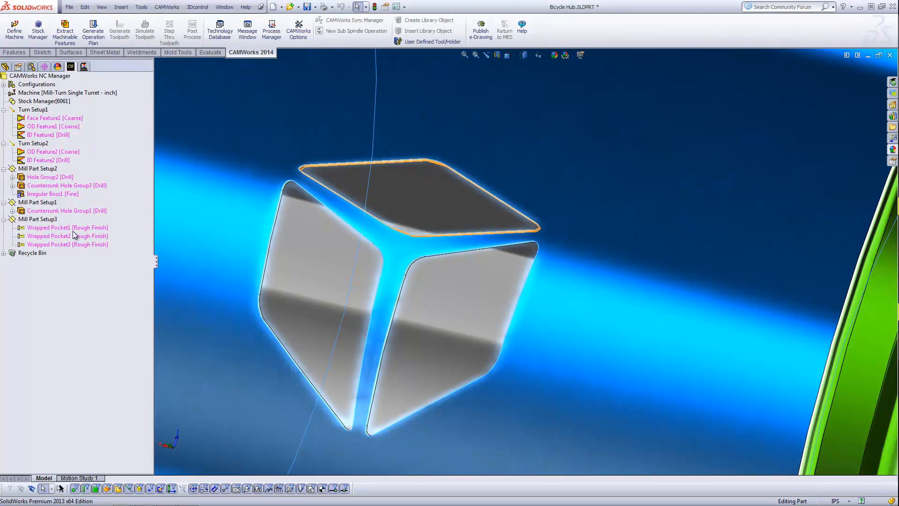
# Generate the operation plan for all turn and mill features of the hub.
pyautogui.scroll(3, 291, 253)
pyautogui.scroll(5, 291, 253)
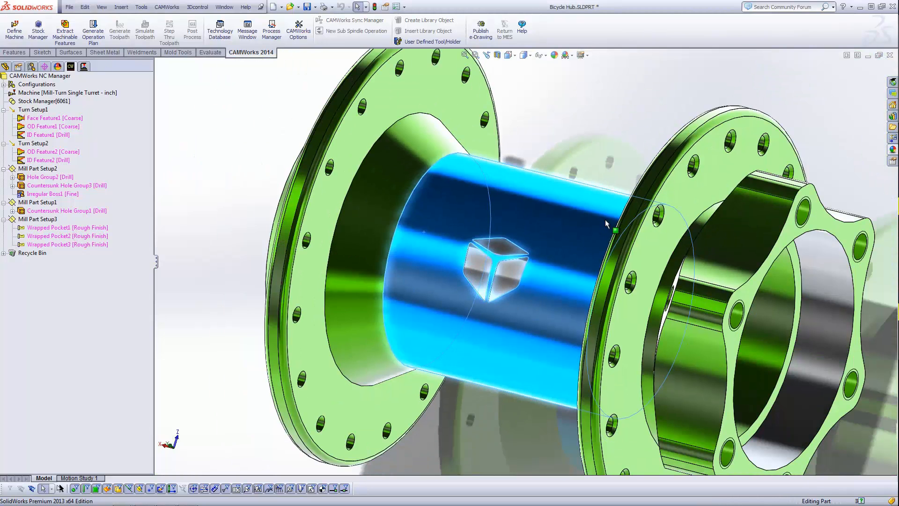
pyautogui.moveTo(604, 219); pyautogui.dragTo(607, 224, button='middle')
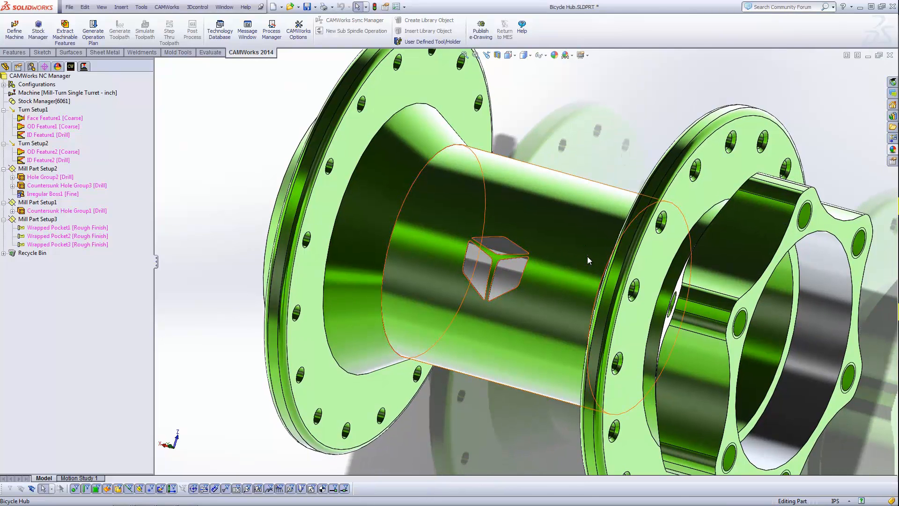
pyautogui.scroll(3, 665, 248)
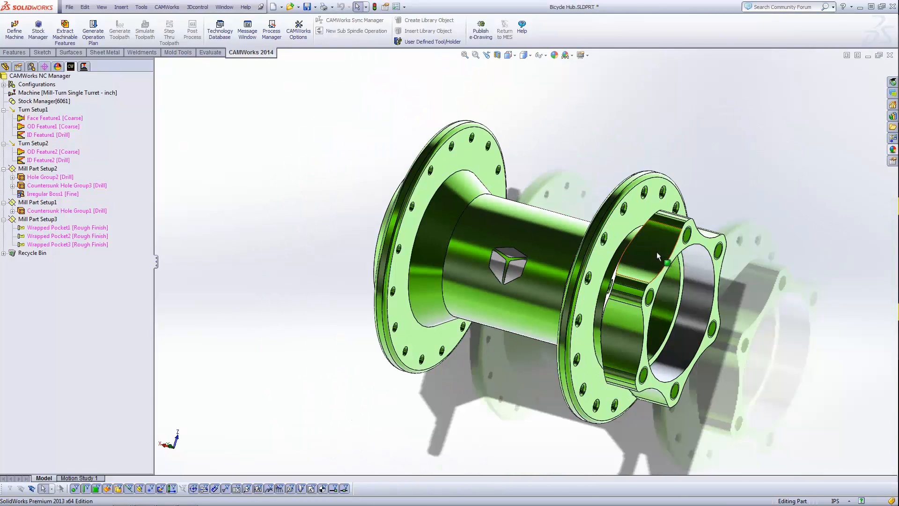
pyautogui.scroll(-2, 657, 249)
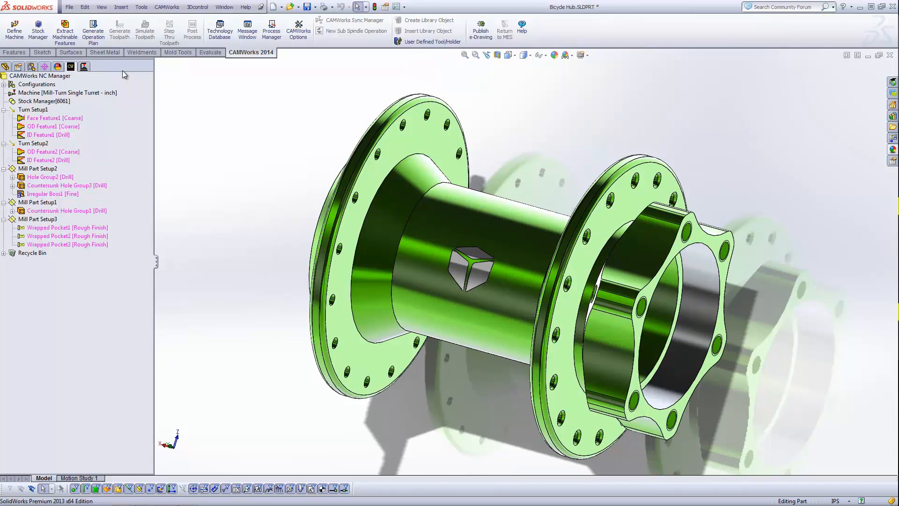
pyautogui.click(93, 31)
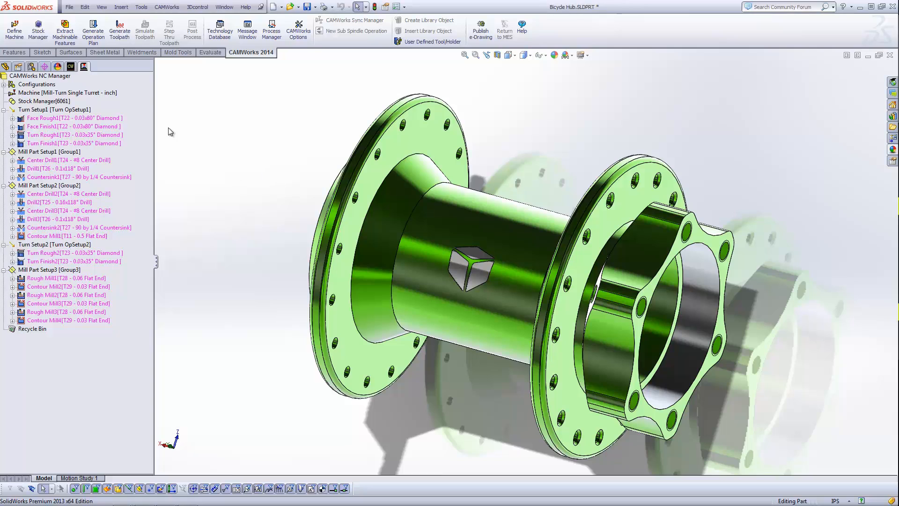
# Compare the feature list with the generated operations, and examine which flange holes the center drill operation of Mill Part Setup1 covers.
pyautogui.click(71, 66)
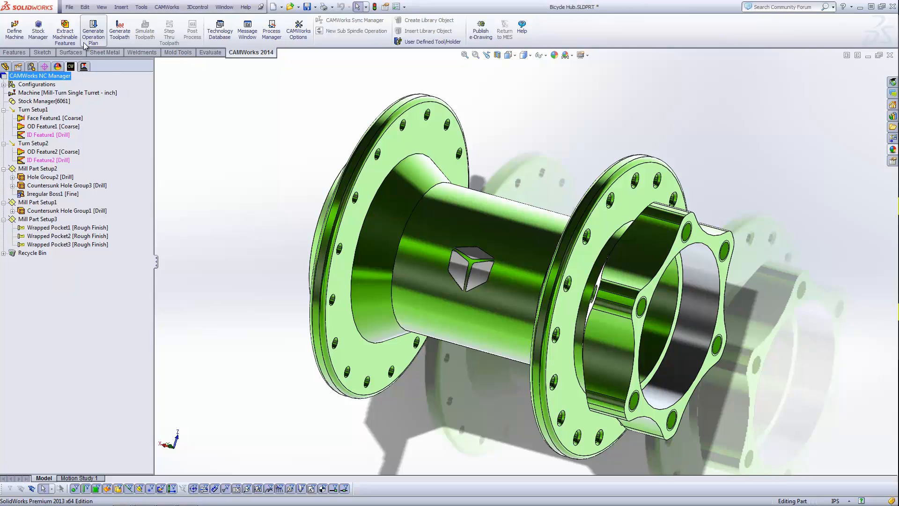
pyautogui.click(85, 66)
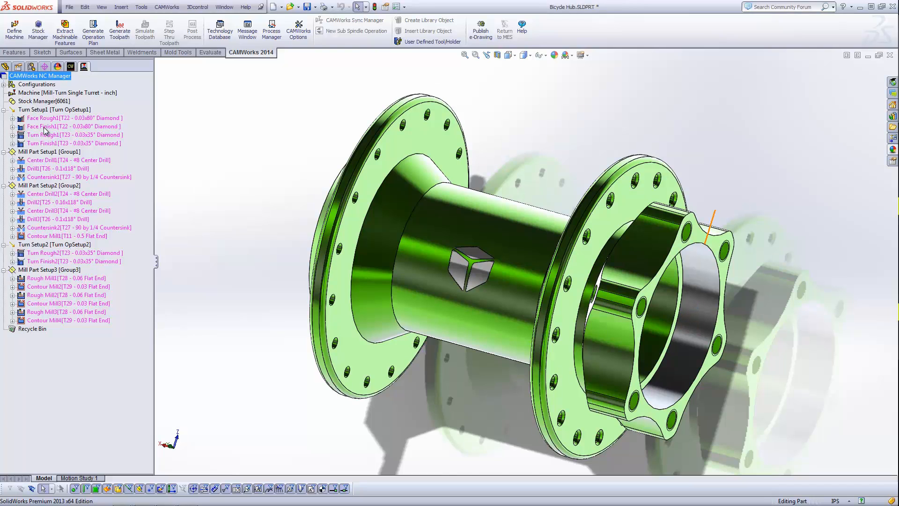
pyautogui.click(50, 151)
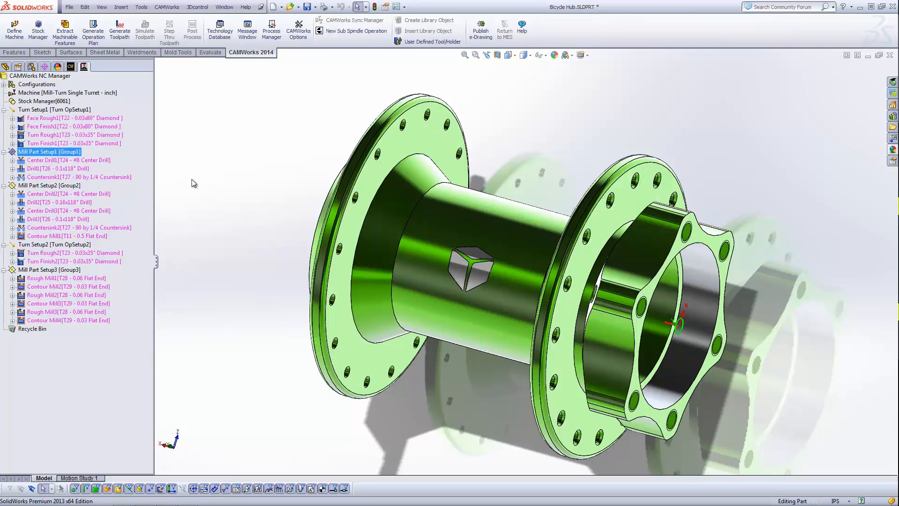
pyautogui.moveTo(177, 184); pyautogui.dragTo(281, 220, button='middle')
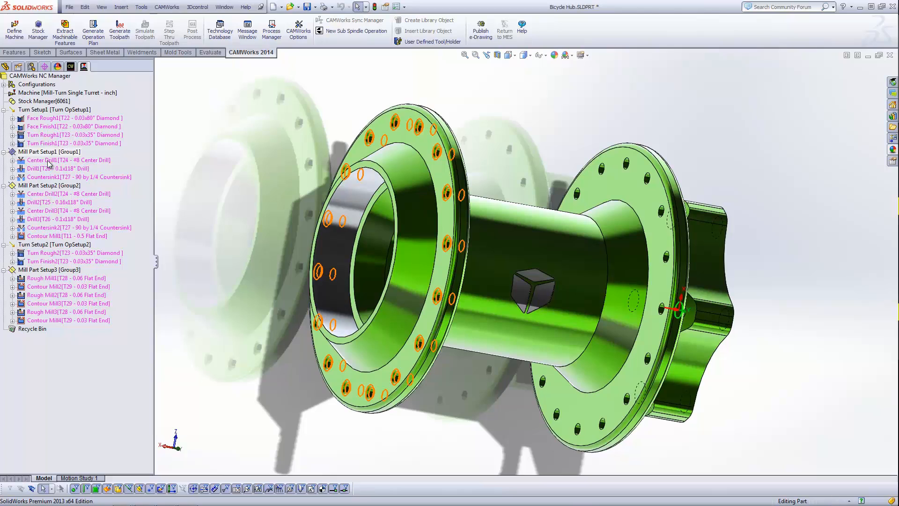
pyautogui.click(49, 160)
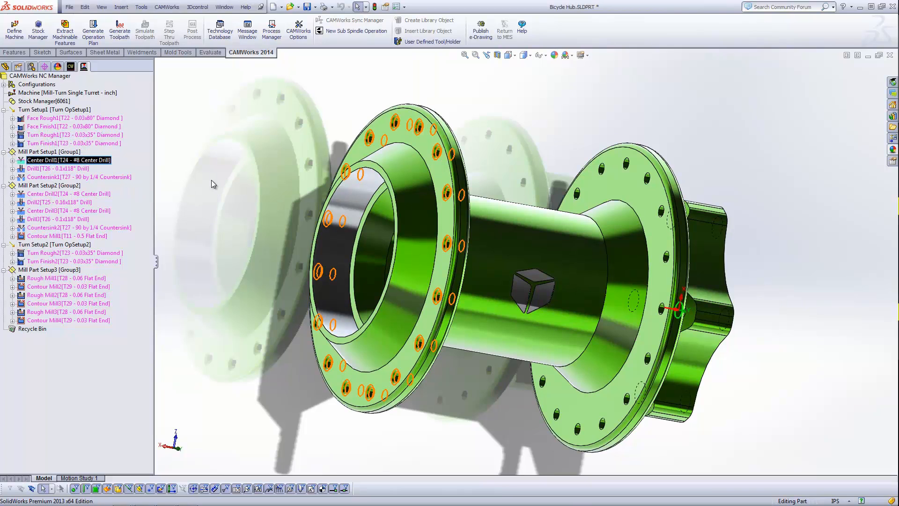
pyautogui.click(230, 172)
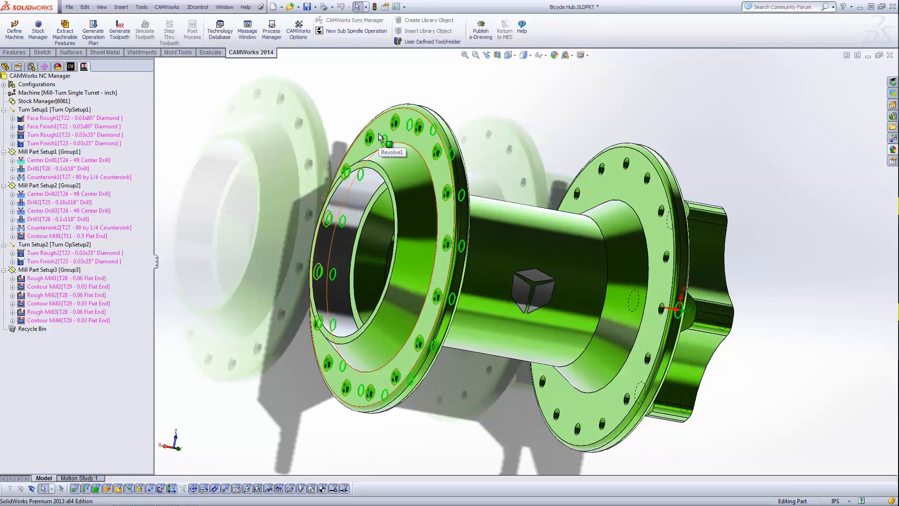
# Review the tool, feed/speed, drilling cycle and NC plane parameters of the center drill operation in Mill Part Setup1, leaving them unchanged.
pyautogui.doubleClick(55, 161)
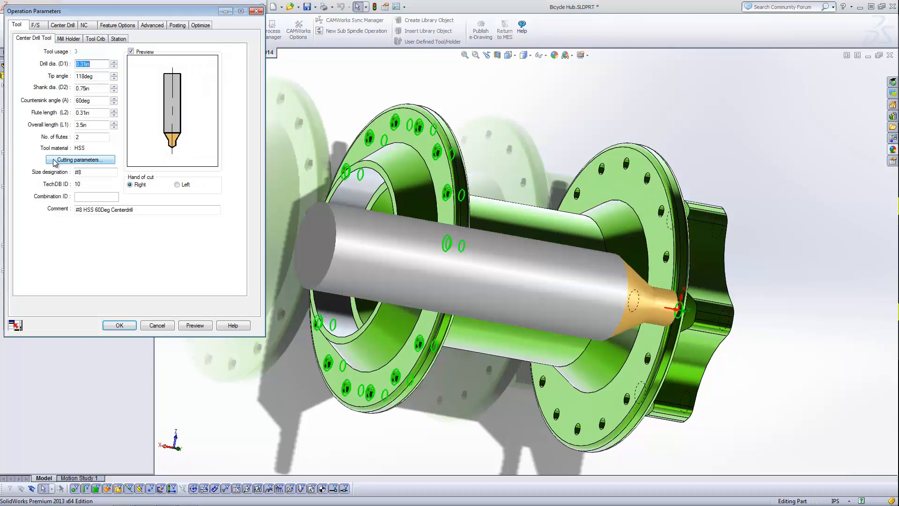
pyautogui.moveTo(103, 5); pyautogui.dragTo(155, 54)
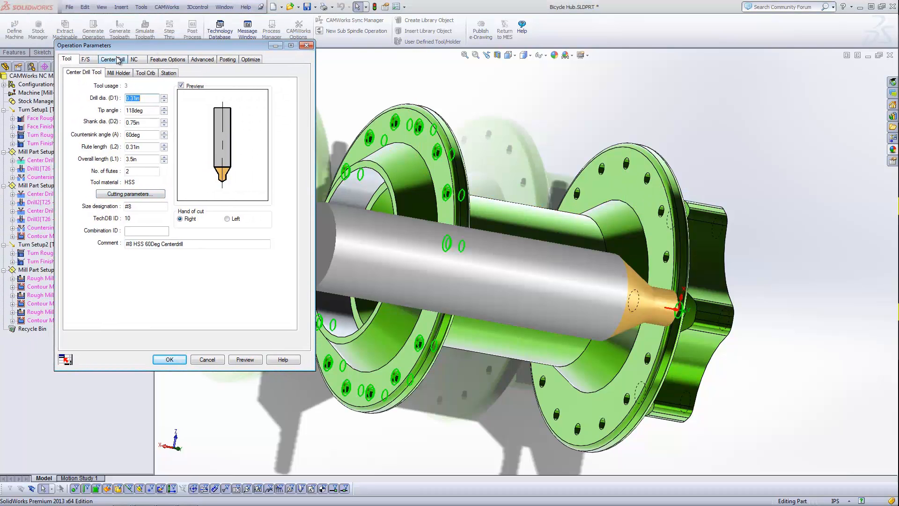
pyautogui.click(89, 59)
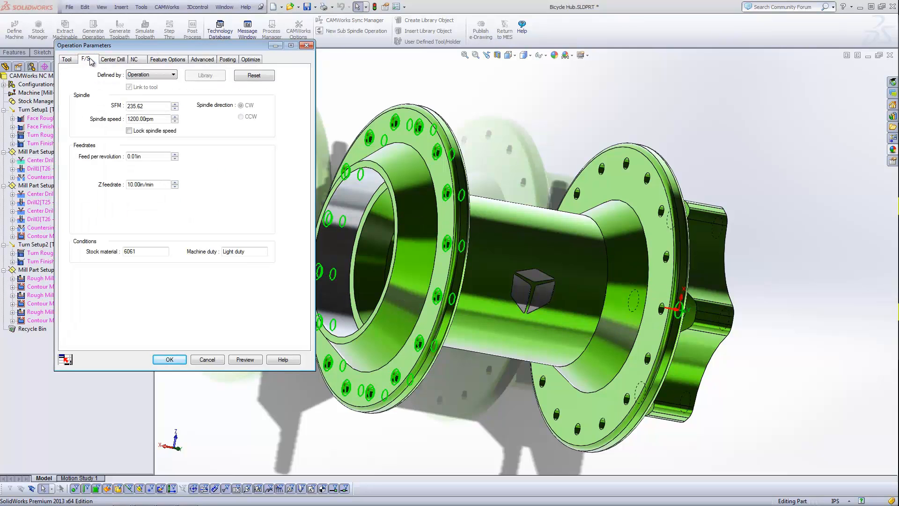
pyautogui.click(120, 62)
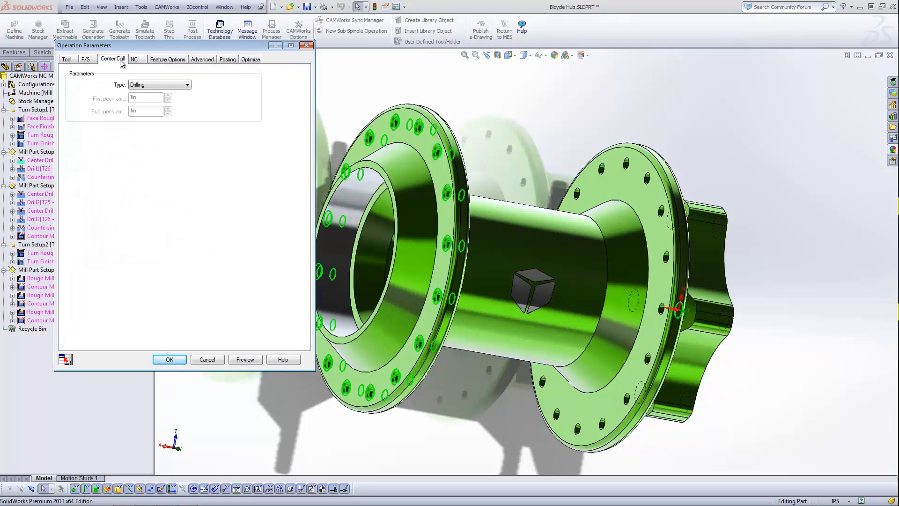
pyautogui.click(134, 59)
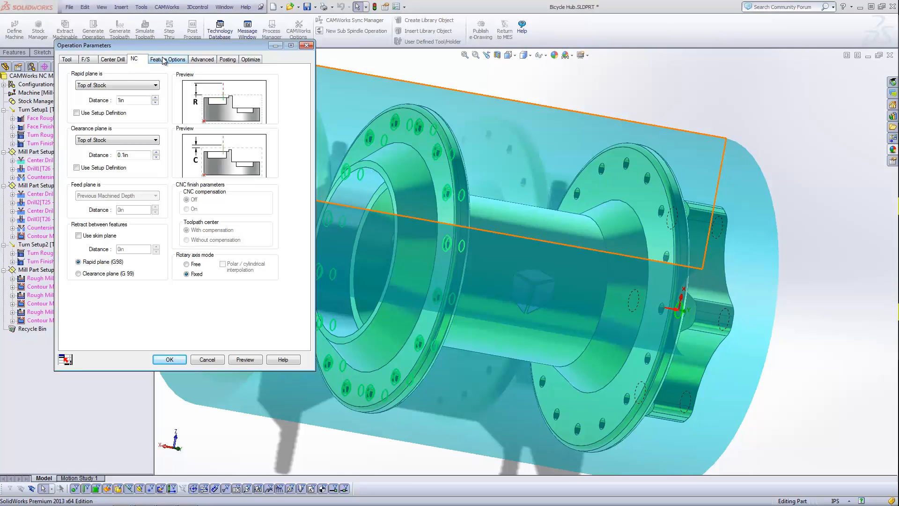
pyautogui.click(213, 360)
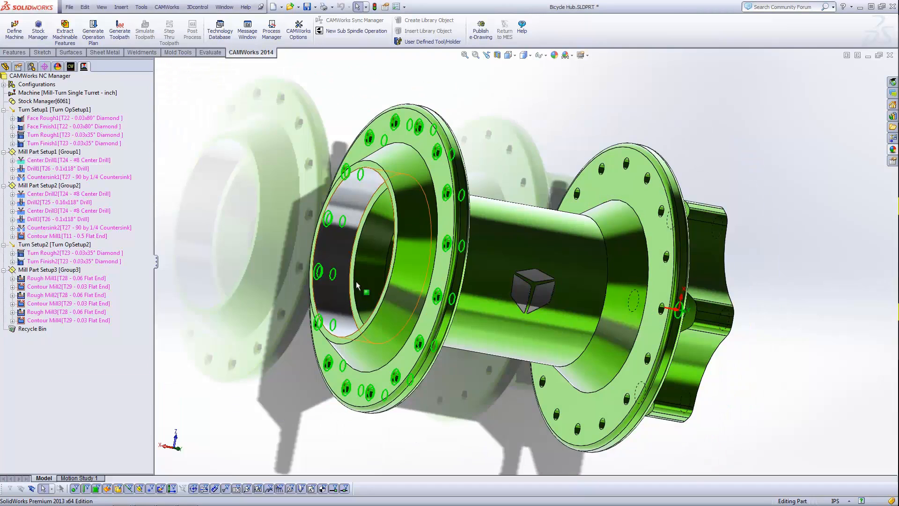
# Generate the toolpaths for all operations and examine the rough facing toolpath of Turn Setup1 in a side view.
pyautogui.moveTo(358, 283); pyautogui.dragTo(301, 264, button='middle')
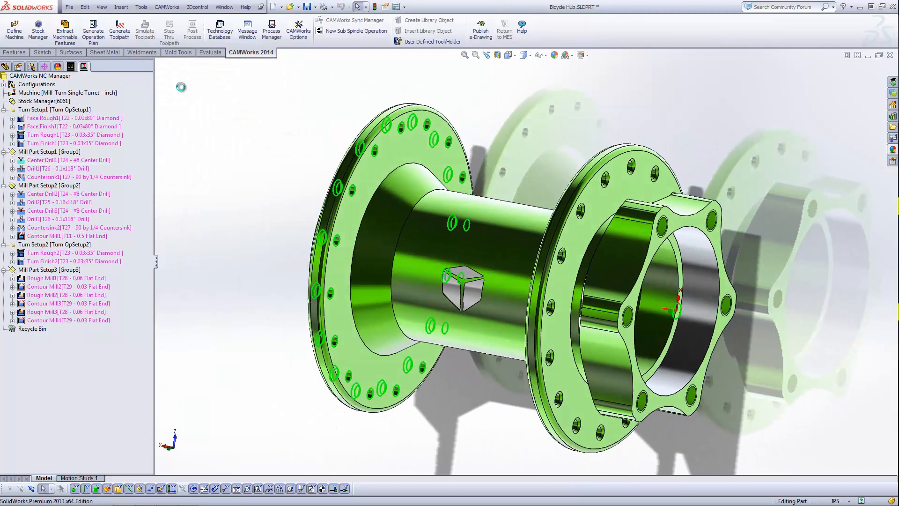
pyautogui.click(120, 31)
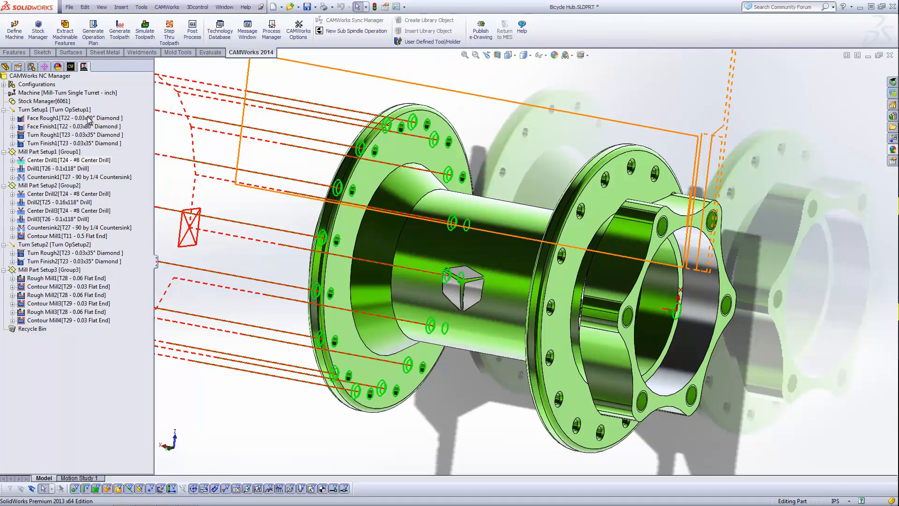
pyautogui.click(113, 118)
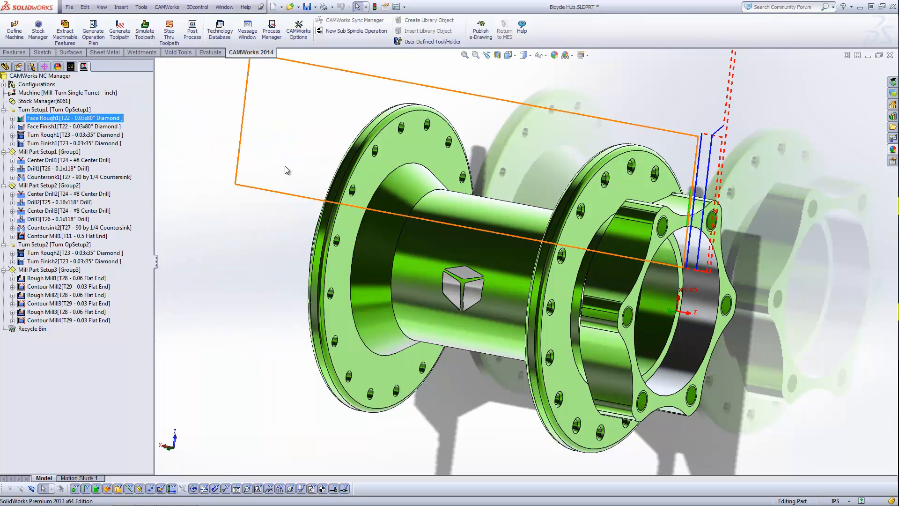
pyautogui.hotkey('ctrl', '8')
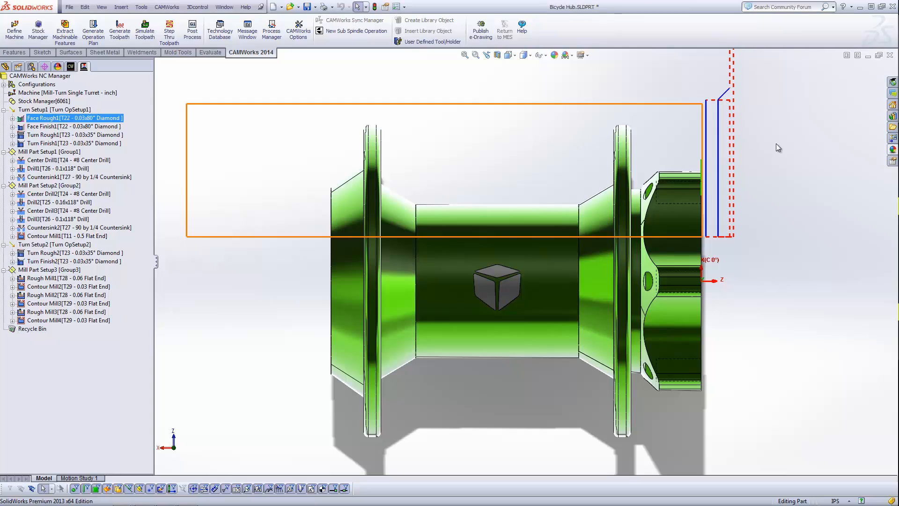
pyautogui.scroll(-3, 775, 141)
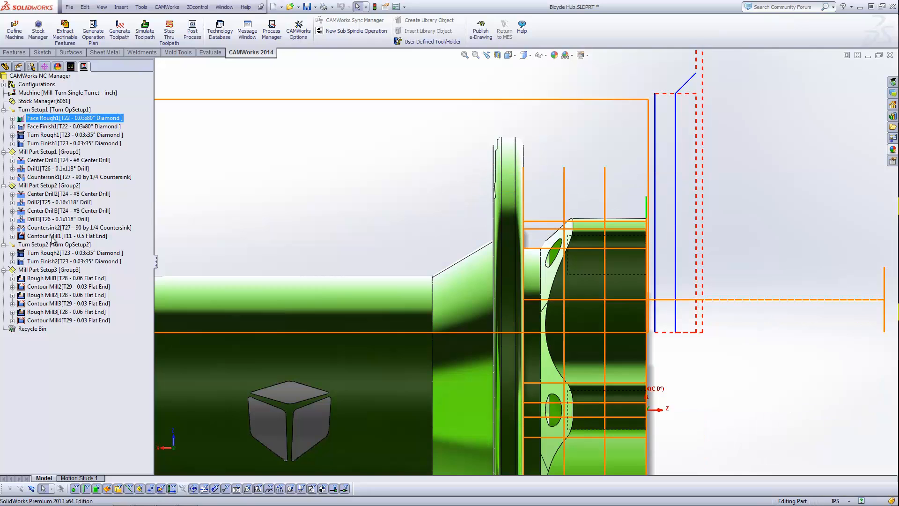
# Examine the Contour Mill1 toolpath around the lobed boss in Mill Part Setup2 from the end face and at an angle.
pyautogui.click(65, 235)
pyautogui.click(179, 212)
pyautogui.scroll(8, 434, 243)
pyautogui.moveTo(567, 283); pyautogui.dragTo(465, 285, button='middle')
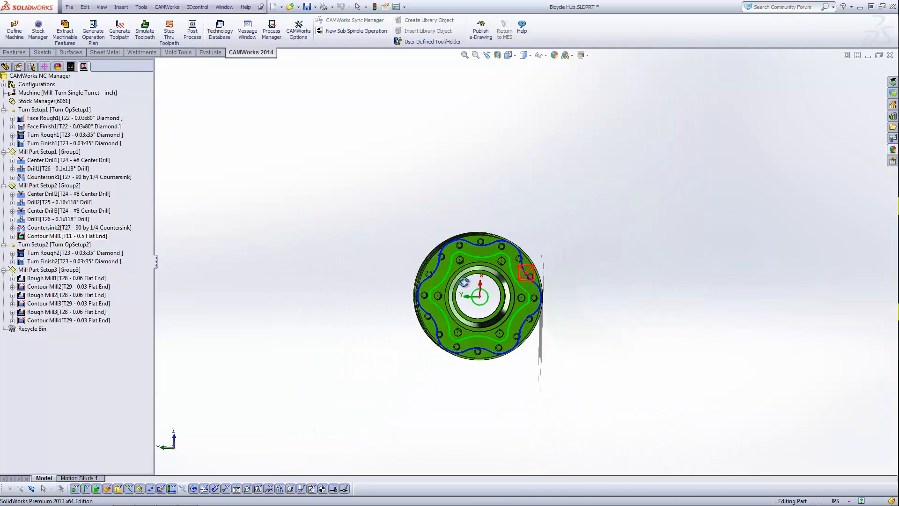
pyautogui.scroll(-5, 465, 286)
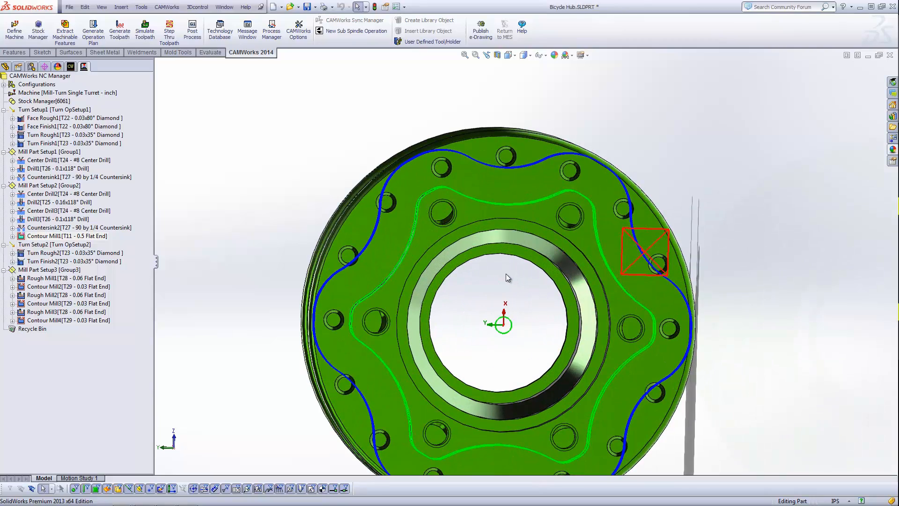
pyautogui.moveTo(507, 286); pyautogui.dragTo(513, 202, button='middle')
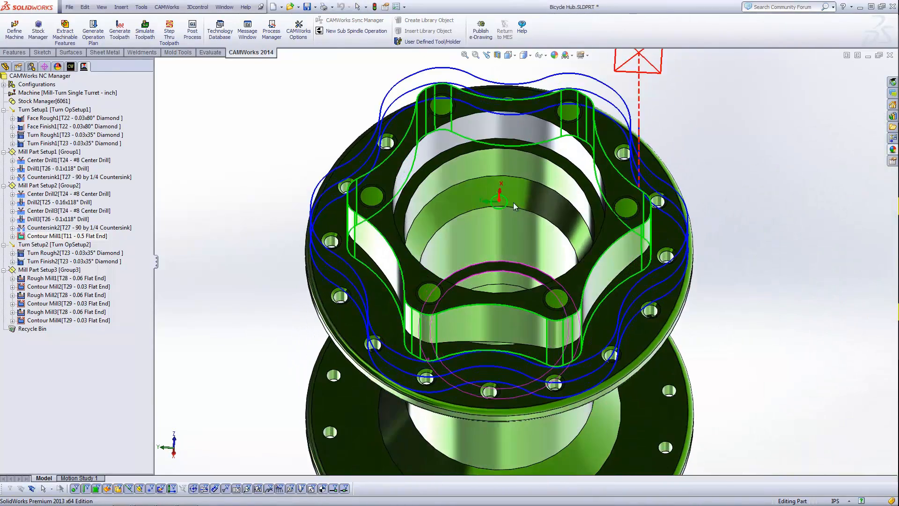
pyautogui.scroll(5, 521, 190)
pyautogui.scroll(-3, 521, 190)
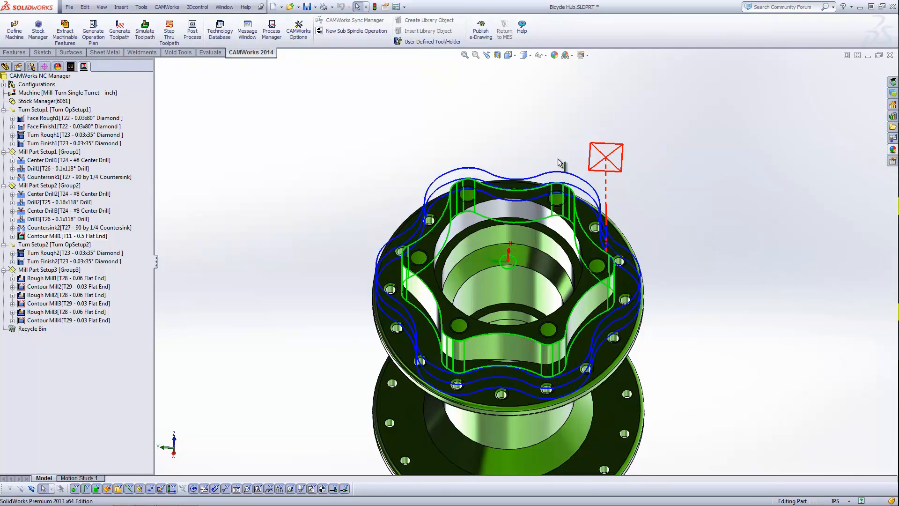
pyautogui.moveTo(560, 162); pyautogui.dragTo(625, 304, button='middle')
pyautogui.moveTo(672, 314); pyautogui.dragTo(681, 341, button='middle')
pyautogui.scroll(3, 523, 269)
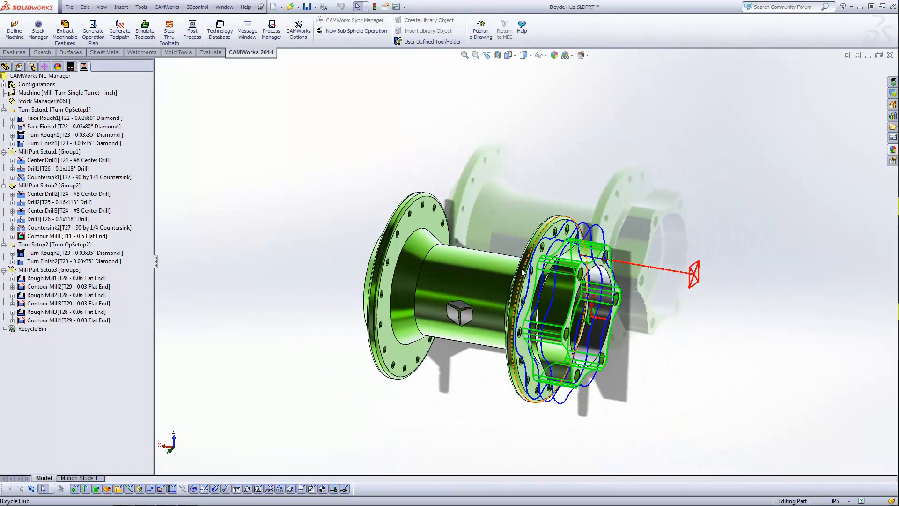
# Compare the feature list with the operation list, and preview the toolpaths of the turning and drilling operations on the hub.
pyautogui.click(72, 67)
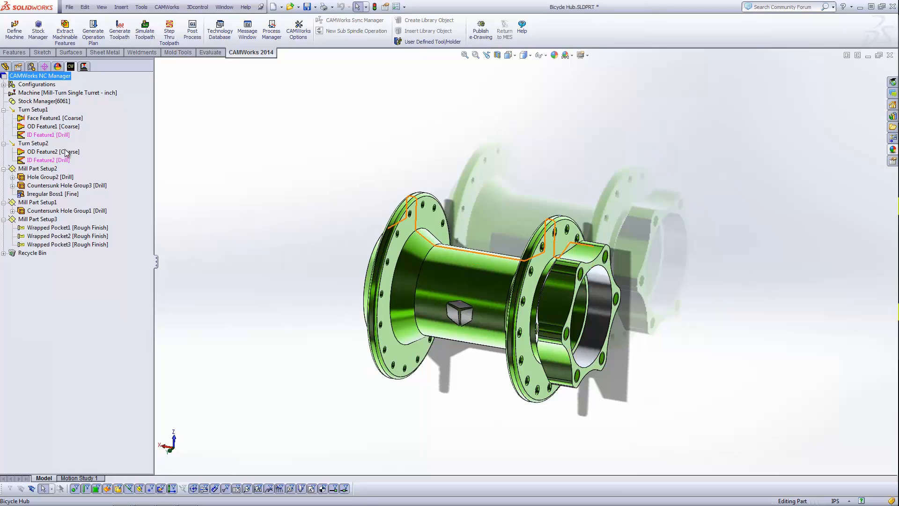
pyautogui.click(84, 66)
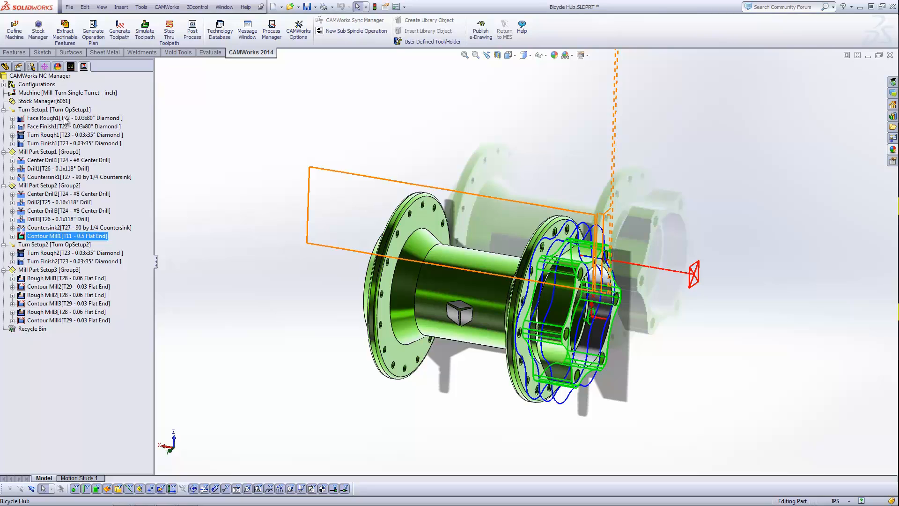
pyautogui.moveTo(500, 206); pyautogui.dragTo(504, 225, button='middle')
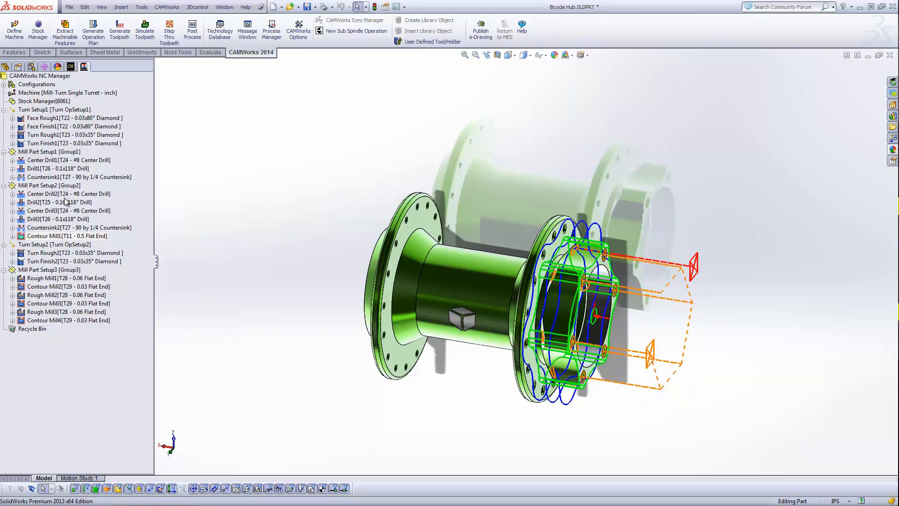
pyautogui.click(90, 243)
pyautogui.moveTo(293, 245)
pyautogui.mouseDown(button='middle')
pyautogui.moveTo(301, 248)
pyautogui.moveTo(287, 245)
pyautogui.mouseUp(button='middle')
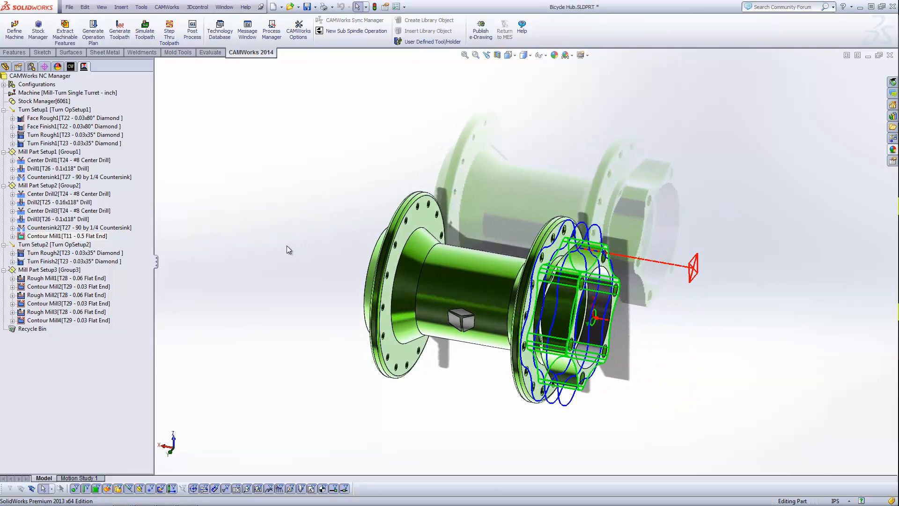
pyautogui.scroll(-3, 508, 276)
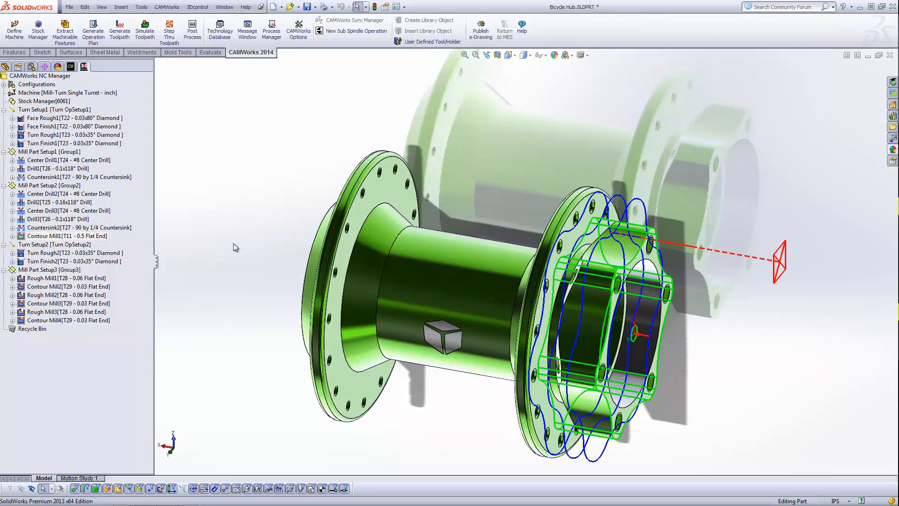
# Add the #2 HSS 60Deg Centerdrill from the library to the tool crib and assign it to Center Drill2, replacing the holder too.
pyautogui.click(89, 194)
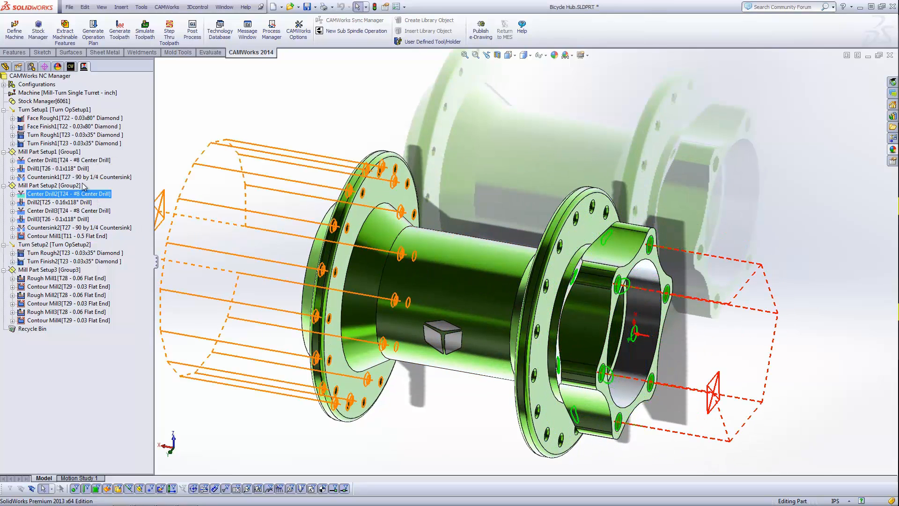
pyautogui.doubleClick(38, 193)
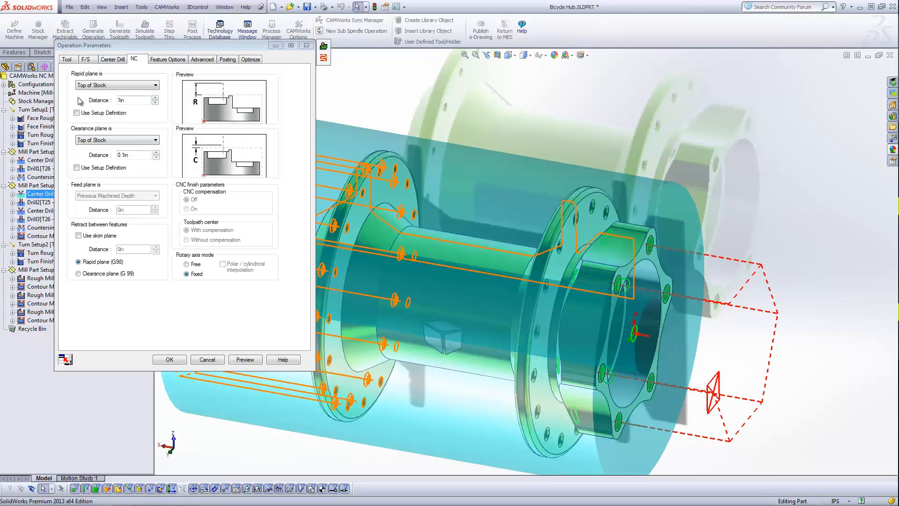
pyautogui.moveTo(684, 281); pyautogui.dragTo(521, 224, button='middle')
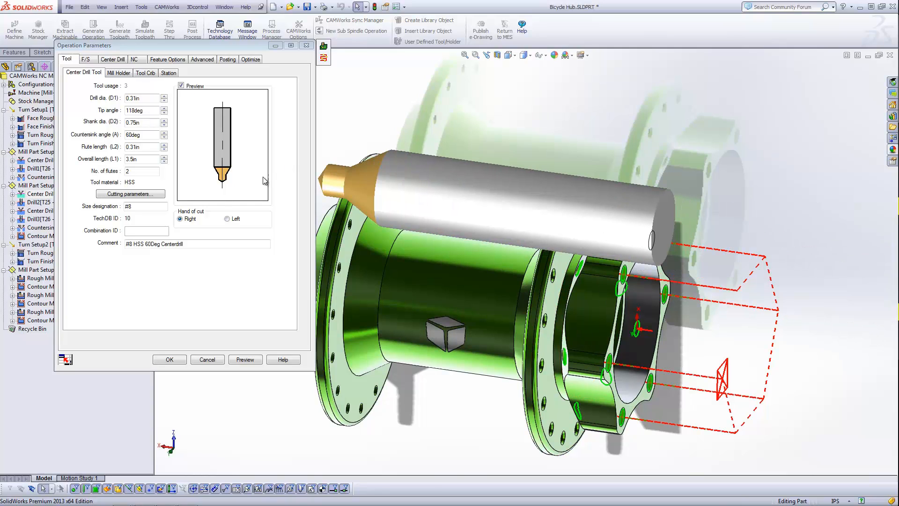
pyautogui.click(146, 73)
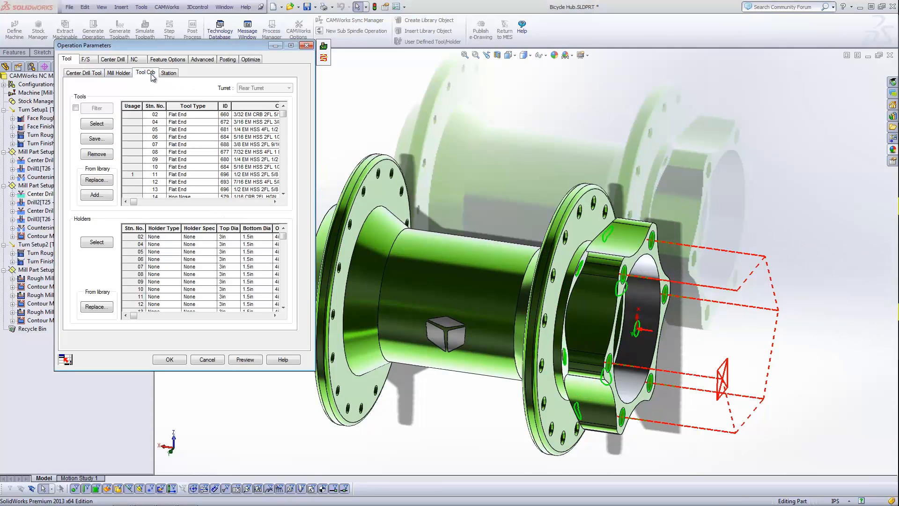
pyautogui.click(103, 194)
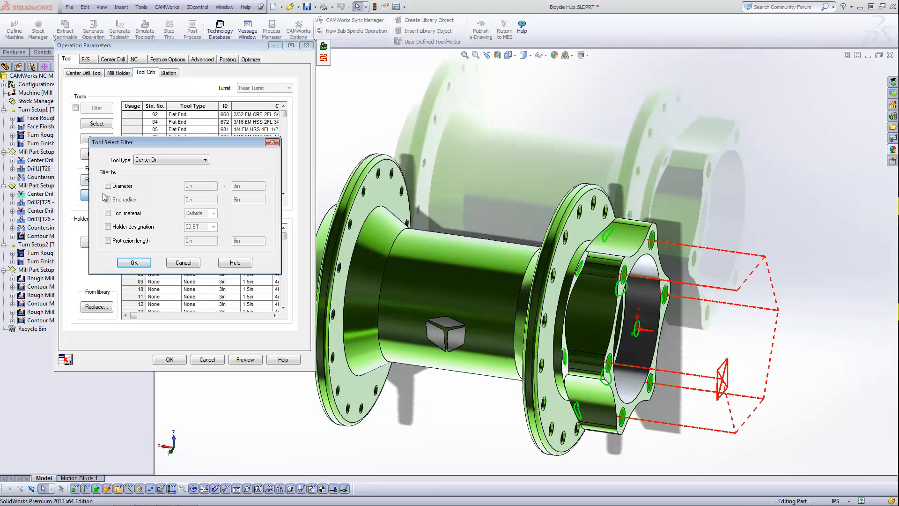
pyautogui.click(134, 263)
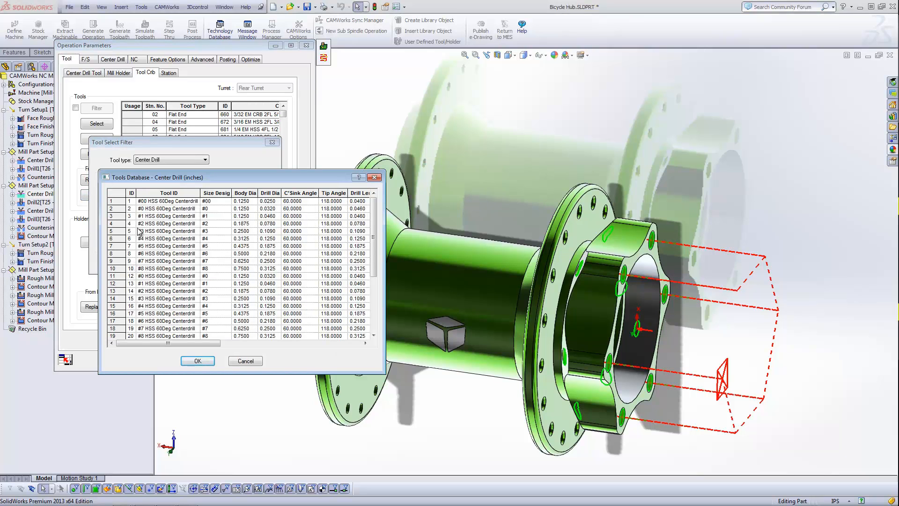
pyautogui.click(119, 225)
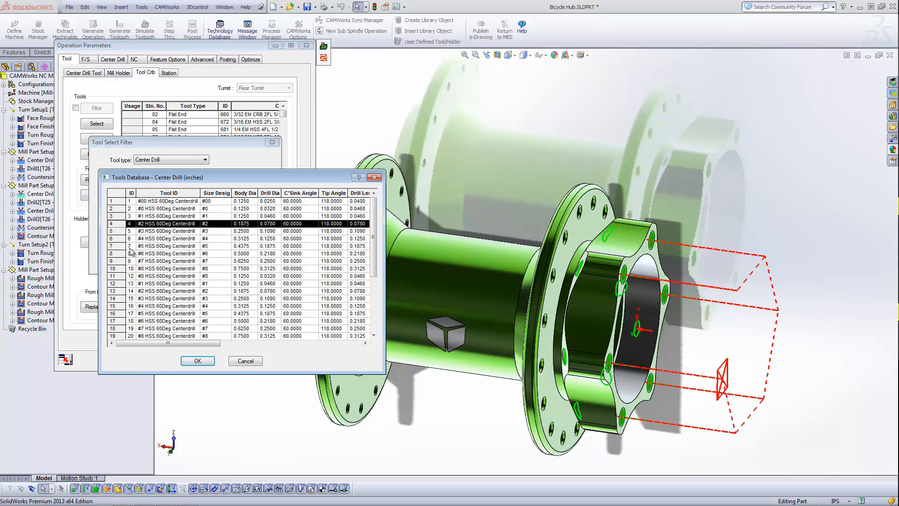
pyautogui.click(198, 360)
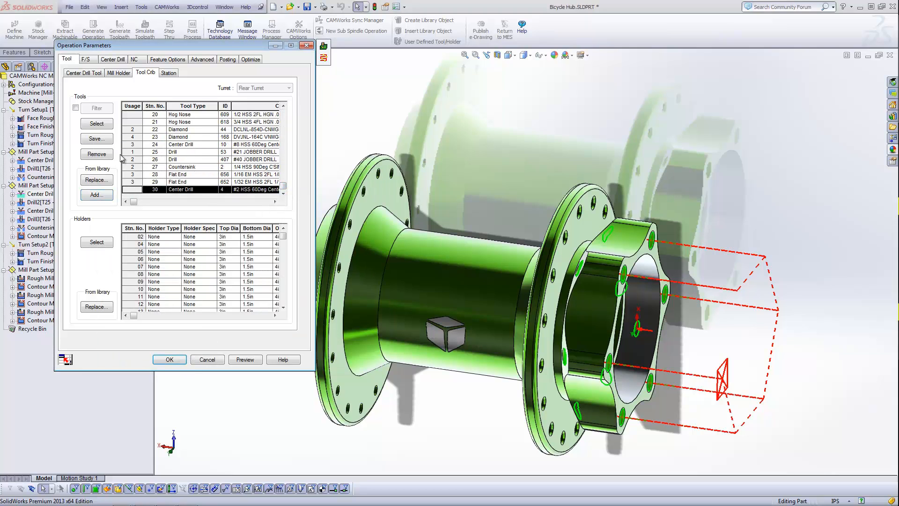
pyautogui.click(107, 125)
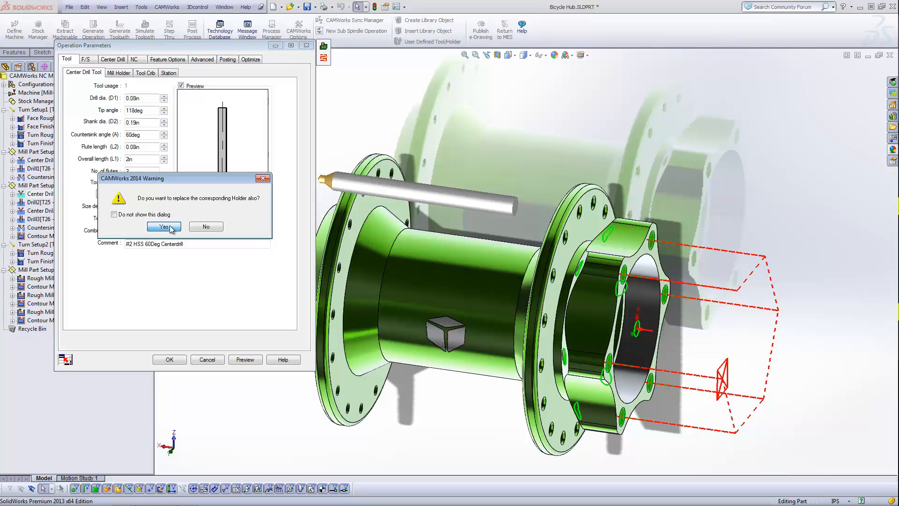
pyautogui.click(164, 227)
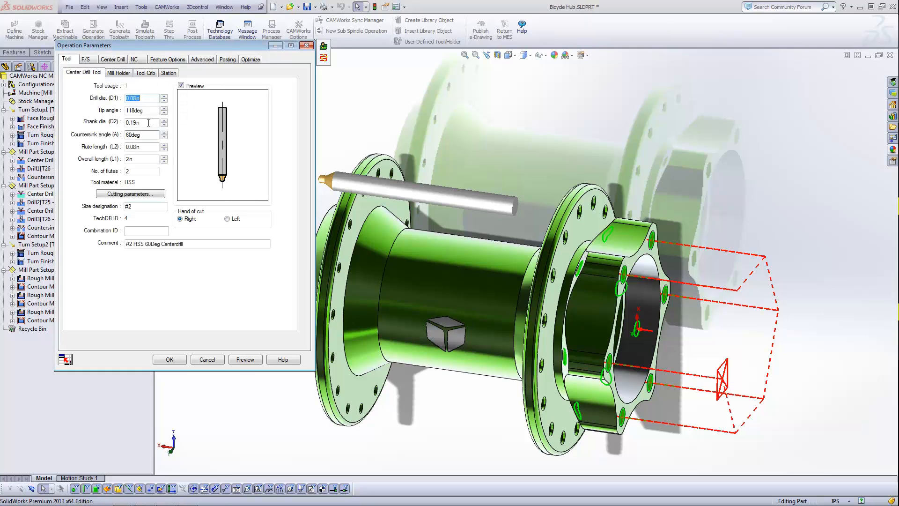
# Set the shank diameter of the #2 center drill to 0.14 in, preview the tool against the hub, and accept the operation parameters.
pyautogui.moveTo(147, 122); pyautogui.dragTo(118, 123)
pyautogui.write('.14')
pyautogui.click(244, 360)
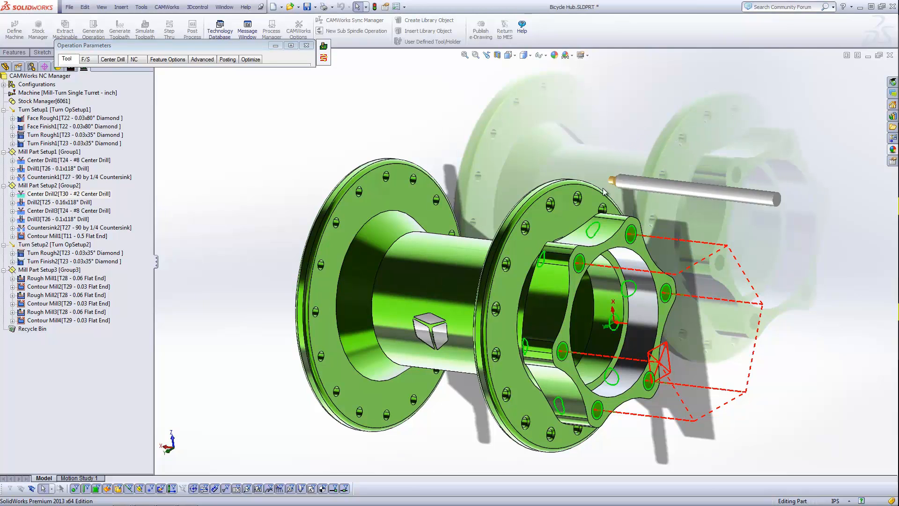
pyautogui.moveTo(613, 136); pyautogui.dragTo(492, 187, button='middle')
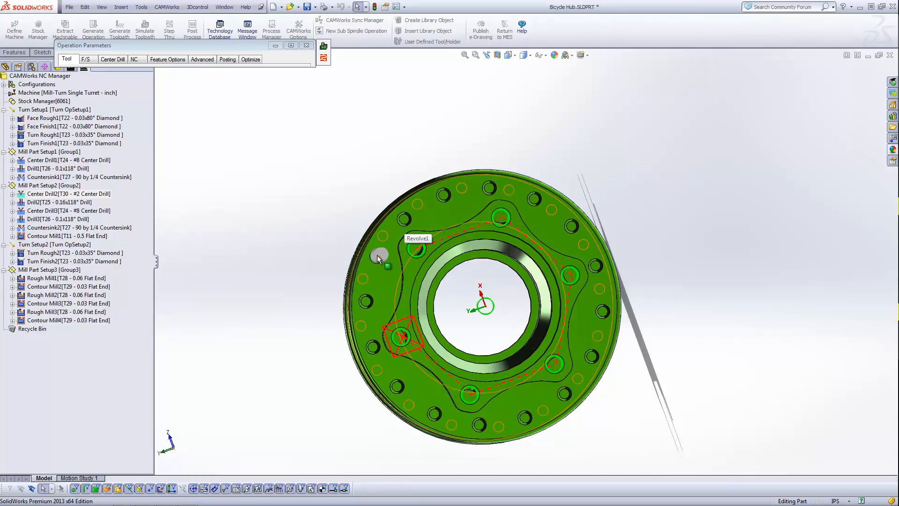
pyautogui.moveTo(367, 303); pyautogui.dragTo(454, 333, button='middle')
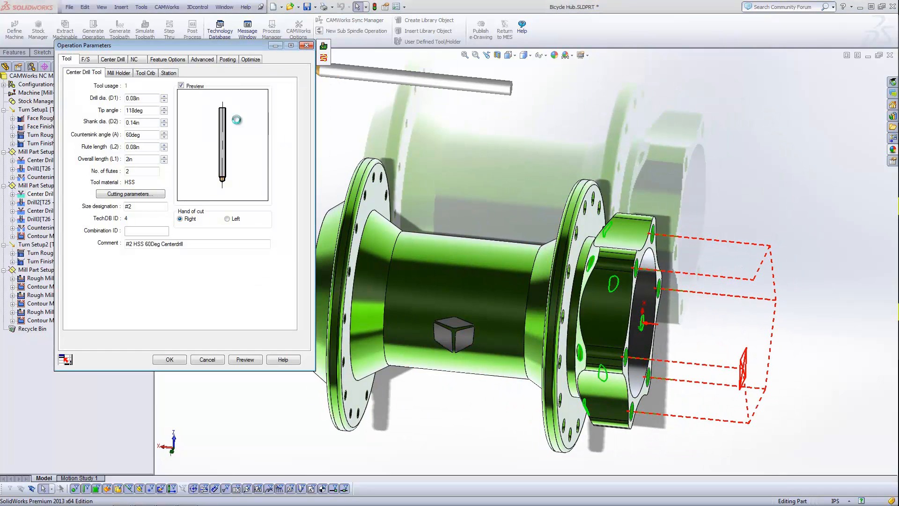
pyautogui.click(170, 359)
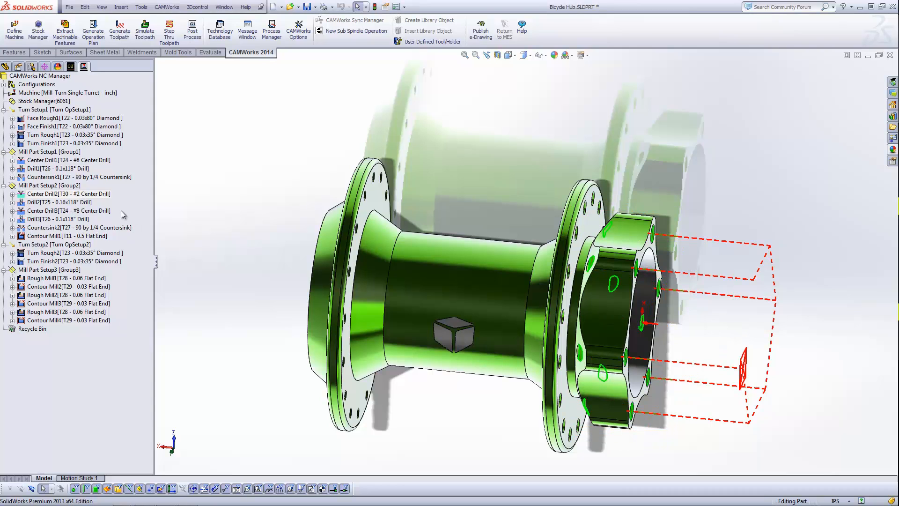
# Link the Center Drill3 operation to Center Drill2 in Mill Part Setup2, leaving Center Drill1 out.
pyautogui.rightClick(86, 197)
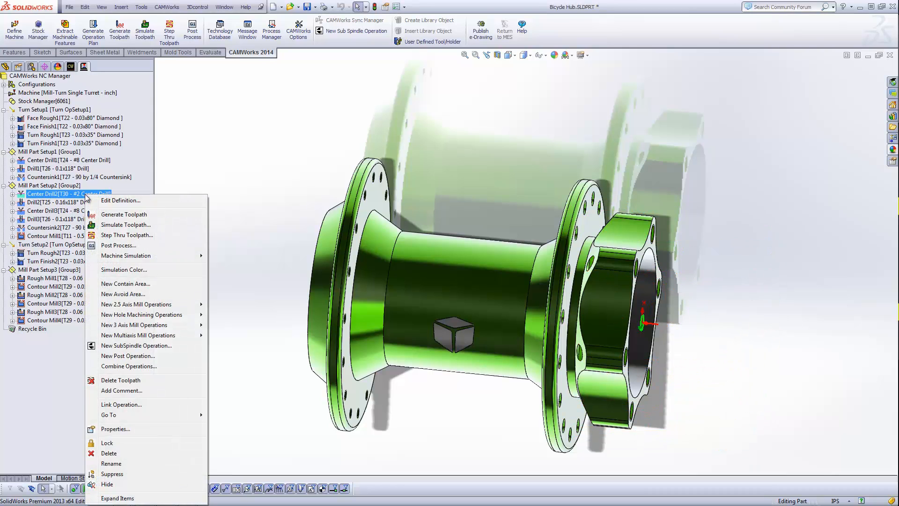
pyautogui.click(130, 406)
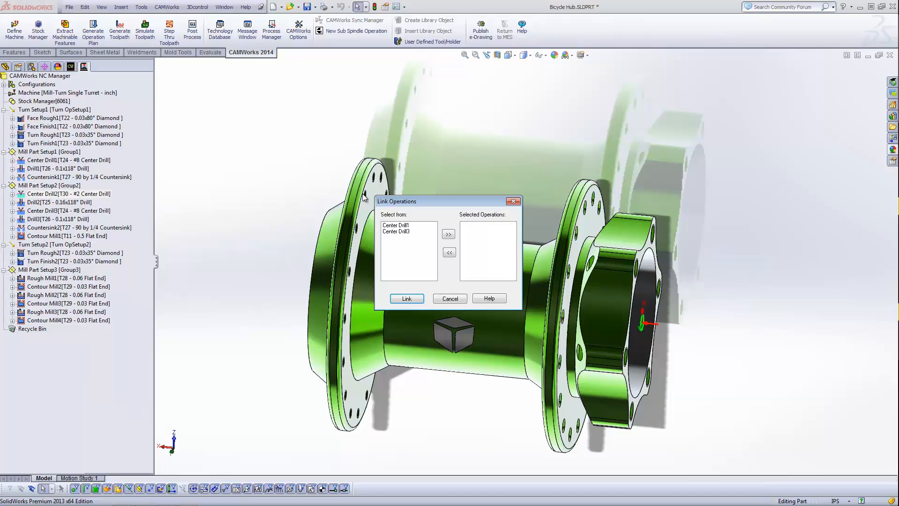
pyautogui.click(407, 232)
pyautogui.click(448, 234)
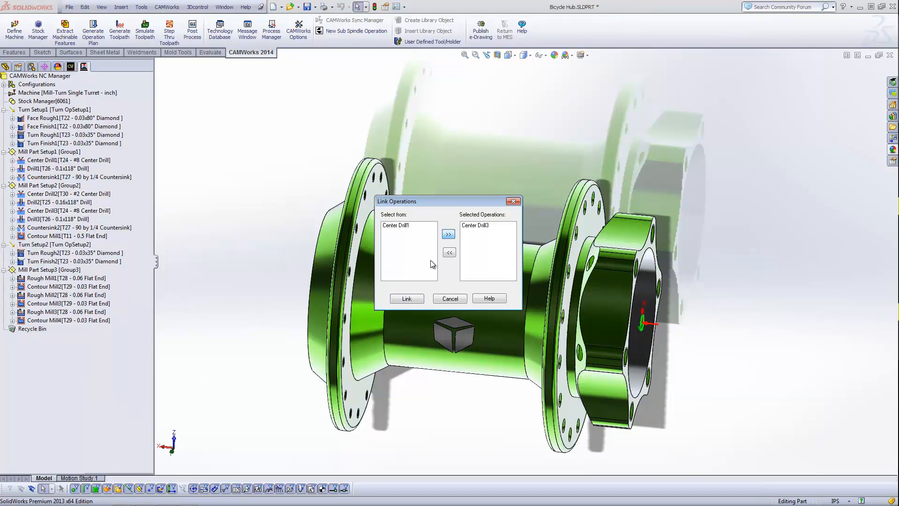
pyautogui.click(405, 299)
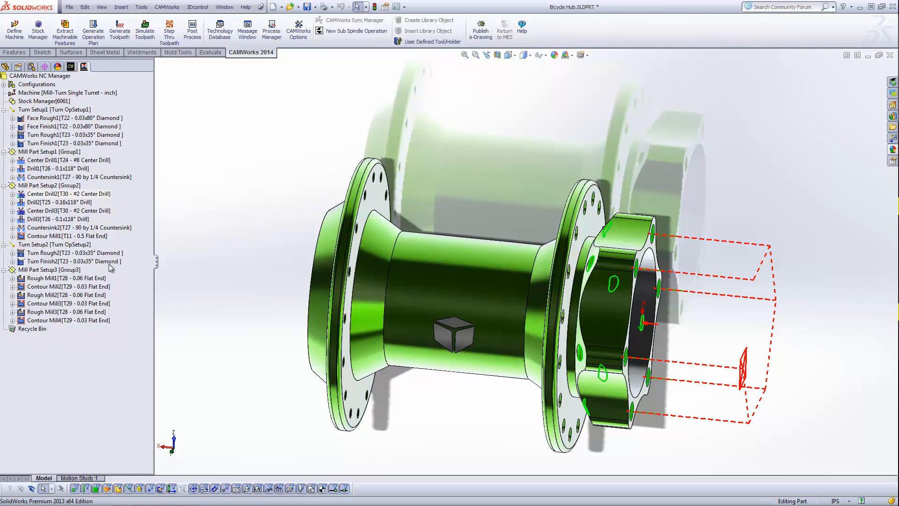
# Examine the roughing and contour toolpaths on the wrapped cube pockets of Mill Part Setup3 up close.
pyautogui.click(57, 277)
pyautogui.moveTo(393, 318); pyautogui.dragTo(397, 241, button='middle')
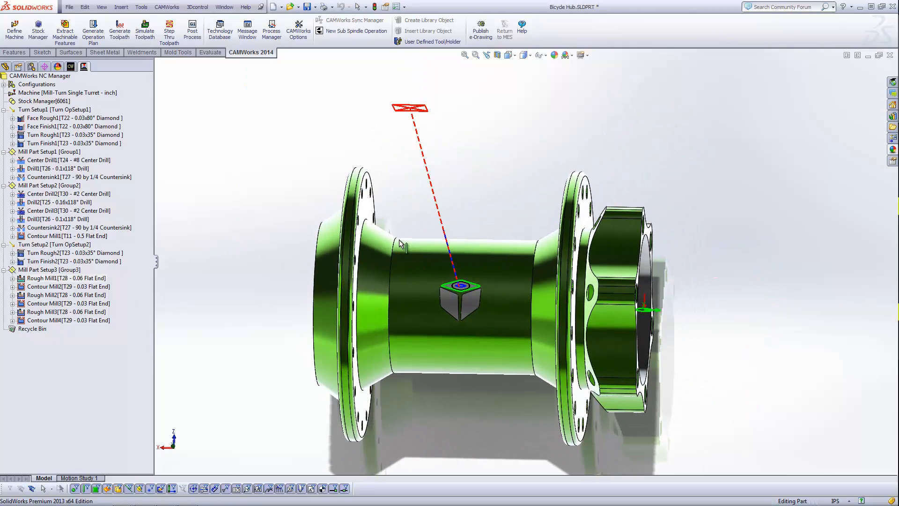
pyautogui.scroll(-6, 478, 291)
pyautogui.moveTo(478, 292)
pyautogui.mouseDown(button='middle')
pyautogui.moveTo(453, 275)
pyautogui.moveTo(475, 280)
pyautogui.mouseUp(button='middle')
pyautogui.scroll(-4, 452, 275)
pyautogui.click(63, 279)
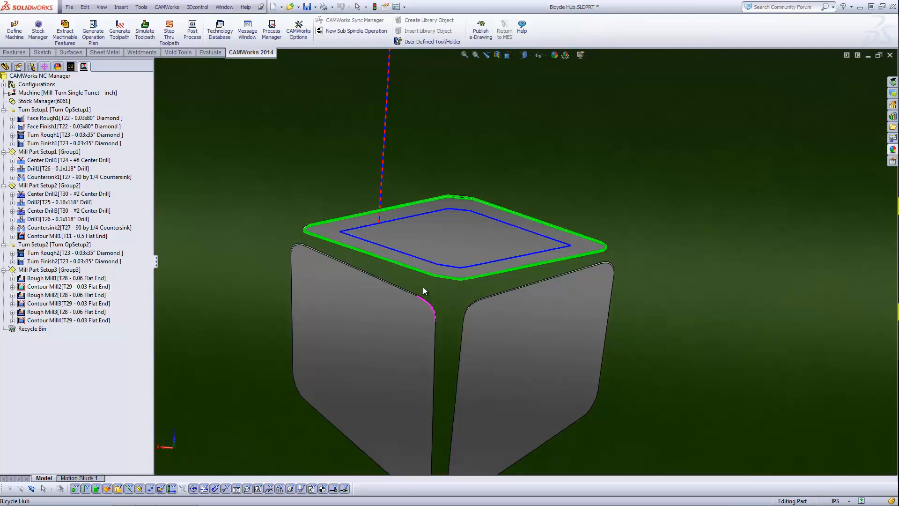
pyautogui.scroll(2, 491, 310)
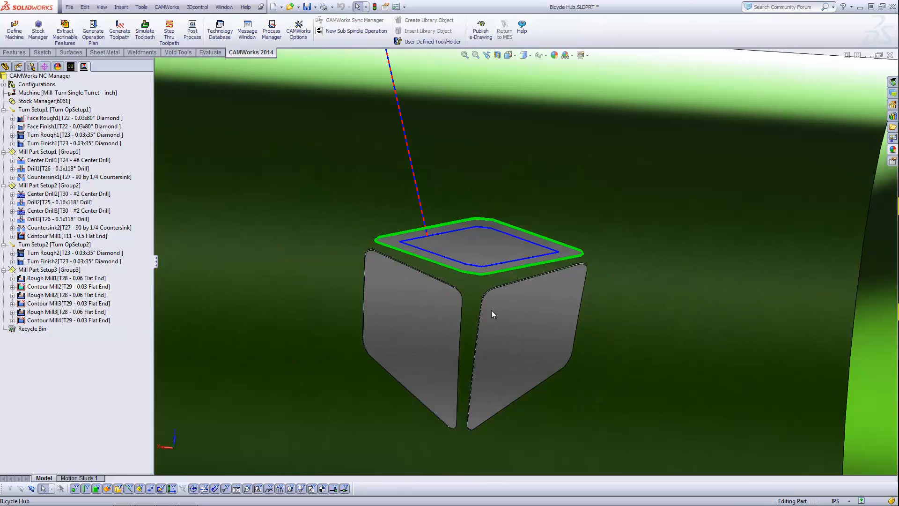
pyautogui.scroll(1, 490, 310)
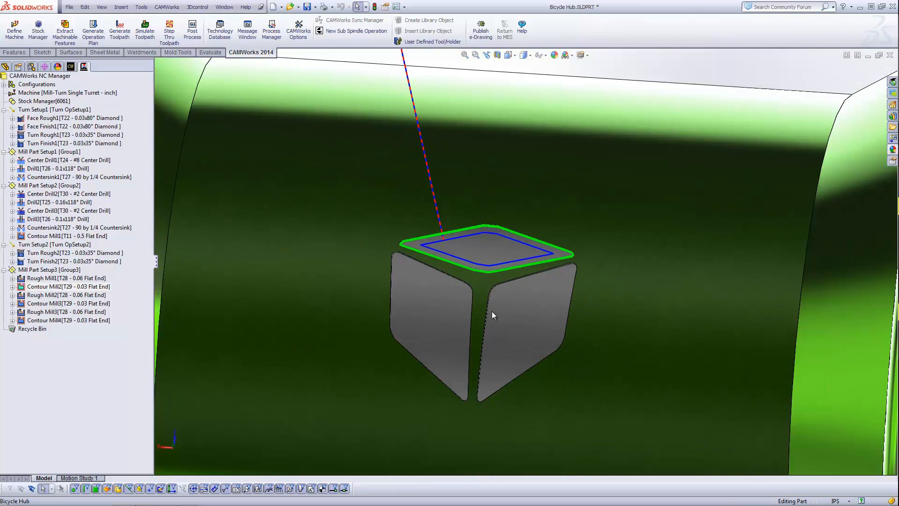
pyautogui.moveTo(491, 311); pyautogui.dragTo(514, 312, button='middle')
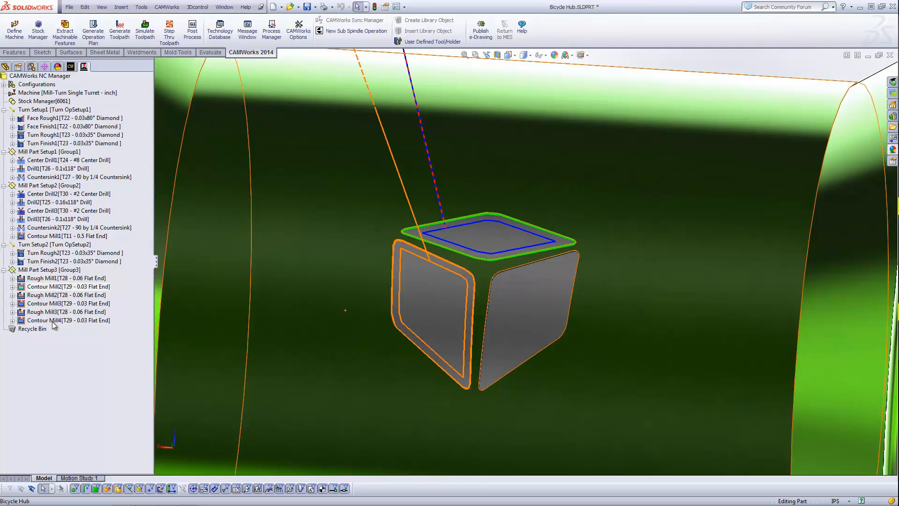
# Combine Rough Mill1, Rough Mill2 and Rough Mill3 into one operation with the Rough Mill1 parameters, regenerating the toolpath.
pyautogui.click(57, 279)
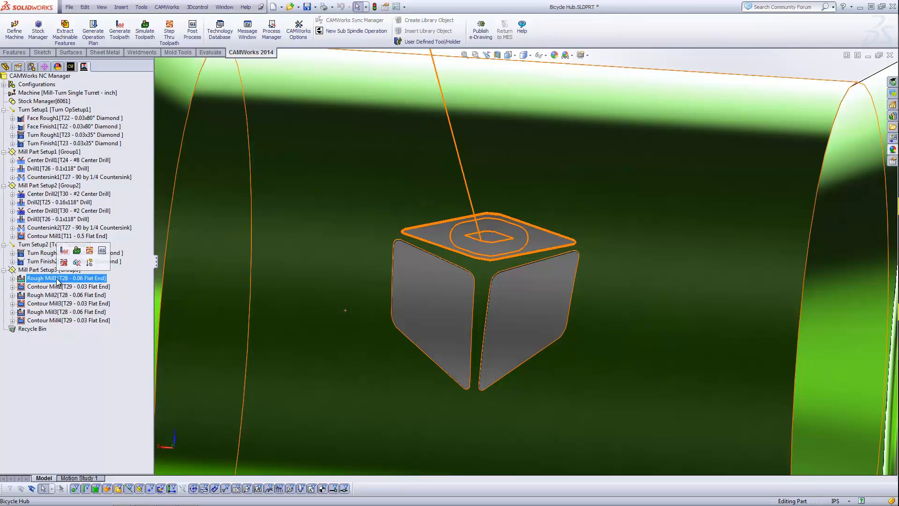
pyautogui.keyDown('ctrl'); pyautogui.click(58, 295); pyautogui.keyUp('ctrl')
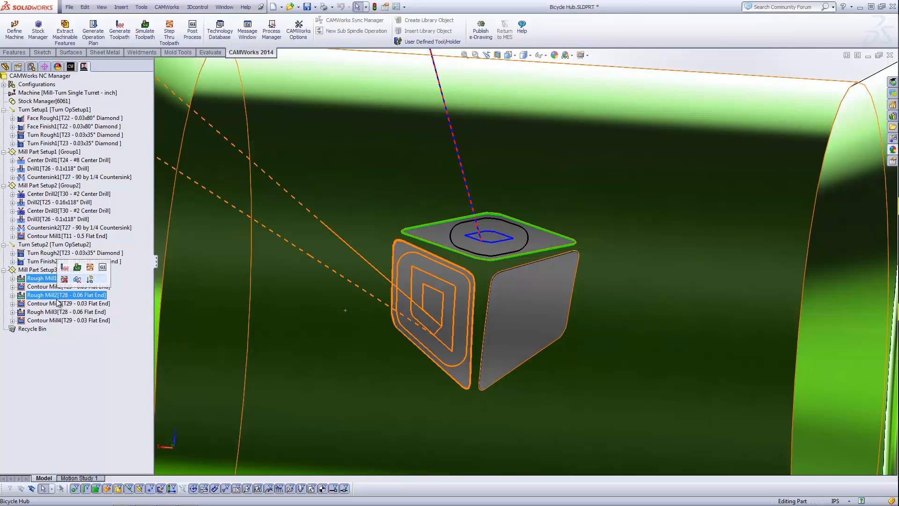
pyautogui.keyDown('ctrl'); pyautogui.click(56, 311); pyautogui.keyUp('ctrl')
pyautogui.rightClick(54, 312)
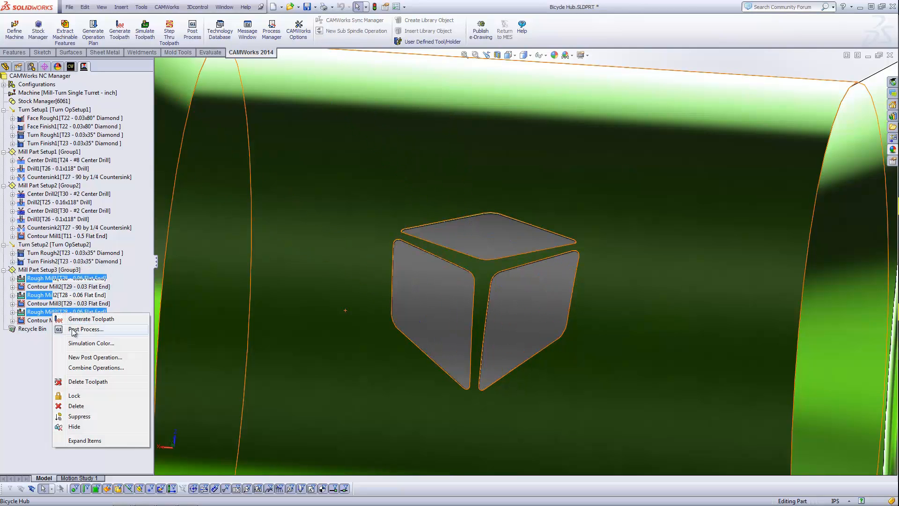
pyautogui.click(93, 367)
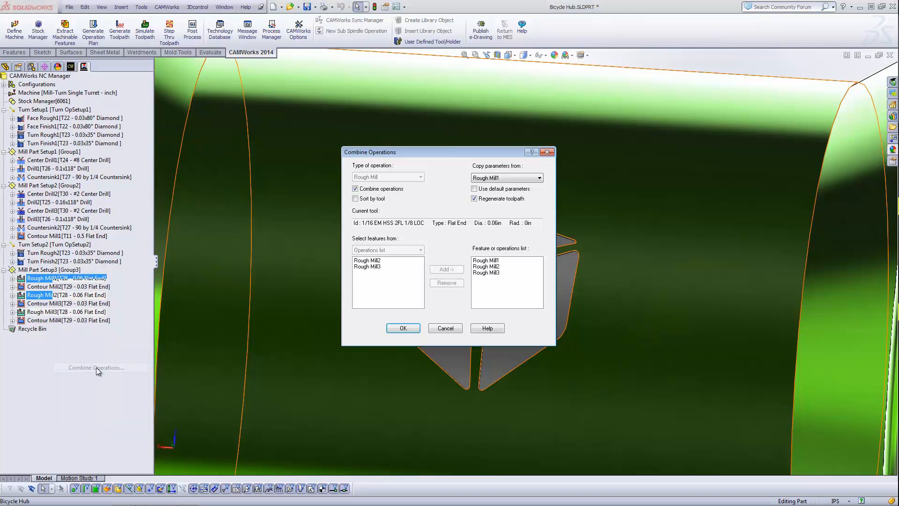
pyautogui.click(403, 328)
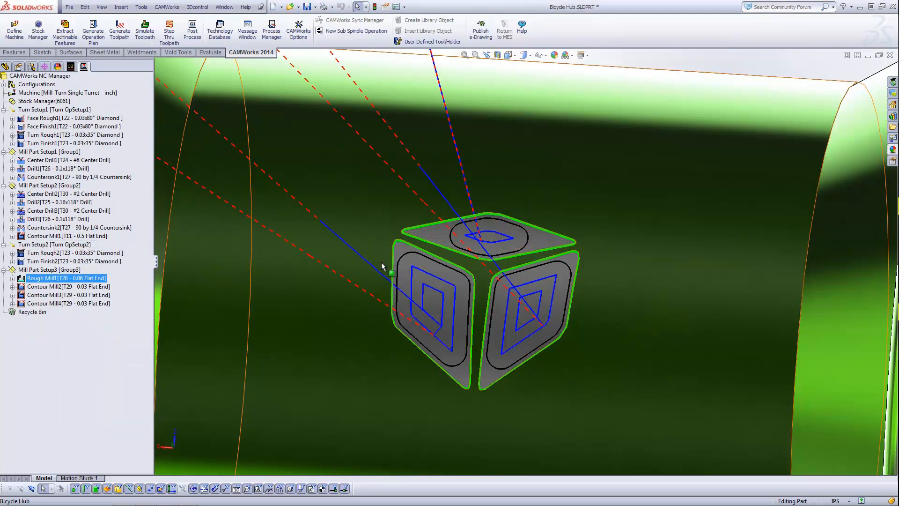
# Combine Contour Mill2, Contour Mill3 and Contour Mill4 using the Contour Mill2 parameters, and preview the combined toolpath on the hub.
pyautogui.click(60, 298)
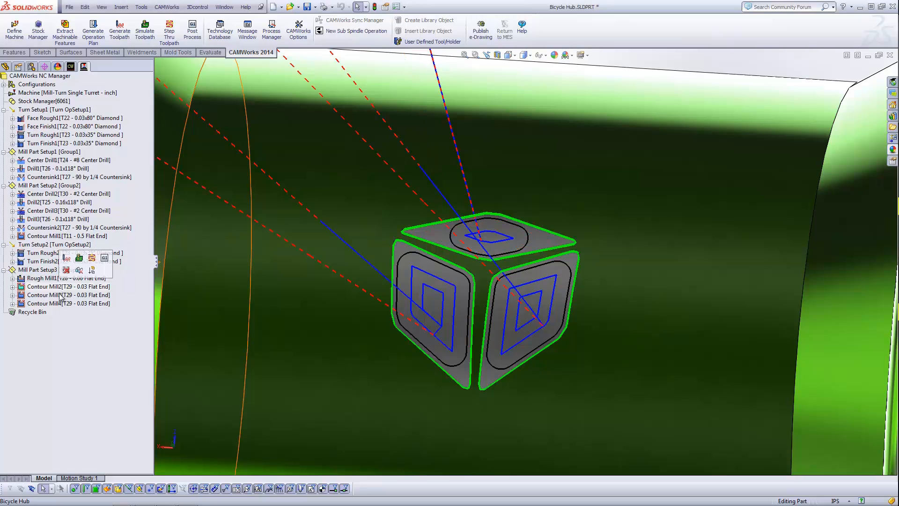
pyautogui.click(47, 286)
pyautogui.keyDown('shift'); pyautogui.click(57, 304); pyautogui.keyUp('shift')
pyautogui.rightClick(68, 302)
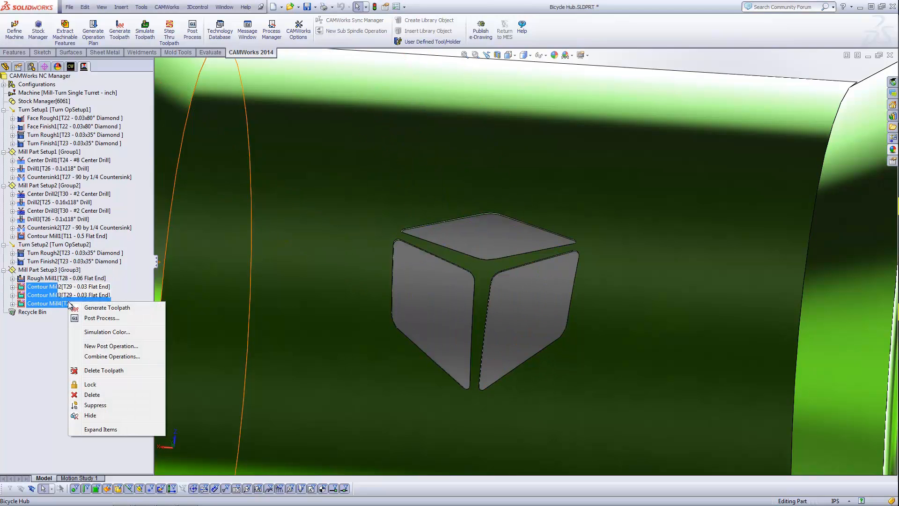
pyautogui.click(111, 357)
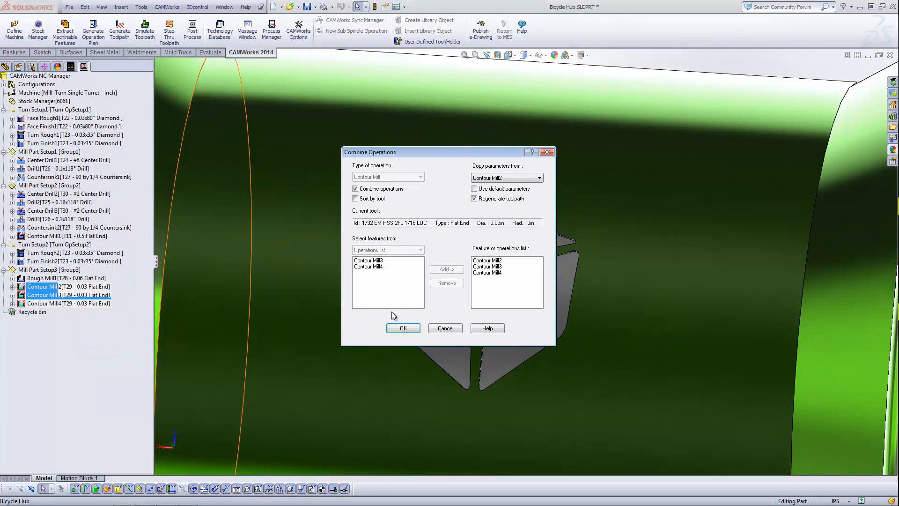
pyautogui.click(403, 328)
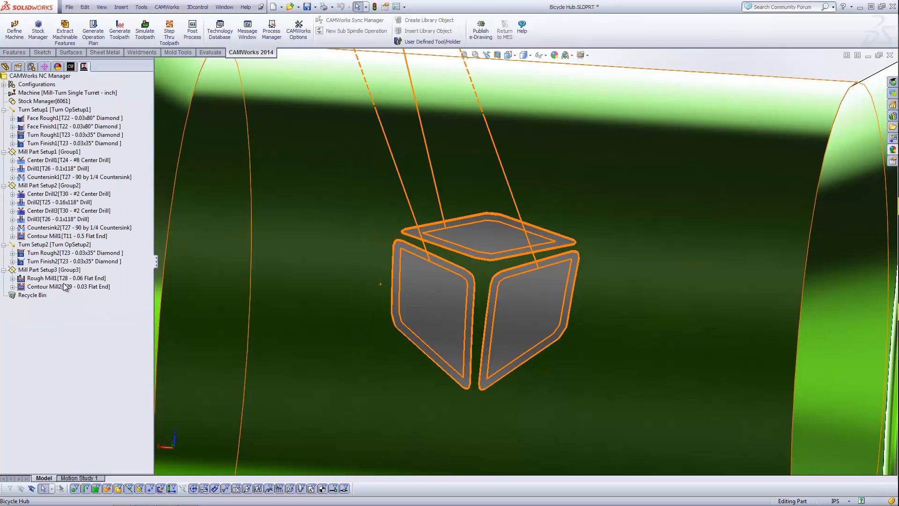
pyautogui.click(65, 286)
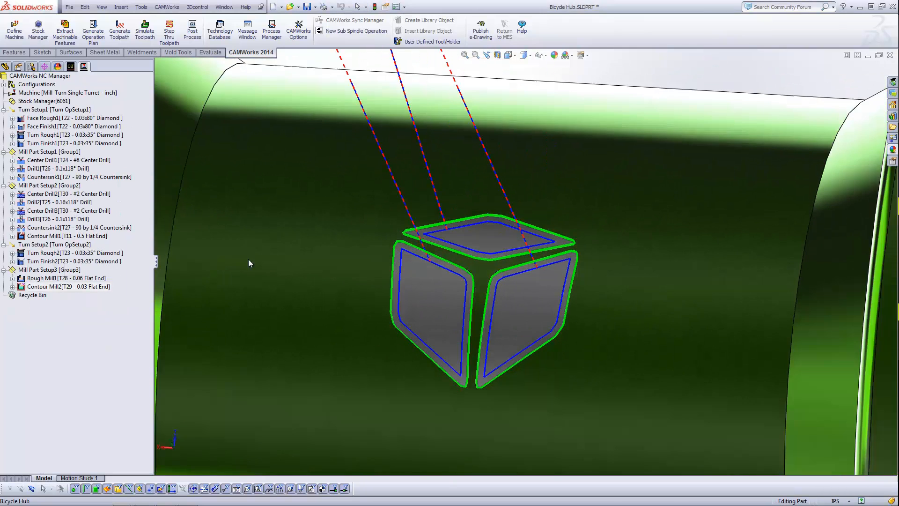
pyautogui.scroll(1, 420, 282)
pyautogui.scroll(5, 495, 260)
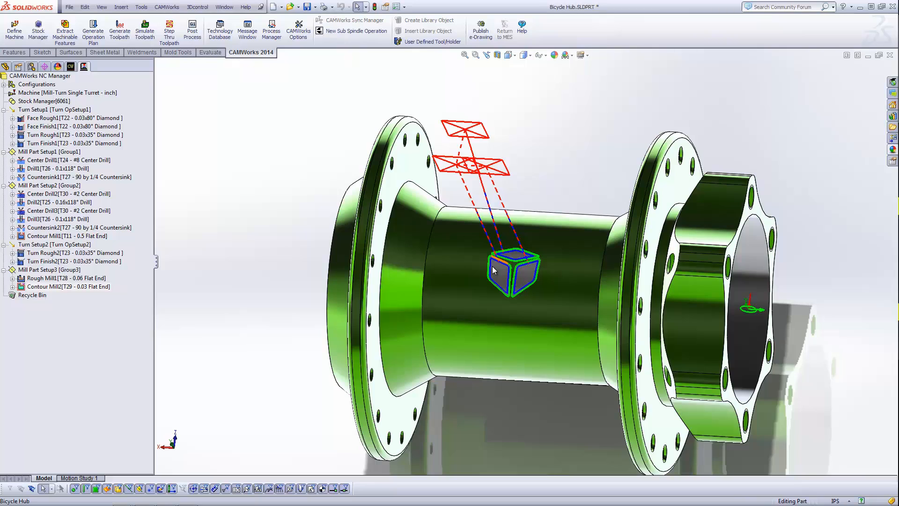
pyautogui.scroll(3, 493, 281)
pyautogui.moveTo(487, 314); pyautogui.dragTo(484, 323, button='middle')
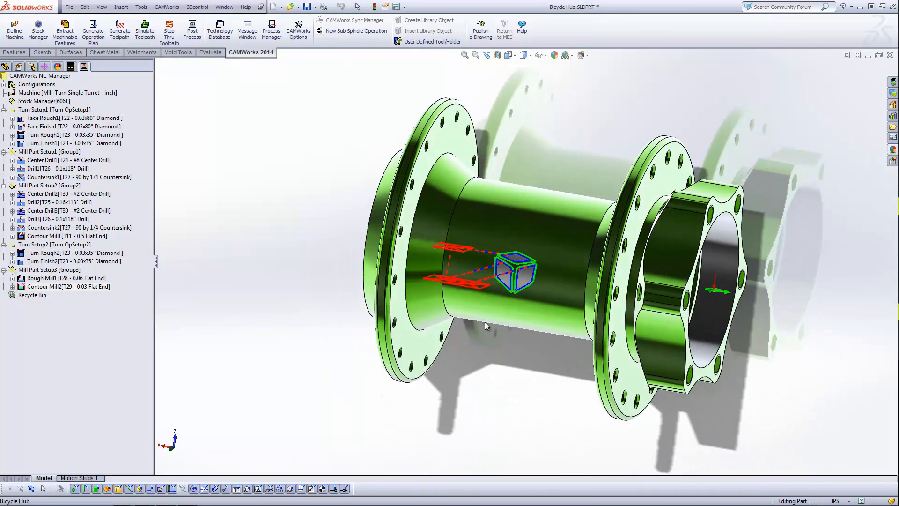
# In the feature list, inspect the ID Feature1 profile against the hub's through bore and the stock.
pyautogui.click(71, 67)
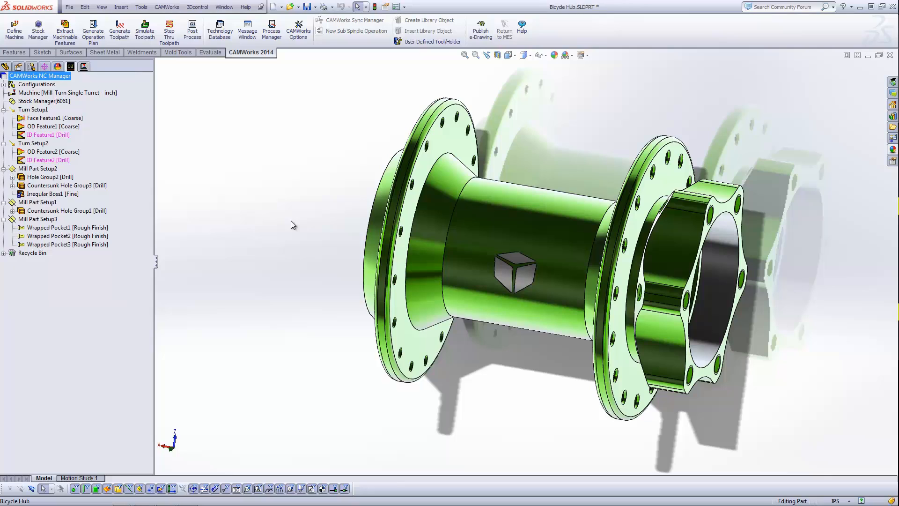
pyautogui.click(38, 135)
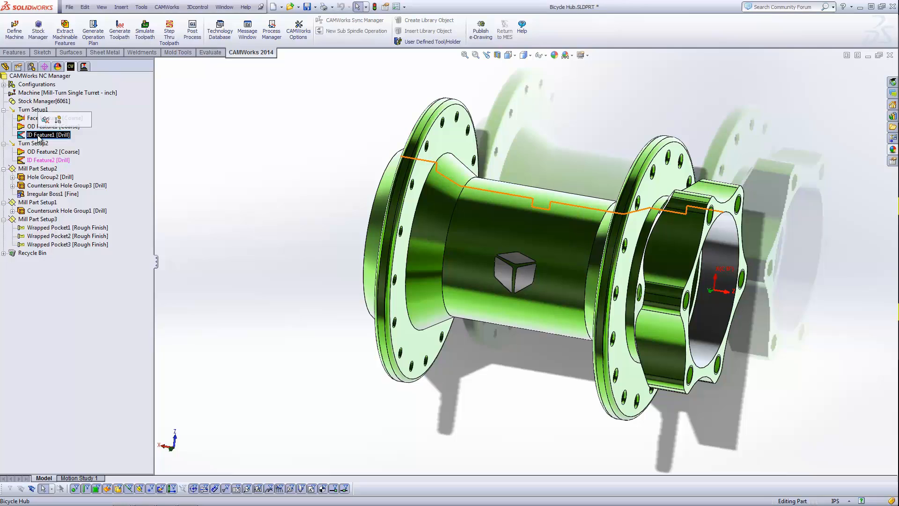
pyautogui.click(228, 136)
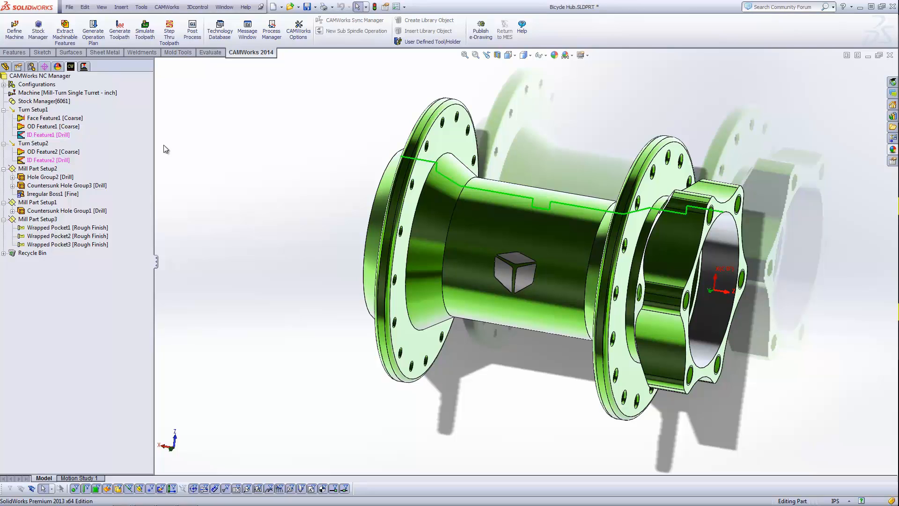
pyautogui.click(57, 135)
pyautogui.moveTo(215, 162); pyautogui.dragTo(144, 144, button='middle')
pyautogui.doubleClick(52, 102)
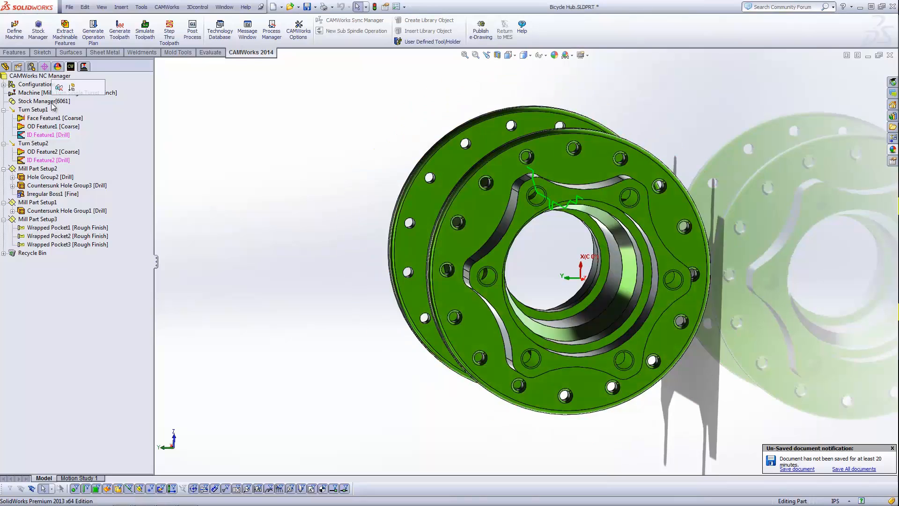
pyautogui.click(61, 135)
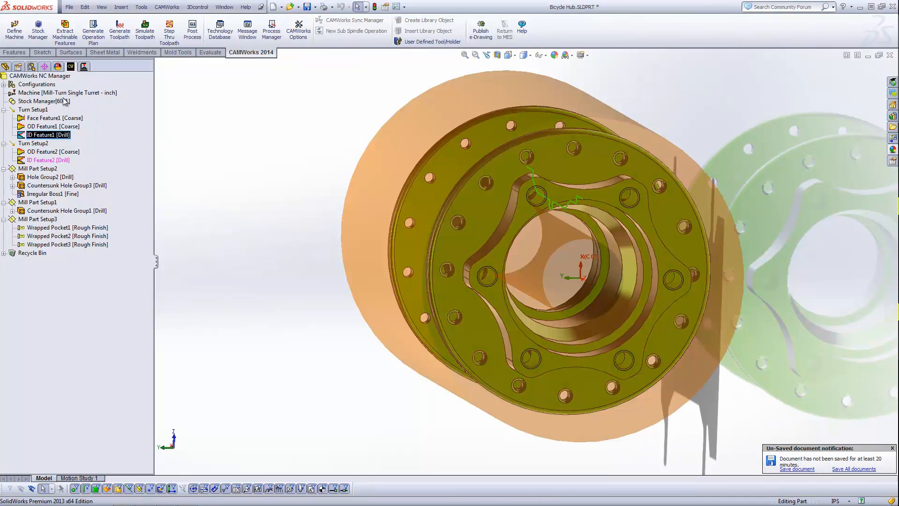
pyautogui.click(190, 139)
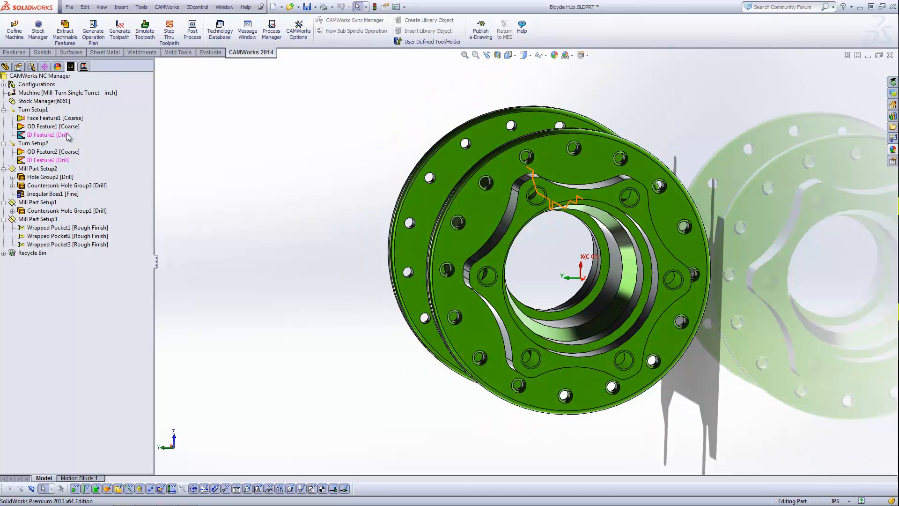
# Set the machining strategy of ID Feature1 in Turn Setup1 to Coarse.
pyautogui.doubleClick(70, 135)
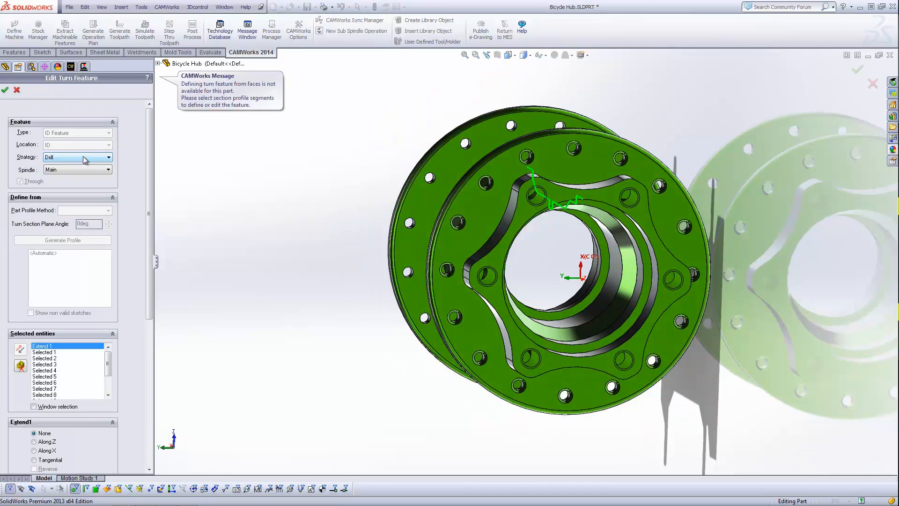
pyautogui.click(84, 157)
pyautogui.click(78, 173)
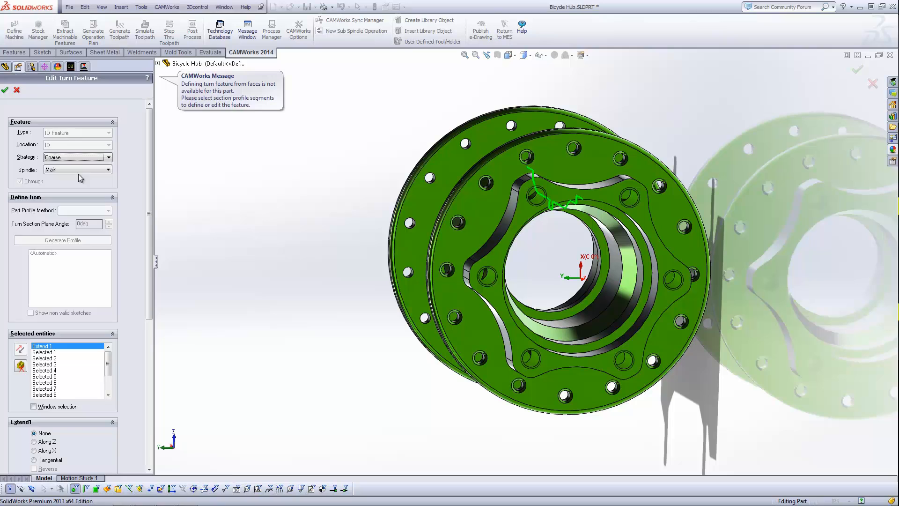
pyautogui.click(9, 90)
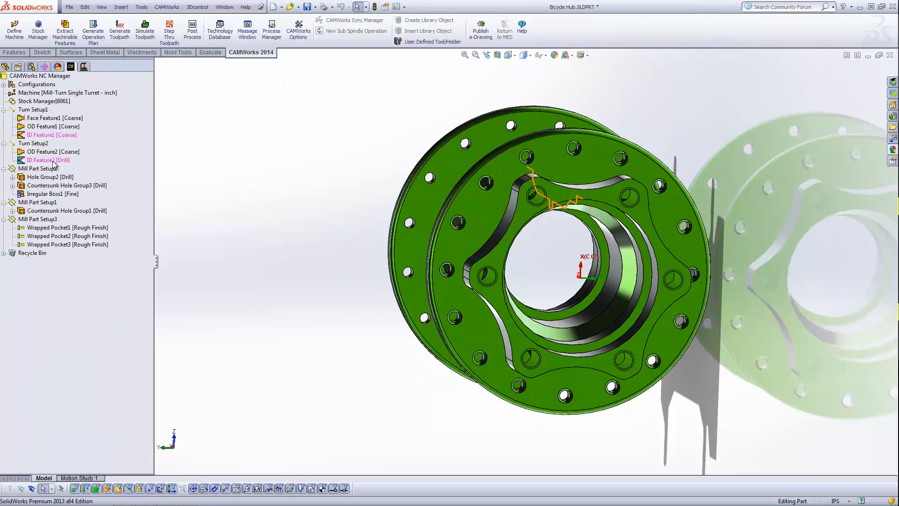
# Set the machining strategy of ID Feature2 in Turn Setup2 to Coarse.
pyautogui.doubleClick(50, 160)
pyautogui.click(56, 158)
pyautogui.click(64, 173)
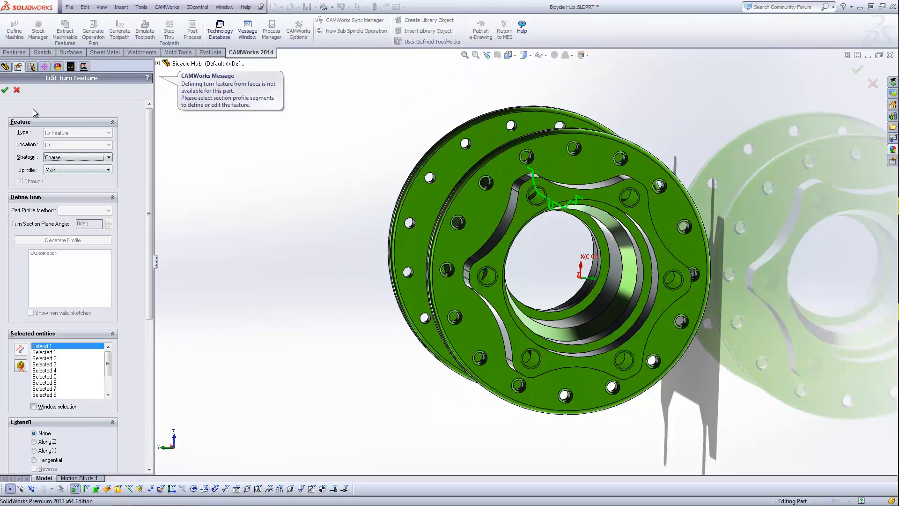
pyautogui.click(5, 90)
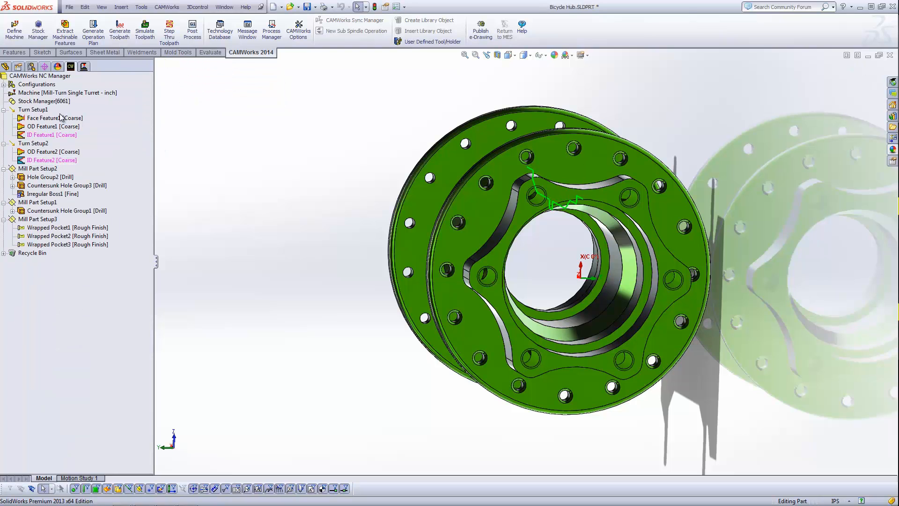
# Generate the operation plan for ID Feature1 and ID Feature2 together.
pyautogui.click(64, 135)
pyautogui.keyDown('ctrl'); pyautogui.click(64, 160); pyautogui.keyUp('ctrl')
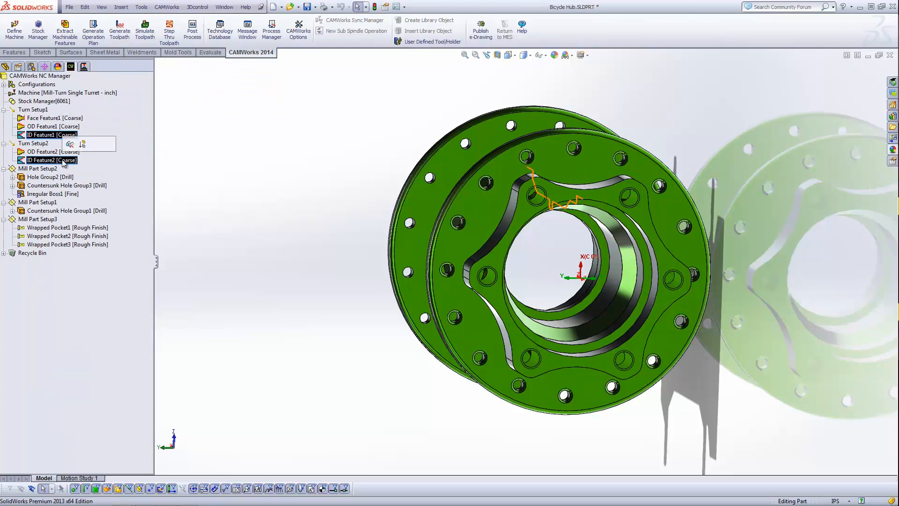
pyautogui.rightClick(63, 161)
pyautogui.click(83, 166)
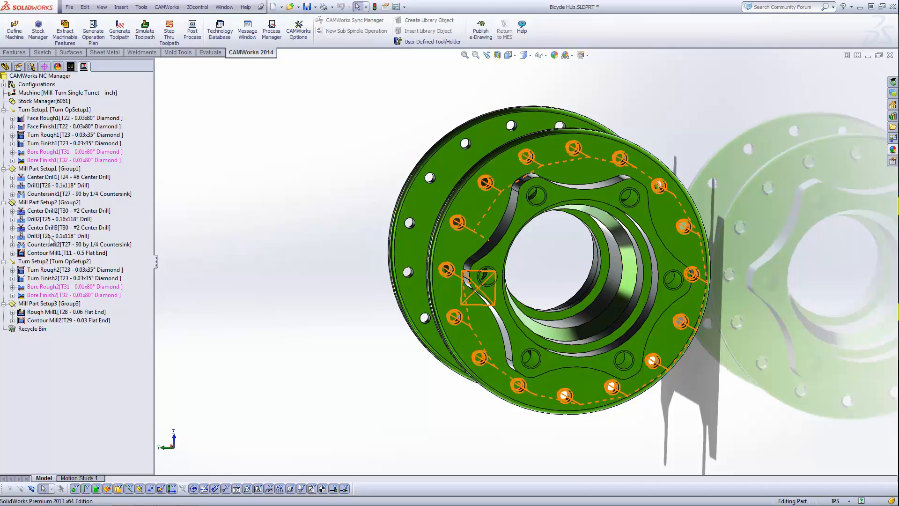
# Generate the toolpaths for Bore Rough1, Bore Finish1, Bore Rough2 and Bore Finish2 together.
pyautogui.click(67, 152)
pyautogui.keyDown('ctrl'); pyautogui.click(68, 160); pyautogui.keyUp('ctrl')
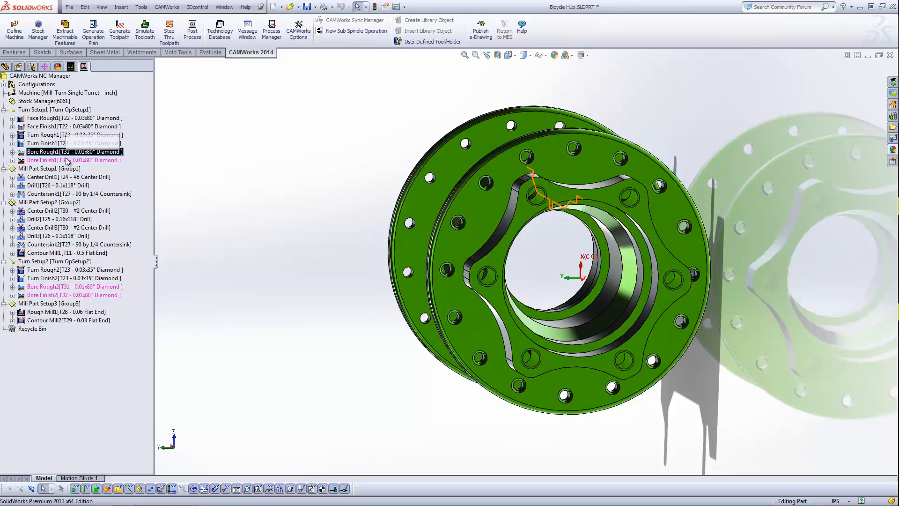
pyautogui.keyDown('ctrl'); pyautogui.click(75, 287); pyautogui.keyUp('ctrl')
pyautogui.keyDown('ctrl'); pyautogui.click(76, 295); pyautogui.keyUp('ctrl')
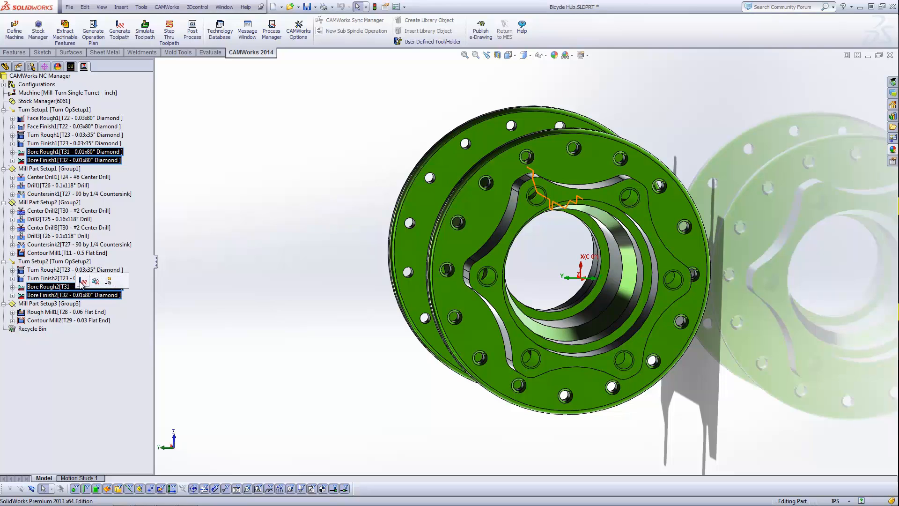
pyautogui.click(83, 281)
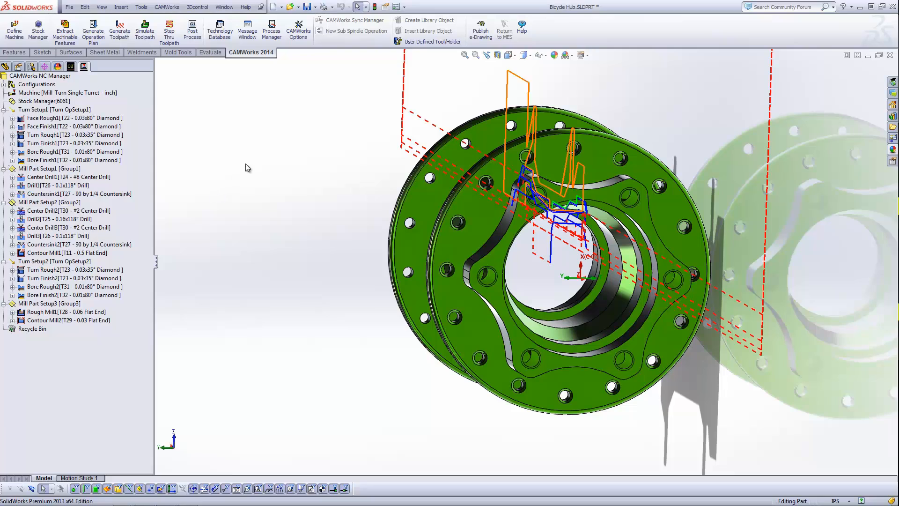
# Examine the Turn Rough1 toolpath side-on against the hub's outer profile, especially around the flange next to the lobed end.
pyautogui.moveTo(247, 161); pyautogui.dragTo(318, 160, button='middle')
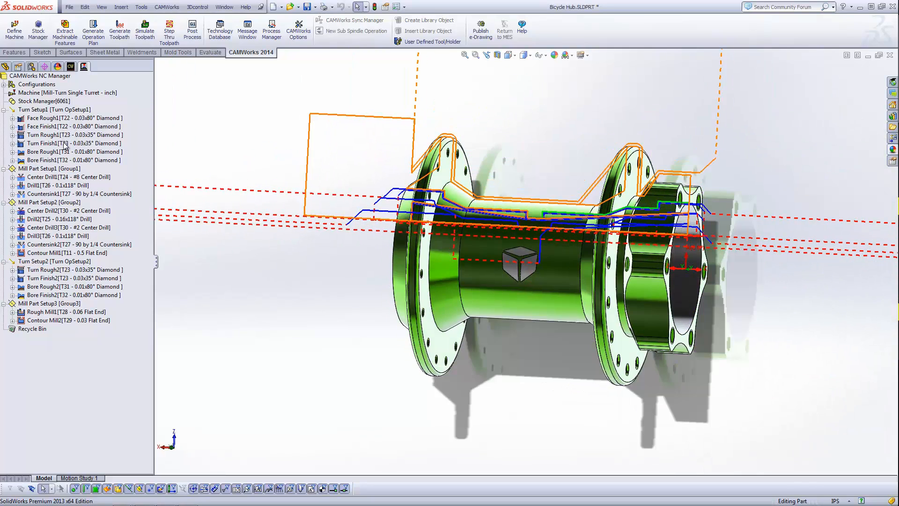
pyautogui.click(65, 135)
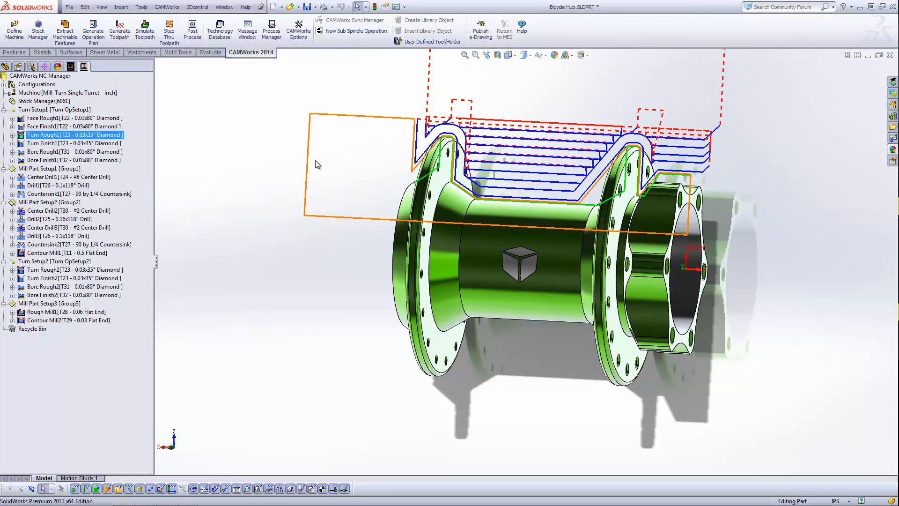
pyautogui.hotkey('ctrl', '8')
pyautogui.scroll(3, 554, 110)
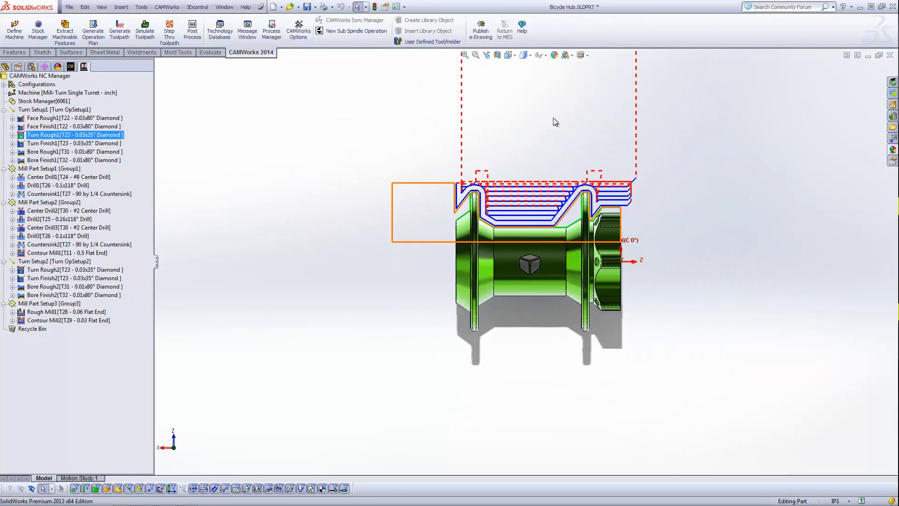
pyautogui.scroll(-3, 553, 117)
pyautogui.scroll(-3, 562, 265)
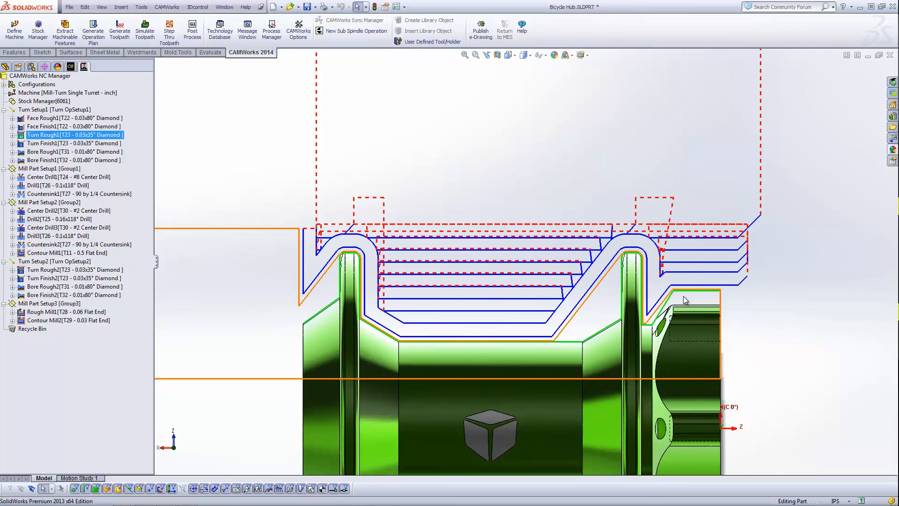
pyautogui.scroll(-5, 683, 296)
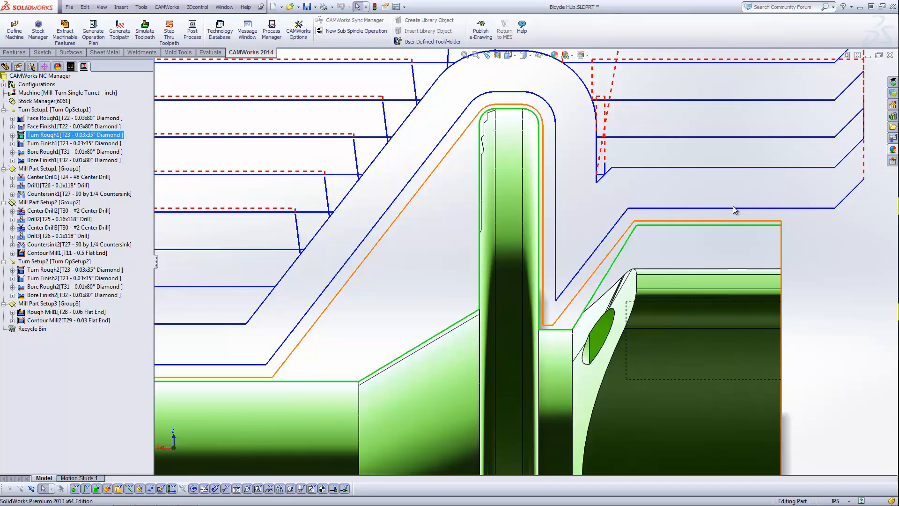
pyautogui.scroll(-1, 602, 295)
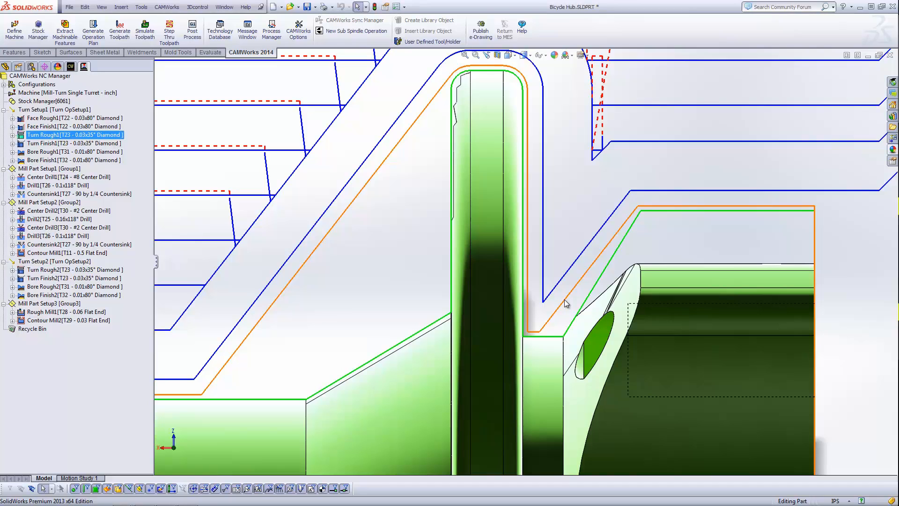
# Examine the Turn Finish1 toolpath along both flanges and the central barrel of the hub.
pyautogui.click(53, 144)
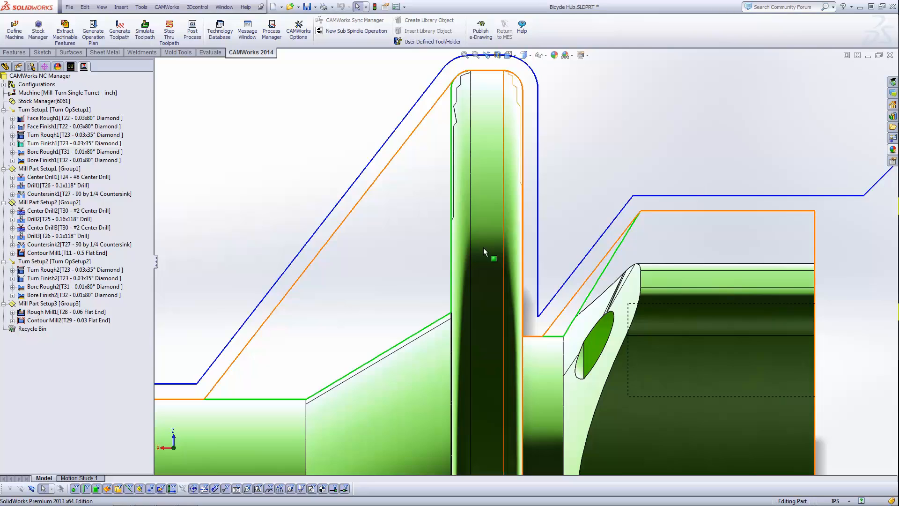
pyautogui.scroll(9, 468, 255)
pyautogui.scroll(-3, 395, 284)
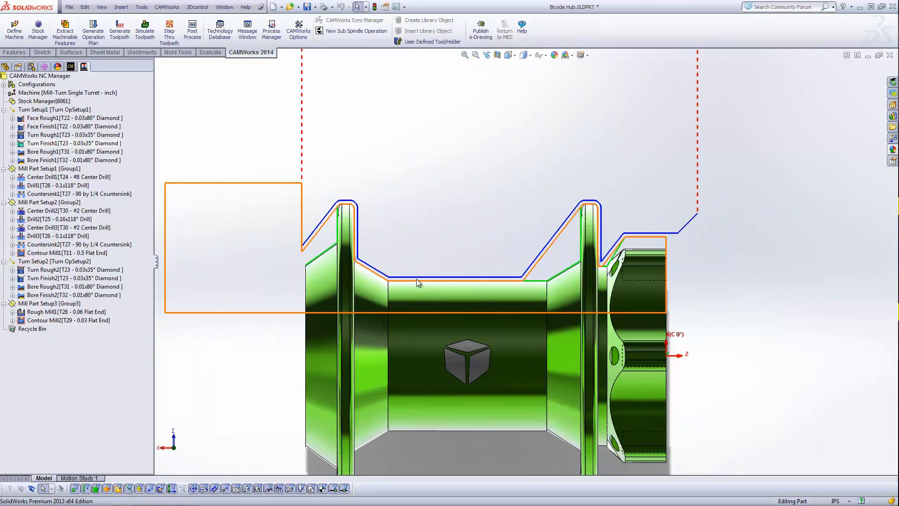
pyautogui.scroll(-2, 319, 244)
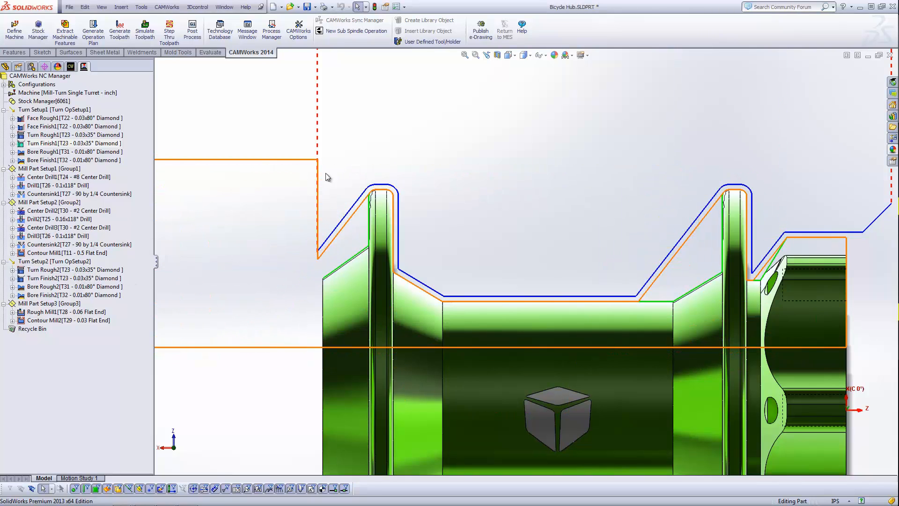
# Compare the Turn Rough1 toolpath with the Turn Rough2 toolpath around the flange farthest from the lobed end.
pyautogui.click(69, 135)
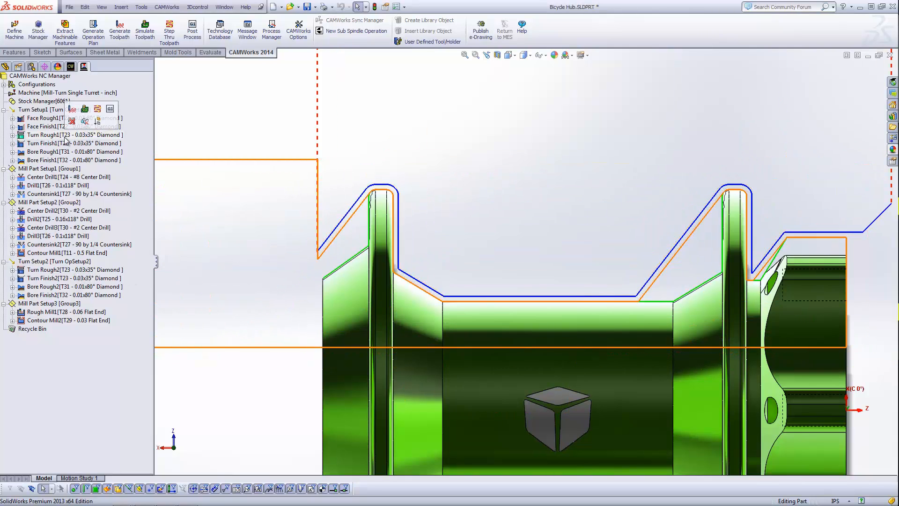
pyautogui.scroll(2, 646, 236)
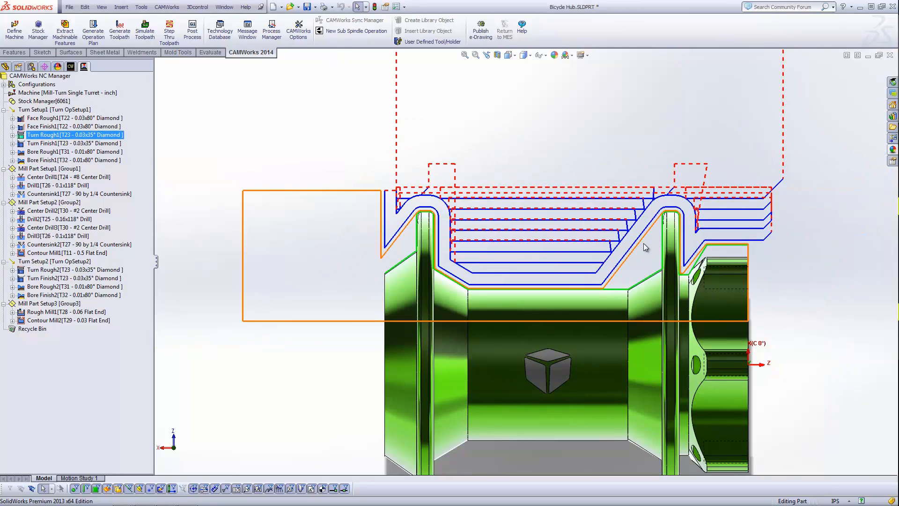
pyautogui.scroll(-2, 643, 243)
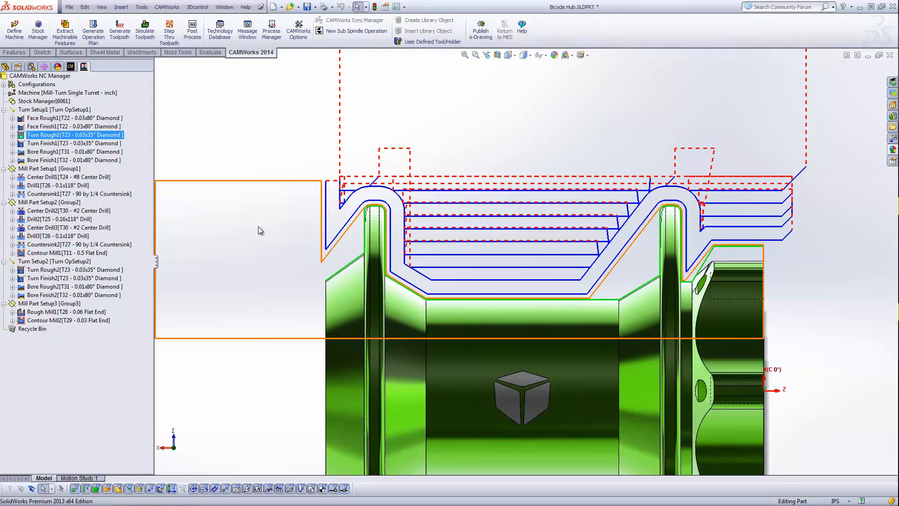
pyautogui.moveTo(88, 273)
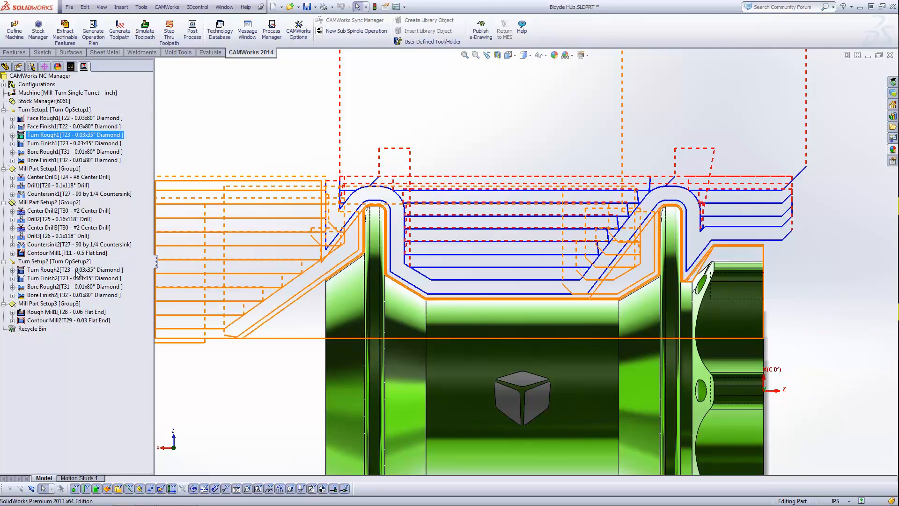
pyautogui.click(76, 271)
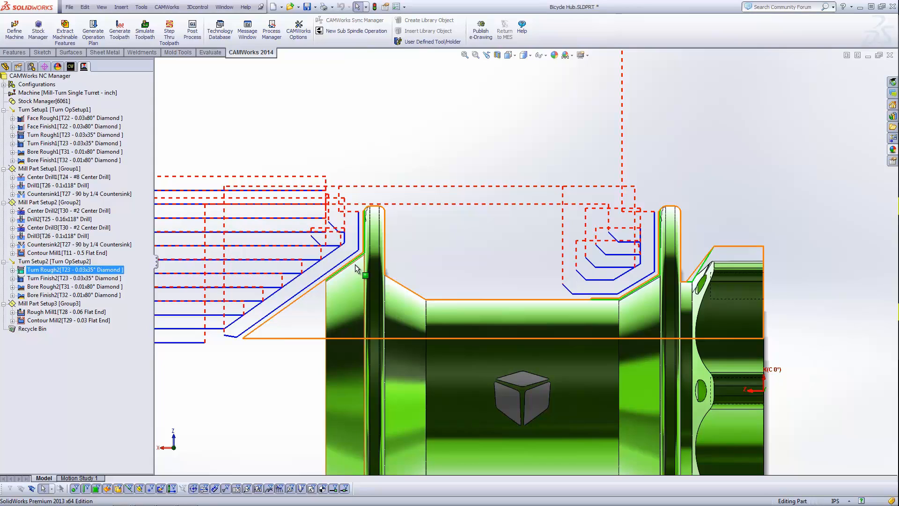
pyautogui.scroll(1, 355, 264)
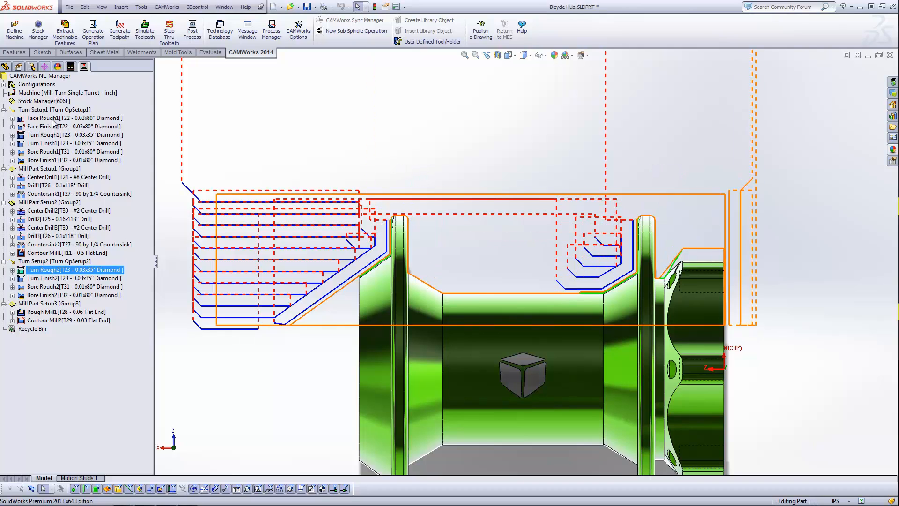
# Set Turn Rough1's Z end limit to User Defined at -2.85 in, using the outer side edge of the flange farthest from the lobed end.
pyautogui.click(61, 135)
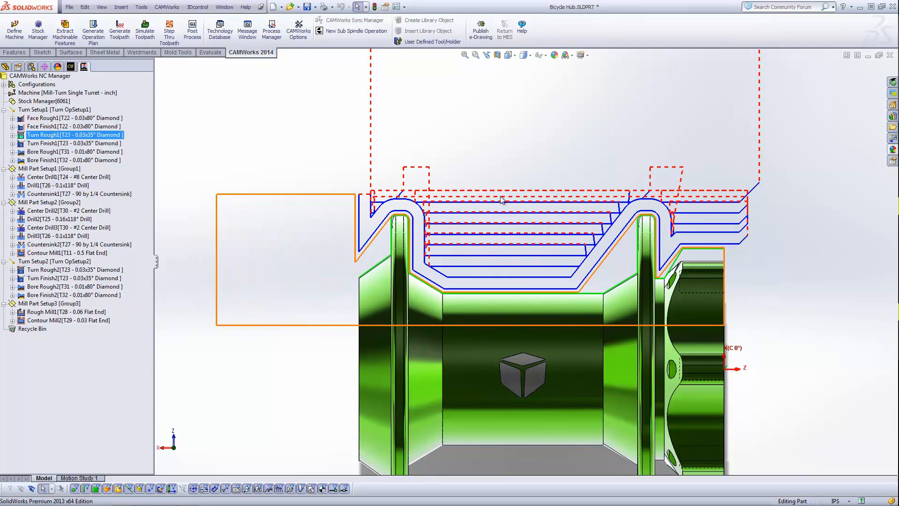
pyautogui.doubleClick(37, 136)
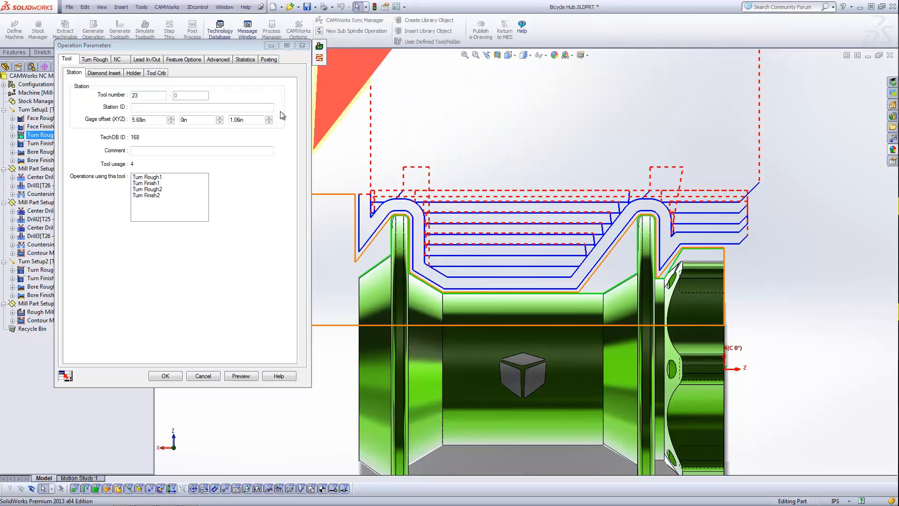
pyautogui.click(216, 60)
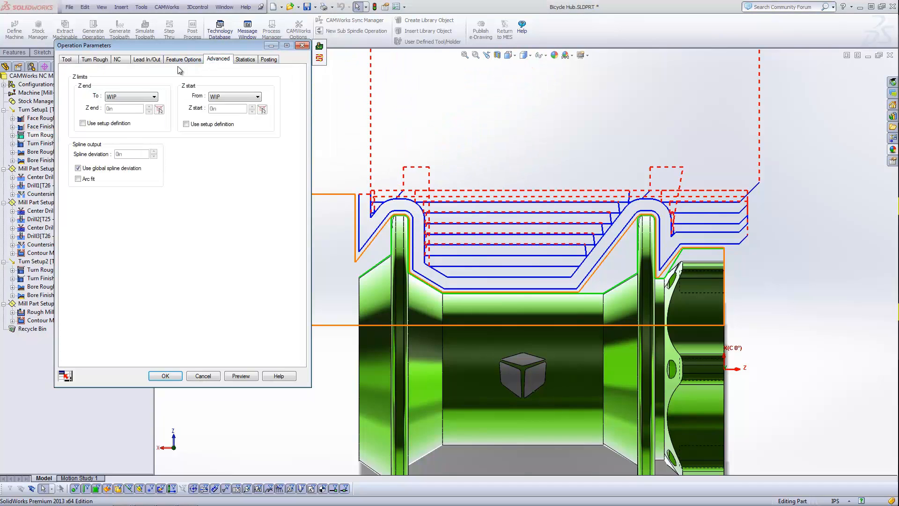
pyautogui.click(154, 97)
pyautogui.click(143, 114)
pyautogui.click(159, 109)
pyautogui.scroll(-10, 413, 217)
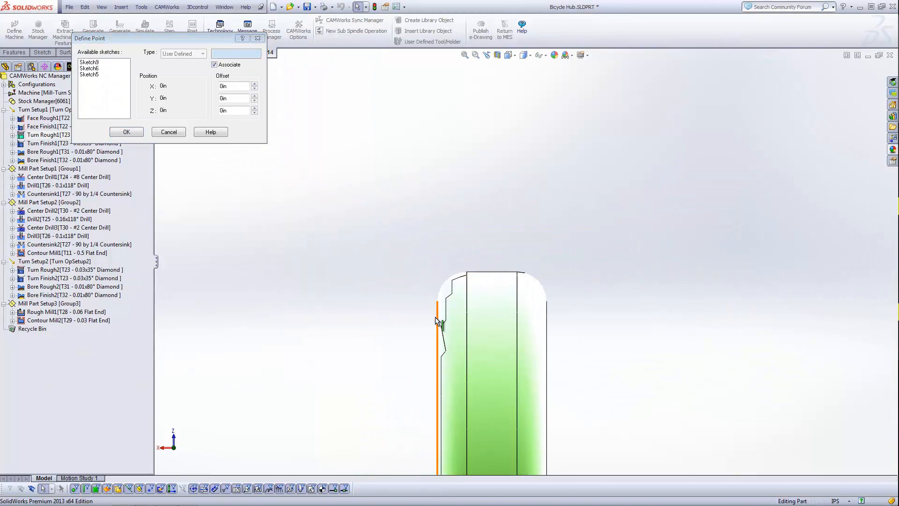
pyautogui.click(436, 318)
pyautogui.scroll(5, 426, 325)
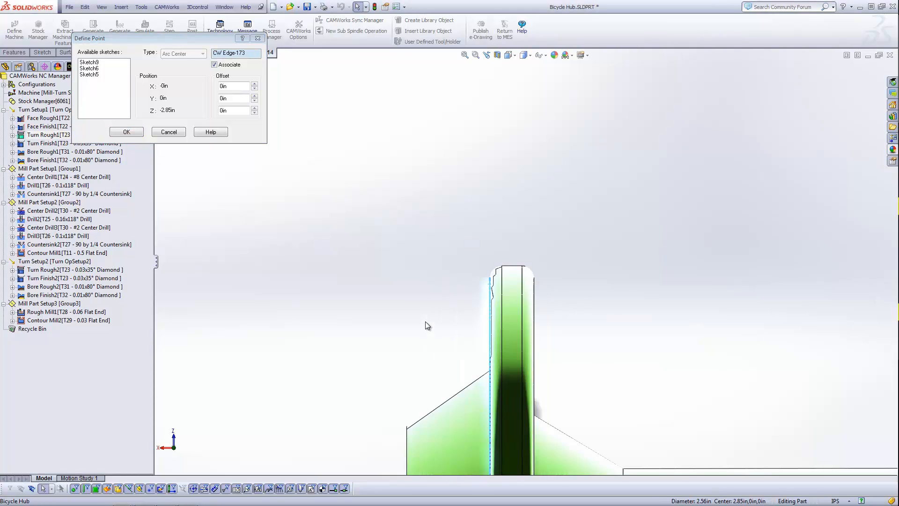
pyautogui.click(127, 132)
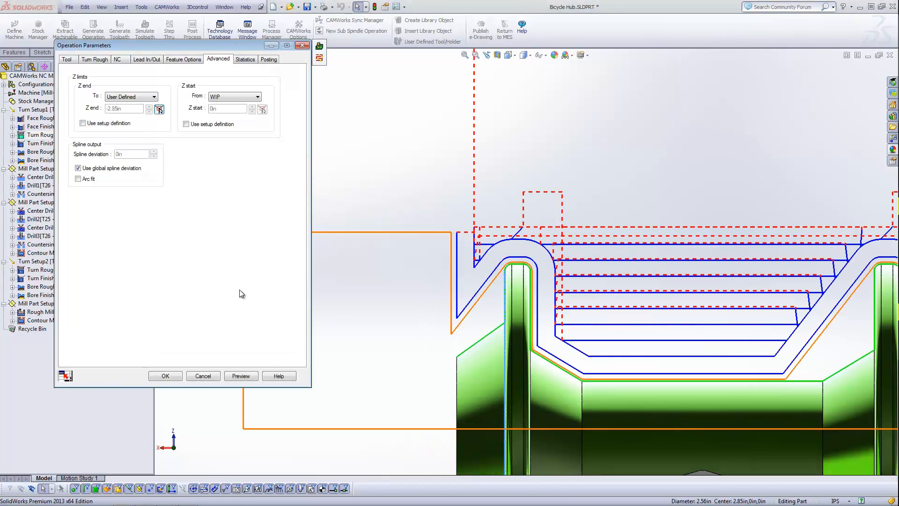
# Preview the Turn Rough1 toolpath with its user-defined Z end limit and accept the operation parameters.
pyautogui.click(257, 376)
pyautogui.scroll(3, 552, 333)
pyautogui.scroll(-5, 511, 234)
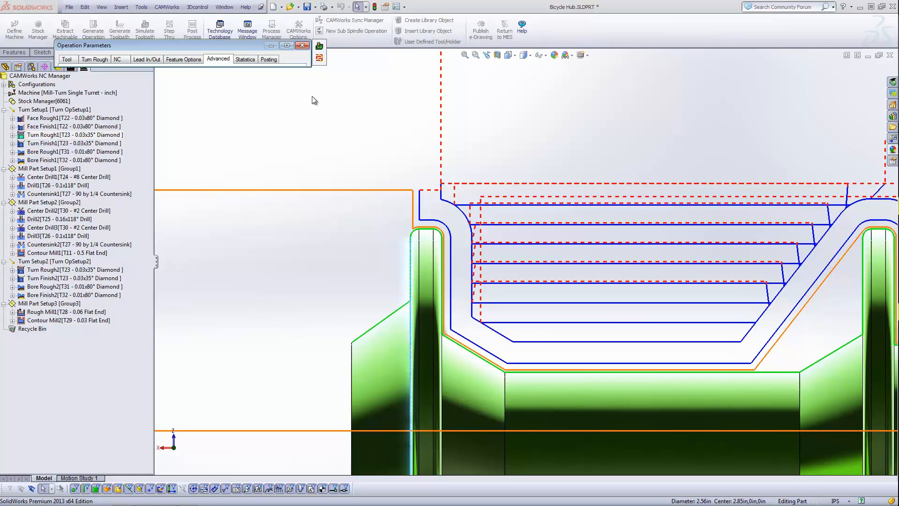
pyautogui.click(301, 46)
pyautogui.click(176, 377)
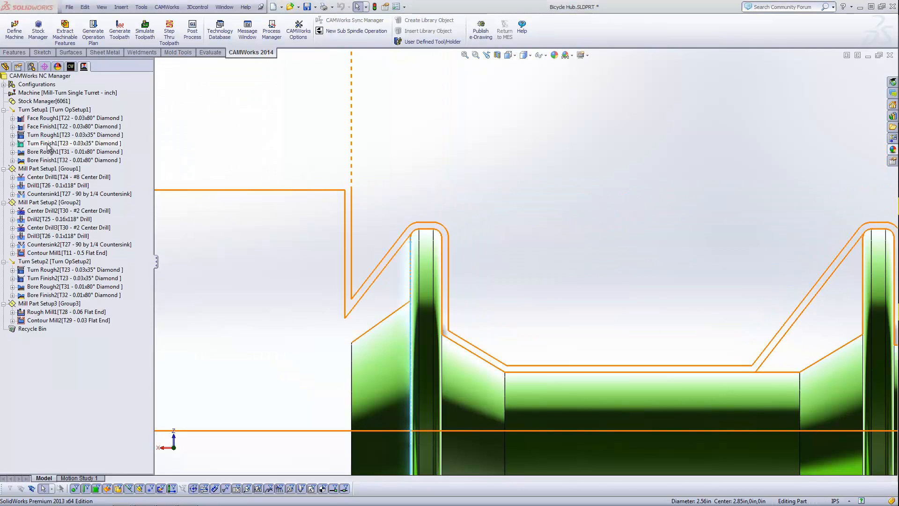
# Set Turn Finish1's Z end to User Defined at the outer edge of the far flange, preview the toolpath and accept the parameters.
pyautogui.doubleClick(47, 144)
pyautogui.click(153, 97)
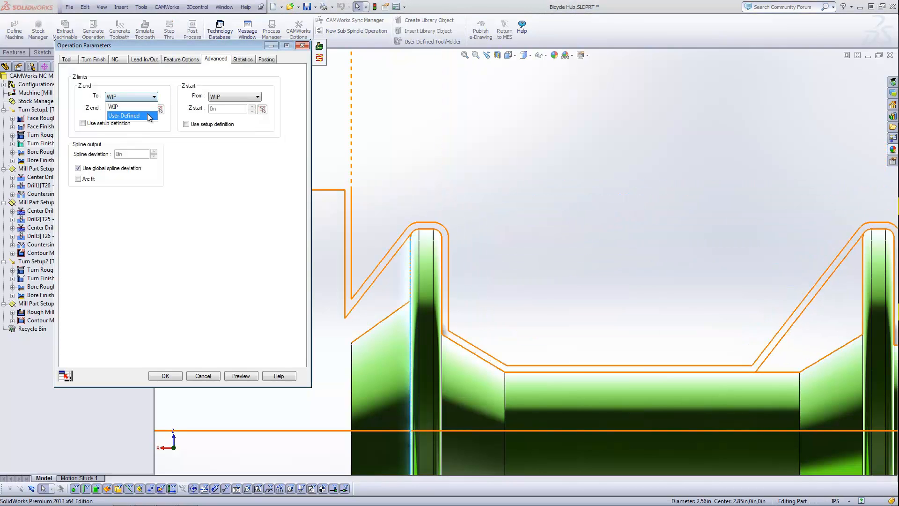
pyautogui.click(140, 115)
pyautogui.click(161, 109)
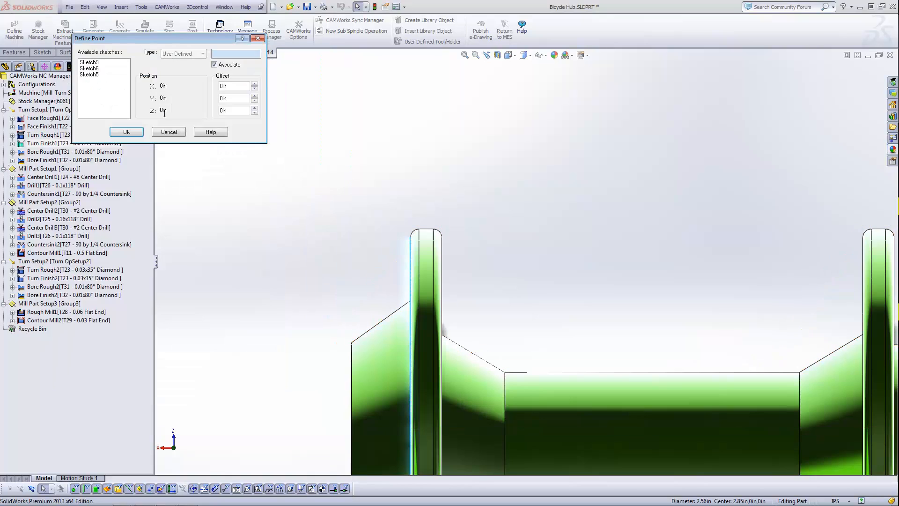
pyautogui.click(412, 247)
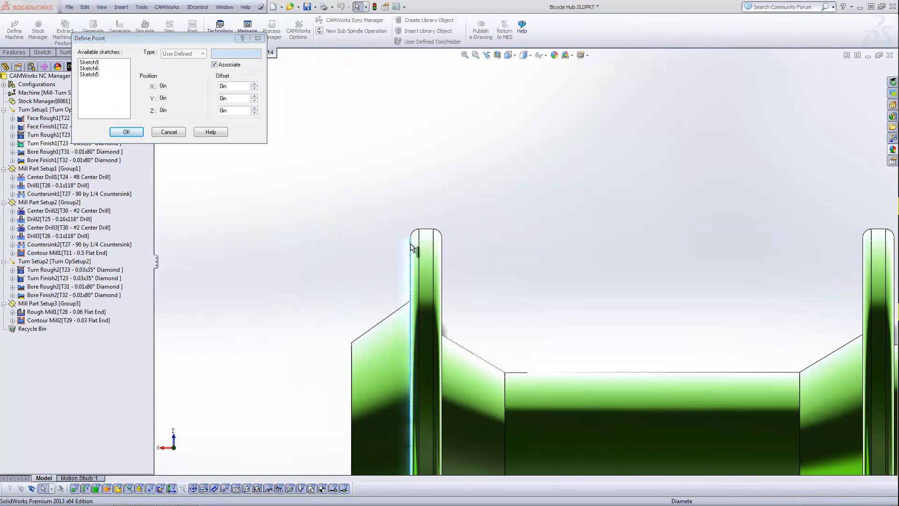
pyautogui.click(136, 134)
pyautogui.click(240, 375)
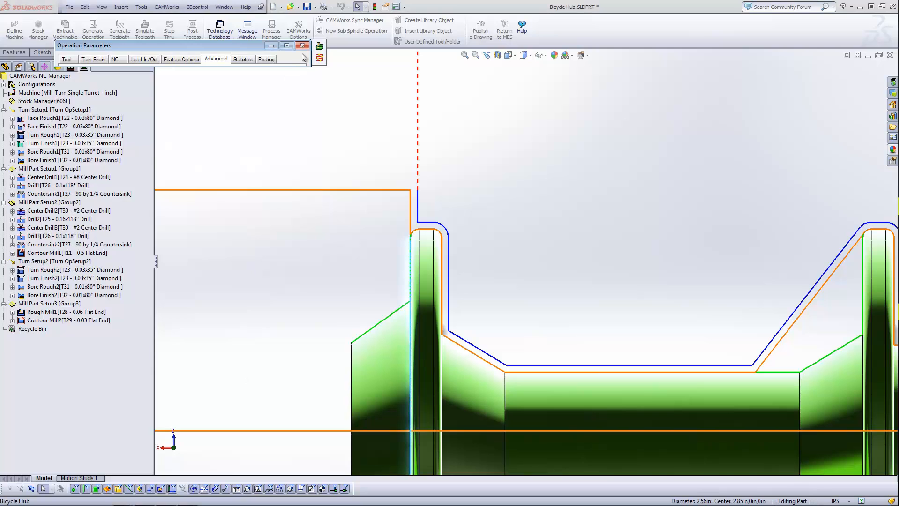
pyautogui.click(172, 377)
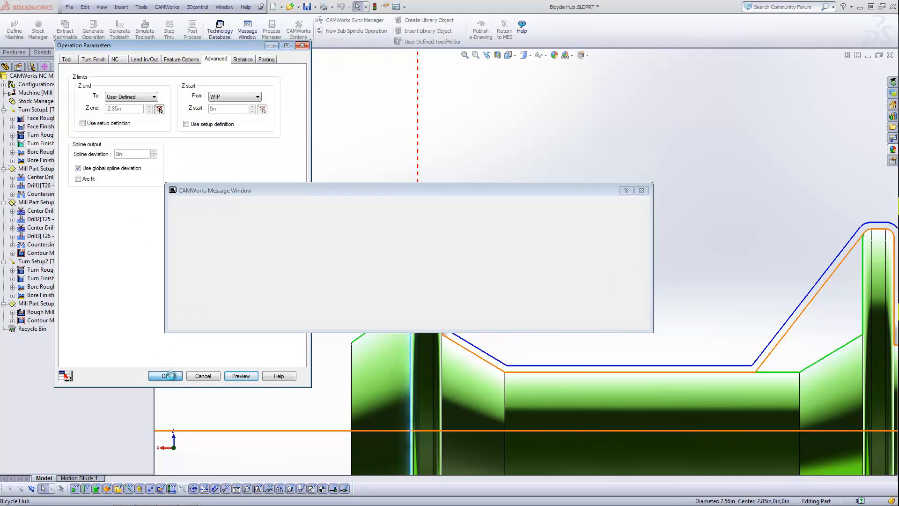
# Set the included angle of Turn Finish1's diamond insert to 15 degrees.
pyautogui.scroll(4, 765, 302)
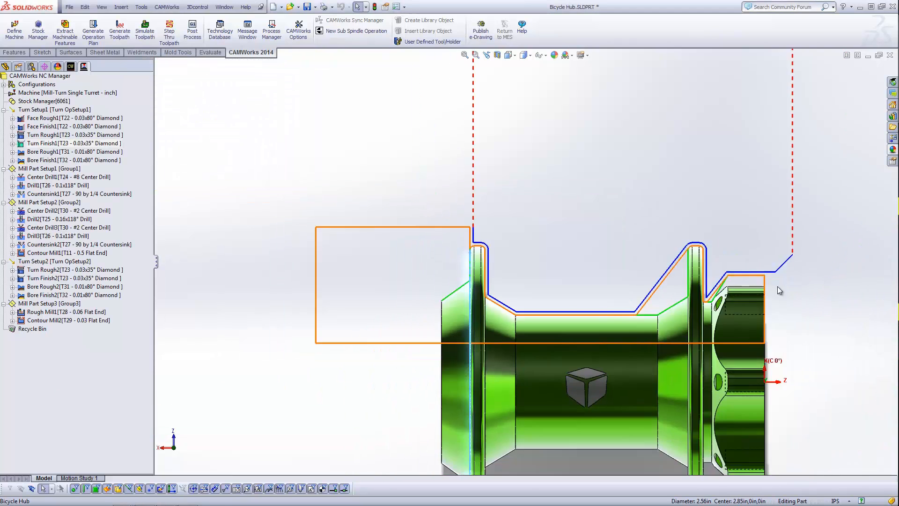
pyautogui.scroll(-9, 775, 284)
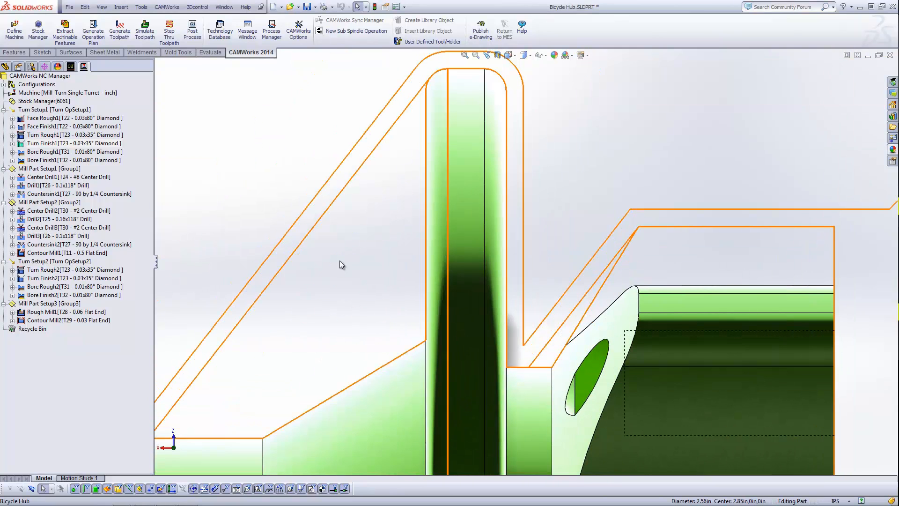
pyautogui.doubleClick(70, 144)
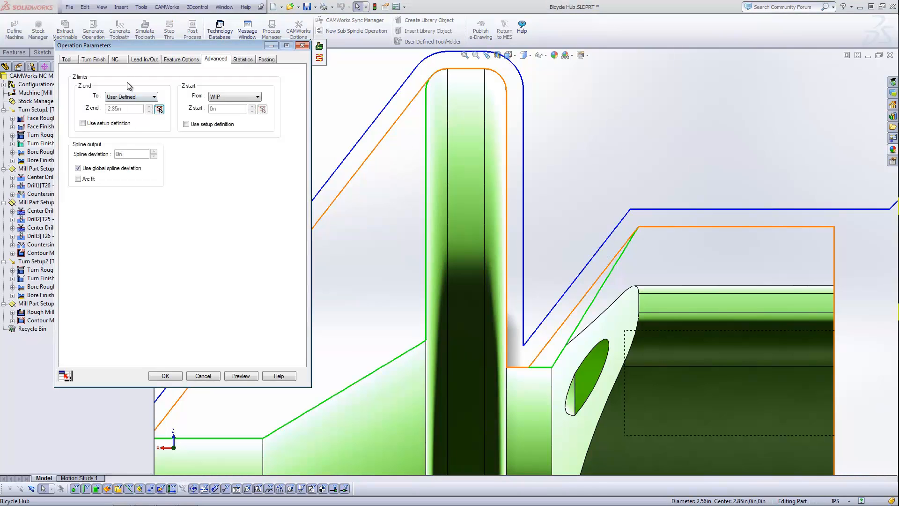
pyautogui.click(76, 60)
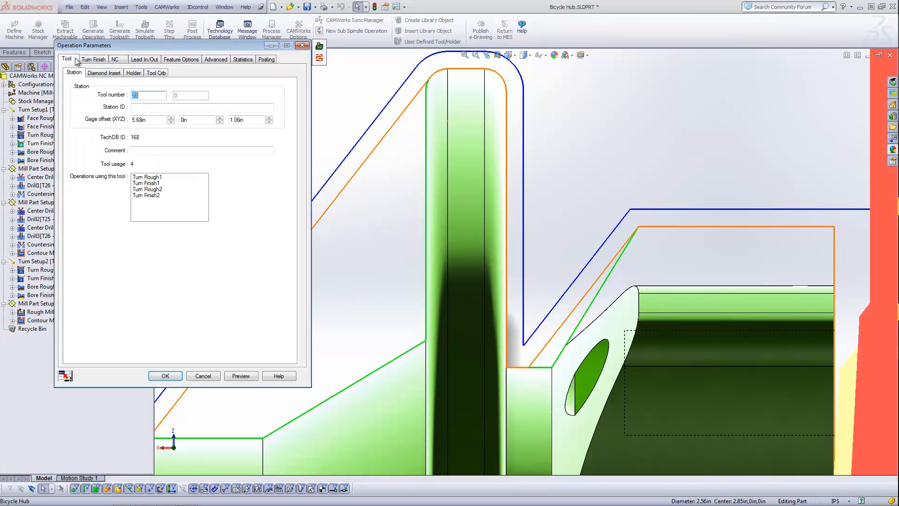
pyautogui.click(118, 74)
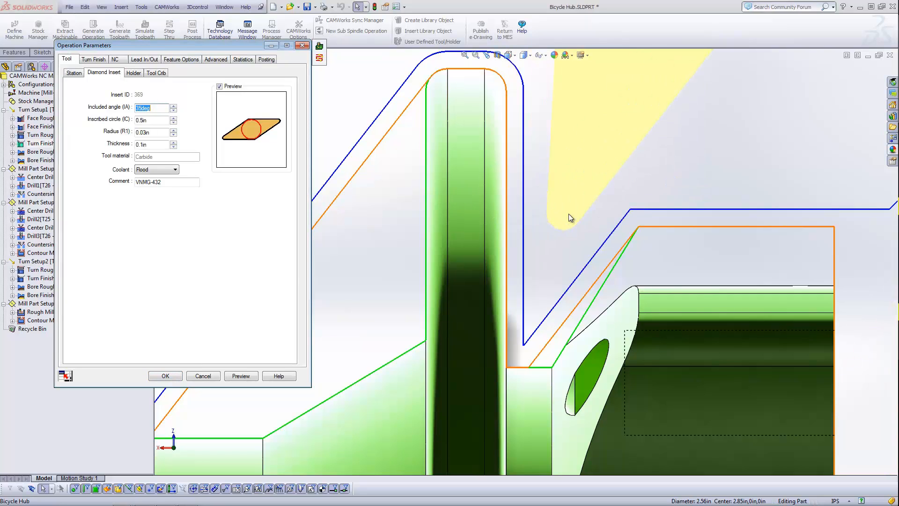
pyautogui.scroll(5, 575, 271)
pyautogui.scroll(-2, 562, 262)
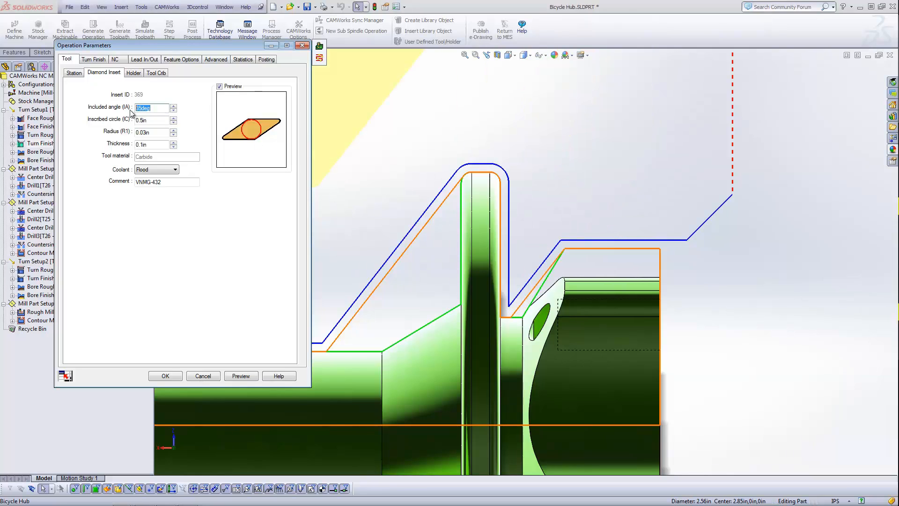
pyautogui.write('15')
# Set the lead angle of Turn Finish1's tool holder to -1 degree.
pyautogui.click(134, 74)
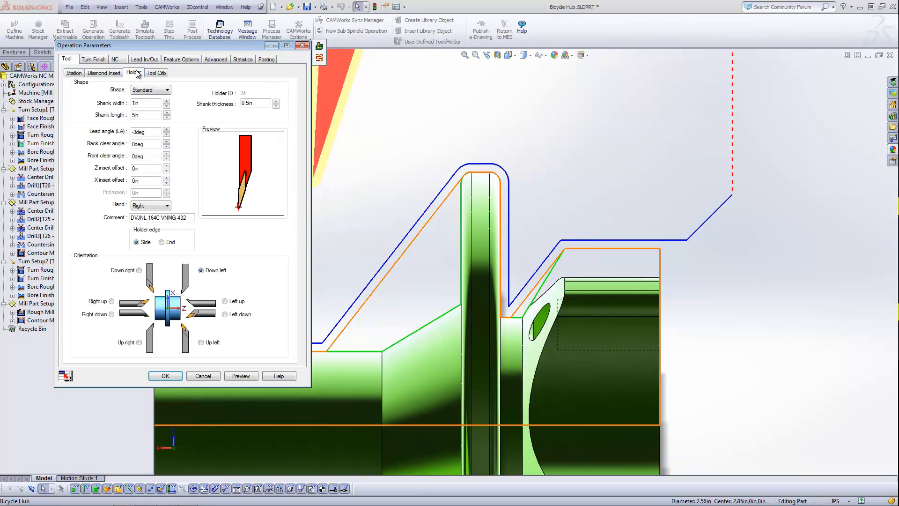
pyautogui.click(167, 131)
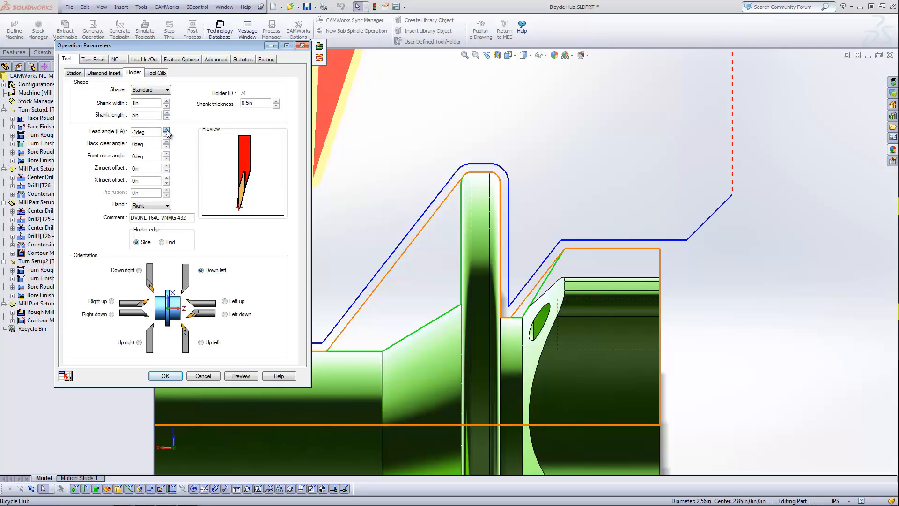
pyautogui.click(167, 130)
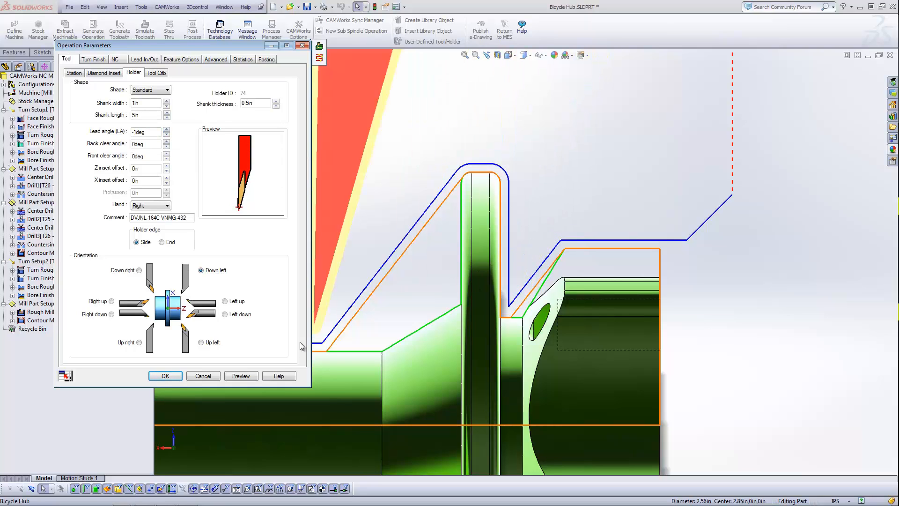
# Preview the Turn Finish1 toolpath around the flanges, then accept the changes and add the modified tool as a new tool.
pyautogui.click(242, 375)
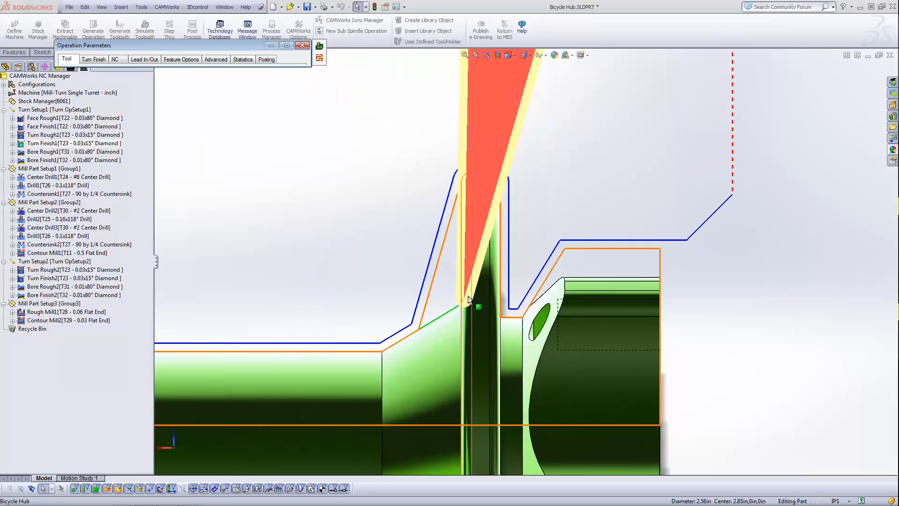
pyautogui.scroll(-5, 498, 286)
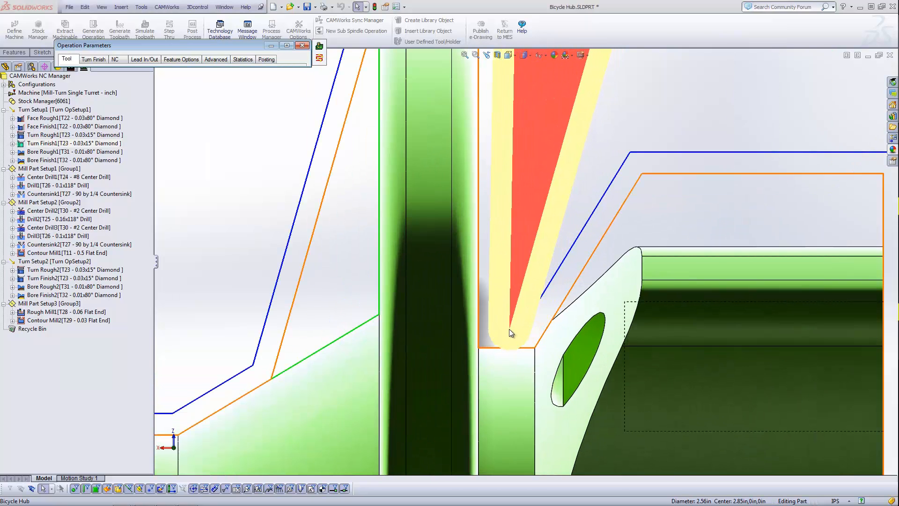
pyautogui.scroll(2, 509, 329)
pyautogui.scroll(4, 509, 316)
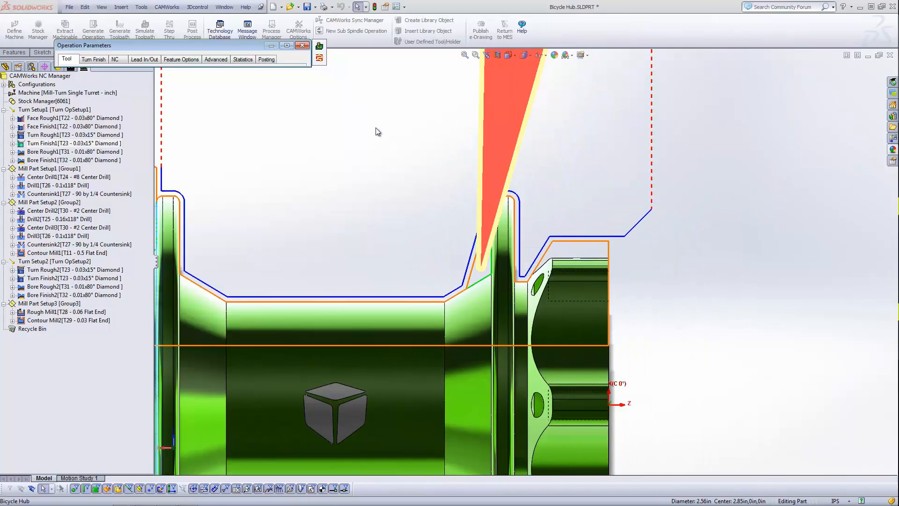
pyautogui.click(302, 46)
pyautogui.click(166, 377)
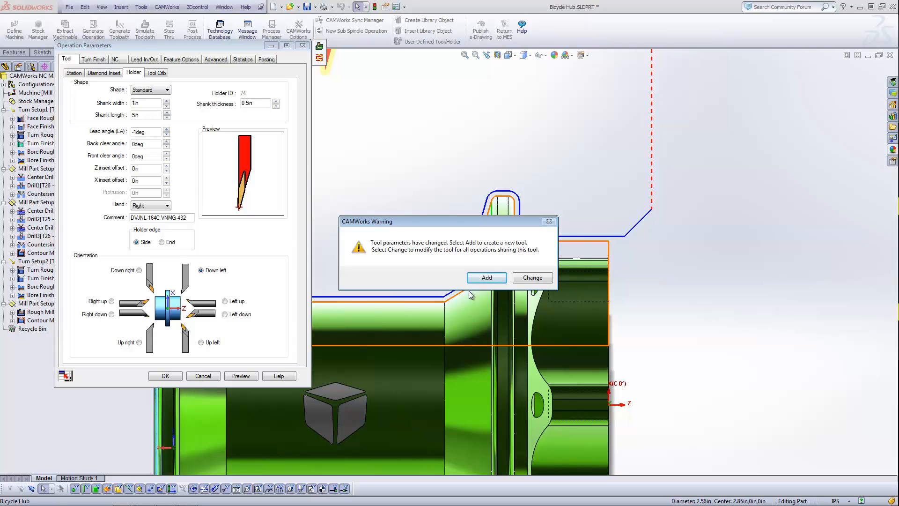
pyautogui.click(485, 277)
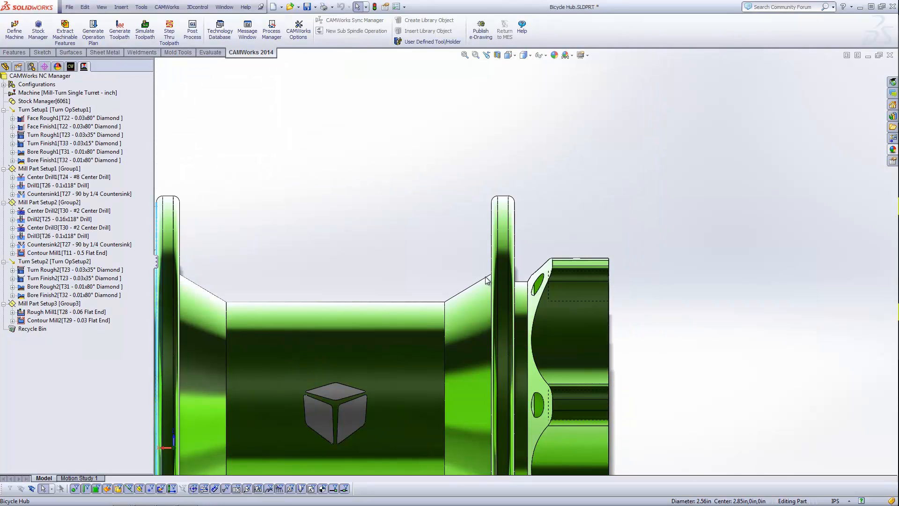
# Check the Turn Rough2 toolpath and regenerate the toolpaths to account for the changed first-setup operations.
pyautogui.click(293, 273)
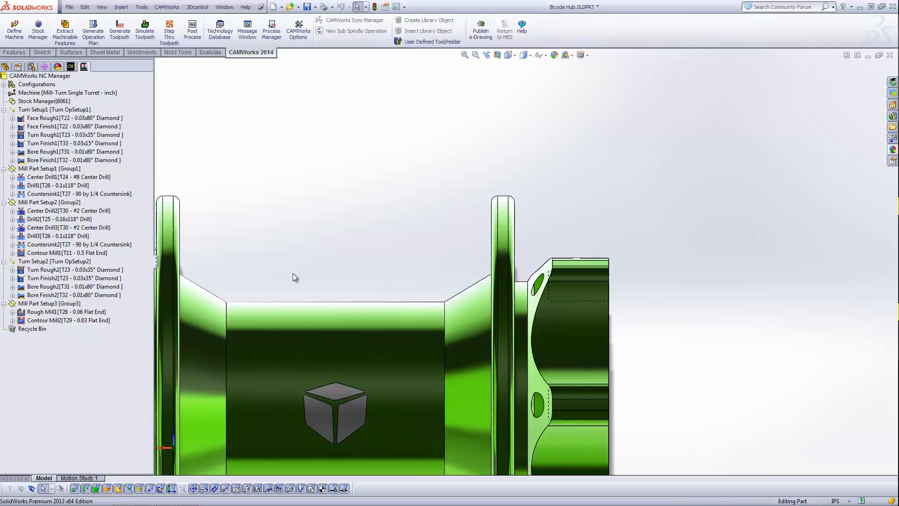
pyautogui.scroll(2, 300, 276)
pyautogui.moveTo(86, 270)
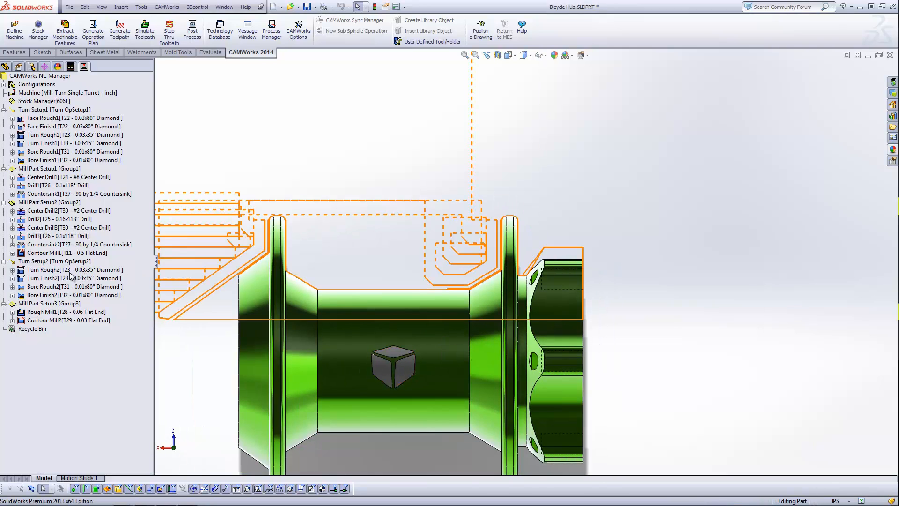
pyautogui.click(70, 272)
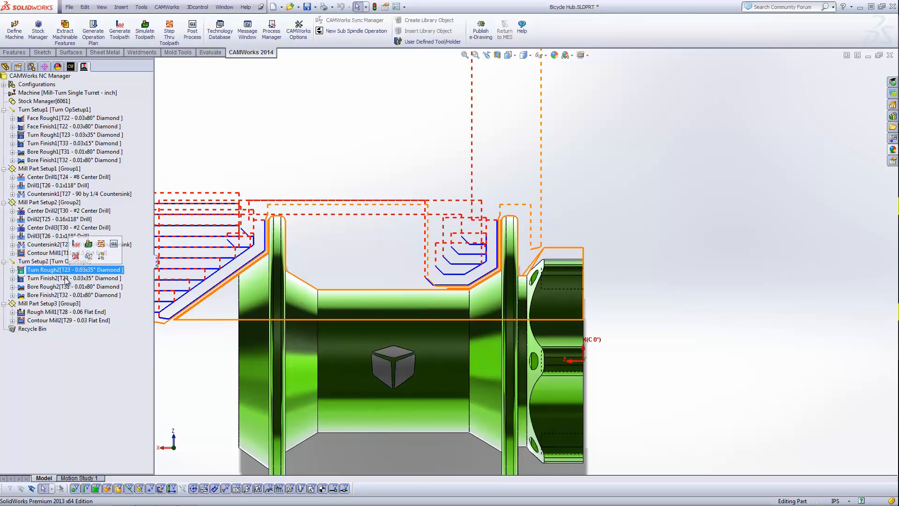
pyautogui.click(120, 31)
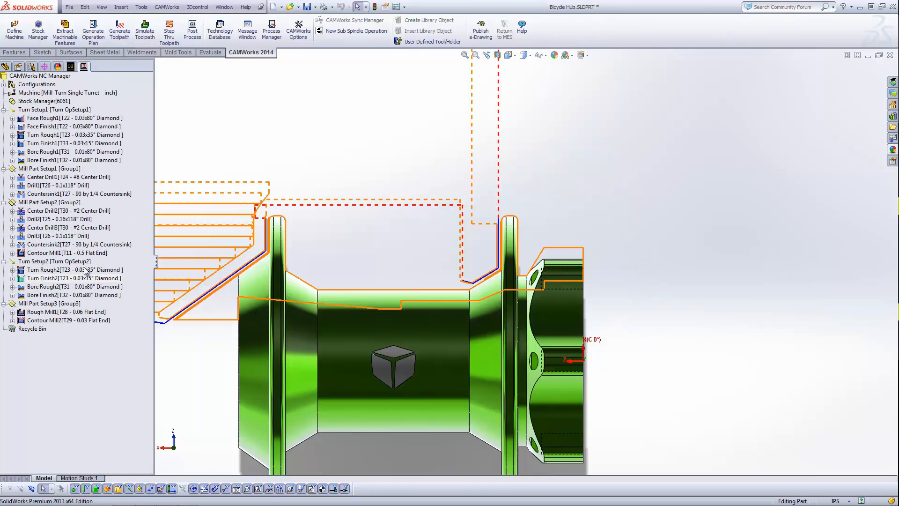
# Examine the regenerated Turn Rough2 and Turn Finish2 toolpaths on the hub.
pyautogui.click(75, 270)
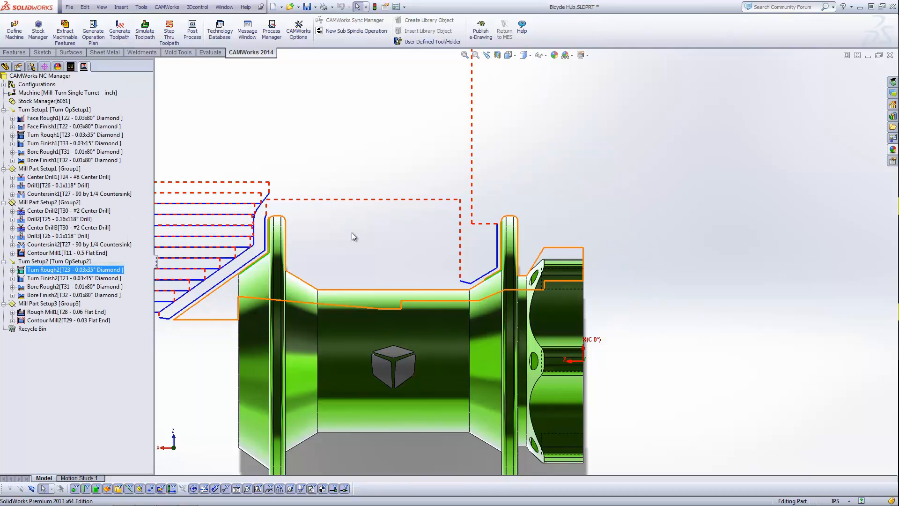
pyautogui.scroll(-1, 358, 269)
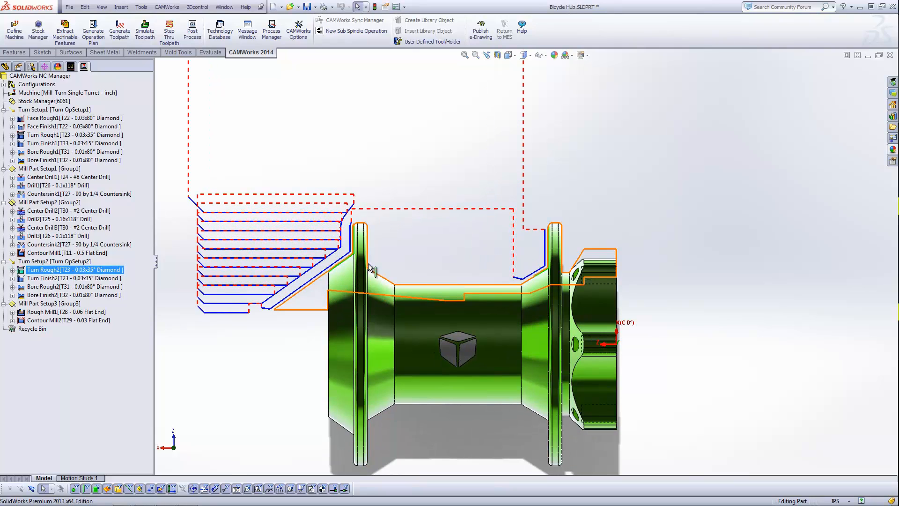
pyautogui.click(40, 278)
pyautogui.click(390, 166)
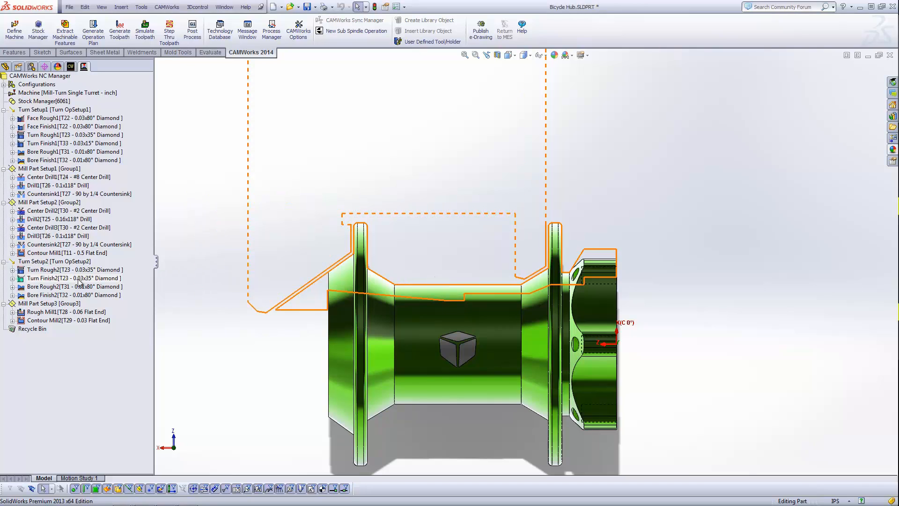
# Set Bore Rough1's Z end limit to User Defined, using the inner shoulder's 0.94 in circular edge inside the hub bore, and accept.
pyautogui.click(69, 151)
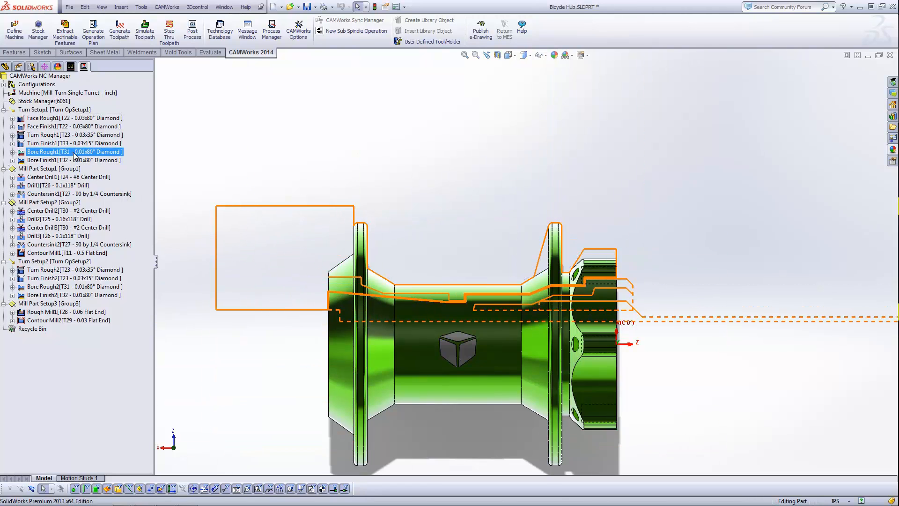
pyautogui.doubleClick(73, 153)
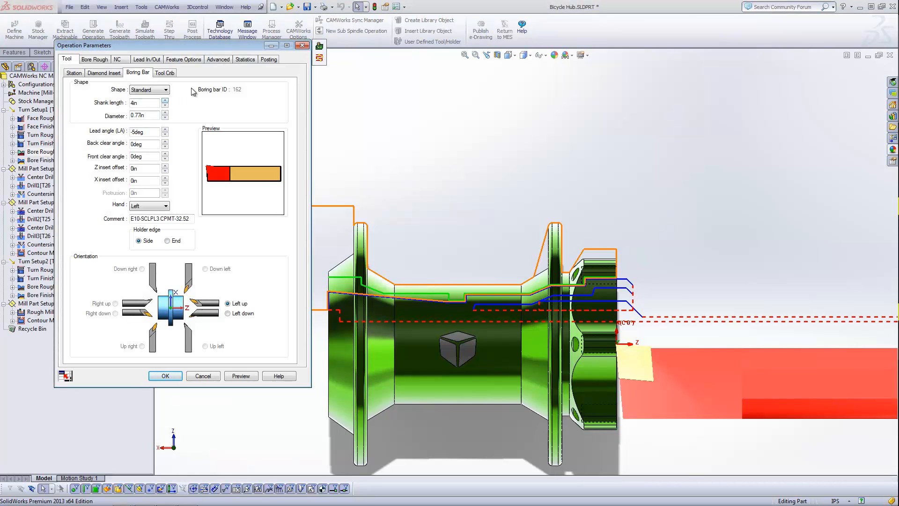
pyautogui.click(182, 60)
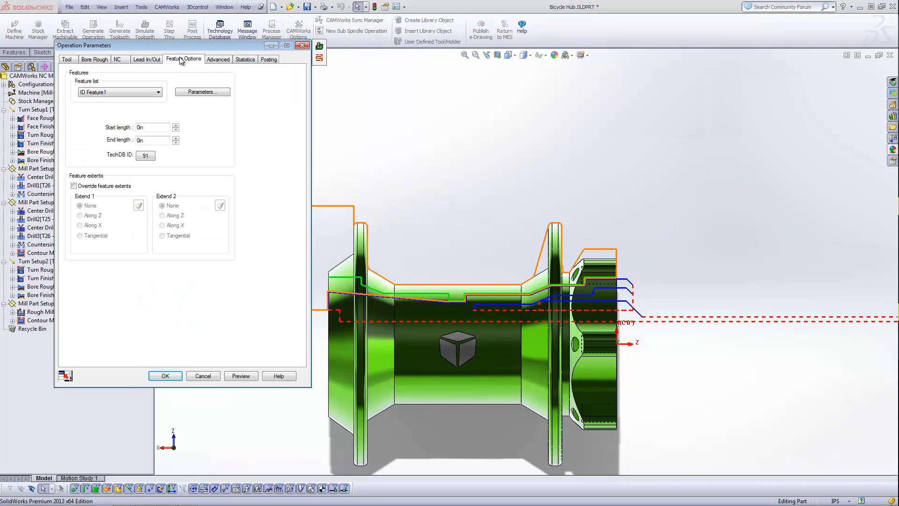
pyautogui.click(218, 61)
pyautogui.click(154, 96)
pyautogui.click(142, 116)
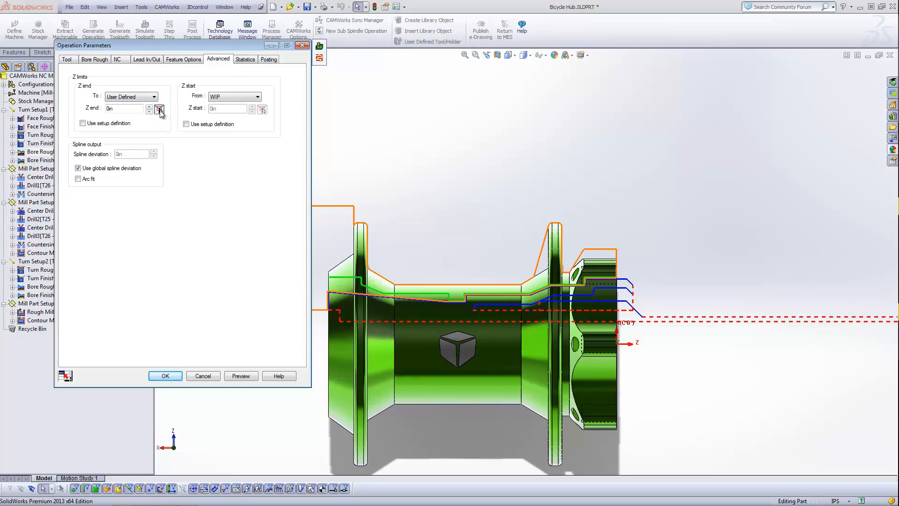
pyautogui.click(159, 109)
pyautogui.scroll(-4, 451, 315)
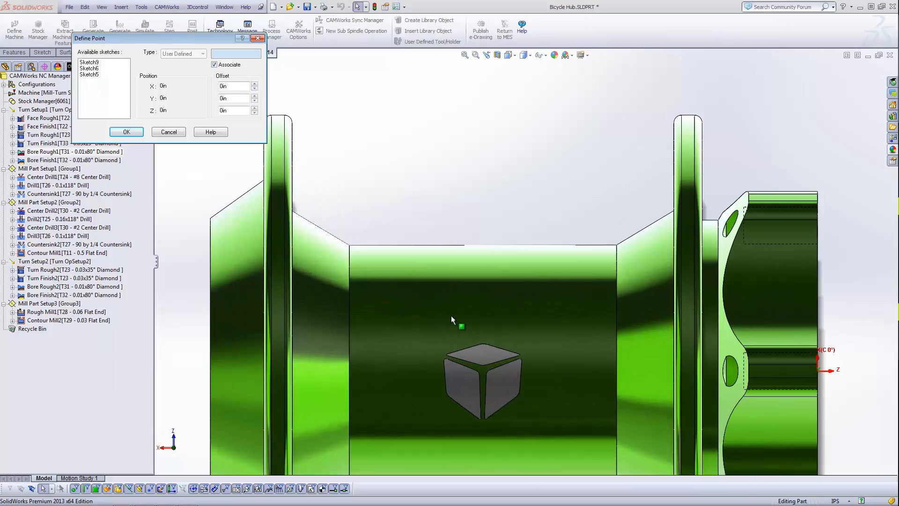
pyautogui.moveTo(450, 315); pyautogui.dragTo(539, 311, button='middle')
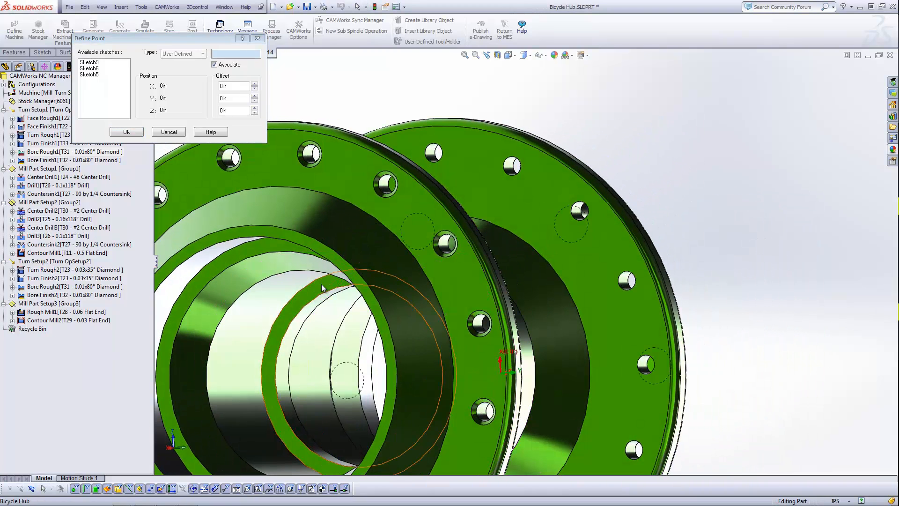
pyautogui.click(322, 284)
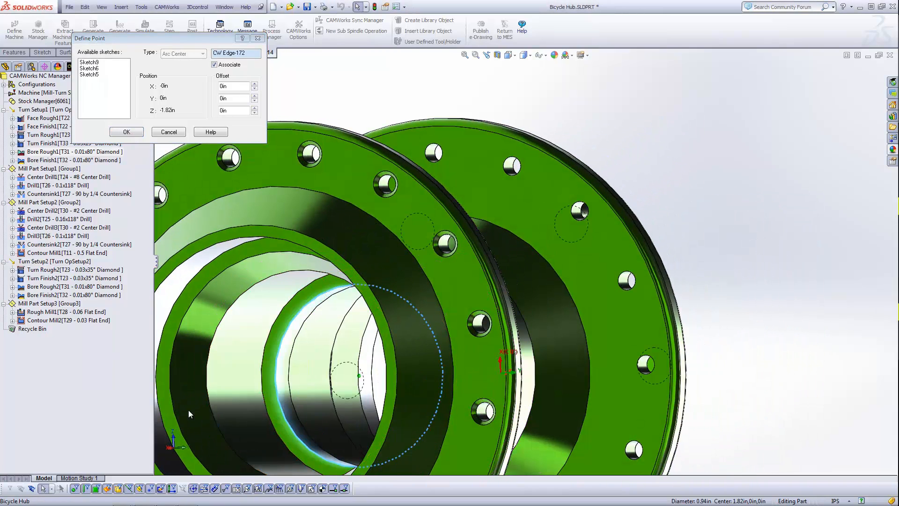
pyautogui.press('Return')
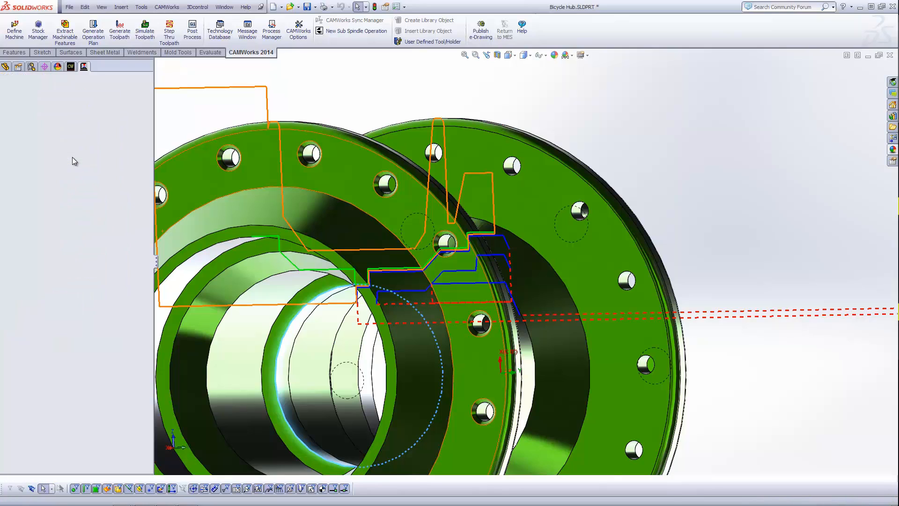
# Limit Bore Finish1 with a User Defined Z end taken from the same inner shoulder edge, and accept the parameters.
pyautogui.doubleClick(75, 160)
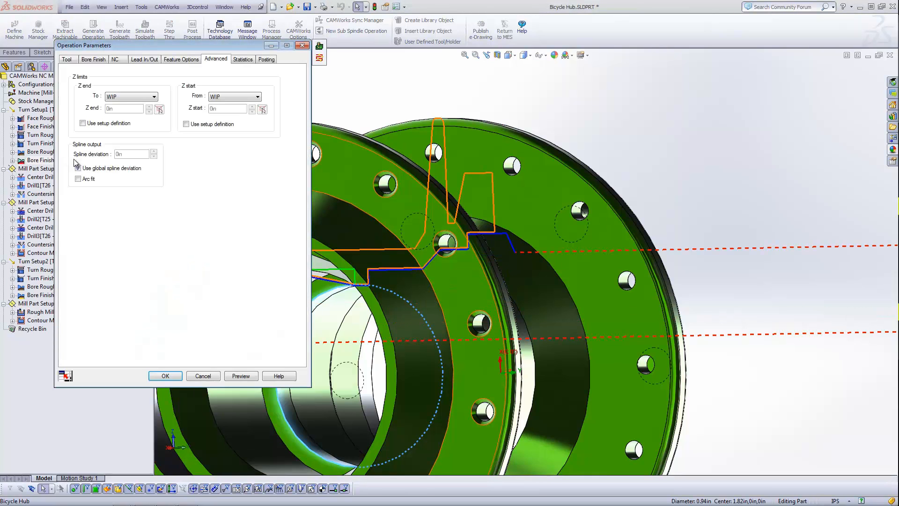
pyautogui.click(140, 96)
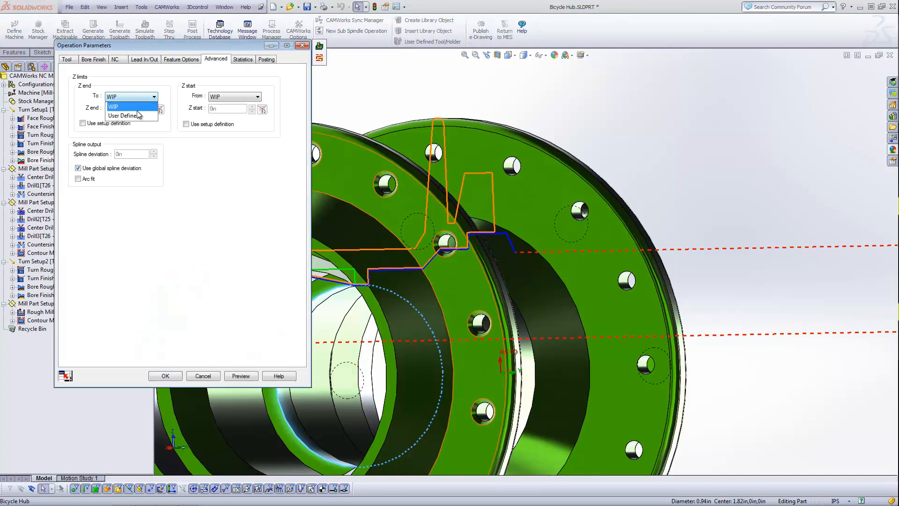
pyautogui.click(124, 115)
pyautogui.click(159, 108)
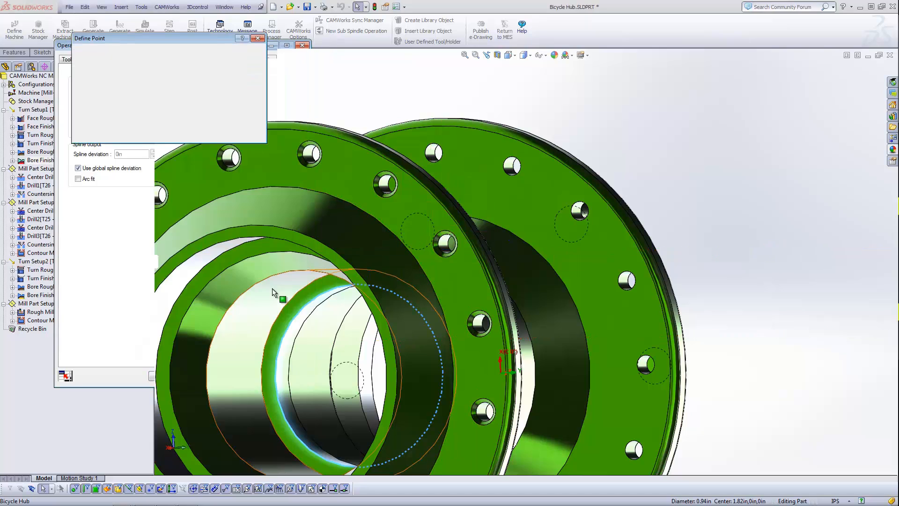
pyautogui.click(295, 315)
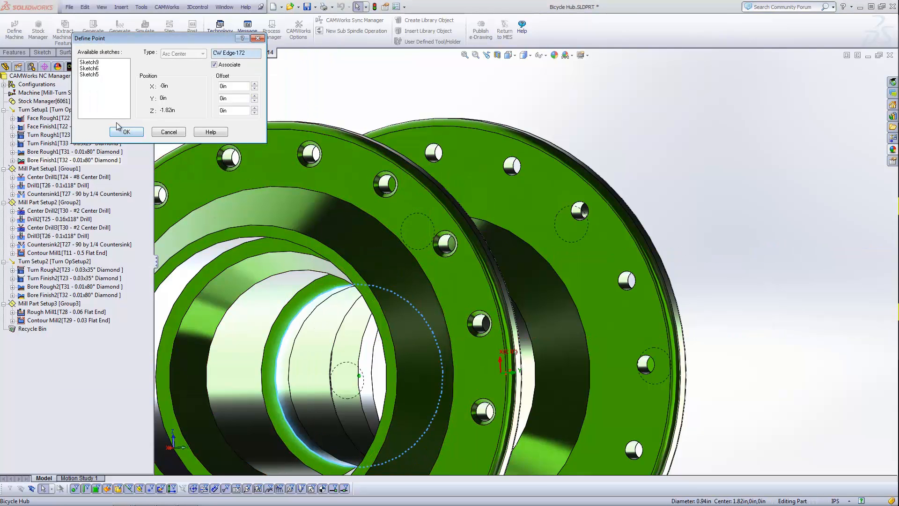
pyautogui.click(128, 132)
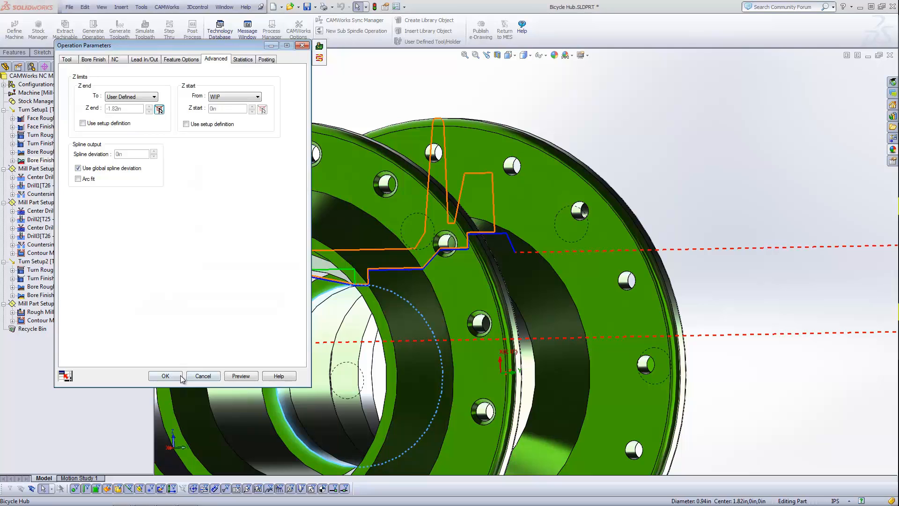
pyautogui.click(165, 376)
# Regenerate all toolpaths and check where the Bore Finish1 toolpath ends at the inner shoulder of the bore.
pyautogui.click(128, 34)
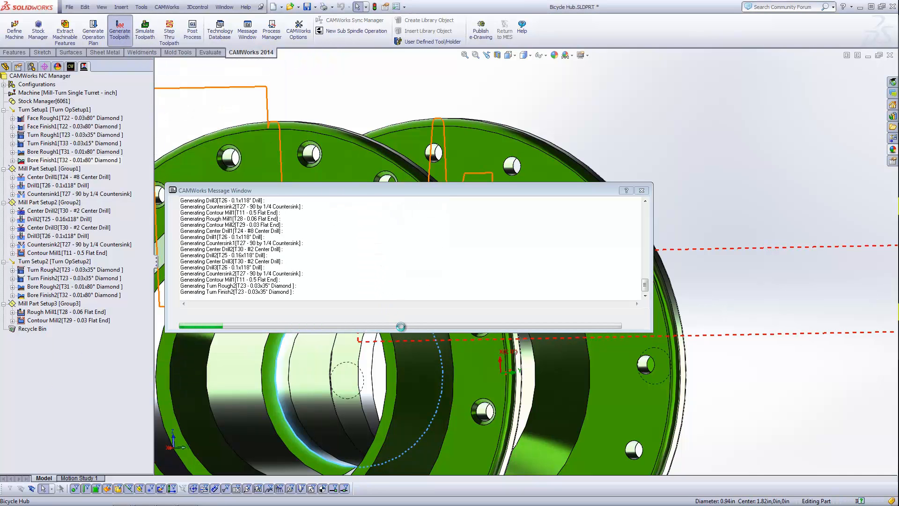
pyautogui.moveTo(412, 356); pyautogui.dragTo(327, 327, button='middle')
pyautogui.scroll(4, 604, 309)
pyautogui.scroll(-3, 609, 284)
pyautogui.scroll(-6, 549, 228)
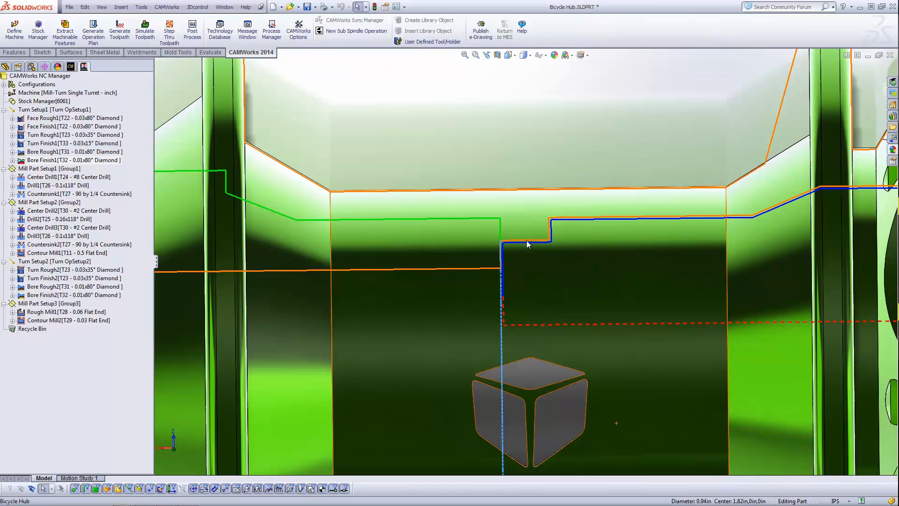
pyautogui.scroll(8, 515, 288)
pyautogui.moveTo(538, 309); pyautogui.dragTo(536, 307, button='middle')
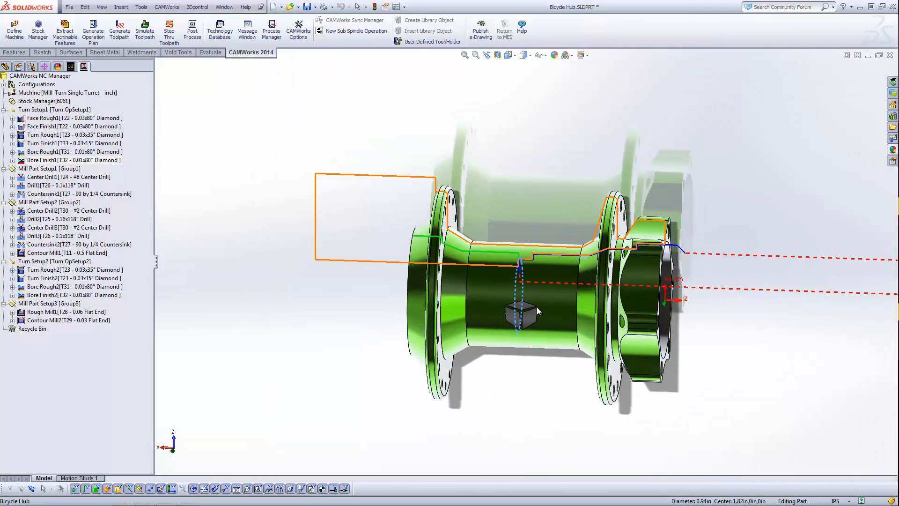
# Simulate all turning and milling operations from the raw stock to the end, and inspect the machined hub.
pyautogui.click(146, 35)
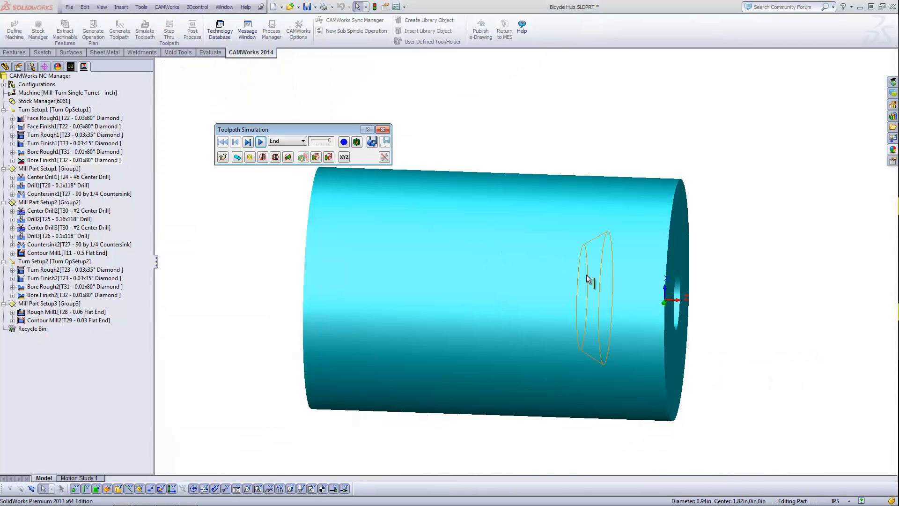
pyautogui.scroll(2, 691, 301)
pyautogui.moveTo(681, 302); pyautogui.dragTo(676, 320, button='middle')
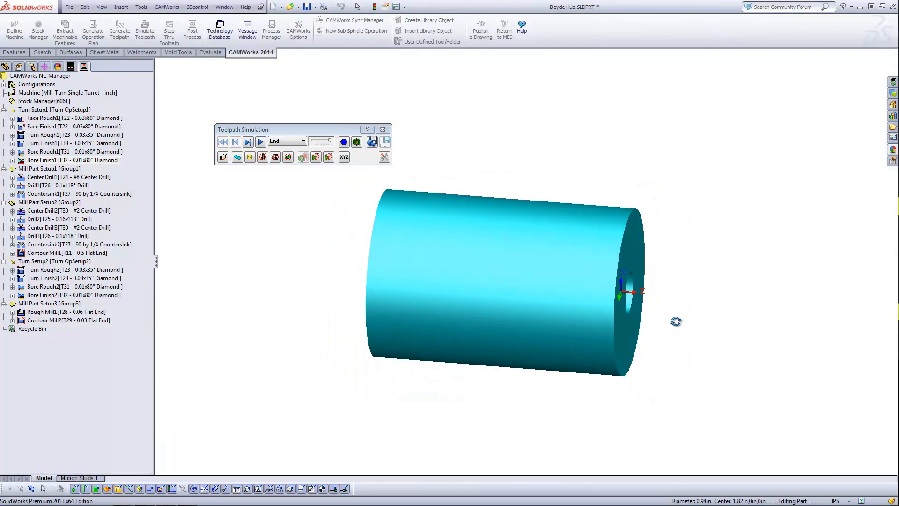
pyautogui.click(261, 142)
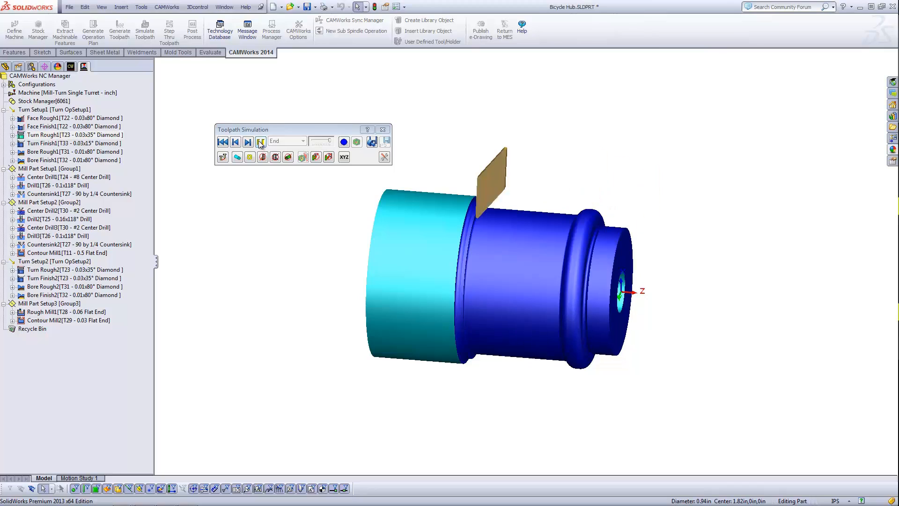
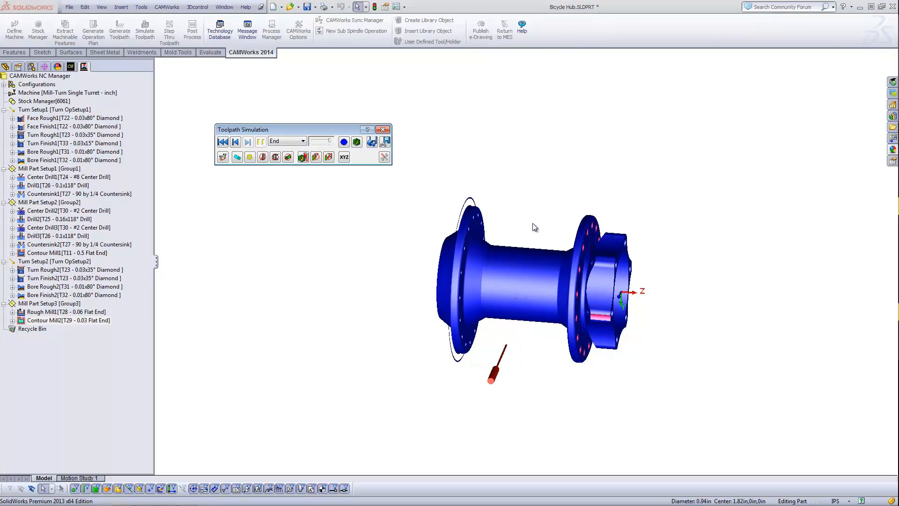
pyautogui.moveTo(533, 222); pyautogui.dragTo(535, 363, button='middle')
pyautogui.scroll(-2, 529, 321)
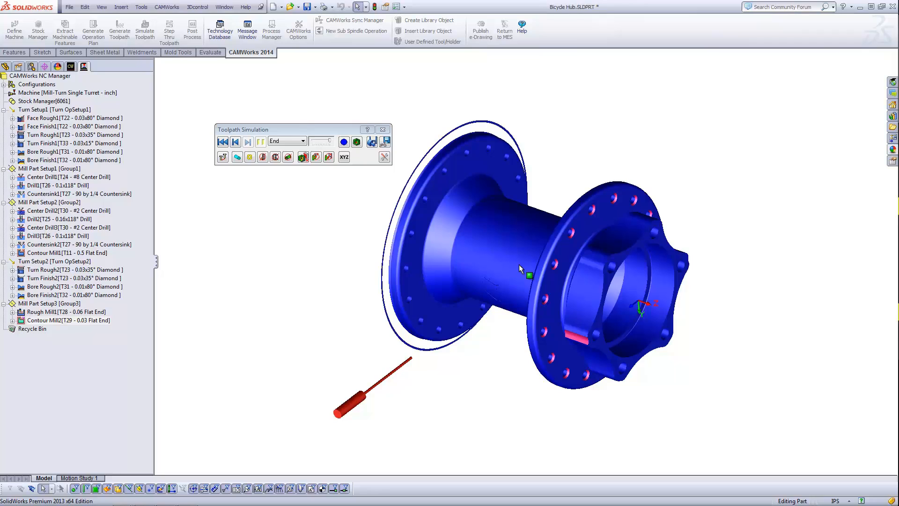
# Compare the simulated part with the design model, examine the lobe holes behind the flange up close, and close the simulation.
pyautogui.click(357, 141)
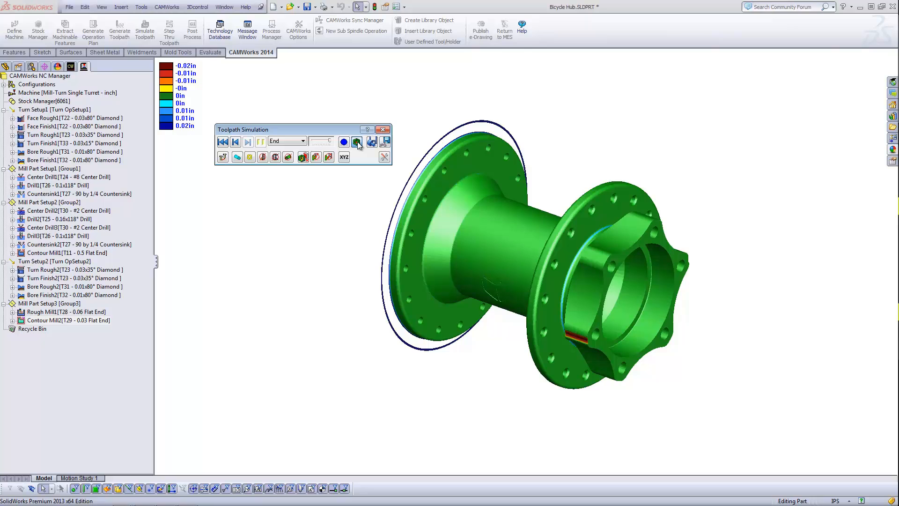
pyautogui.click(357, 143)
pyautogui.moveTo(534, 233); pyautogui.dragTo(582, 251, button='middle')
pyautogui.scroll(-5, 585, 267)
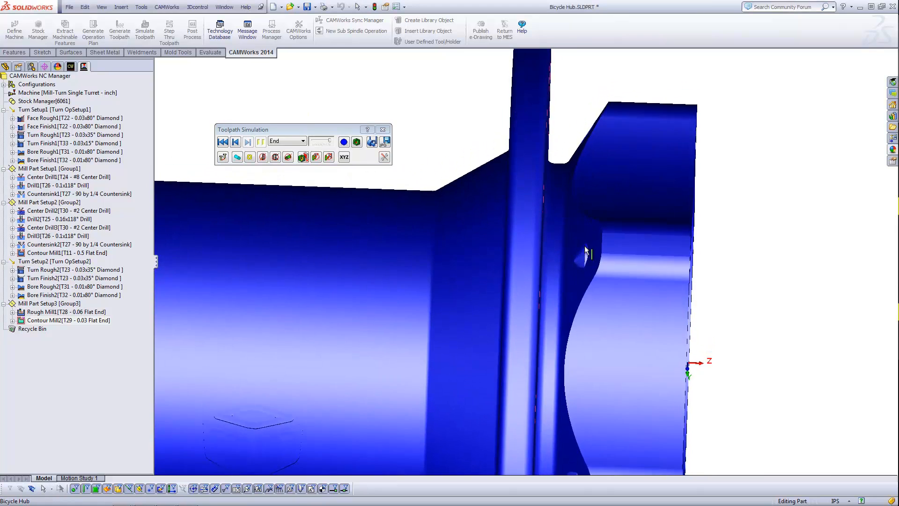
pyautogui.scroll(-1, 579, 243)
pyautogui.click(358, 142)
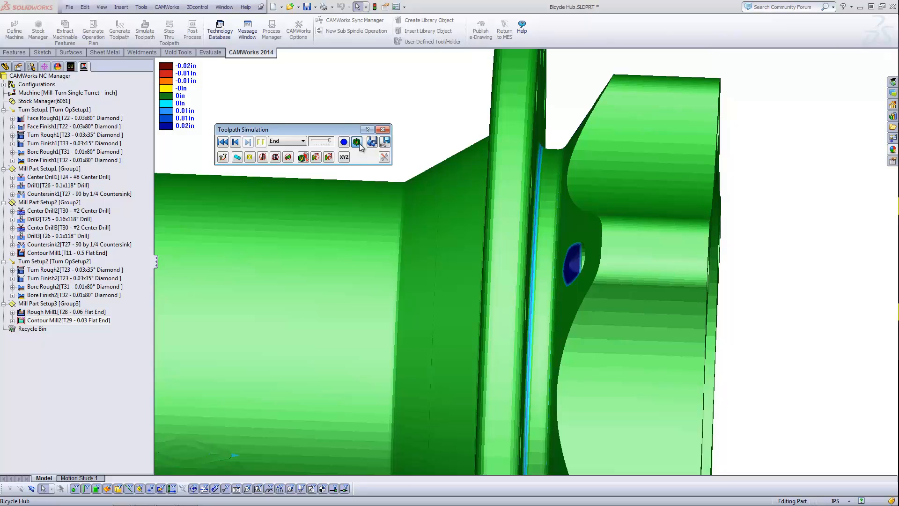
pyautogui.click(383, 131)
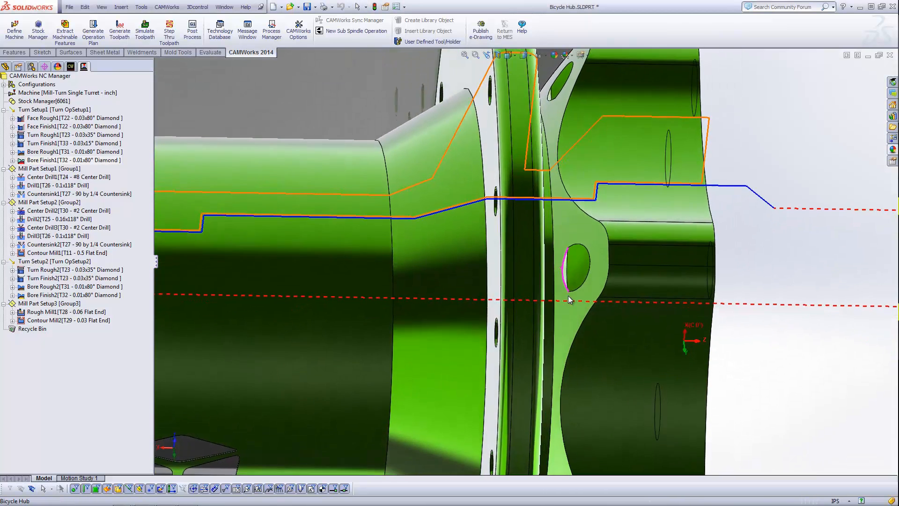
# Check the Drill2 toolpath at the lobe holes and add the 0.05 in tip length to its machining depth.
pyautogui.moveTo(569, 296); pyautogui.dragTo(558, 305, button='middle')
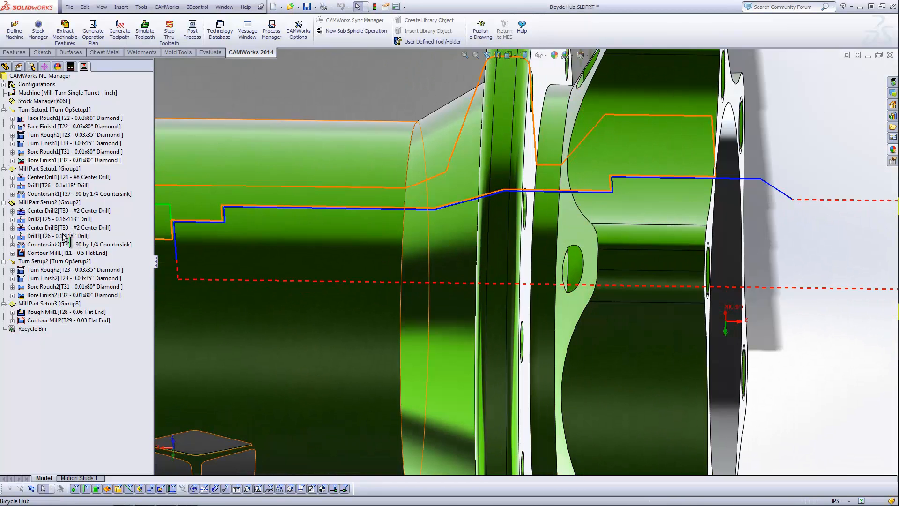
pyautogui.click(65, 221)
pyautogui.scroll(6, 528, 284)
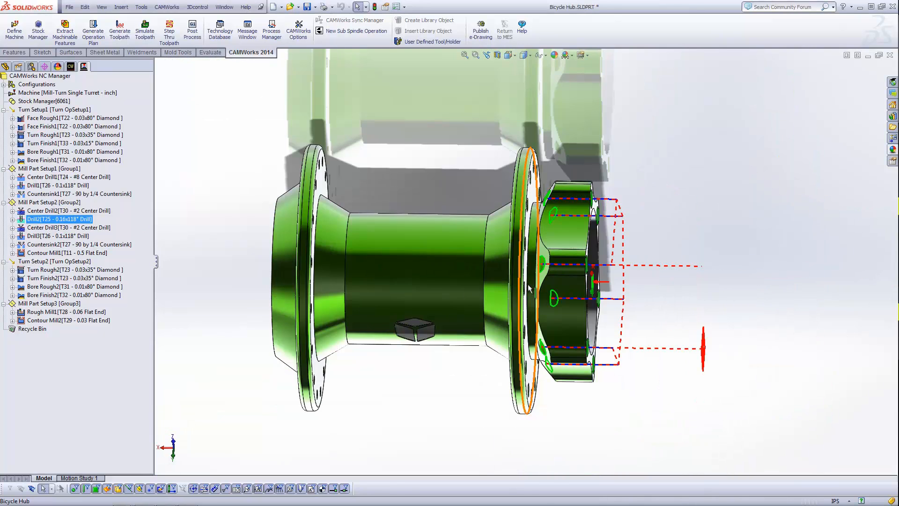
pyautogui.moveTo(528, 286); pyautogui.dragTo(545, 281, button='middle')
pyautogui.scroll(-3, 559, 273)
pyautogui.scroll(-5, 551, 272)
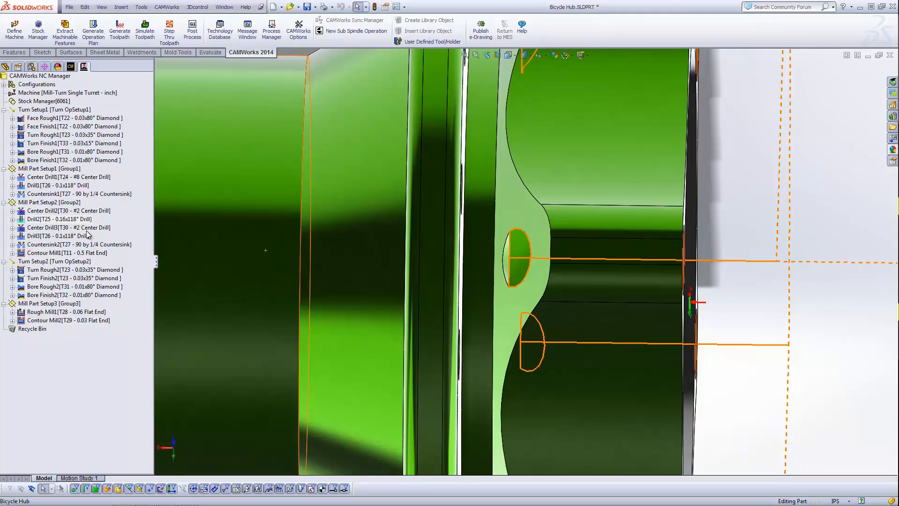
pyautogui.doubleClick(94, 219)
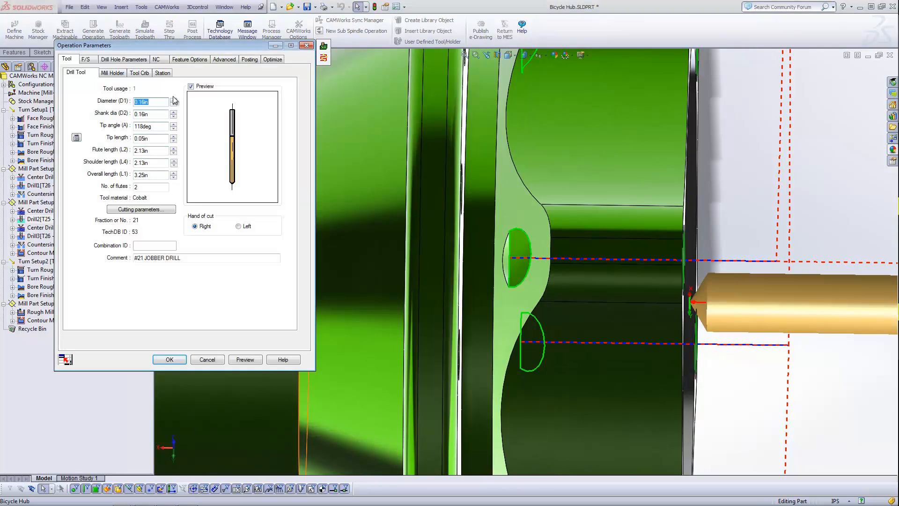
pyautogui.click(179, 59)
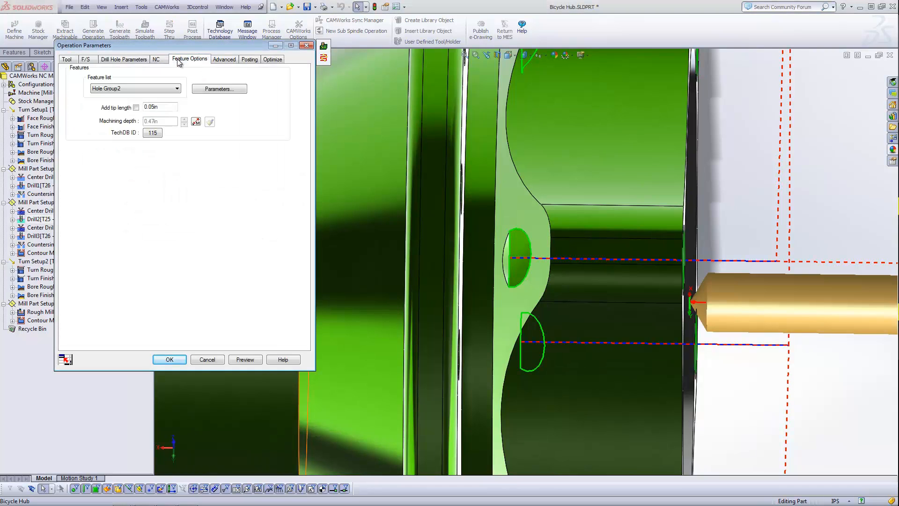
pyautogui.click(136, 107)
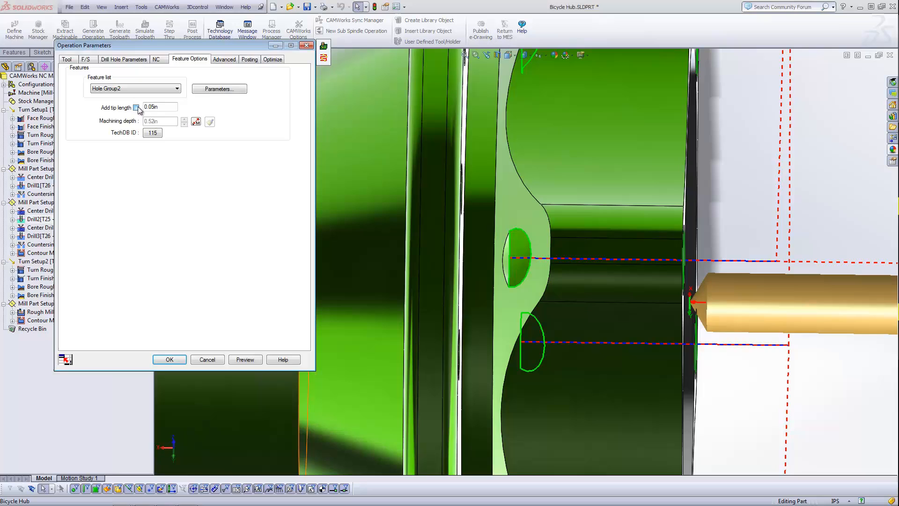
pyautogui.click(169, 359)
# Examine the extended Drill2 toolpath at the lobe holes, checking how far the drill reaches toward the flange.
pyautogui.moveTo(495, 259); pyautogui.dragTo(495, 268, button='middle')
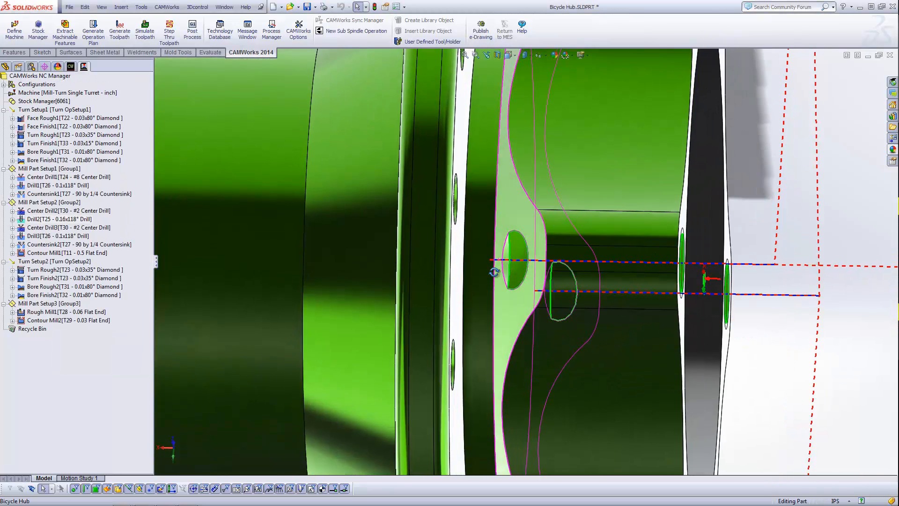
pyautogui.scroll(8, 496, 265)
pyautogui.moveTo(506, 179); pyautogui.dragTo(460, 193, button='middle')
pyautogui.scroll(-1, 483, 278)
pyautogui.scroll(-2, 491, 299)
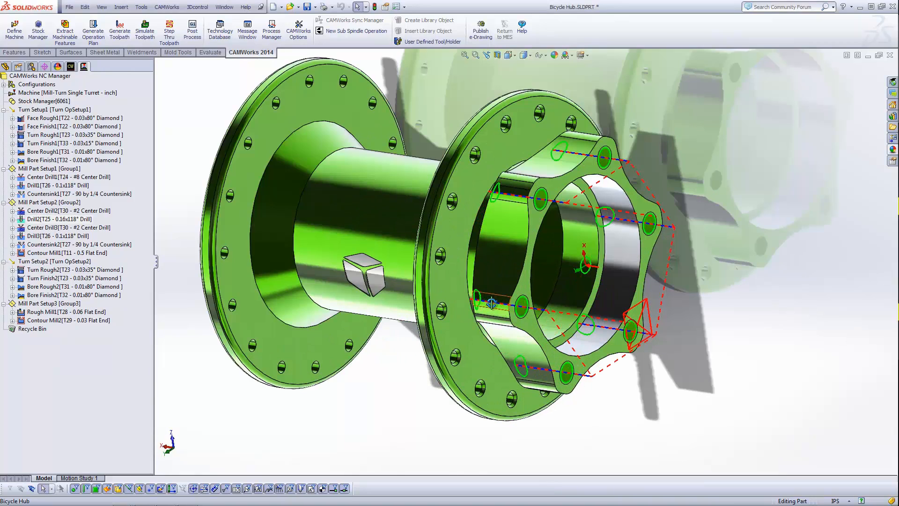
pyautogui.moveTo(491, 303); pyautogui.dragTo(436, 277, button='middle')
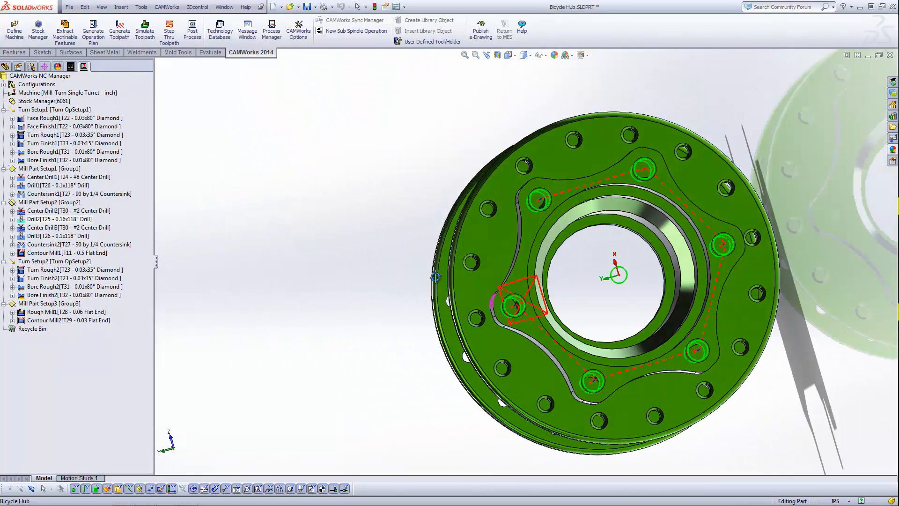
pyautogui.moveTo(506, 321); pyautogui.dragTo(508, 324, button='middle')
pyautogui.scroll(-6, 509, 324)
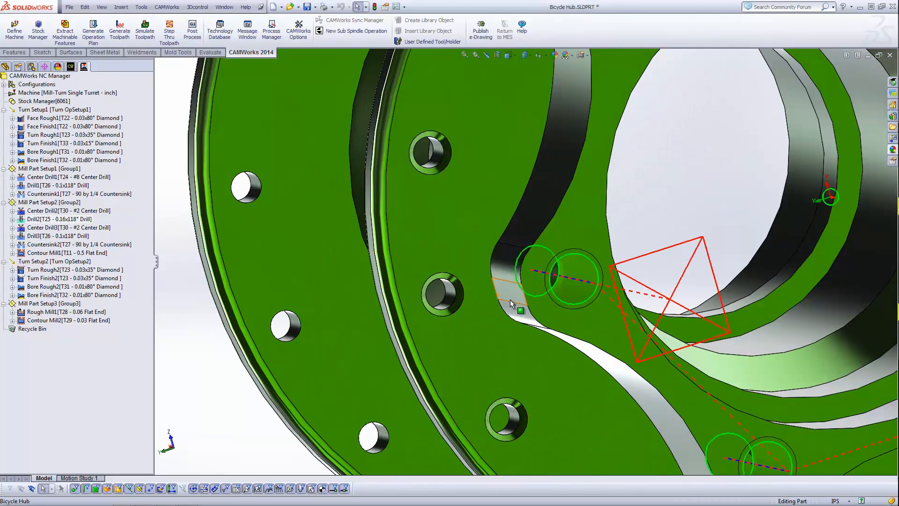
# Examine the flange and lobed boss from several angles, and review the machining feature tree.
pyautogui.scroll(5, 508, 294)
pyautogui.moveTo(501, 286); pyautogui.dragTo(541, 321, button='middle')
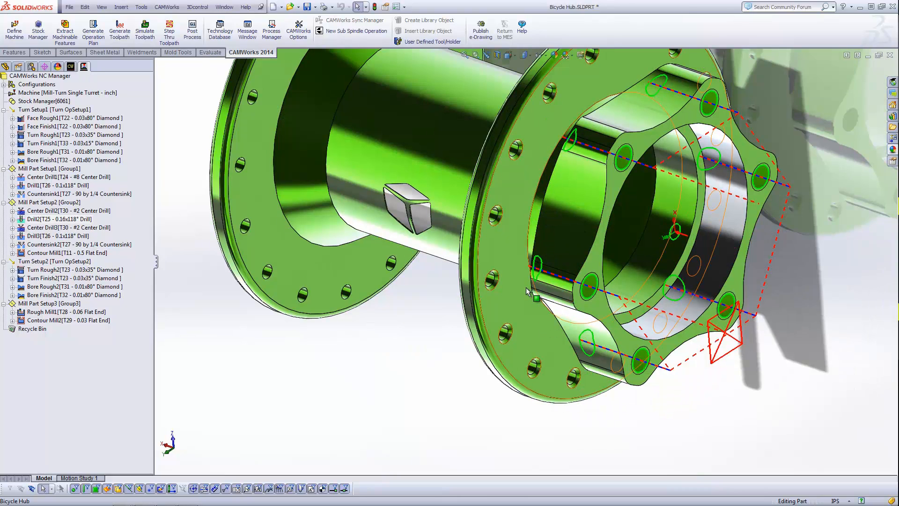
pyautogui.moveTo(526, 292); pyautogui.dragTo(536, 302, button='middle')
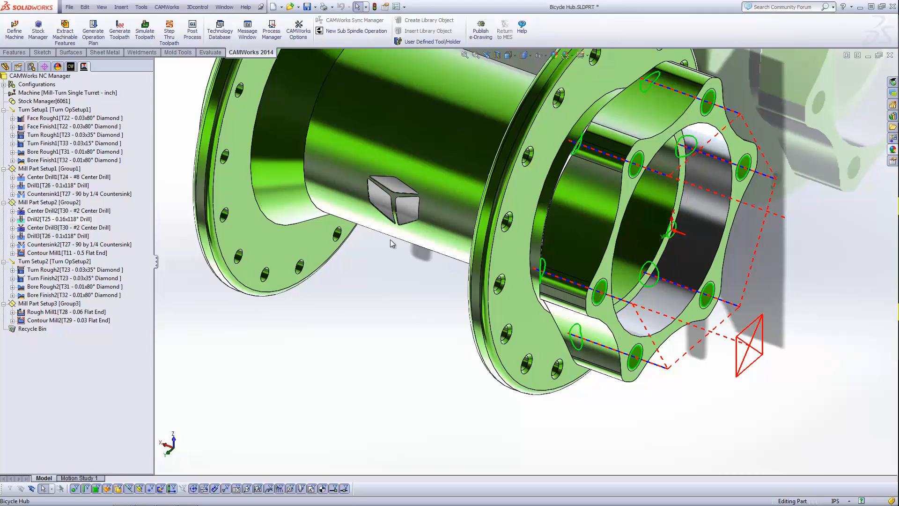
pyautogui.moveTo(390, 240)
pyautogui.mouseDown(button='middle')
pyautogui.moveTo(395, 234)
pyautogui.moveTo(389, 260)
pyautogui.moveTo(390, 242)
pyautogui.mouseUp(button='middle')
pyautogui.click(71, 66)
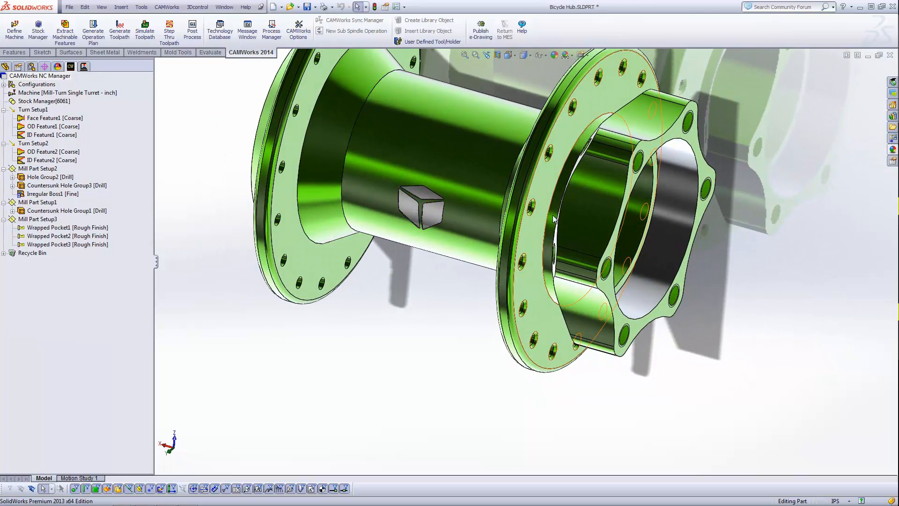
pyautogui.scroll(-1, 604, 194)
pyautogui.click(570, 256)
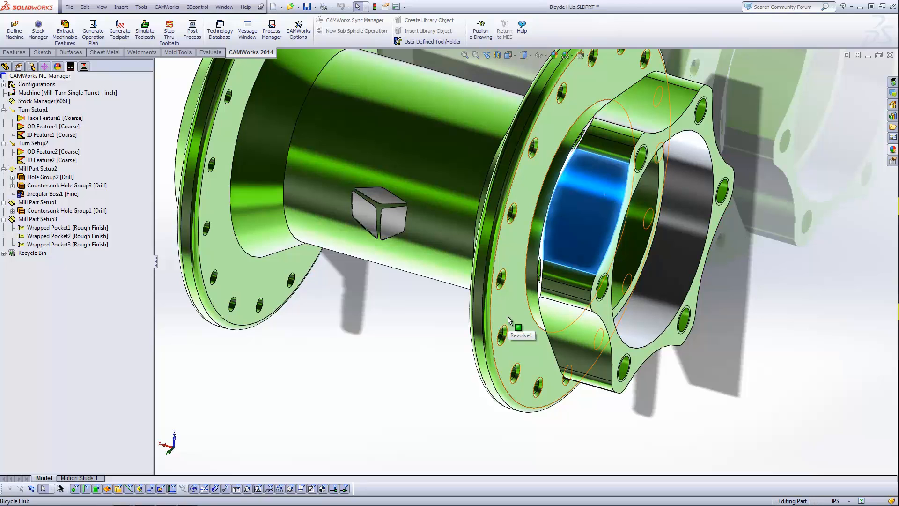
pyautogui.click(712, 302)
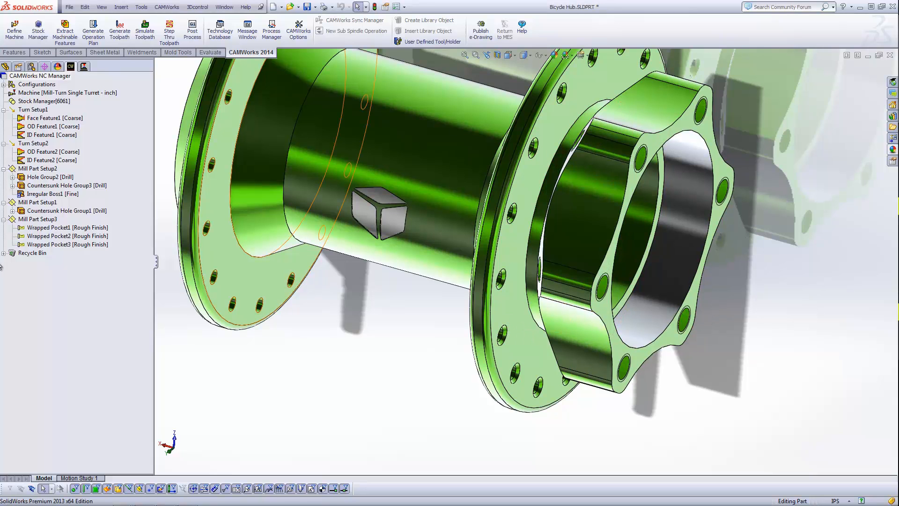
# Start a new multi surface feature under Mill Part Setup3 and select the first four outer side faces of the lobed boss.
pyautogui.click(37, 218)
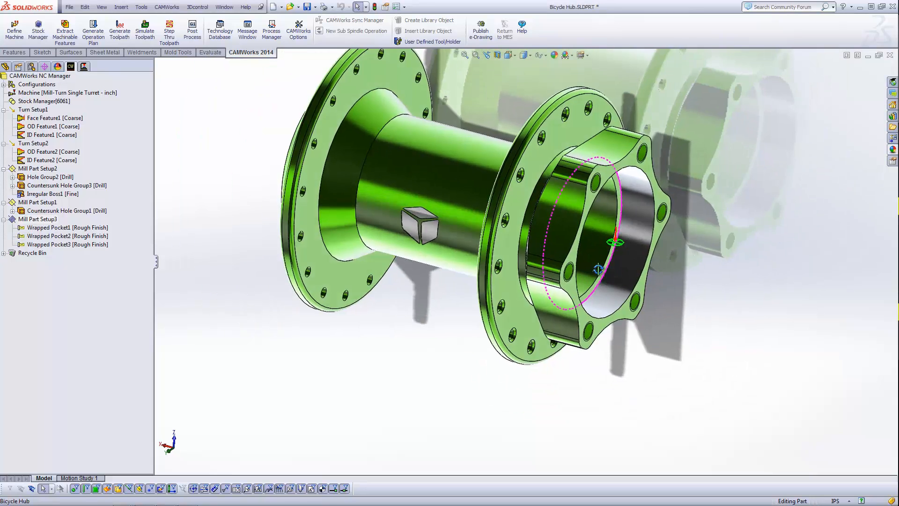
pyautogui.moveTo(567, 249); pyautogui.dragTo(600, 254, button='middle')
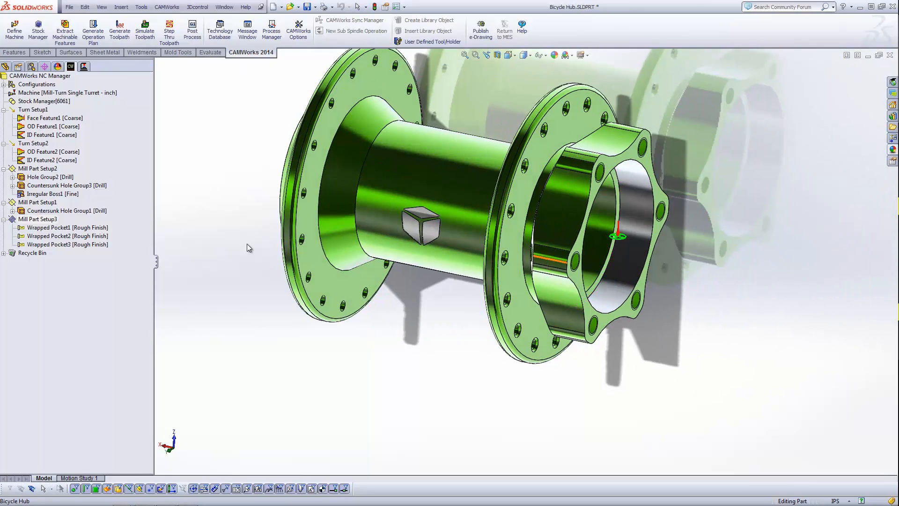
pyautogui.rightClick(48, 219)
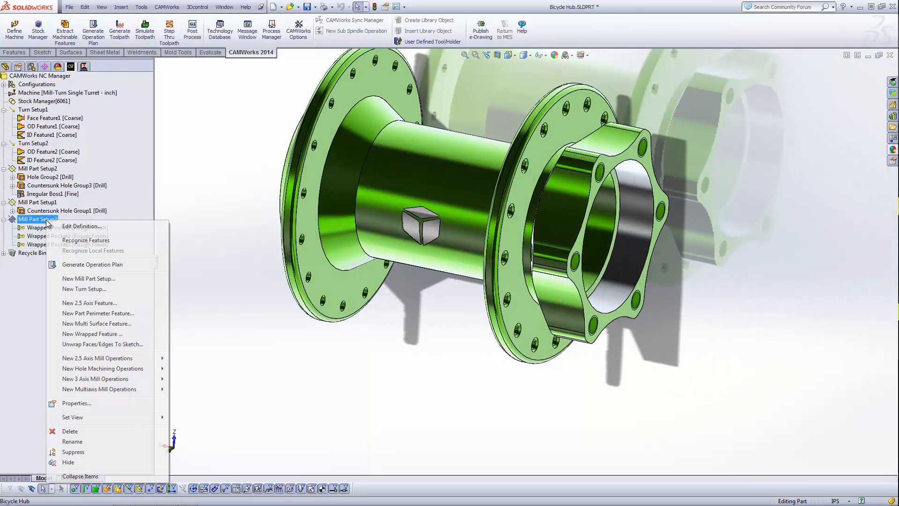
pyautogui.click(91, 324)
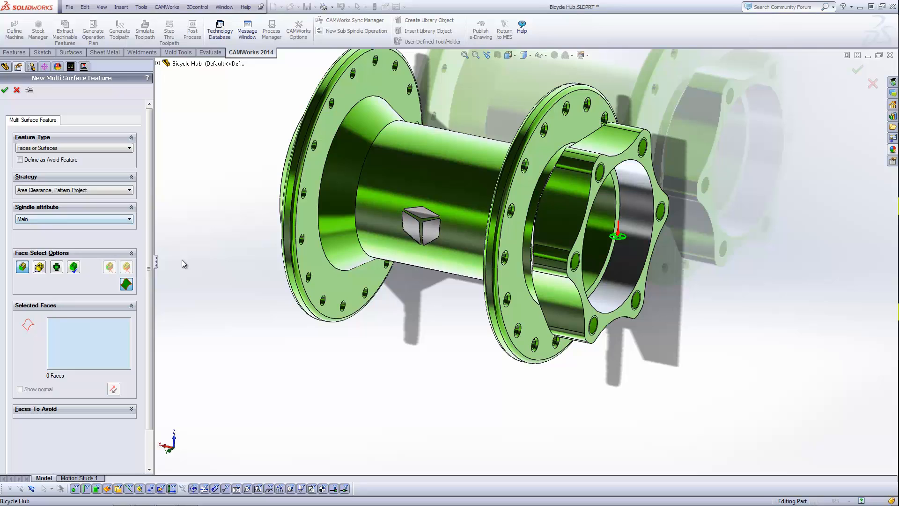
pyautogui.scroll(-3, 562, 153)
pyautogui.click(558, 155)
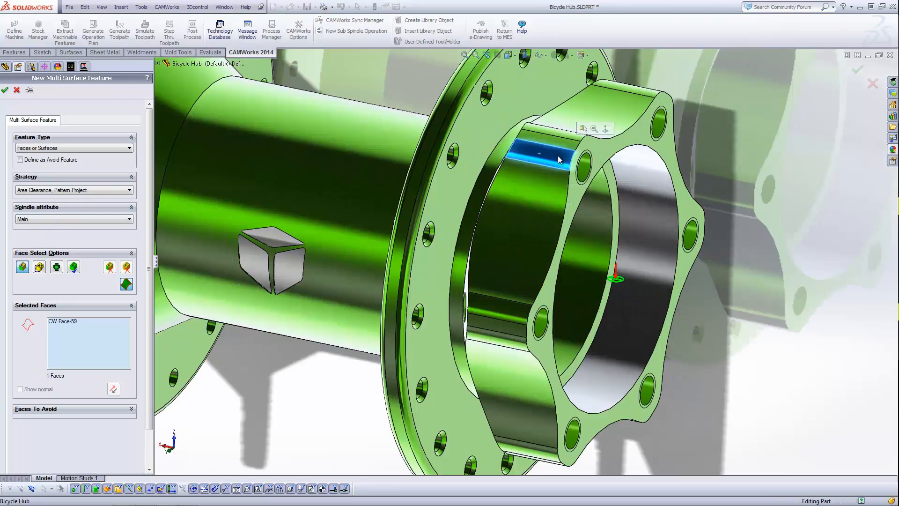
pyautogui.click(552, 136)
pyautogui.click(553, 130)
pyautogui.click(540, 186)
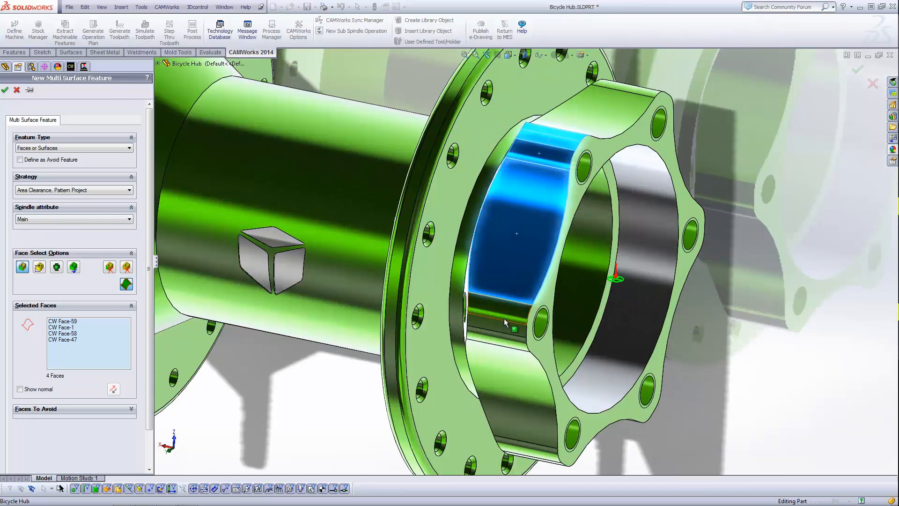
# Add the next eight adjoining side faces around the lobed boss to the multi surface feature.
pyautogui.click(504, 317)
pyautogui.click(501, 327)
pyautogui.click(502, 339)
pyautogui.click(504, 369)
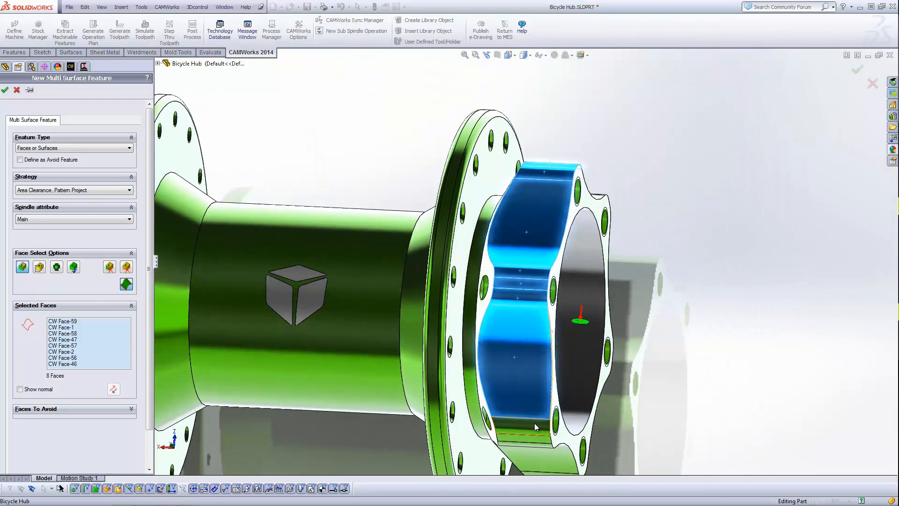
pyautogui.click(535, 422)
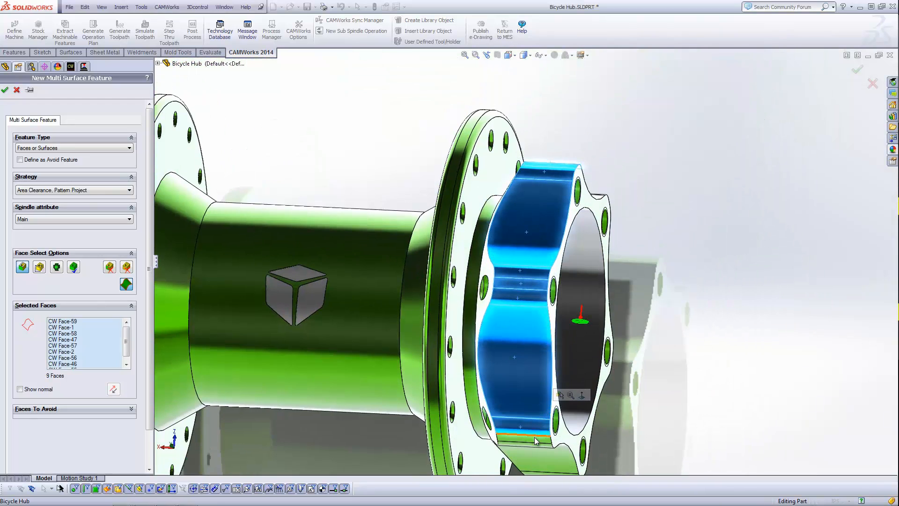
pyautogui.click(535, 440)
pyautogui.click(536, 445)
pyautogui.click(541, 460)
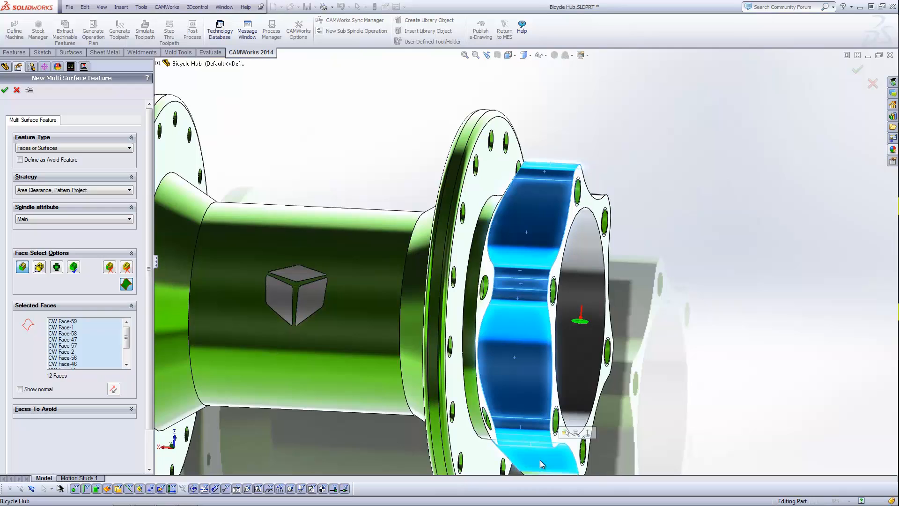
# Continue around the far side of the lobed boss, adding eight more side faces for 20 selected faces.
pyautogui.scroll(1, 568, 166)
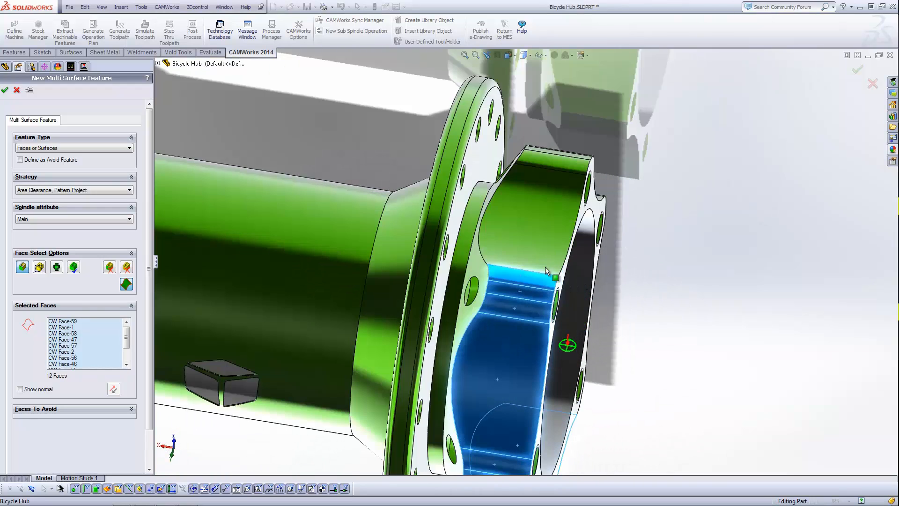
pyautogui.click(561, 209)
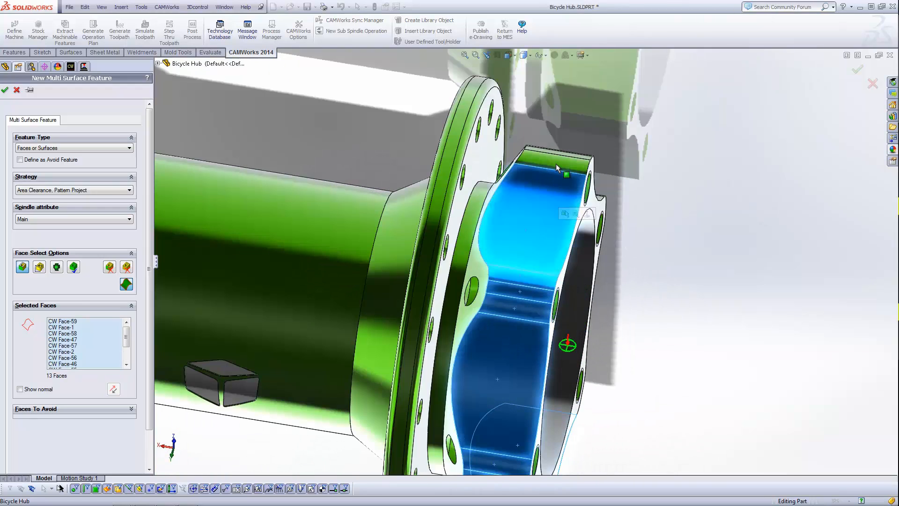
pyautogui.click(544, 168)
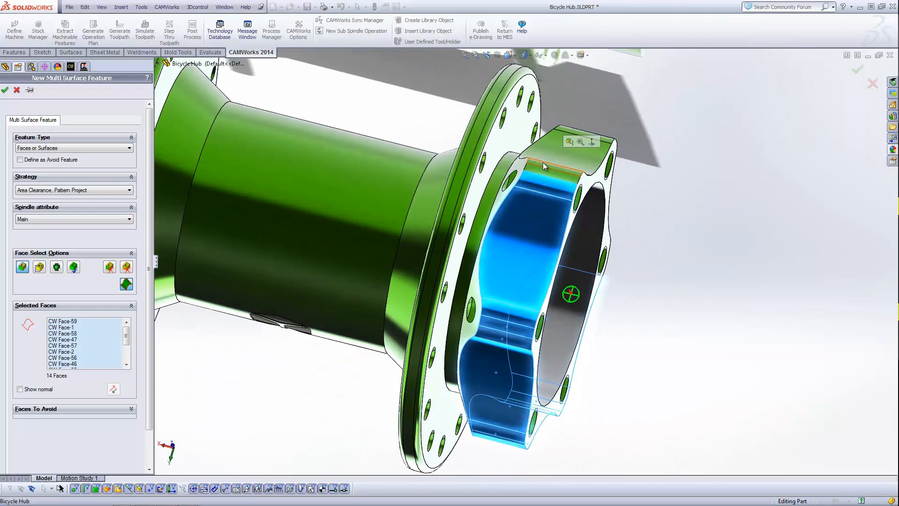
pyautogui.click(543, 162)
pyautogui.click(540, 170)
pyautogui.click(541, 153)
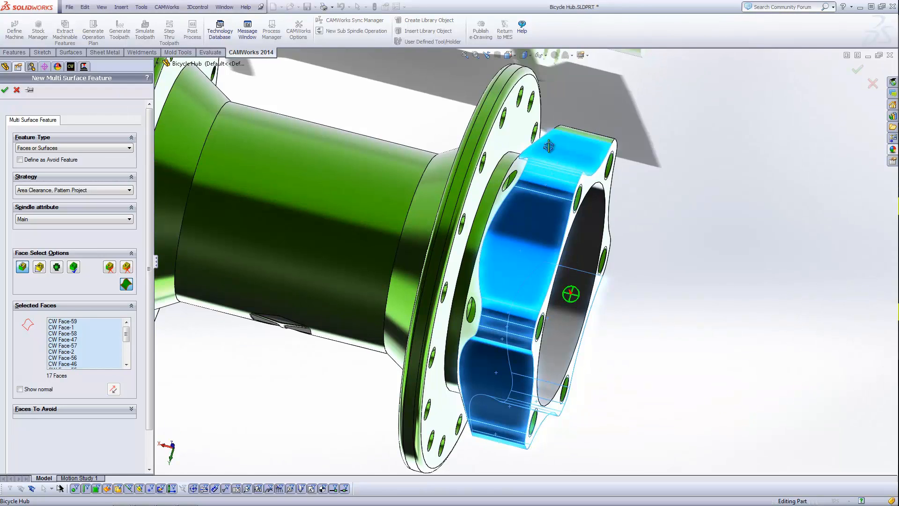
pyautogui.click(565, 145)
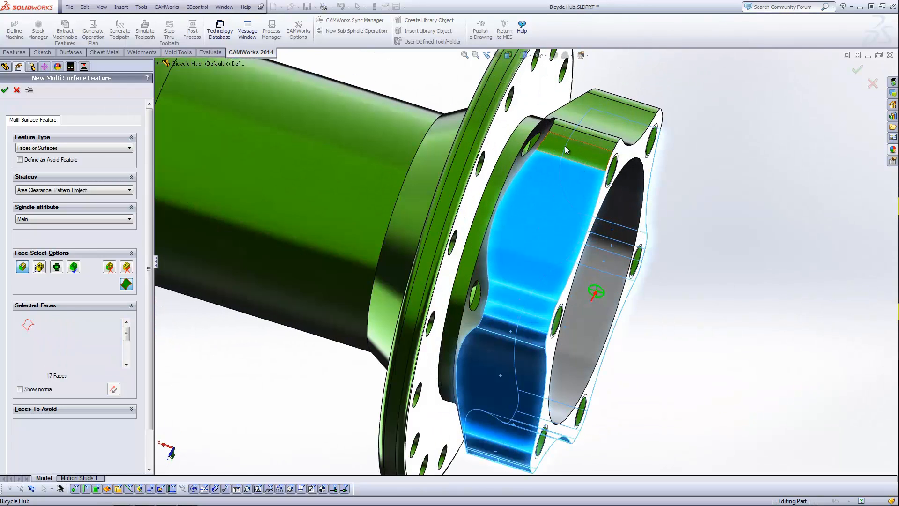
pyautogui.click(563, 124)
pyautogui.click(563, 122)
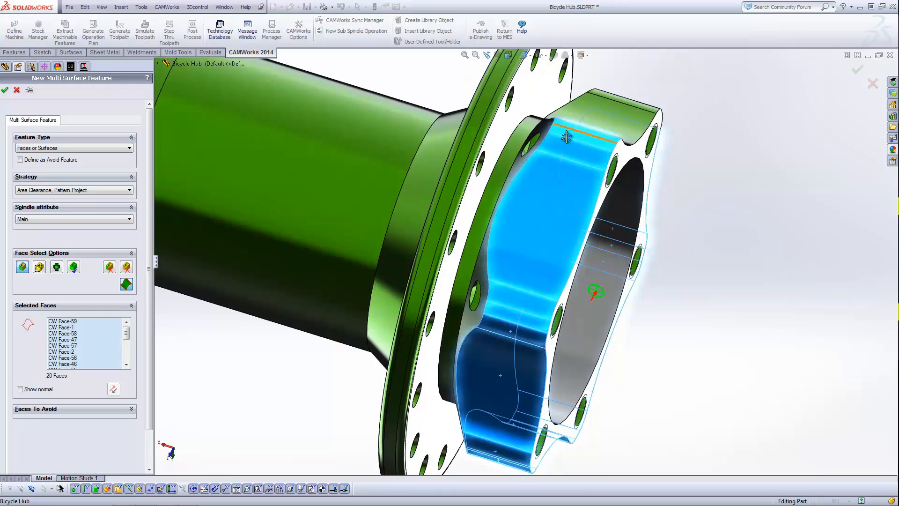
# Select the last four side faces so the whole outer perimeter of the lobed boss is included, 24 faces in all.
pyautogui.moveTo(563, 123); pyautogui.dragTo(568, 196, button='middle')
pyautogui.click(571, 107)
pyautogui.scroll(5, 572, 107)
pyautogui.scroll(-5, 562, 150)
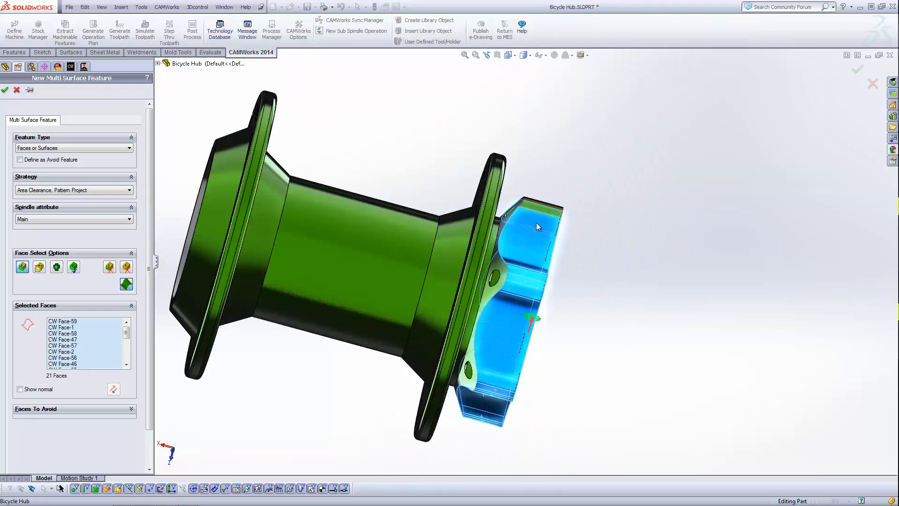
pyautogui.moveTo(533, 248); pyautogui.dragTo(521, 281, button='middle')
pyautogui.click(529, 212)
pyautogui.click(529, 195)
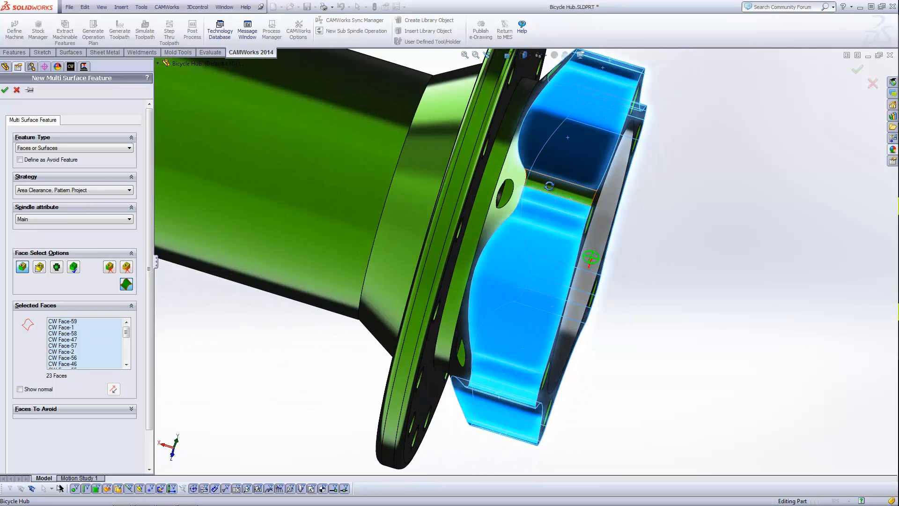
pyautogui.click(549, 199)
# Inspect the selected lobe faces, set the feature's strategy to 5 Axis, and create the multi surface feature.
pyautogui.scroll(6, 518, 177)
pyautogui.moveTo(548, 199); pyautogui.dragTo(532, 175, button='middle')
pyautogui.scroll(-5, 524, 211)
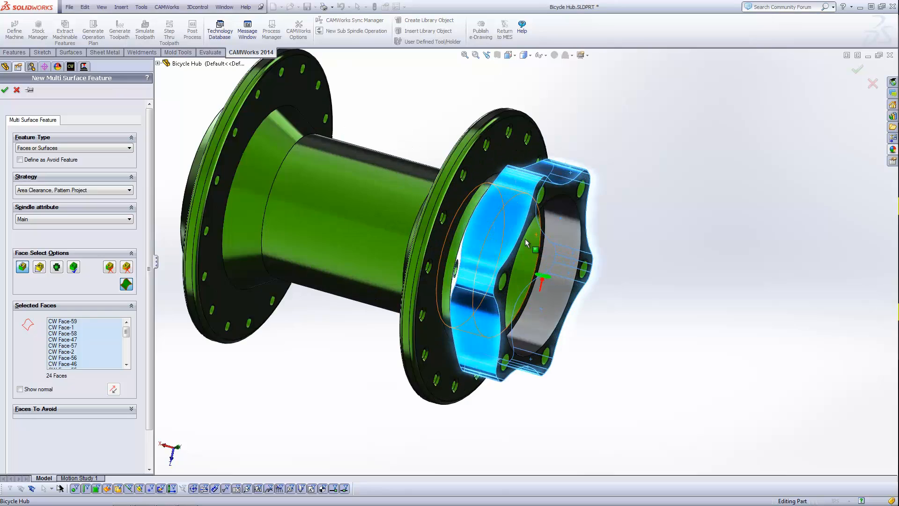
pyautogui.moveTo(520, 244); pyautogui.dragTo(523, 233, button='middle')
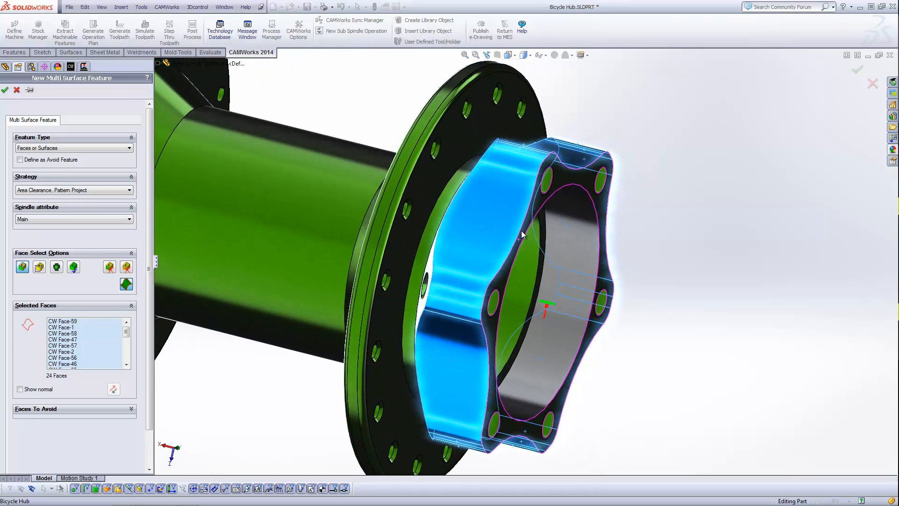
pyautogui.click(114, 192)
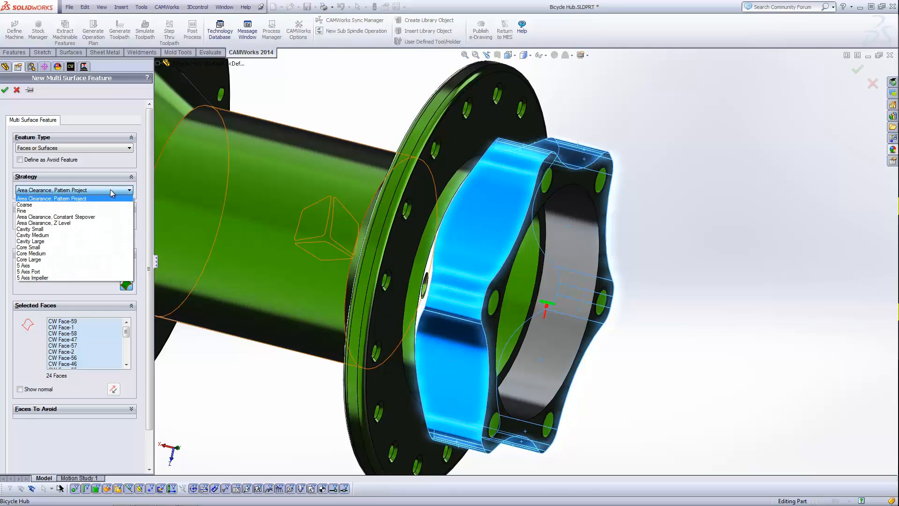
pyautogui.click(42, 265)
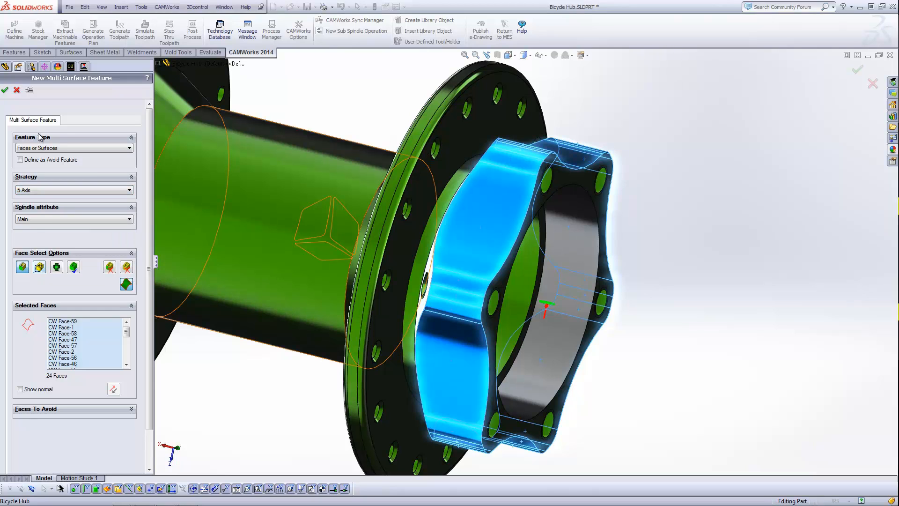
pyautogui.click(6, 91)
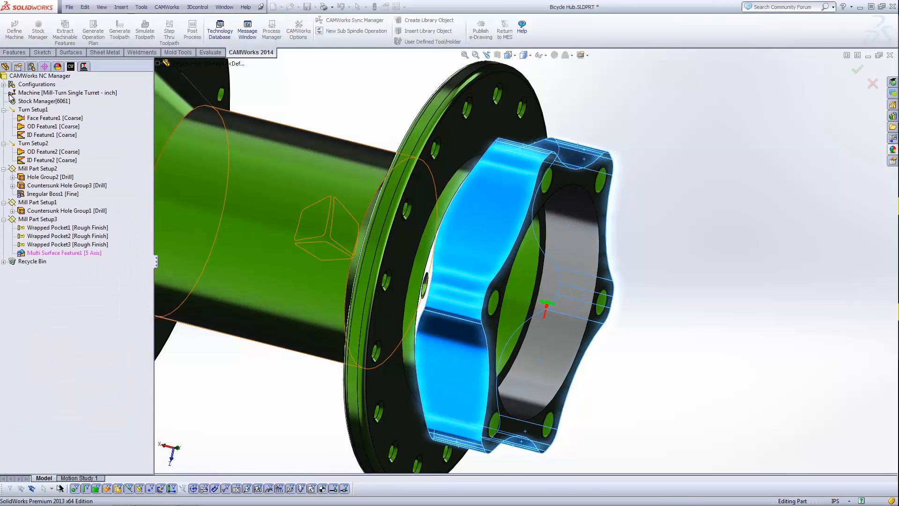
# Generate the operation plan for the 5 Axis multi surface feature and open the parameters of its multiaxis mill operation.
pyautogui.rightClick(70, 254)
pyautogui.click(102, 295)
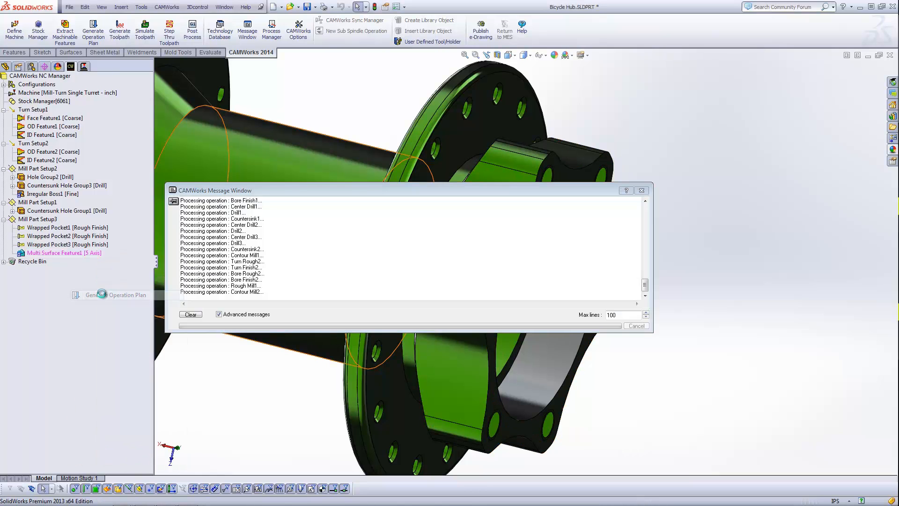
pyautogui.click(80, 329)
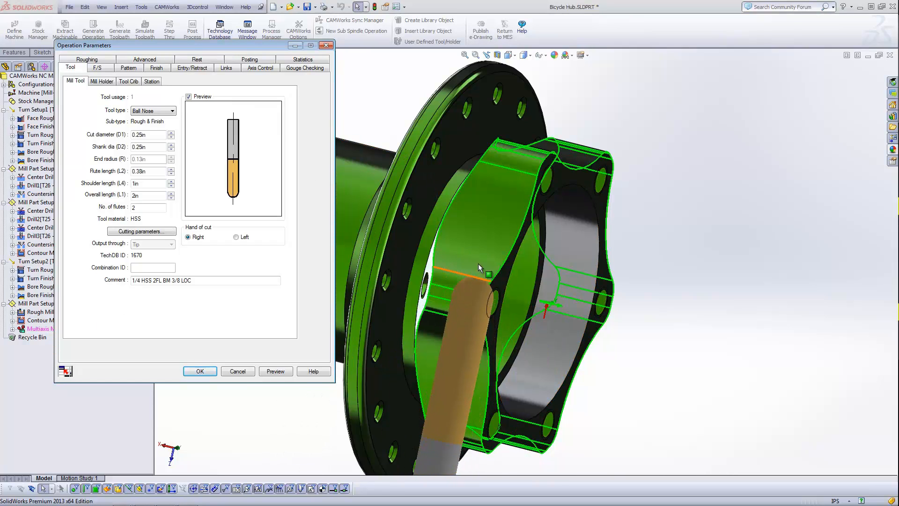
# Set the multiaxis operation's axis control to 4 Axis with the tool pointing to the rotary axis.
pyautogui.click(249, 69)
pyautogui.click(171, 93)
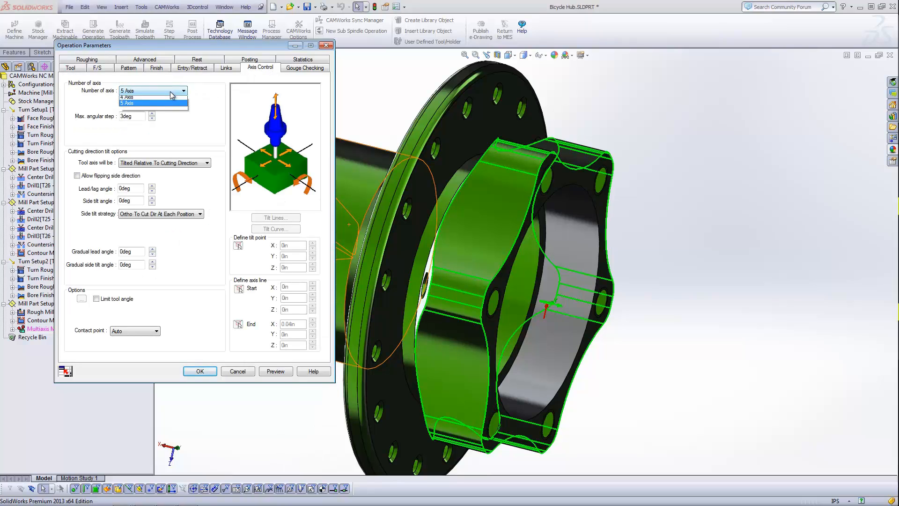
pyautogui.click(161, 103)
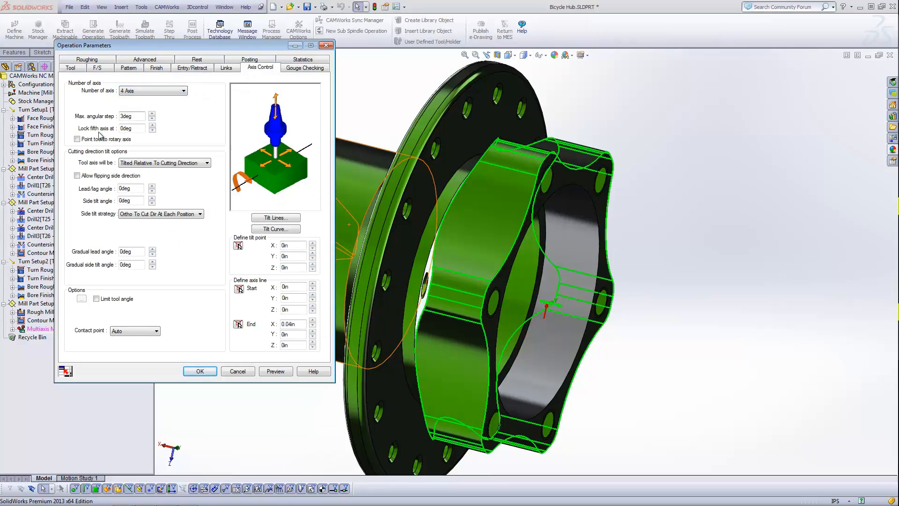
pyautogui.click(77, 139)
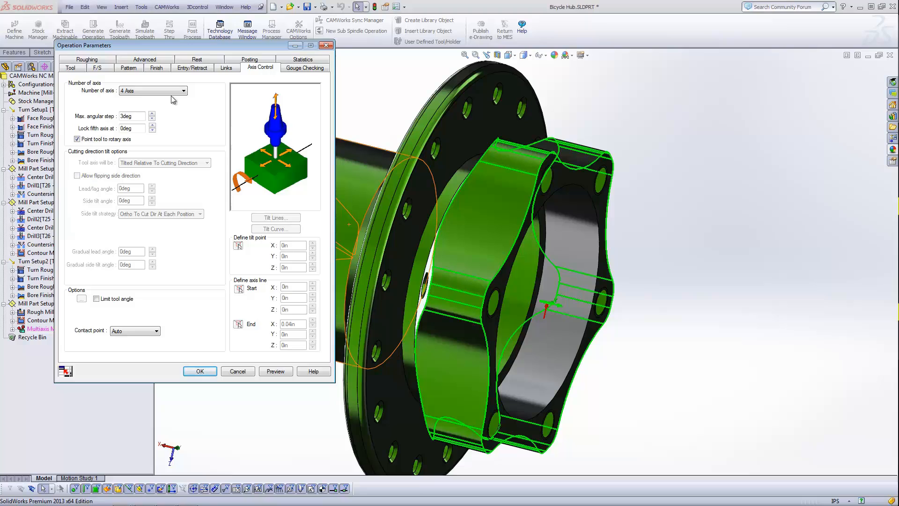
# Change the multiaxis operation's pattern type to Flowline Between Curves.
pyautogui.click(135, 68)
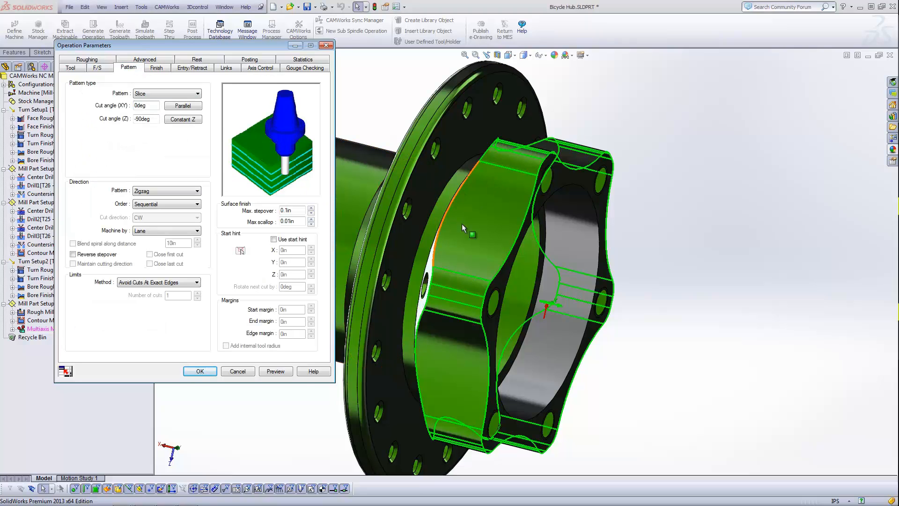
pyautogui.scroll(1, 431, 208)
pyautogui.click(194, 94)
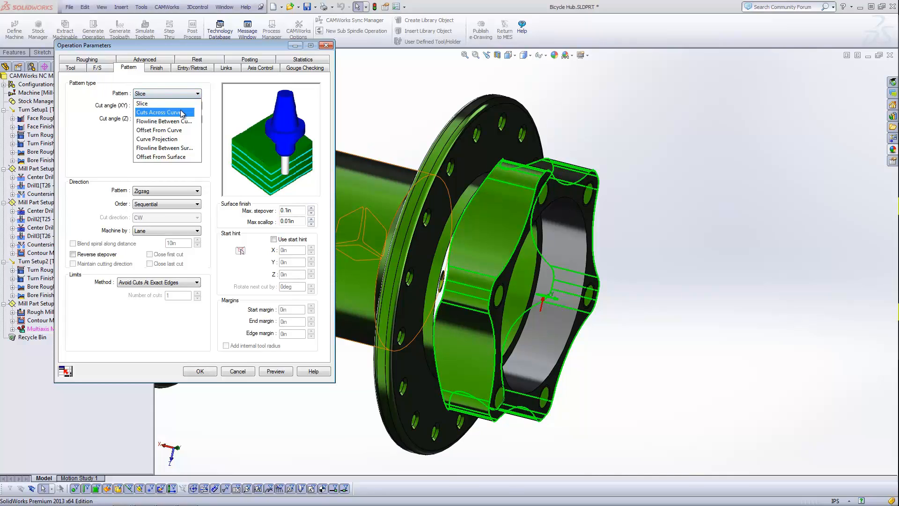
pyautogui.click(179, 122)
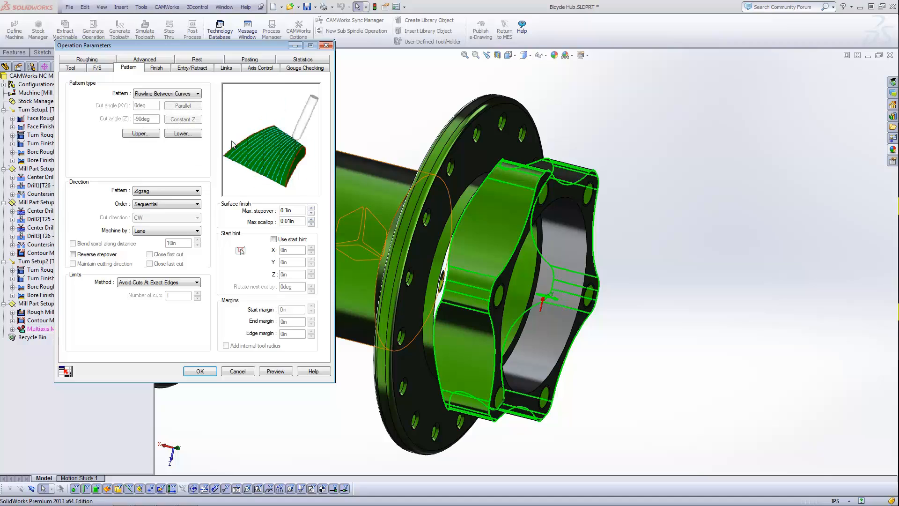
# Keep Flowline Between Curves as the pattern and assign the Upper sketch on the boss's outer end as the upper curve.
pyautogui.click(182, 95)
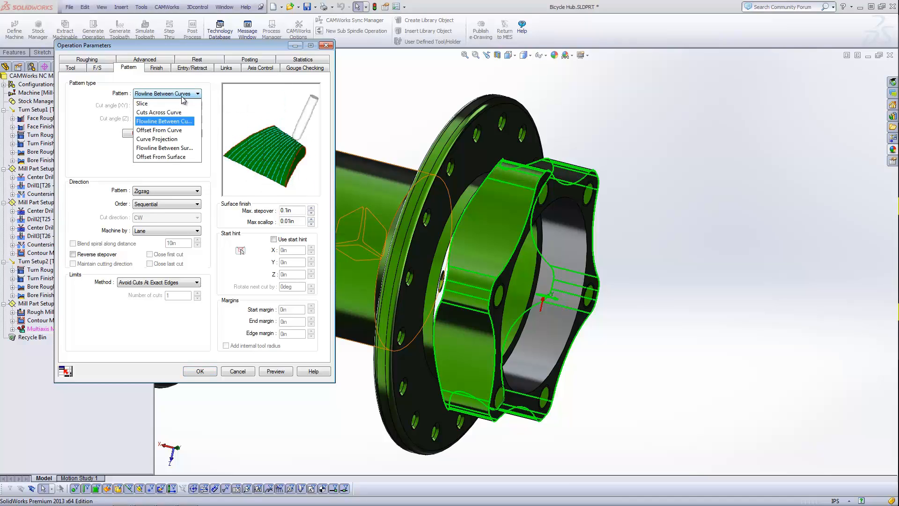
pyautogui.click(177, 121)
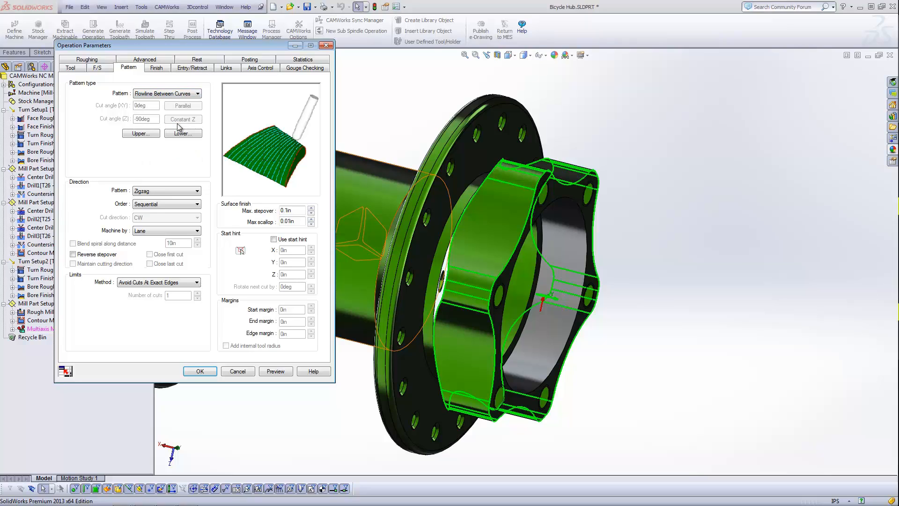
pyautogui.click(151, 134)
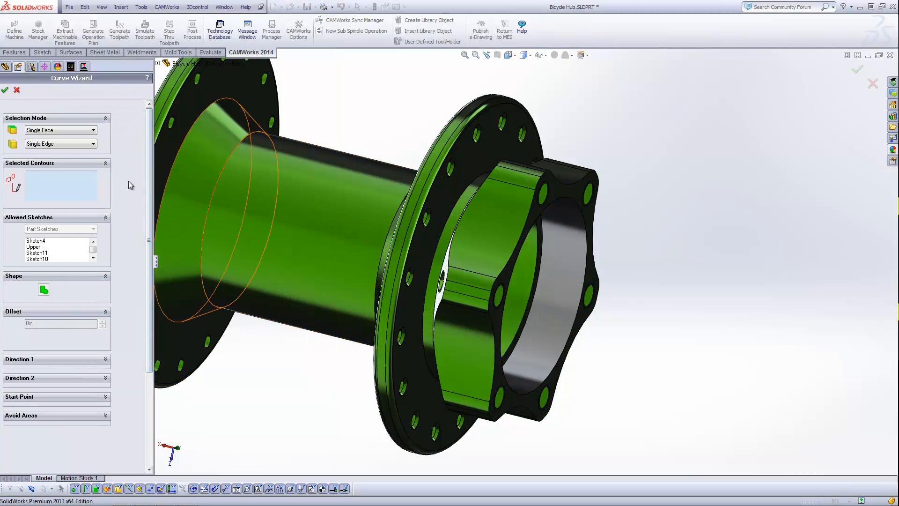
pyautogui.click(495, 237)
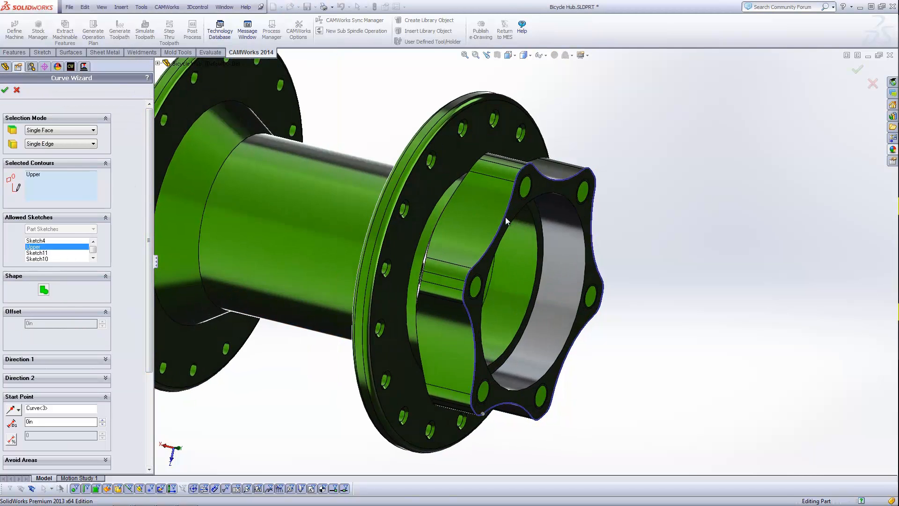
pyautogui.click(5, 90)
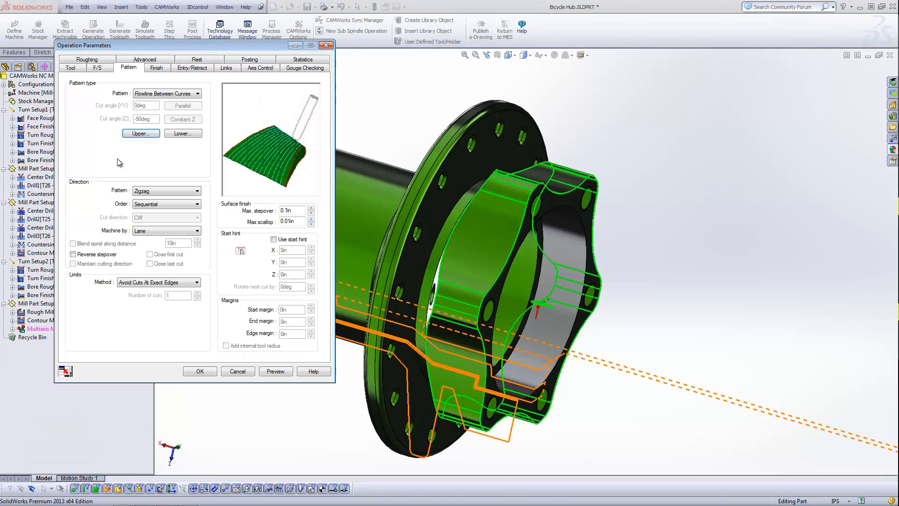
# Assign the Lower sketch at the base of the lobed boss as the flowline pattern's lower curve.
pyautogui.click(183, 134)
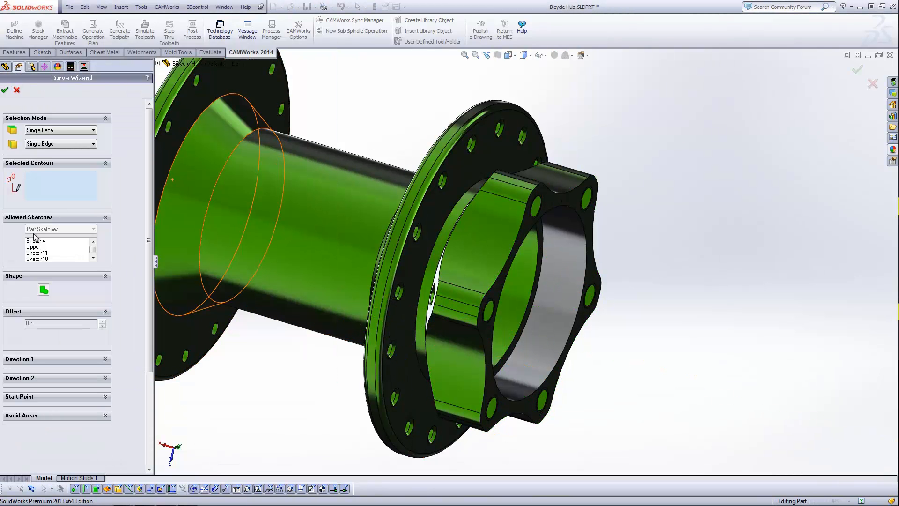
pyautogui.click(94, 258)
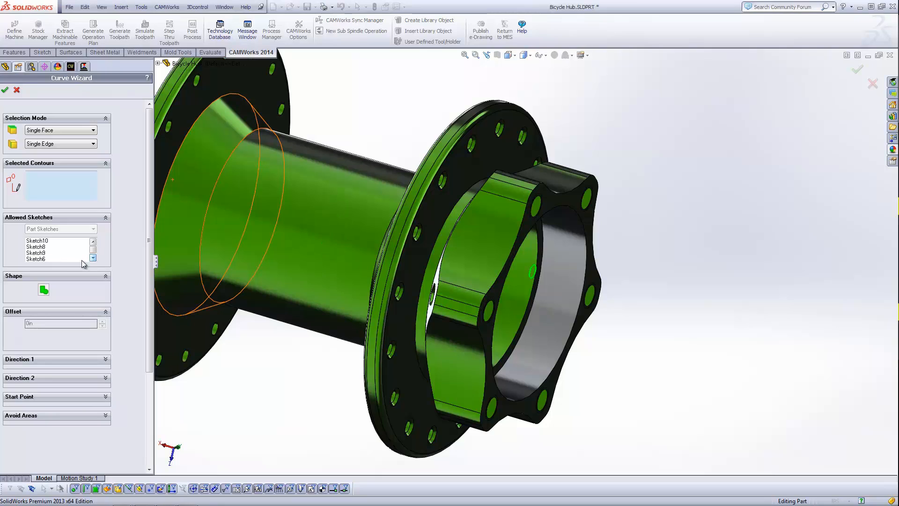
pyautogui.click(93, 257)
pyautogui.click(93, 257)
pyautogui.click(94, 258)
pyautogui.click(93, 258)
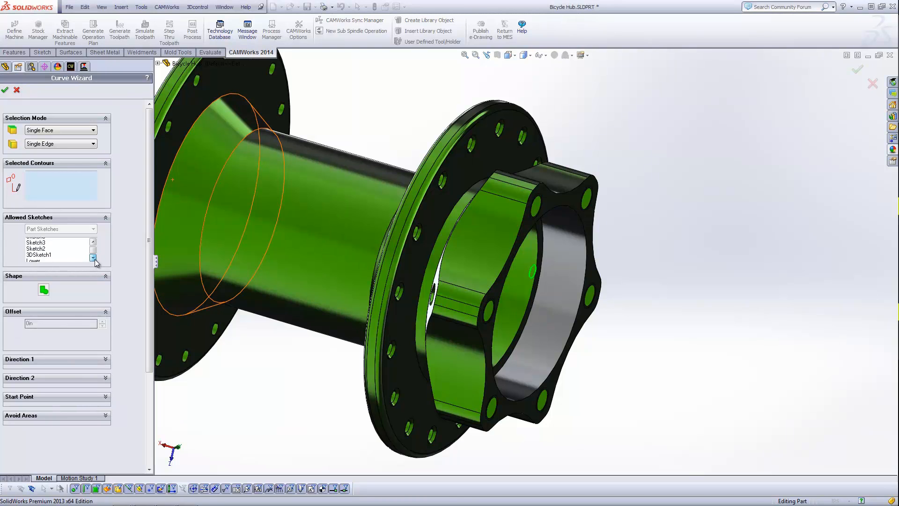
pyautogui.click(93, 258)
pyautogui.click(35, 259)
pyautogui.scroll(-5, 518, 184)
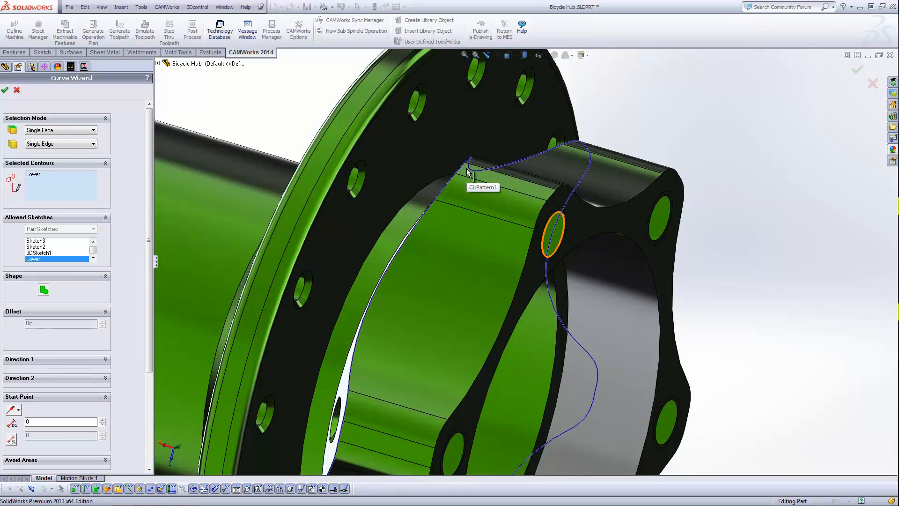
pyautogui.click(5, 90)
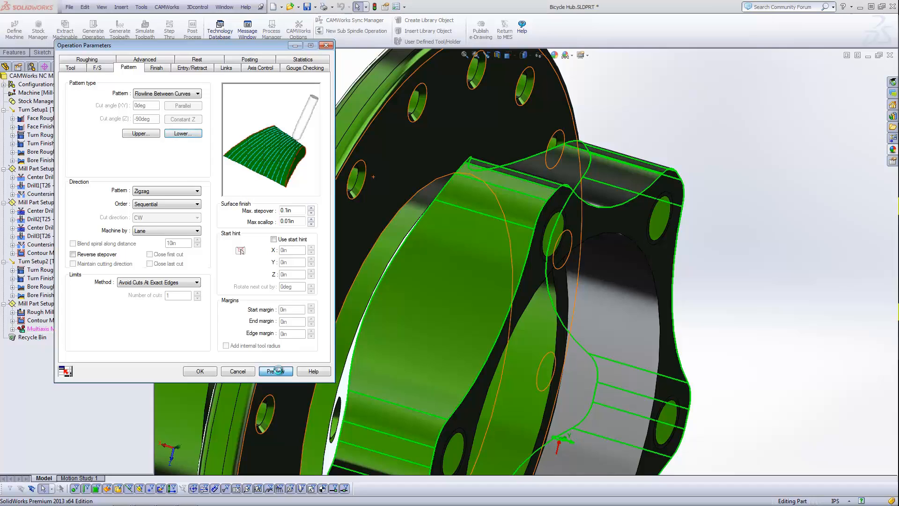
# Preview the multiaxis mill toolpath, confirming Local execution as the processing method in CAMWorks (X) Connect.
pyautogui.click(275, 371)
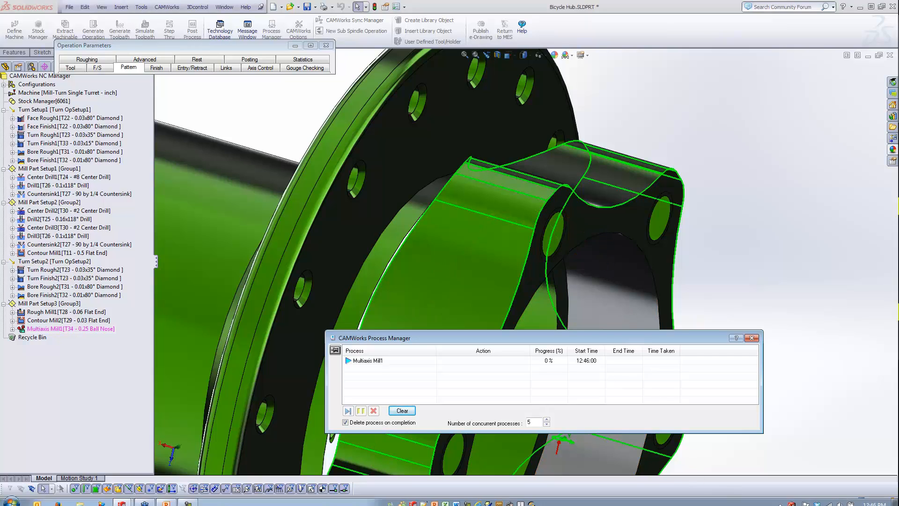
pyautogui.click(791, 500)
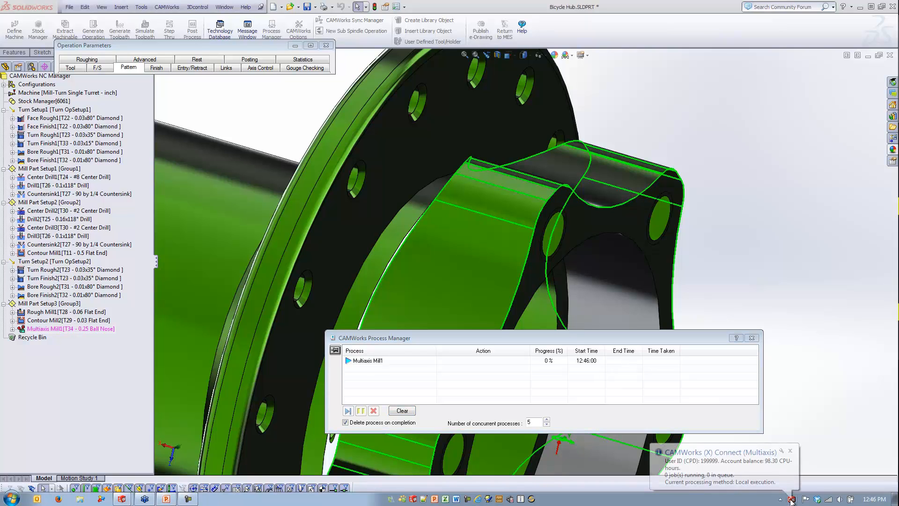
pyautogui.rightClick(792, 500)
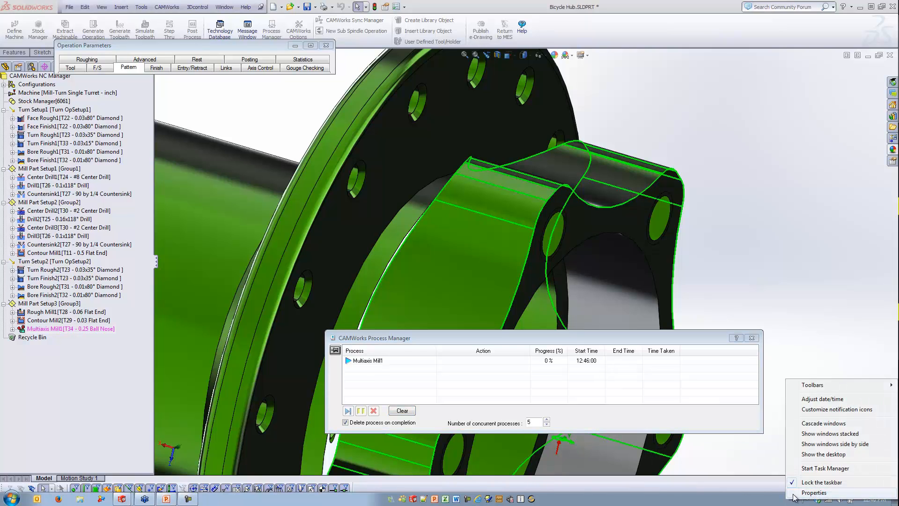
pyautogui.click(775, 466)
pyautogui.click(794, 499)
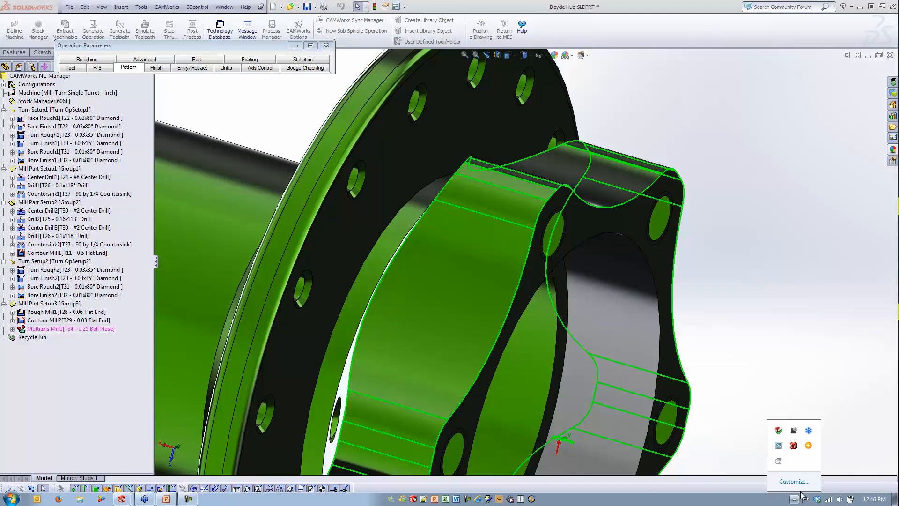
pyautogui.click(793, 449)
pyautogui.click(794, 450)
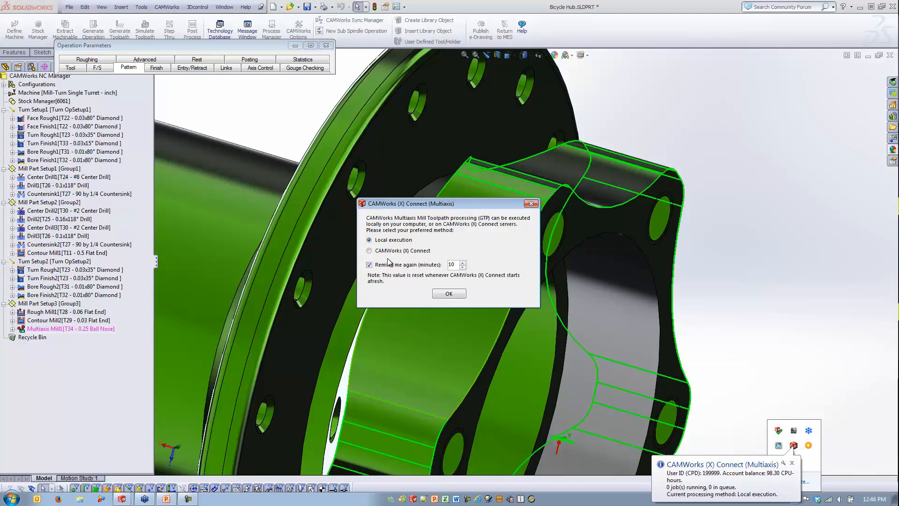
pyautogui.click(448, 293)
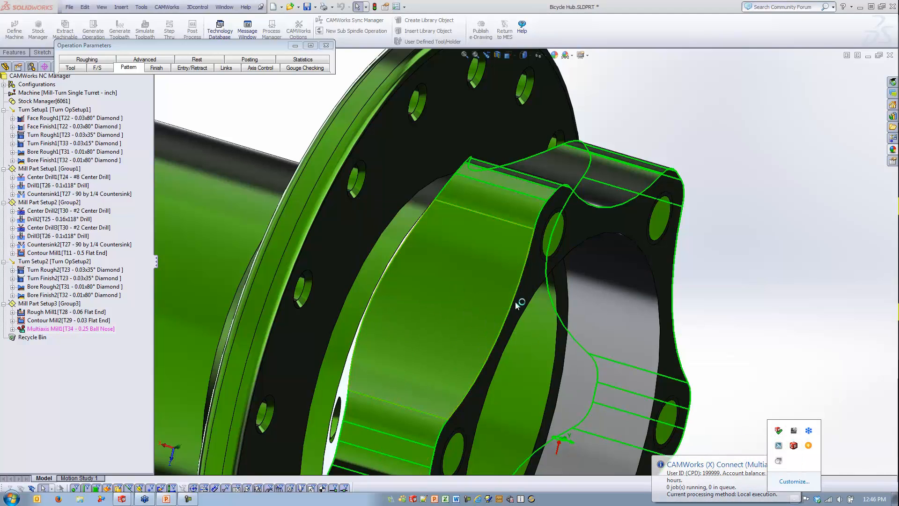
pyautogui.click(705, 309)
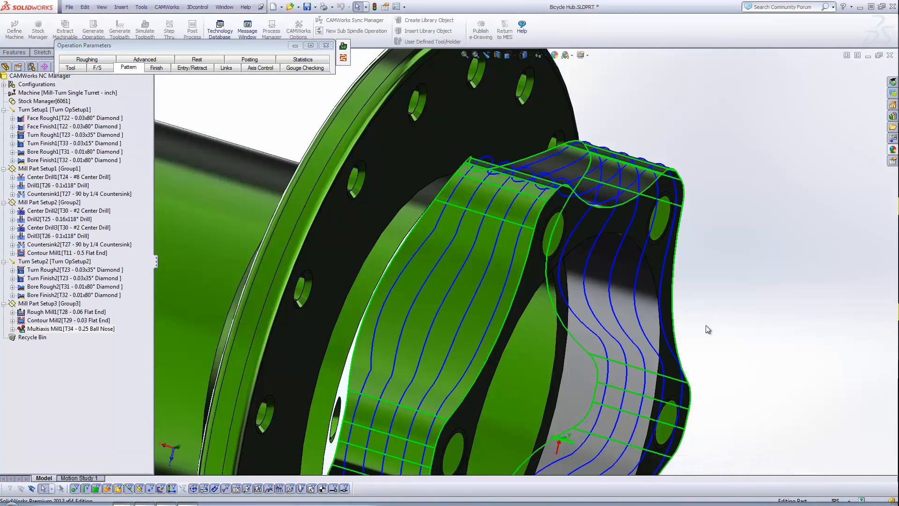
# Examine the previewed flowline toolpath around the lobed boss, including its approach and retract moves.
pyautogui.scroll(3, 705, 324)
pyautogui.scroll(4, 620, 342)
pyautogui.moveTo(545, 369)
pyautogui.mouseDown(button='middle')
pyautogui.moveTo(557, 344)
pyautogui.moveTo(531, 341)
pyautogui.moveTo(547, 371)
pyautogui.mouseUp(button='middle')
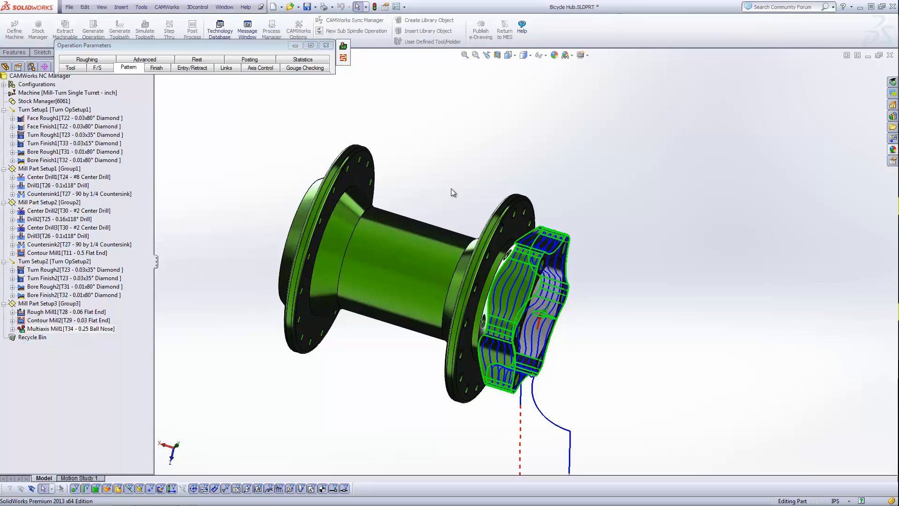
pyautogui.moveTo(450, 189); pyautogui.dragTo(433, 307, button='middle')
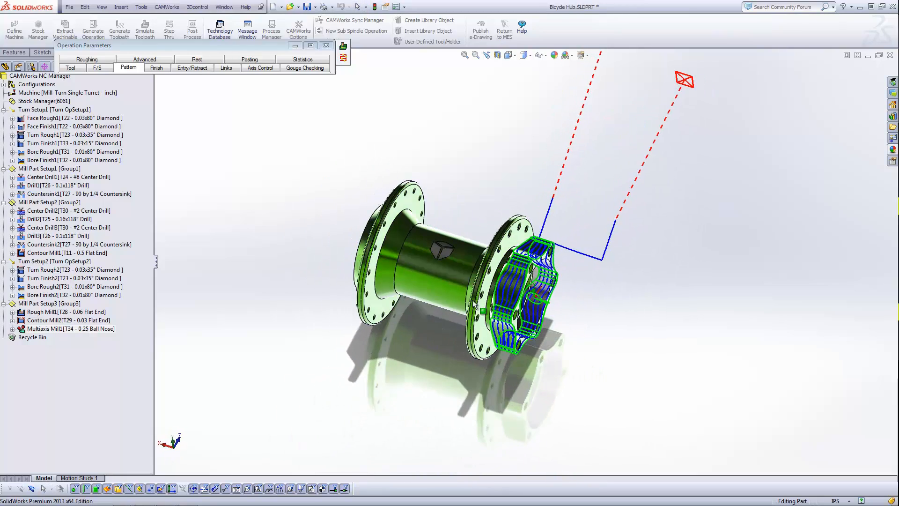
pyautogui.scroll(-2, 538, 238)
pyautogui.scroll(-5, 538, 233)
pyautogui.moveTo(571, 252); pyautogui.dragTo(555, 279, button='middle')
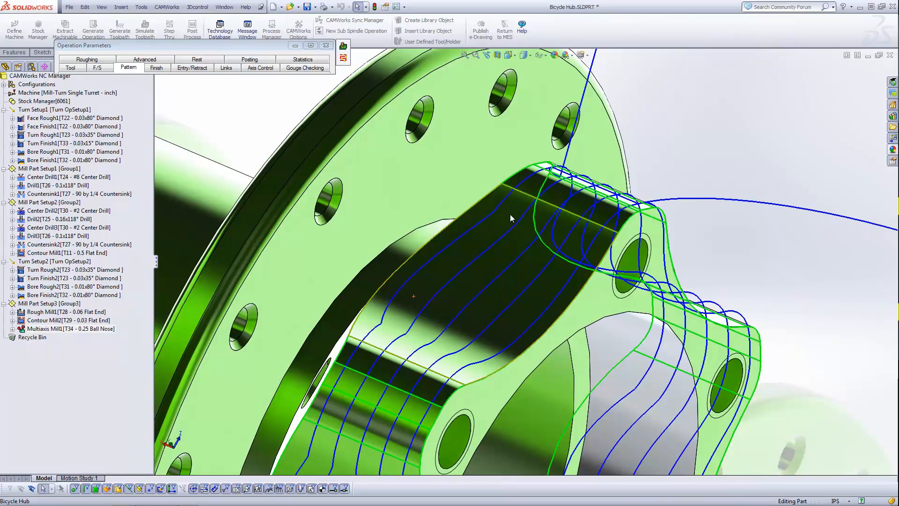
pyautogui.scroll(8, 492, 334)
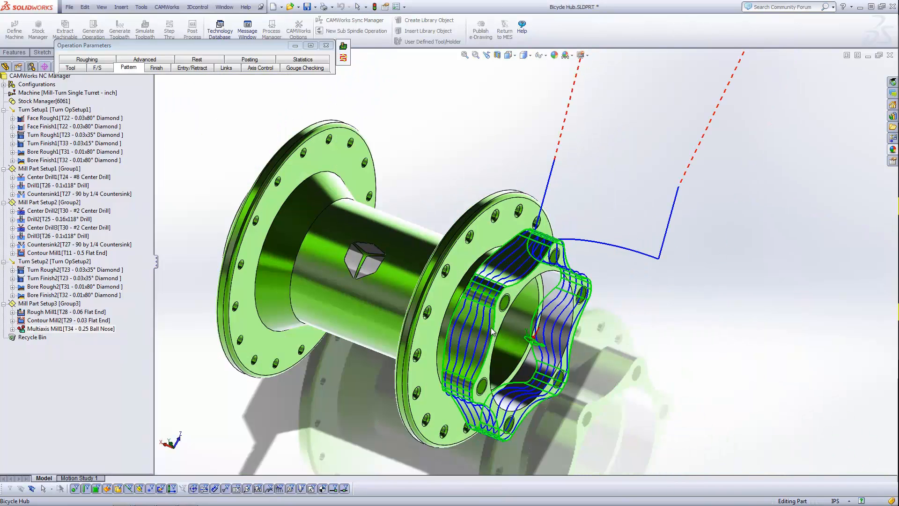
pyautogui.moveTo(492, 330); pyautogui.dragTo(492, 333, button='middle')
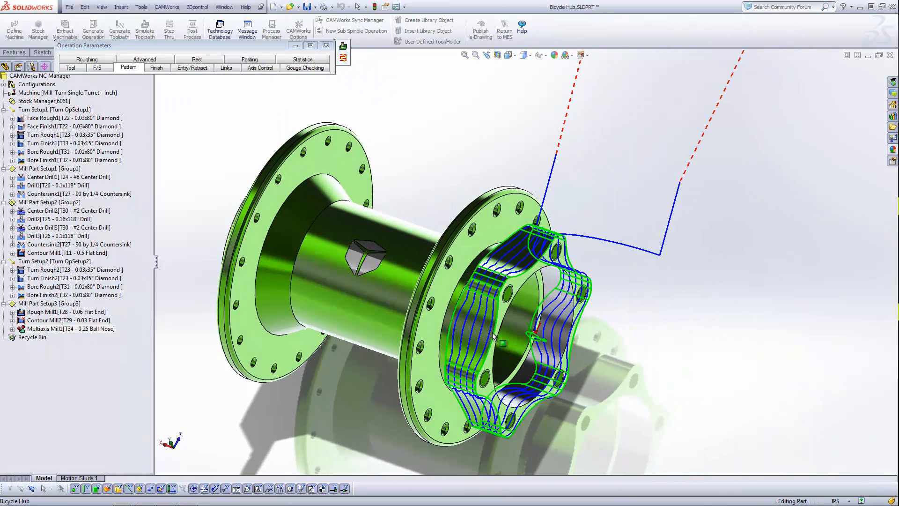
pyautogui.moveTo(325, 79); pyautogui.dragTo(324, 83, button='middle')
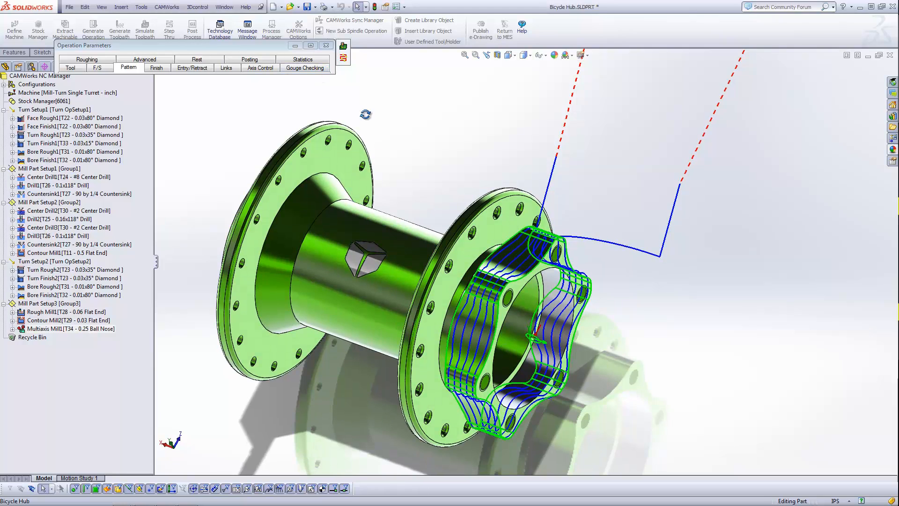
pyautogui.moveTo(506, 256)
pyautogui.mouseDown(button='middle')
pyautogui.moveTo(511, 270)
pyautogui.moveTo(500, 291)
pyautogui.mouseUp(button='middle')
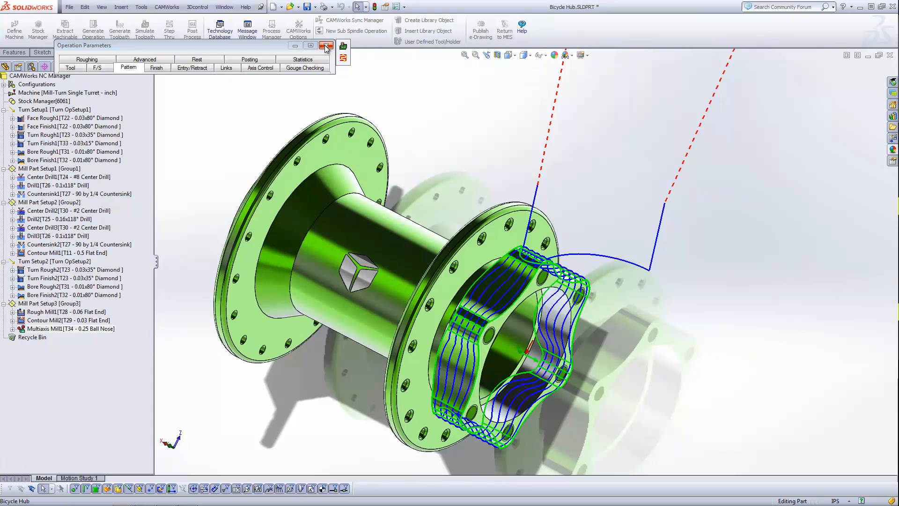
# Accept the multiaxis operation's parameters and decline regenerating the toolpaths.
pyautogui.moveTo(325, 46)
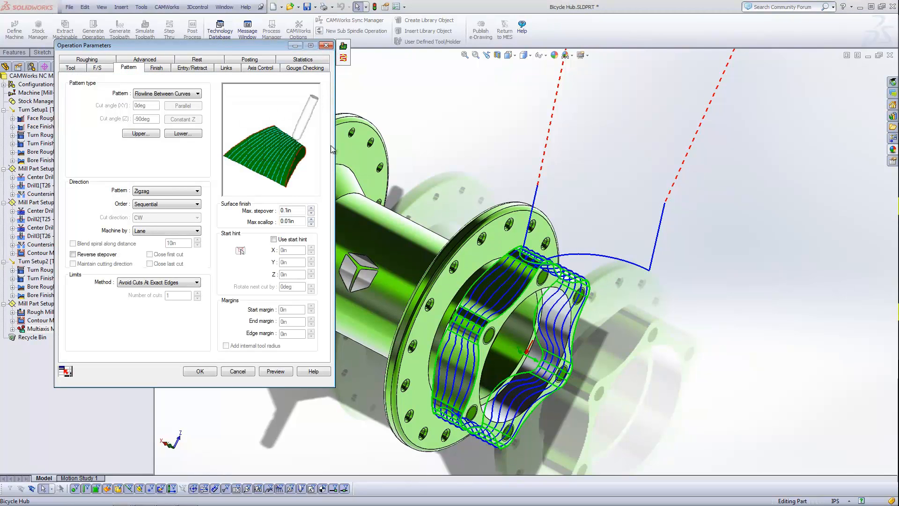
pyautogui.click(200, 371)
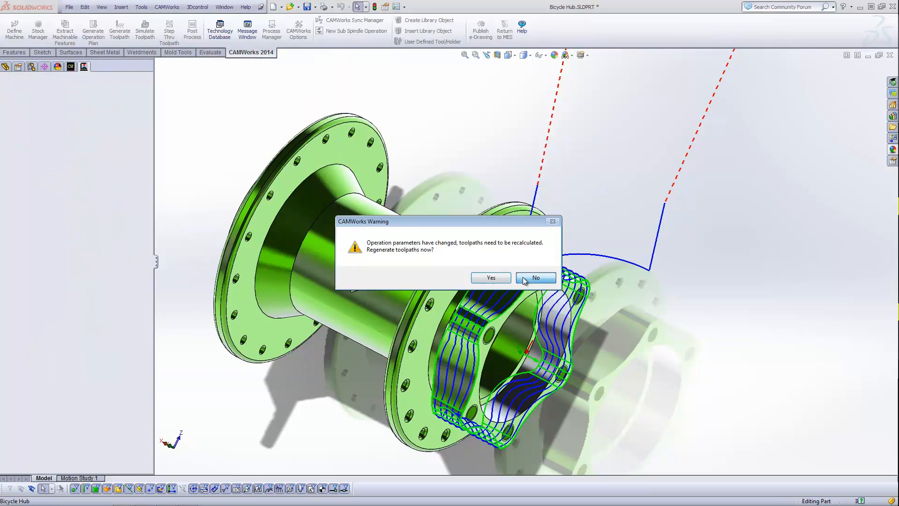
pyautogui.click(523, 277)
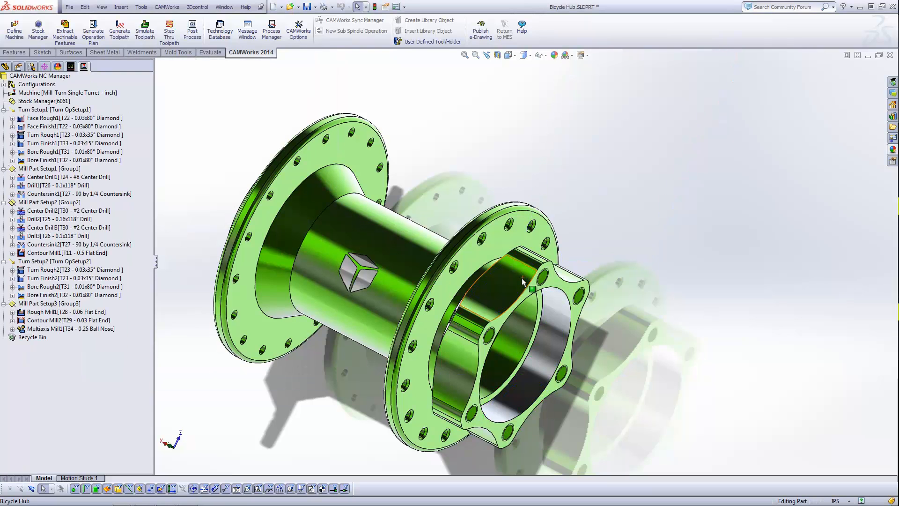
# Reorder the operation tree so Mill Part Setup1 follows Turn Setup2, directly before Mill Part Setup3.
pyautogui.click(71, 66)
pyautogui.click(83, 67)
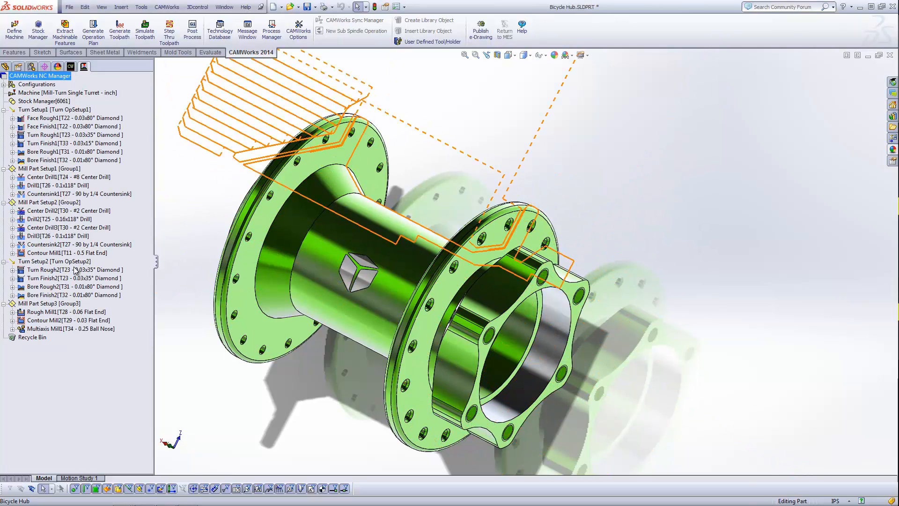
pyautogui.moveTo(226, 147); pyautogui.dragTo(280, 179, button='middle')
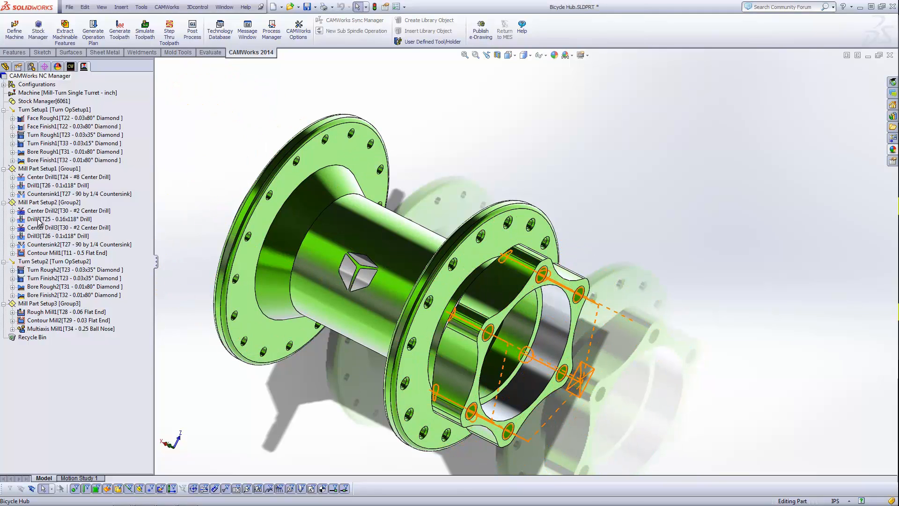
pyautogui.click(32, 168)
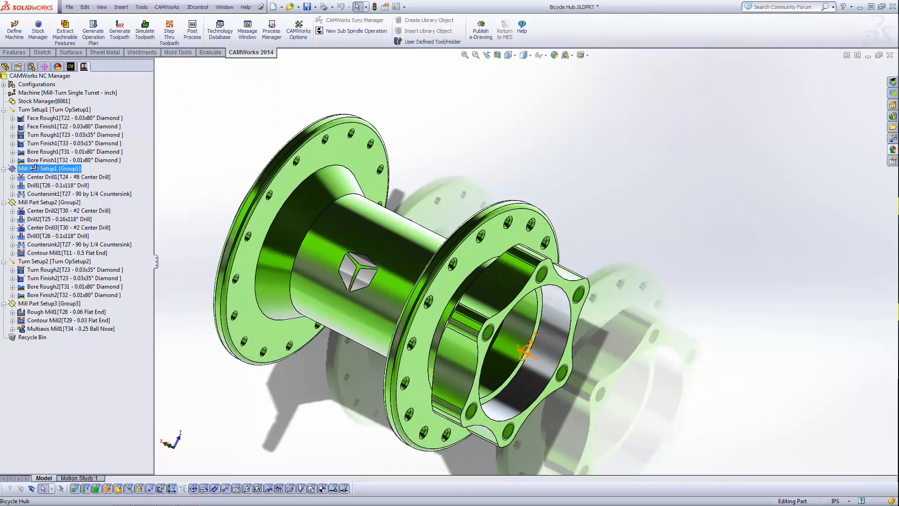
pyautogui.moveTo(33, 167); pyautogui.dragTo(36, 265)
pyautogui.click(188, 168)
pyautogui.click(29, 170)
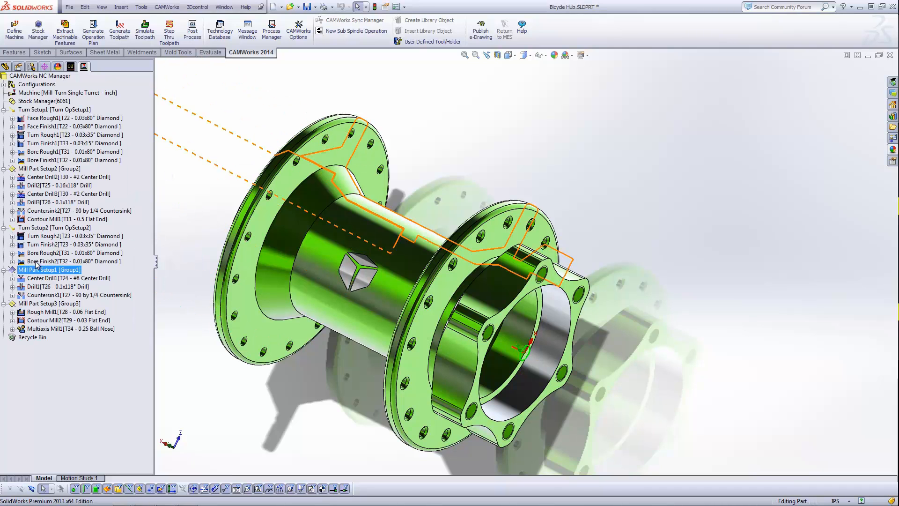
pyautogui.click(133, 196)
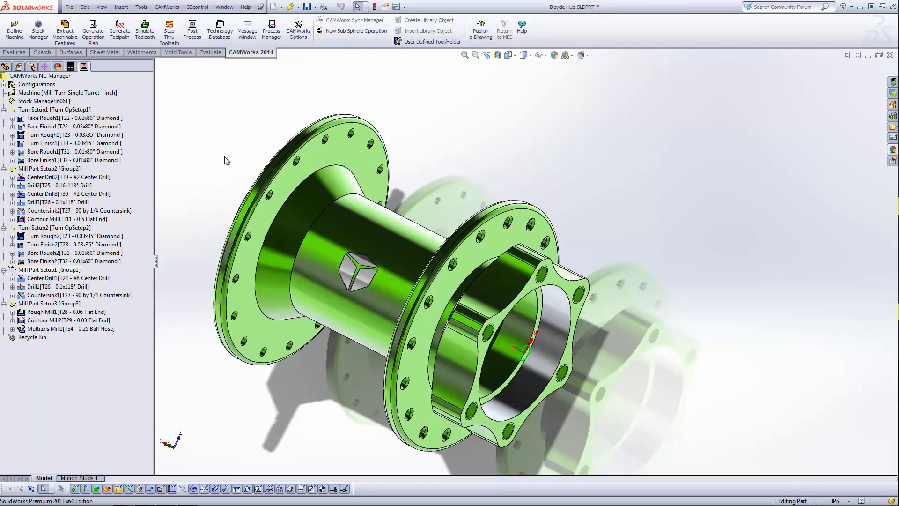
# Add a new main spindle turn setup and place it directly before Turn Setup2 in the operation tree.
pyautogui.moveTo(225, 160)
pyautogui.mouseDown(button='middle')
pyautogui.moveTo(232, 182)
pyautogui.moveTo(227, 165)
pyautogui.mouseUp(button='middle')
pyautogui.moveTo(382, 259); pyautogui.dragTo(383, 239, button='middle')
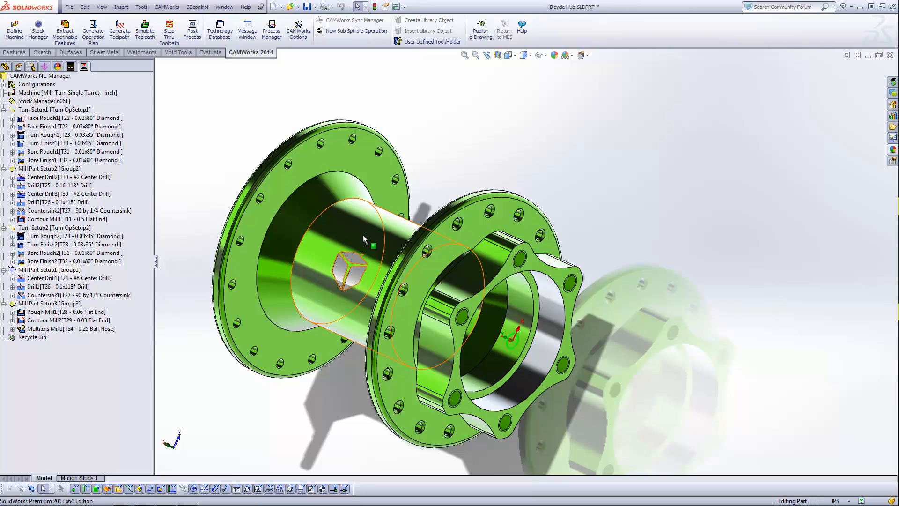
pyautogui.rightClick(47, 111)
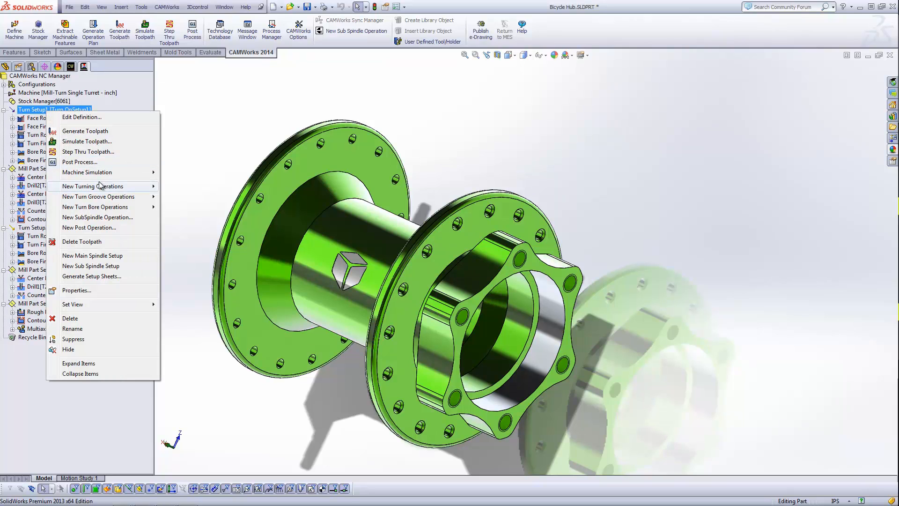
pyautogui.moveTo(102, 189)
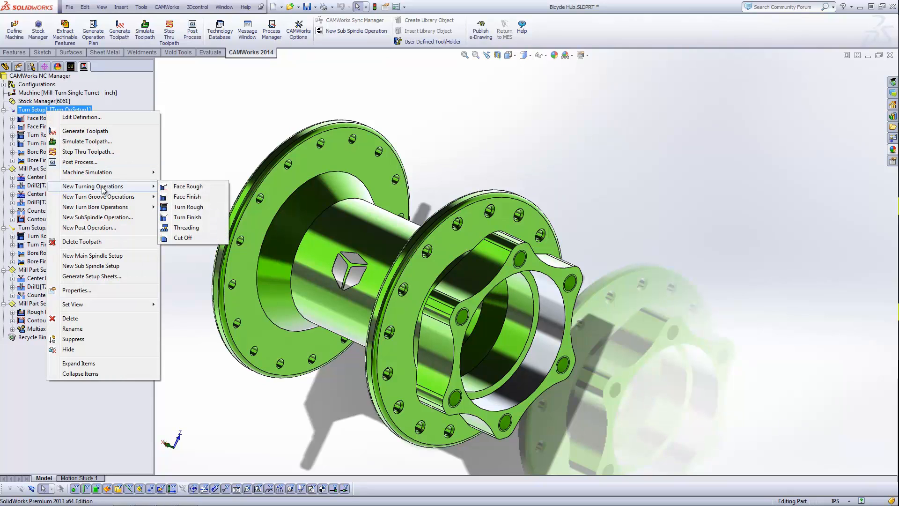
pyautogui.click(92, 256)
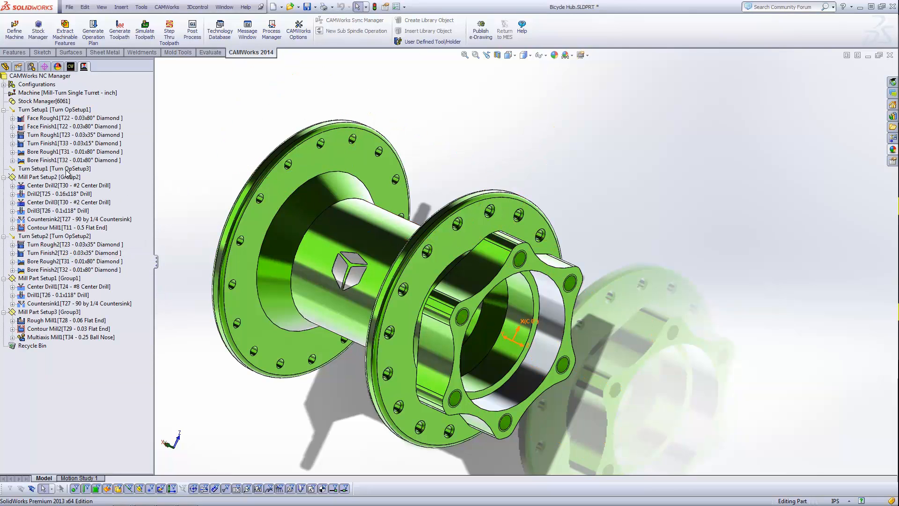
pyautogui.moveTo(39, 227); pyautogui.dragTo(37, 177)
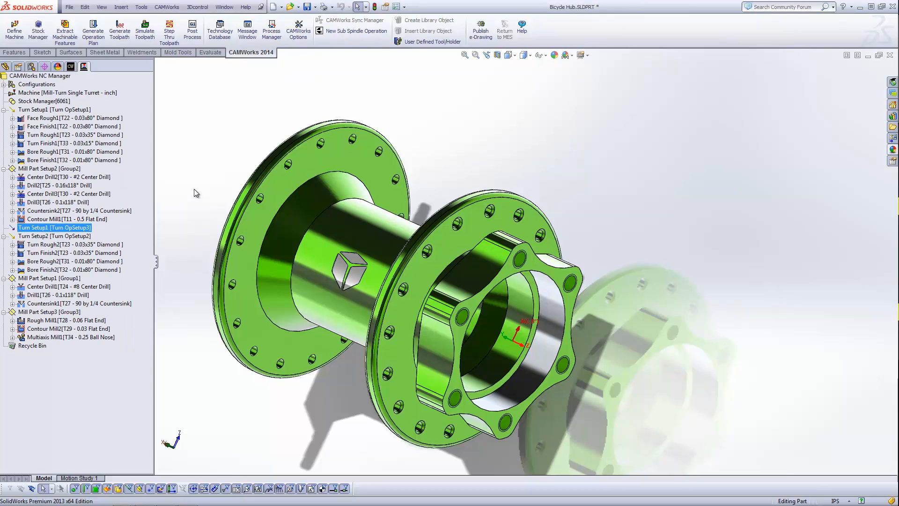
# Create a sub spindle operation in the new empty turn setup using the Standard transfer template.
pyautogui.rightClick(56, 229)
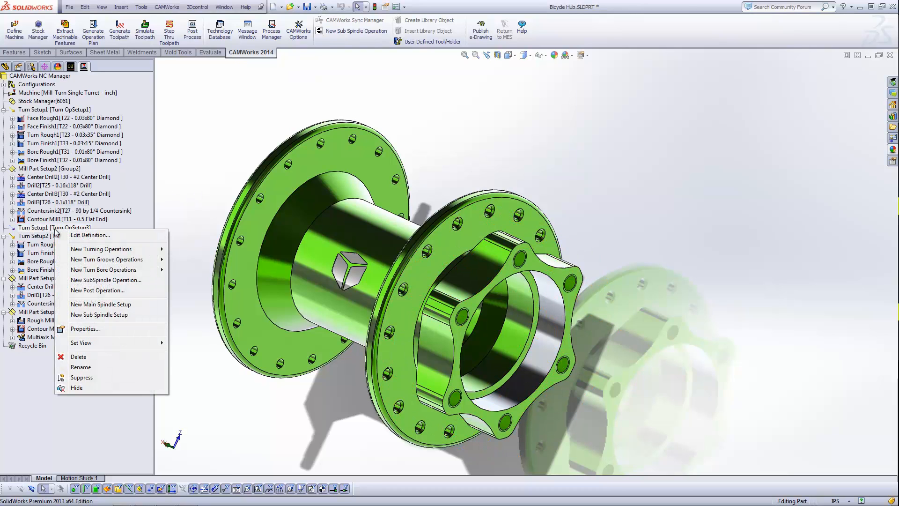
pyautogui.click(109, 282)
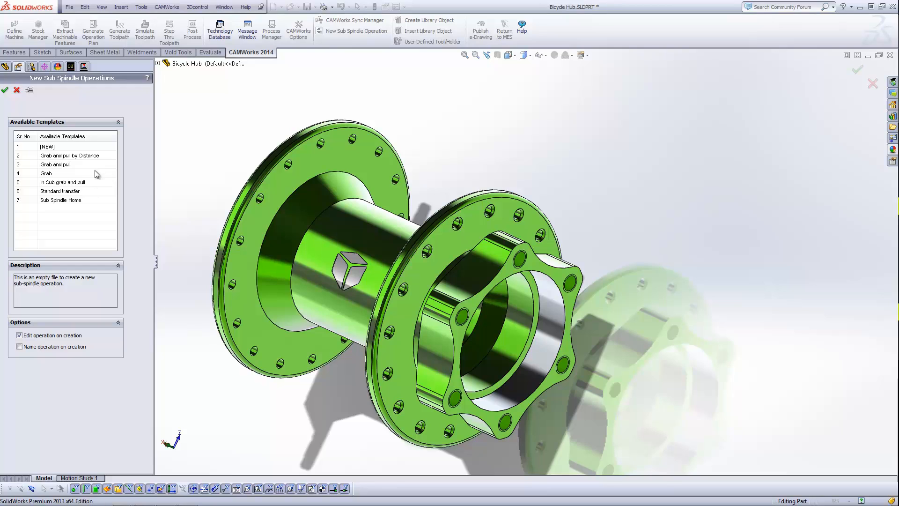
pyautogui.click(75, 192)
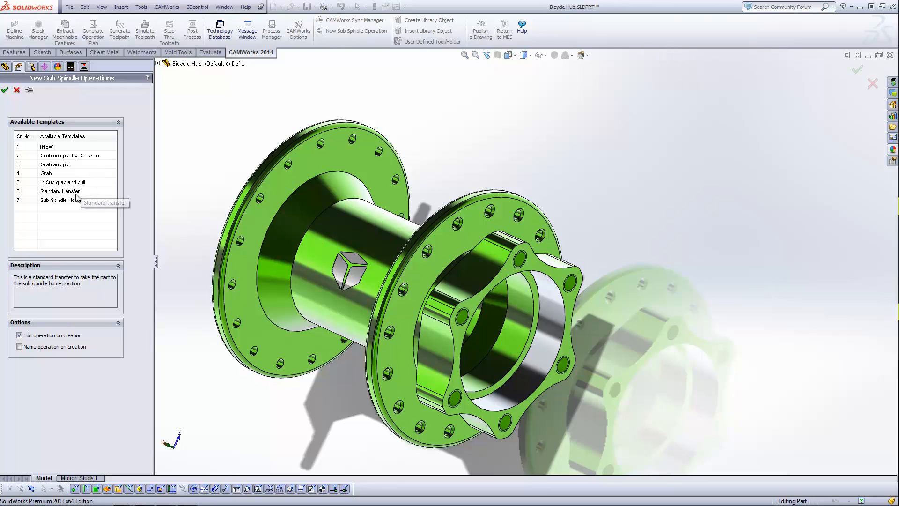
pyautogui.click(5, 90)
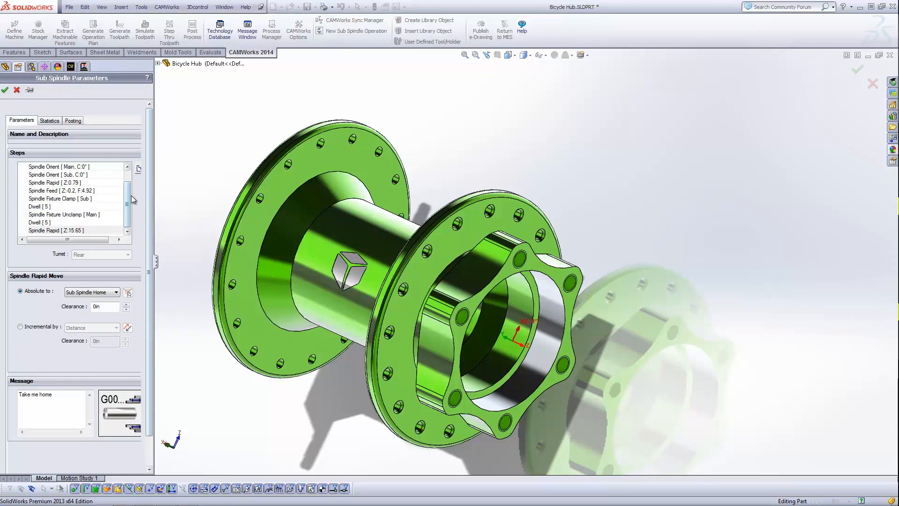
# Review the transfer's step sequence through the final spindle rapid move and accept the sub spindle parameters.
pyautogui.moveTo(129, 192); pyautogui.dragTo(128, 179)
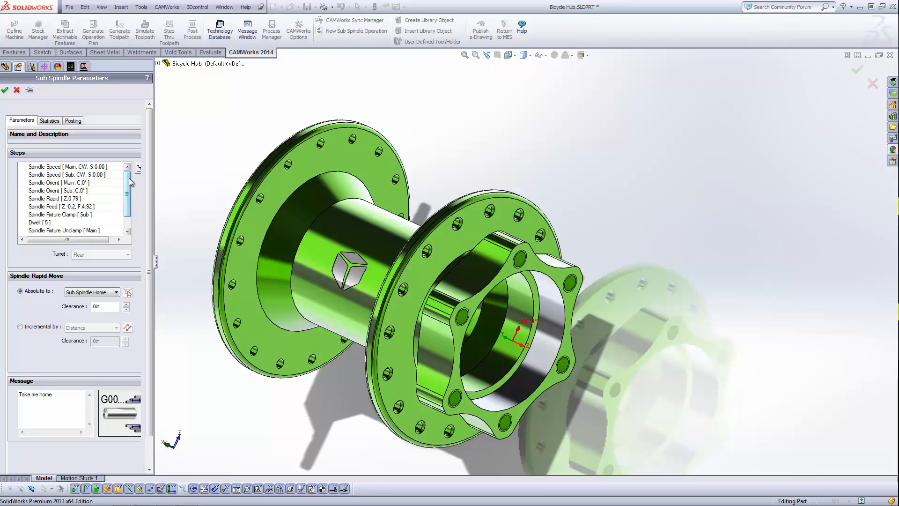
pyautogui.scroll(-1, 129, 180)
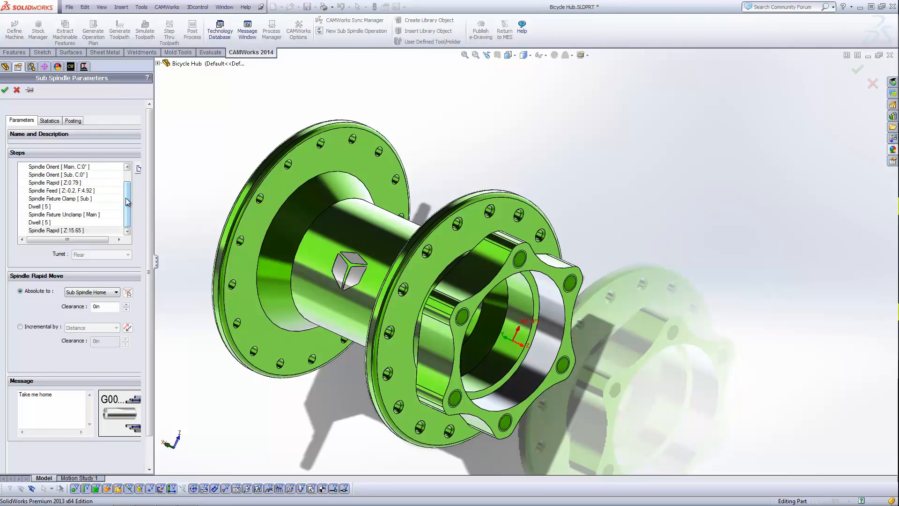
pyautogui.click(51, 229)
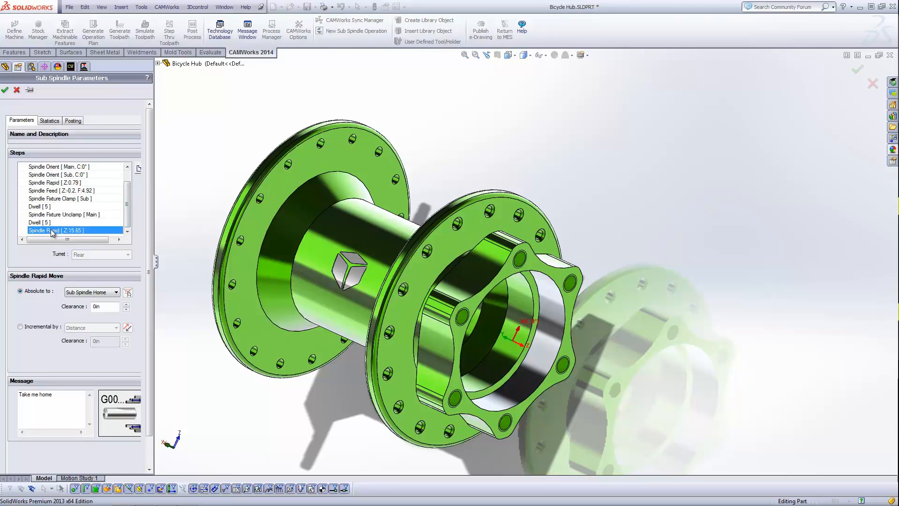
pyautogui.click(5, 89)
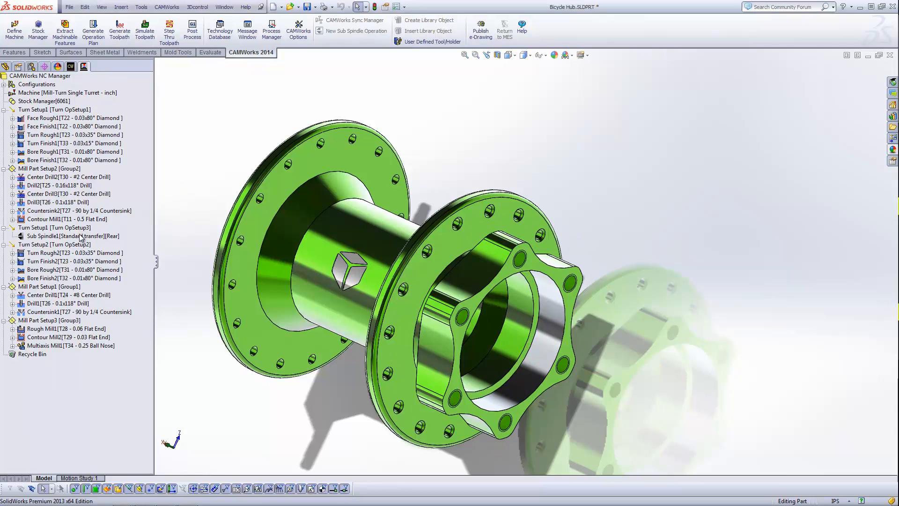
# Start post-processing the hub program to Bicycle Hub.txt, replacing the existing file.
pyautogui.scroll(3, 323, 254)
pyautogui.moveTo(325, 255); pyautogui.dragTo(425, 271, button='middle')
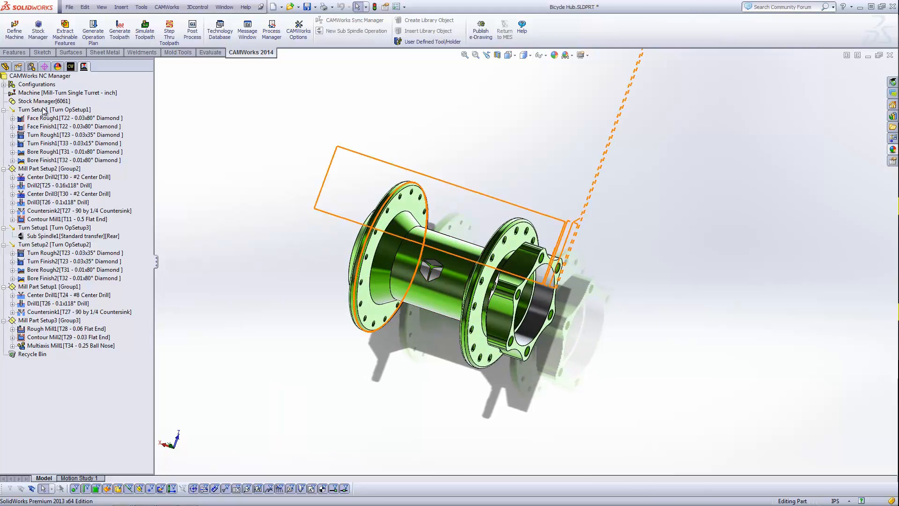
pyautogui.click(419, 263)
pyautogui.click(190, 35)
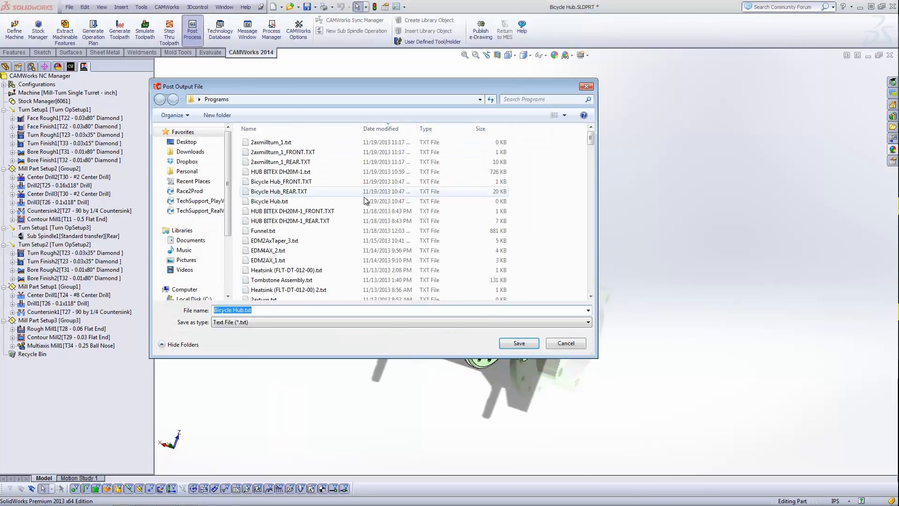
pyautogui.click(511, 344)
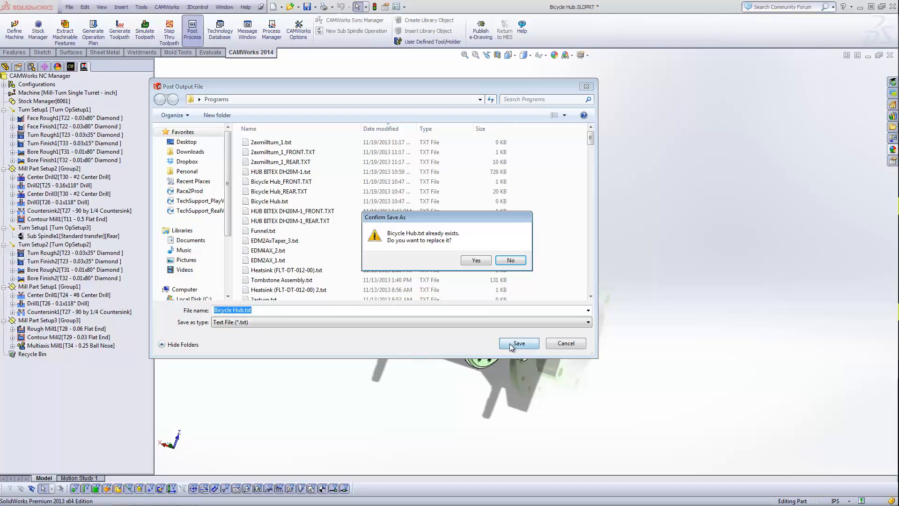
pyautogui.click(476, 260)
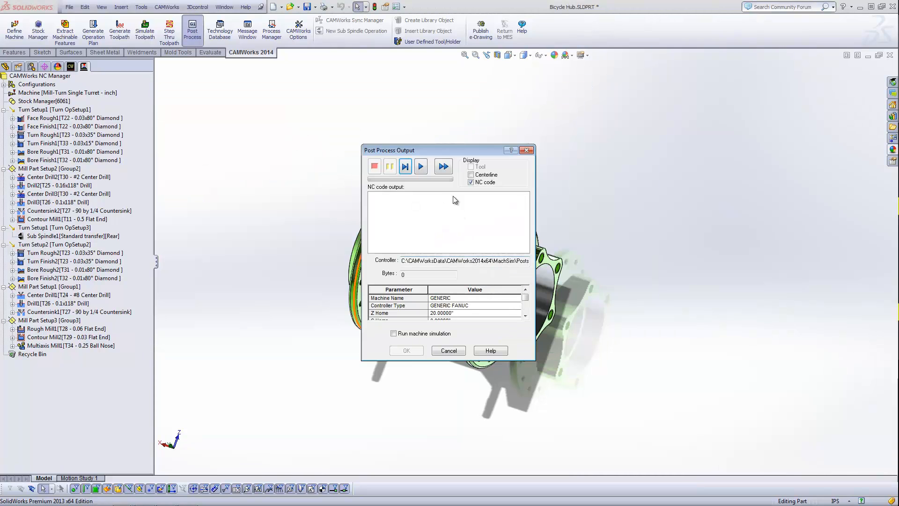
# Generate the NC code for the whole program and accept the post output.
pyautogui.click(422, 167)
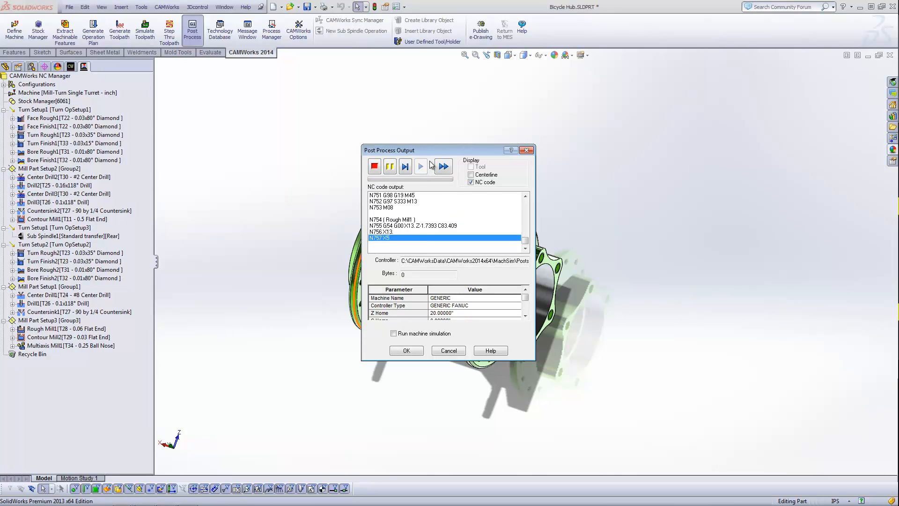
pyautogui.click(442, 167)
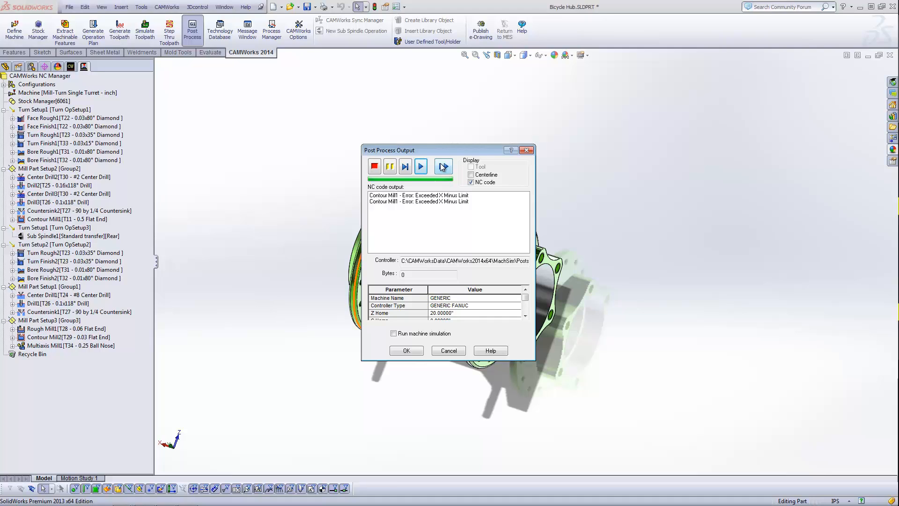
pyautogui.click(407, 350)
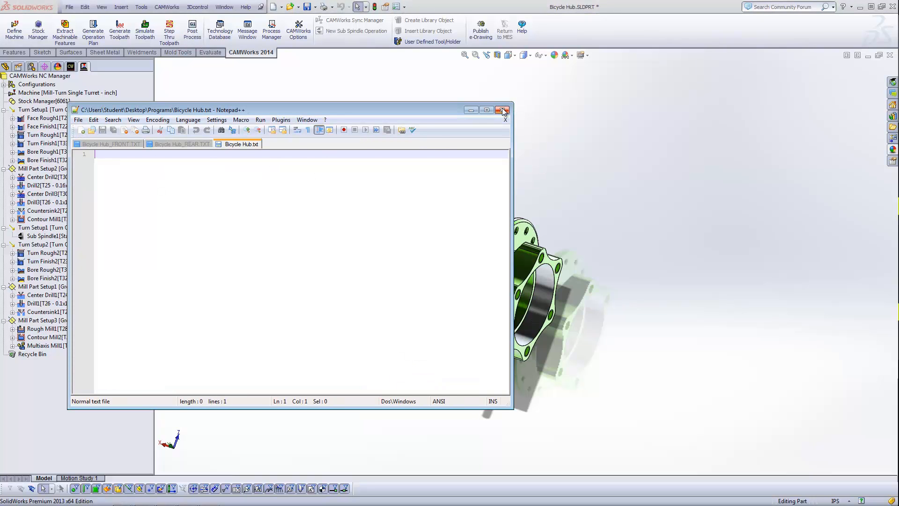
# Open Bicycle Hub_REAR.TXT from the Desktop's Programs folder in Notepad++.
pyautogui.click(78, 119)
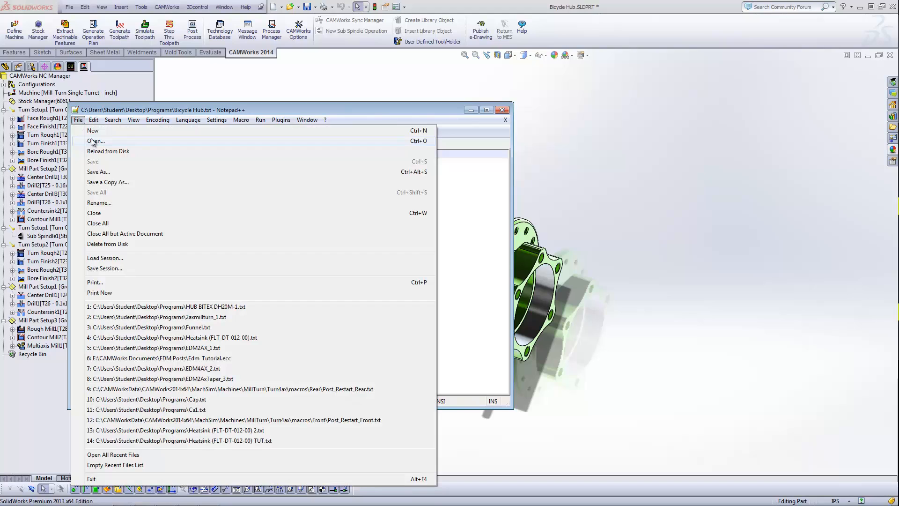
pyautogui.click(92, 141)
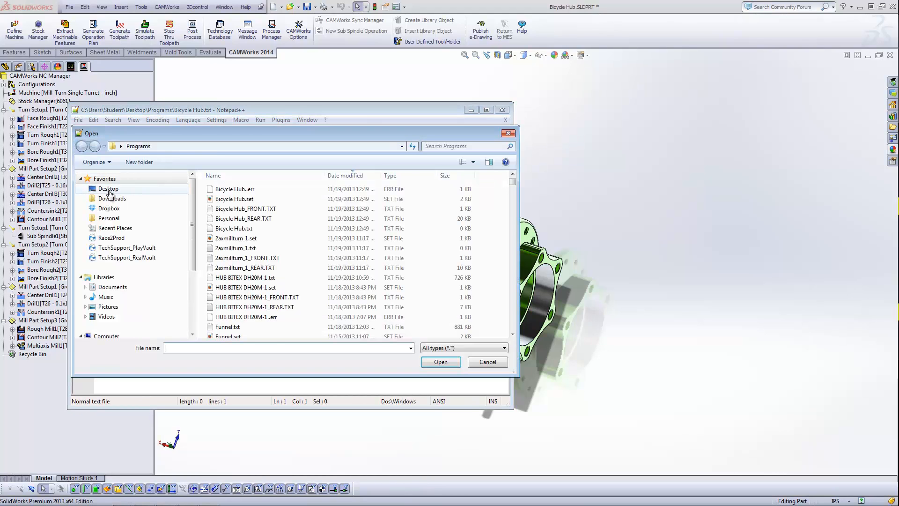
pyautogui.click(110, 190)
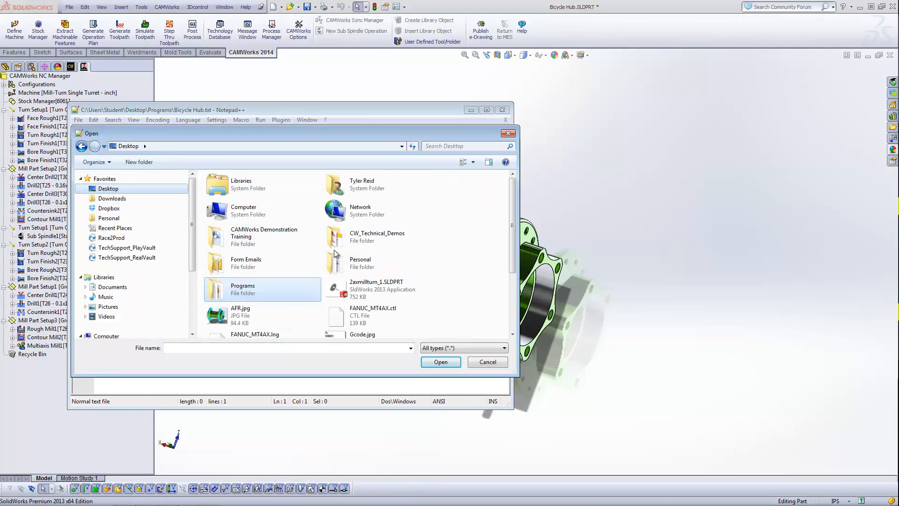
pyautogui.doubleClick(252, 291)
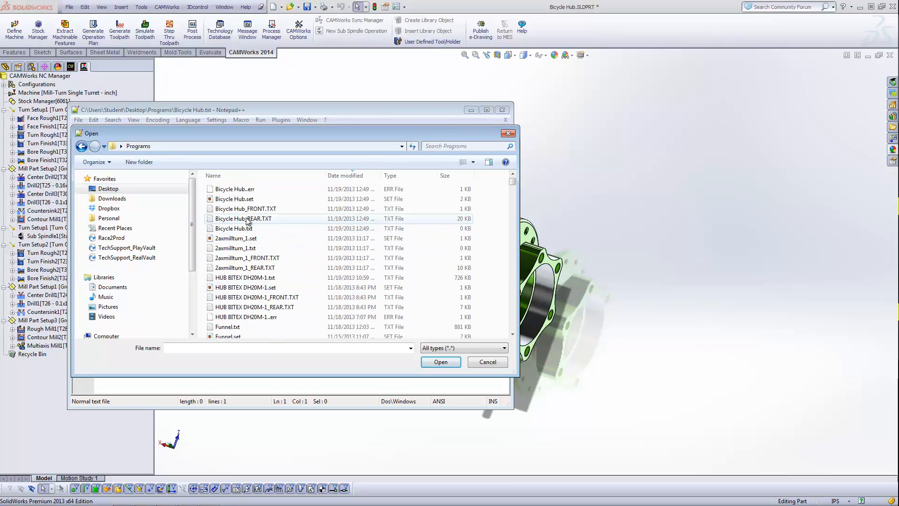
pyautogui.click(248, 219)
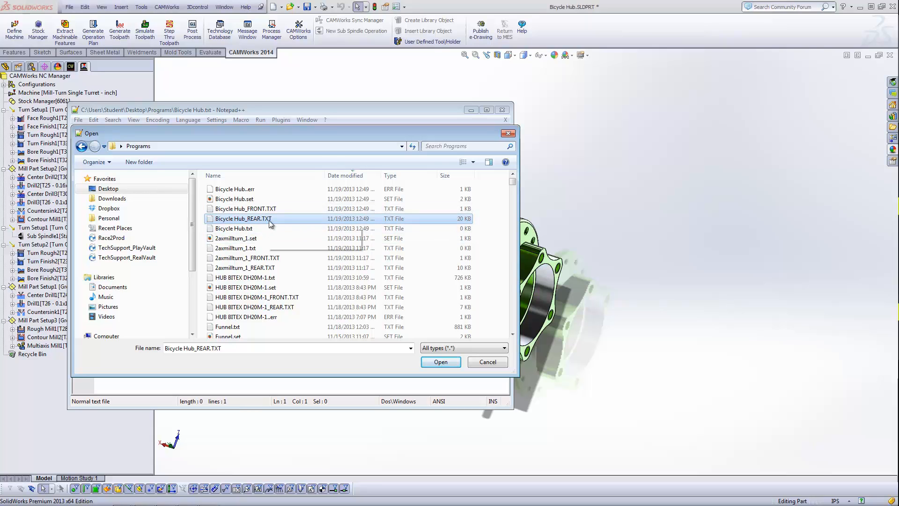
pyautogui.click(435, 361)
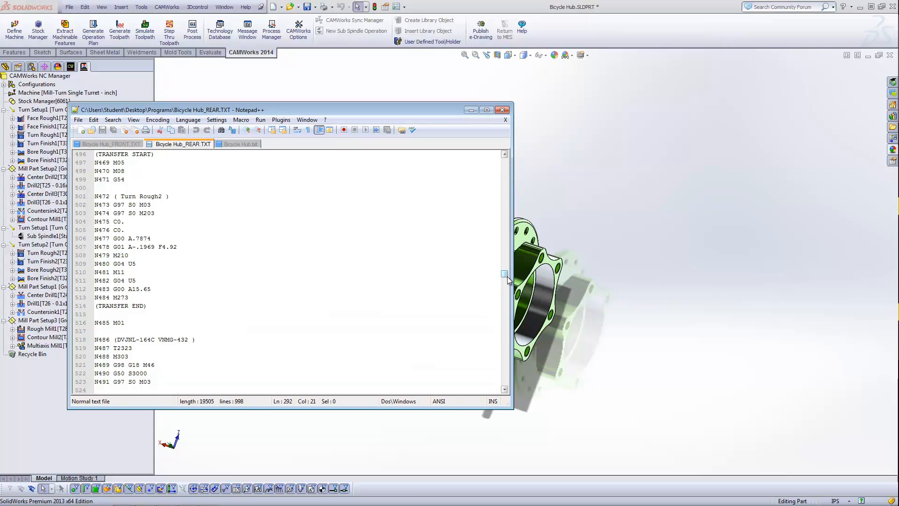
# Examine the NC code block between TRANSFER START and TRANSFER END, return to the program's beginning, and close the editor.
pyautogui.moveTo(507, 276); pyautogui.dragTo(507, 277)
pyautogui.click(99, 178)
pyautogui.doubleClick(99, 178)
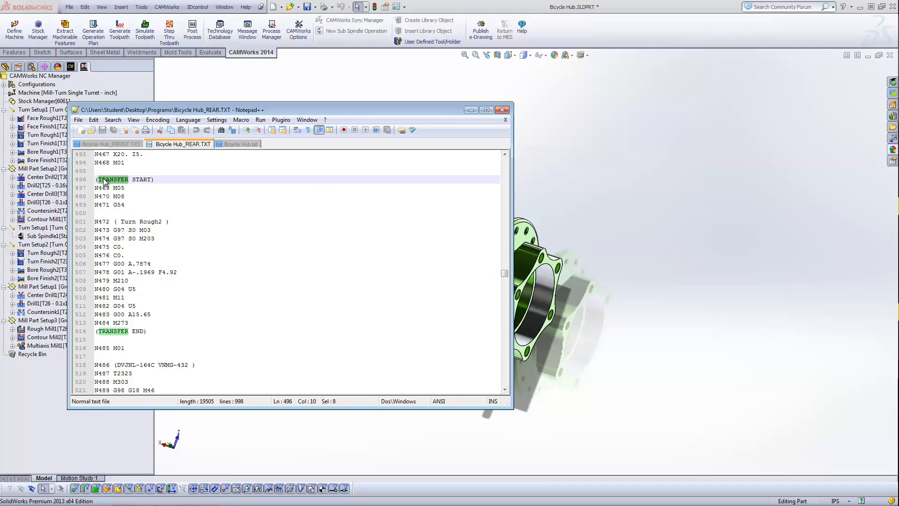
pyautogui.press('Down')
pyautogui.moveTo(98, 178); pyautogui.dragTo(156, 331)
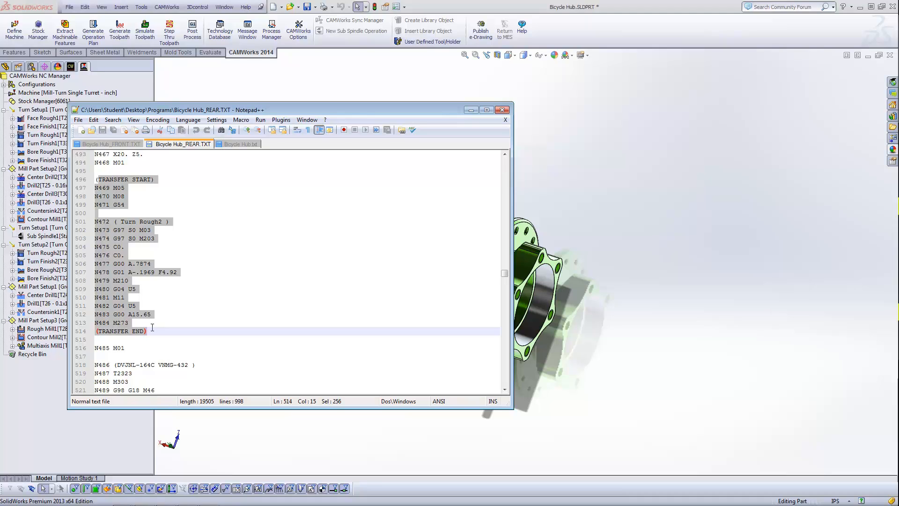
pyautogui.moveTo(505, 273); pyautogui.dragTo(503, 162)
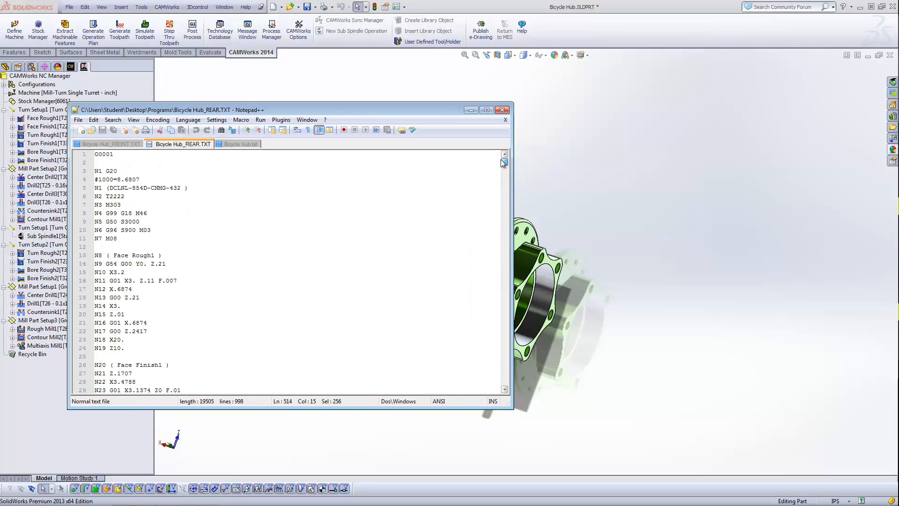
pyautogui.click(502, 110)
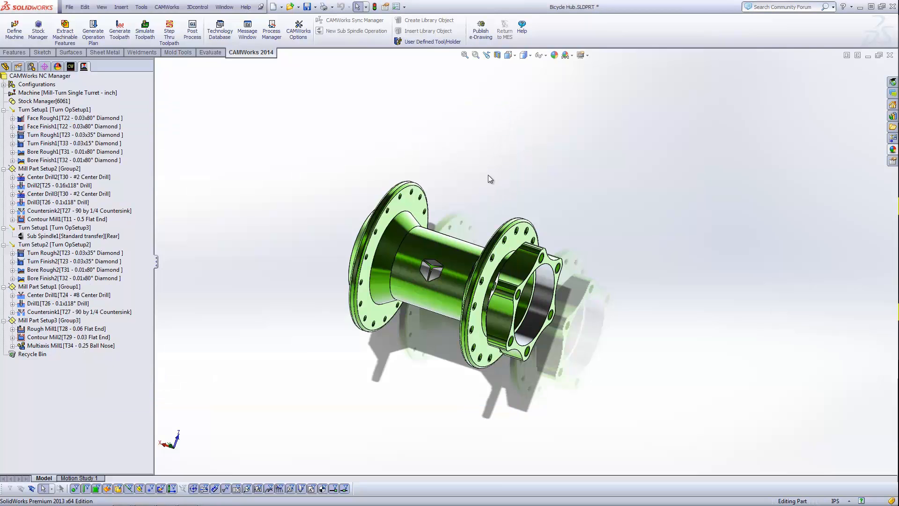
# Switch to the 2axmillturn_1.SLDPRT part and extract its machinable features.
pyautogui.moveTo(484, 192); pyautogui.dragTo(485, 190, button='middle')
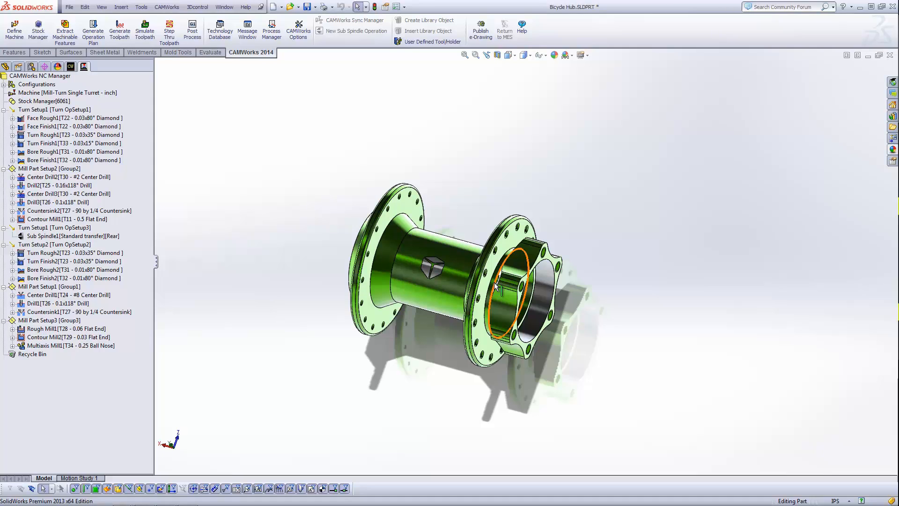
pyautogui.hotkey('ctrl', 'Tab')
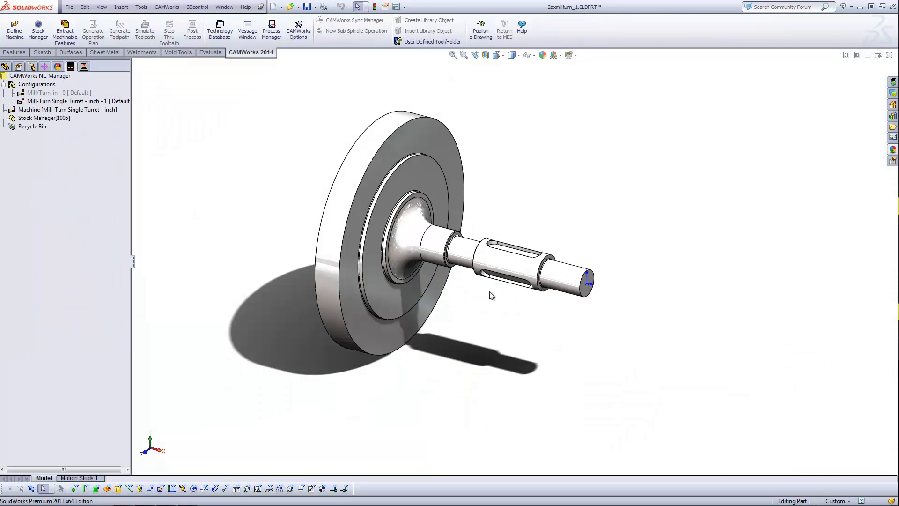
pyautogui.moveTo(484, 281); pyautogui.dragTo(463, 272, button='middle')
pyautogui.click(62, 31)
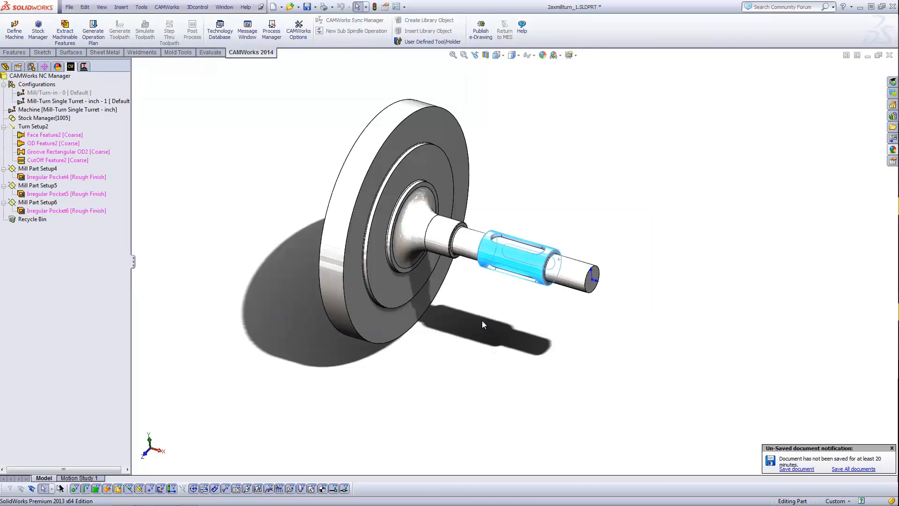
# Generate the operation plan and toolpaths for the flanged shaft's recognized turning and milling features.
pyautogui.click(89, 37)
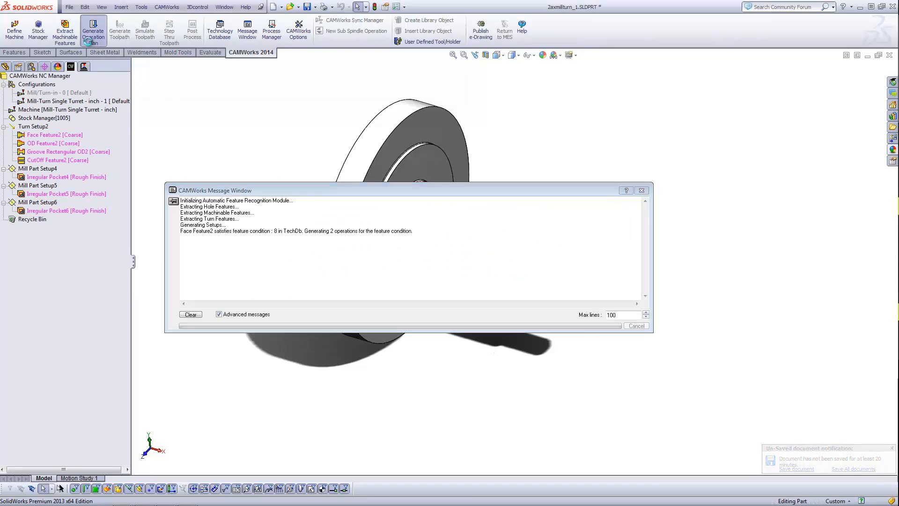
pyautogui.click(118, 34)
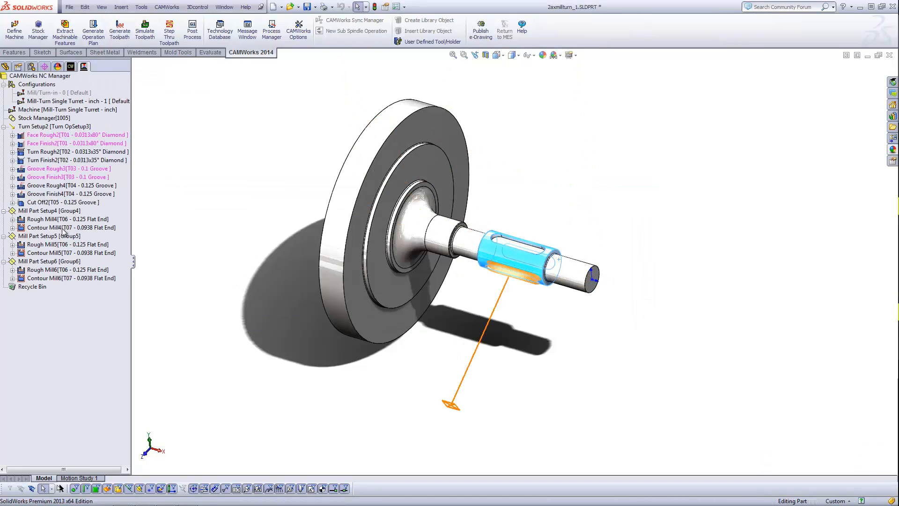
# Simulate the shaft's toolpaths, compare the machined result with the design part by color deviation, and close the simulation.
pyautogui.moveTo(259, 248); pyautogui.dragTo(276, 206, button='middle')
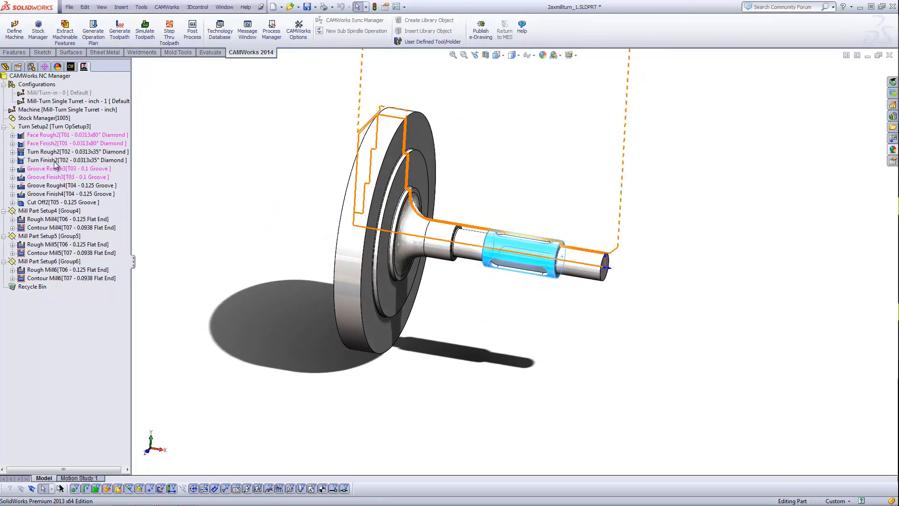
pyautogui.moveTo(279, 234)
pyautogui.mouseDown(button='middle')
pyautogui.moveTo(297, 178)
pyautogui.moveTo(280, 224)
pyautogui.mouseUp(button='middle')
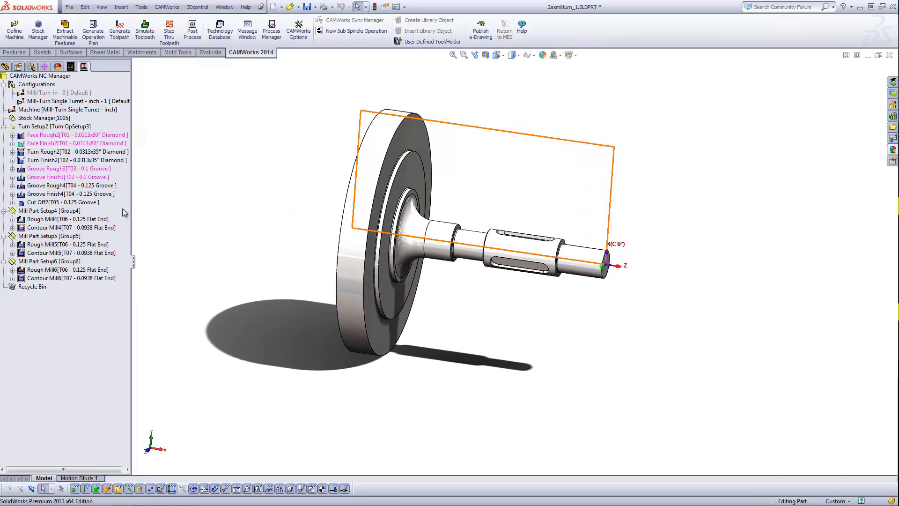
pyautogui.click(144, 30)
pyautogui.click(261, 142)
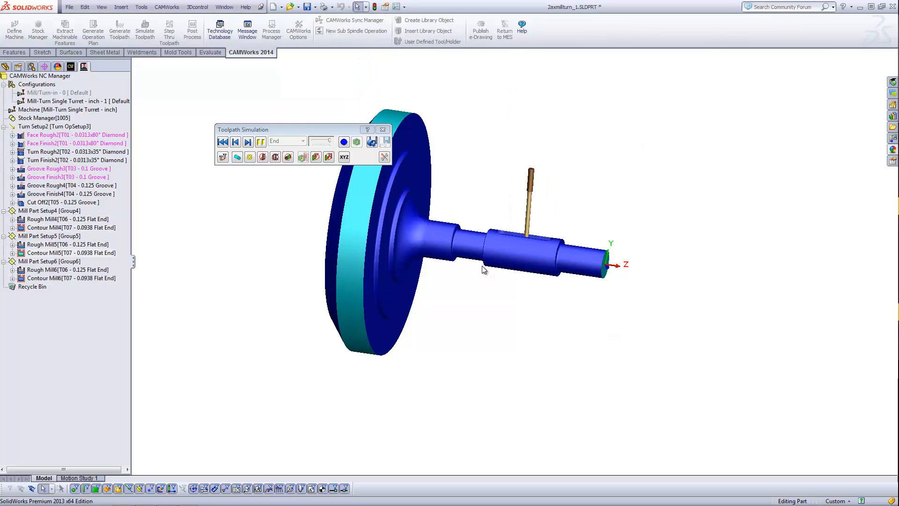
pyautogui.moveTo(492, 268); pyautogui.dragTo(518, 321, button='middle')
pyautogui.click(352, 144)
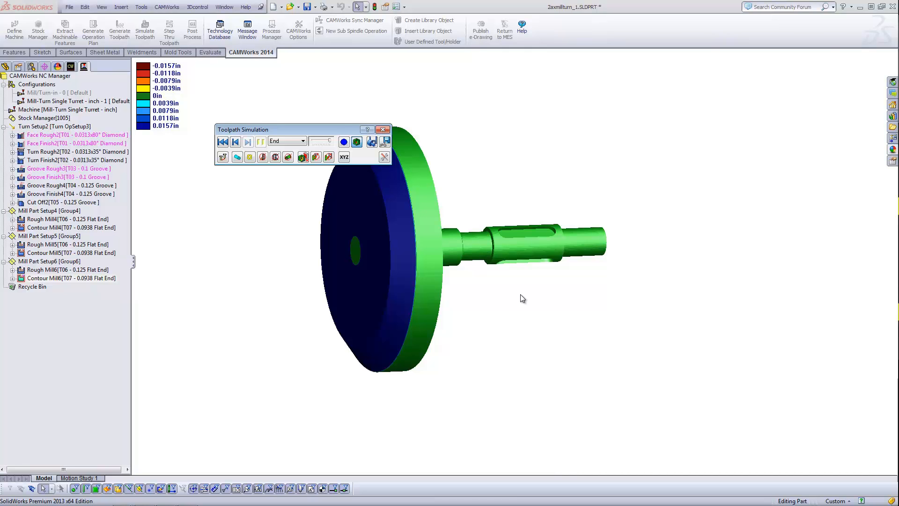
pyautogui.click(383, 130)
pyautogui.moveTo(460, 185)
pyautogui.mouseDown(button='middle')
pyautogui.moveTo(412, 150)
pyautogui.moveTo(425, 127)
pyautogui.moveTo(455, 139)
pyautogui.moveTo(429, 135)
pyautogui.mouseUp(button='middle')
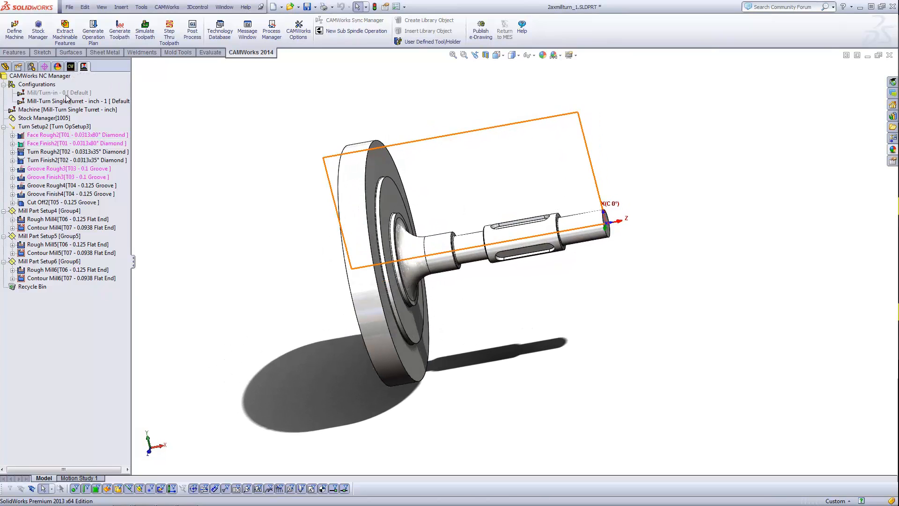
# Activate the Mill/Turn-in configuration and inspect its Sub Spindle1 standard transfer and the Turn Rough3 toolpath.
pyautogui.doubleClick(66, 94)
pyautogui.moveTo(573, 316); pyautogui.dragTo(502, 350, button='middle')
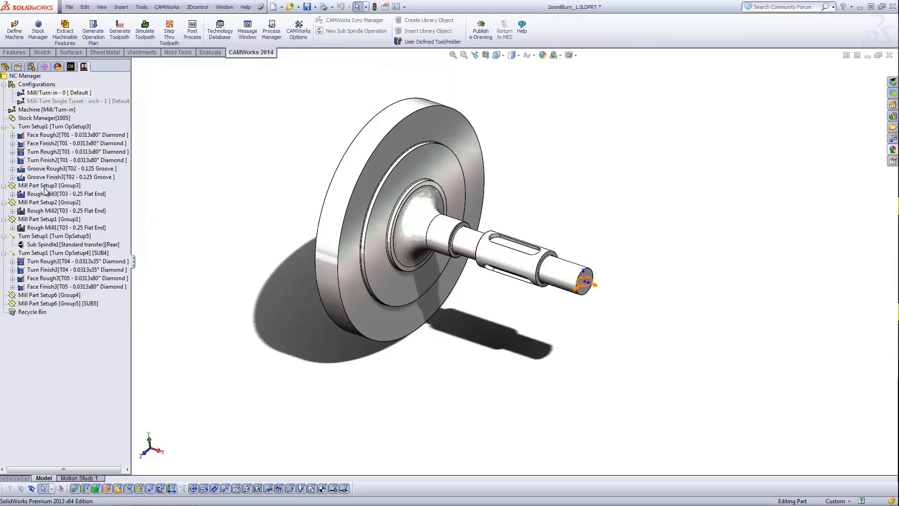
pyautogui.click(47, 244)
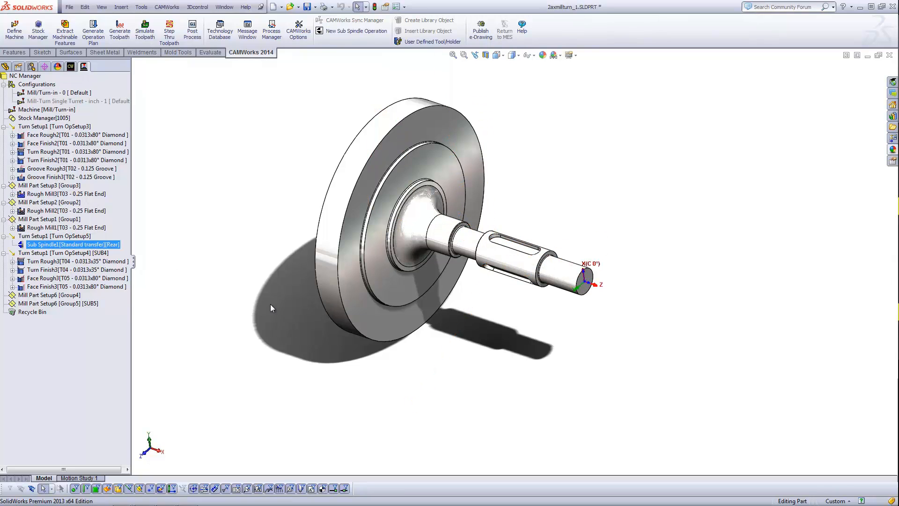
pyautogui.moveTo(270, 304); pyautogui.dragTo(369, 295, button='middle')
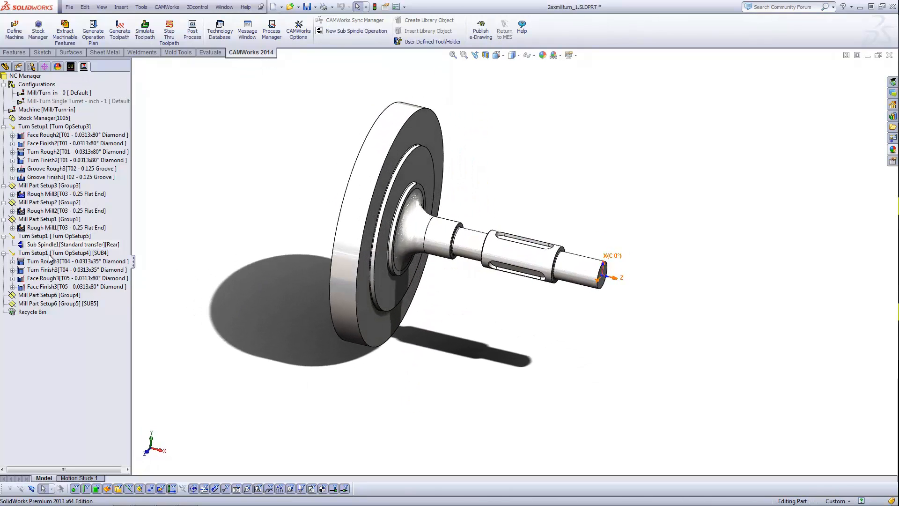
pyautogui.click(53, 262)
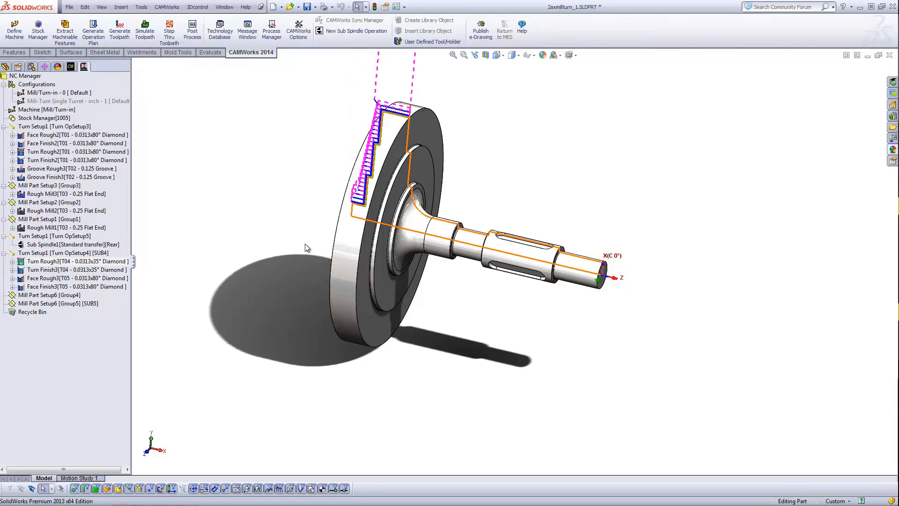
pyautogui.moveTo(305, 245); pyautogui.dragTo(313, 229, button='middle')
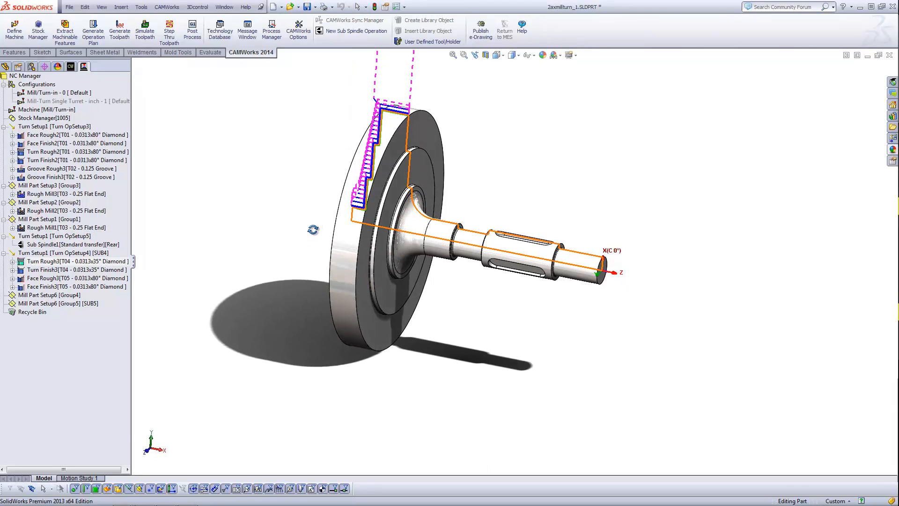
pyautogui.scroll(-2, 624, 225)
pyautogui.scroll(2, 373, 213)
pyautogui.moveTo(373, 212); pyautogui.dragTo(366, 212, button='middle')
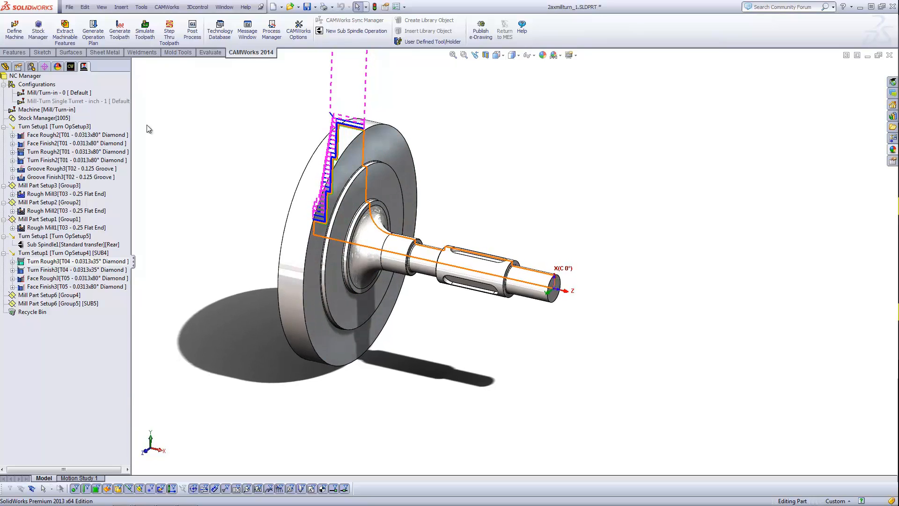
# Post the G-code to 2axmillturn_1.txt in the Programs folder, replacing the existing file, and launch the G-code machine simulation.
pyautogui.rightClick(34, 76)
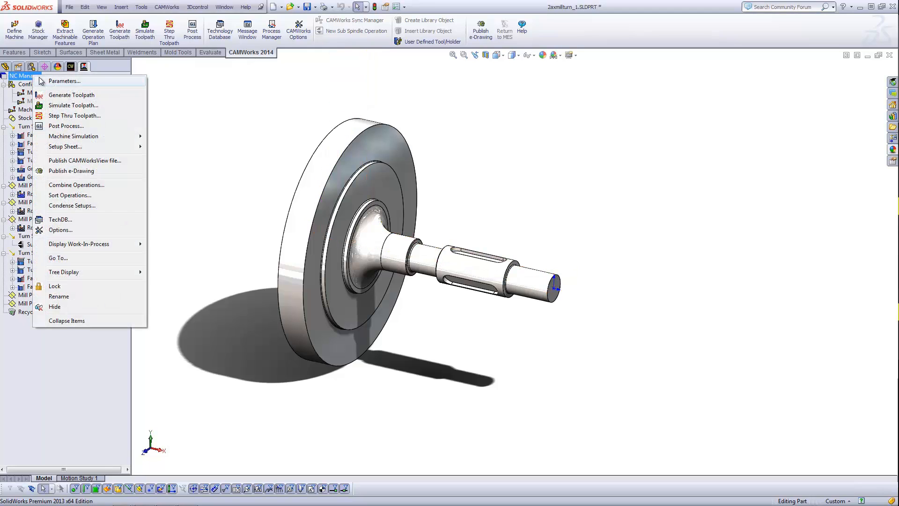
pyautogui.moveTo(81, 137)
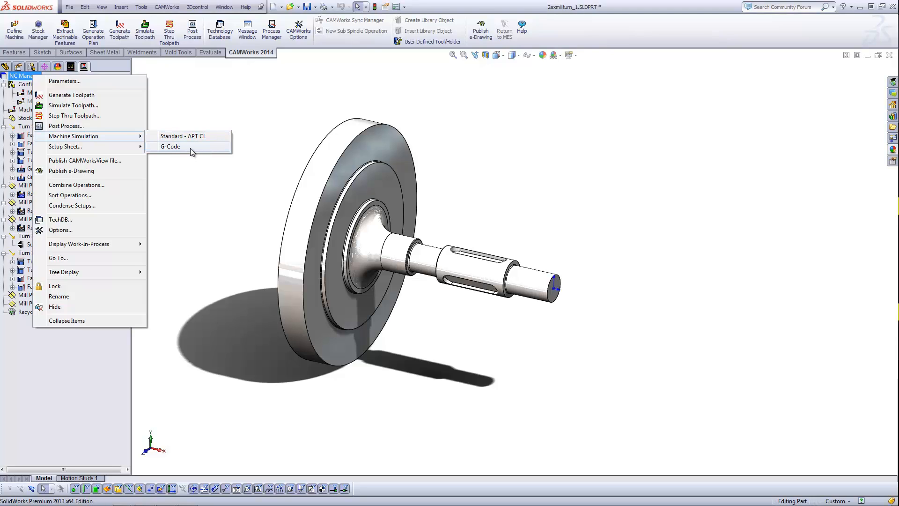
pyautogui.click(190, 147)
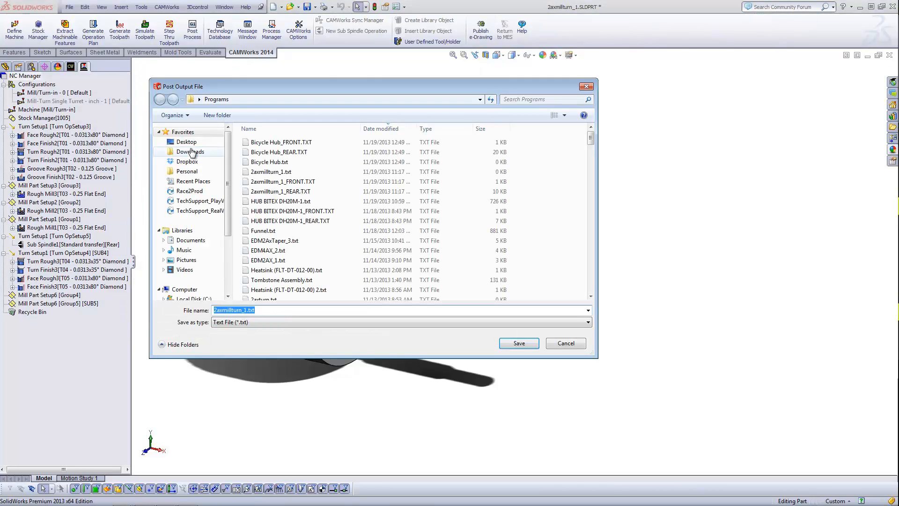
pyautogui.click(518, 343)
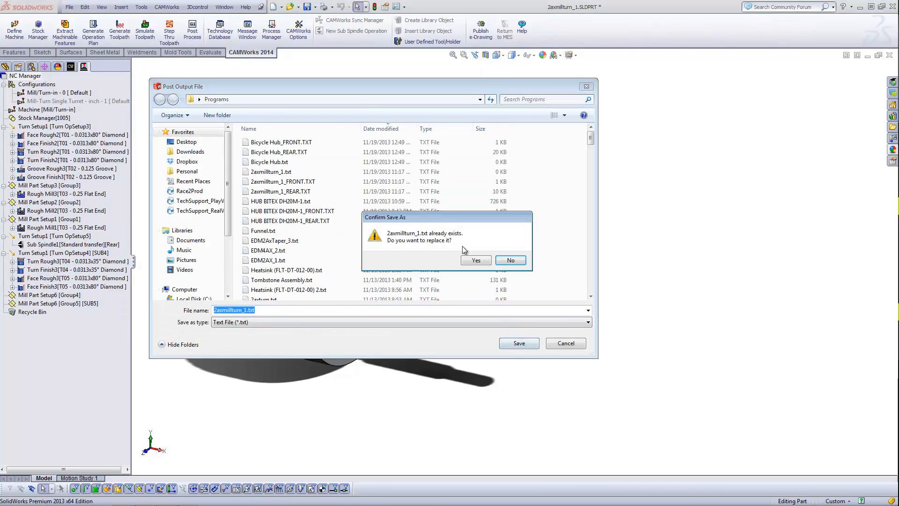
pyautogui.click(465, 264)
pyautogui.click(421, 170)
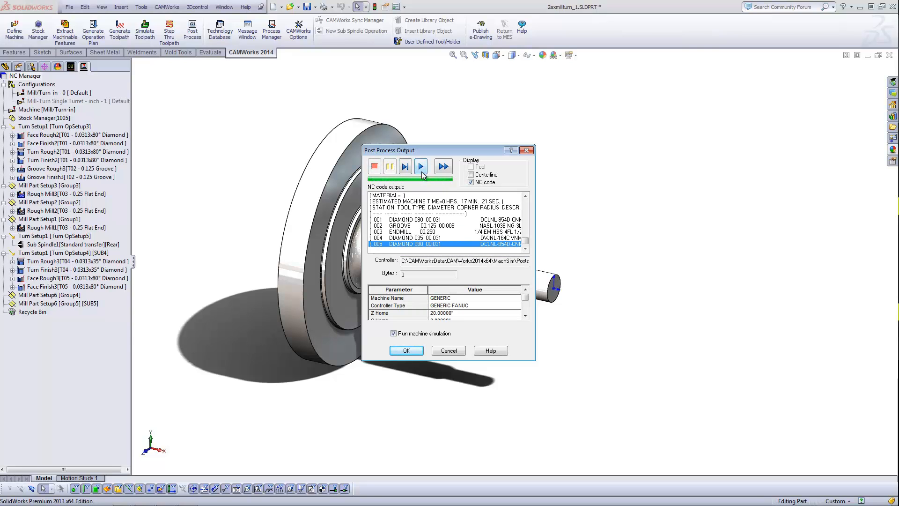
pyautogui.click(412, 348)
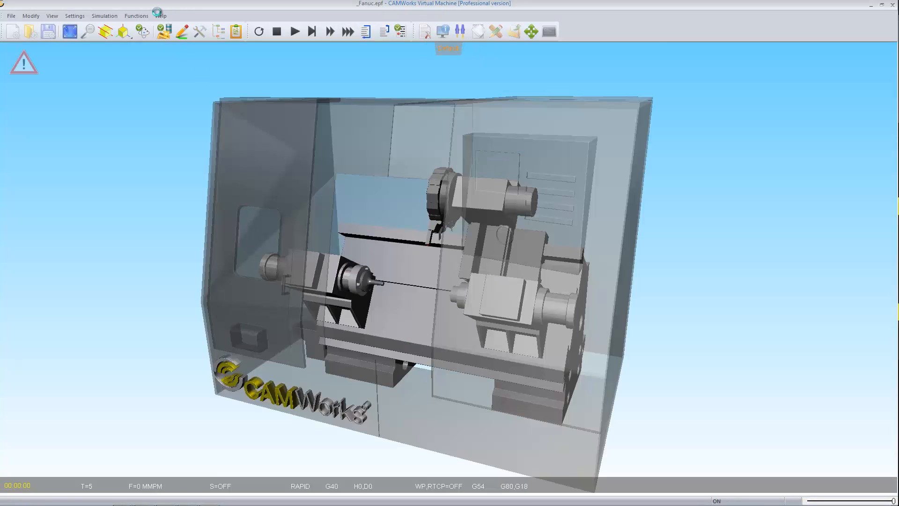
# Display the 2axmillturn_1_REAR NC program beside the virtual machine.
pyautogui.click(164, 31)
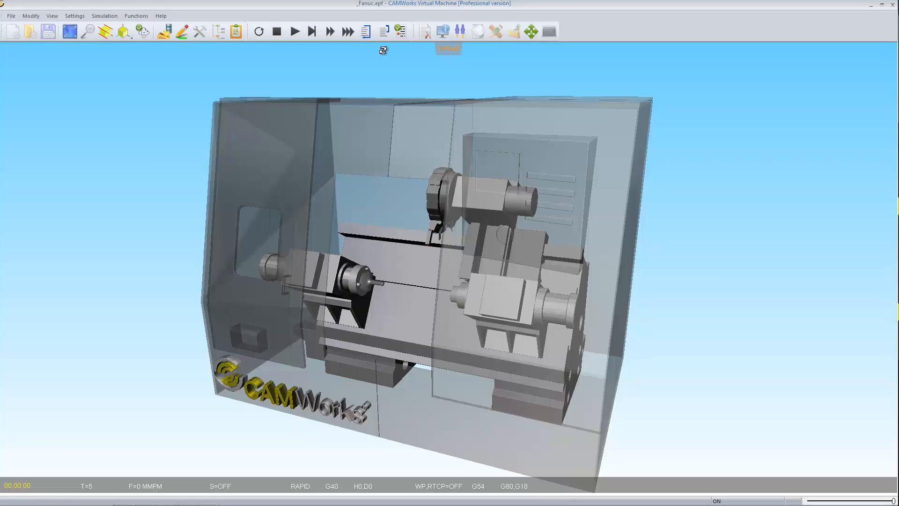
pyautogui.click(425, 31)
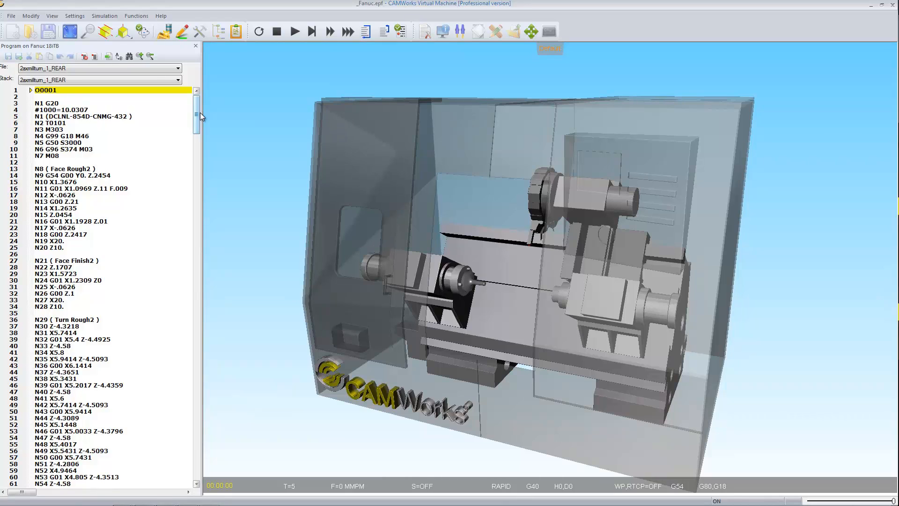
pyautogui.moveTo(198, 113)
pyautogui.mouseDown()
pyautogui.moveTo(196, 179)
pyautogui.moveTo(197, 112)
pyautogui.mouseUp()
# Examine the virtual machine's tool turret, the stock in the main spindle, and the sub spindle up close.
pyautogui.moveTo(517, 290); pyautogui.dragTo(558, 220, button='middle')
pyautogui.scroll(3, 574, 243)
pyautogui.scroll(6, 558, 221)
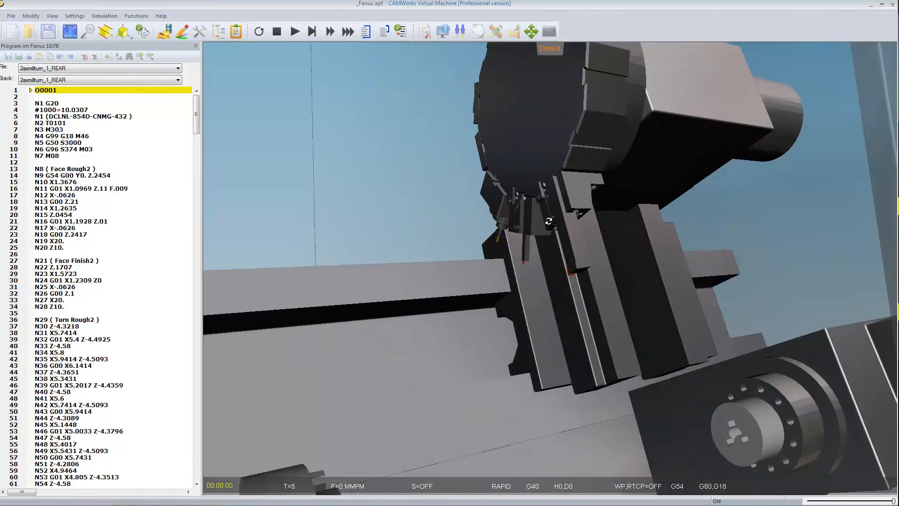
pyautogui.moveTo(509, 205); pyautogui.dragTo(553, 179, button='middle')
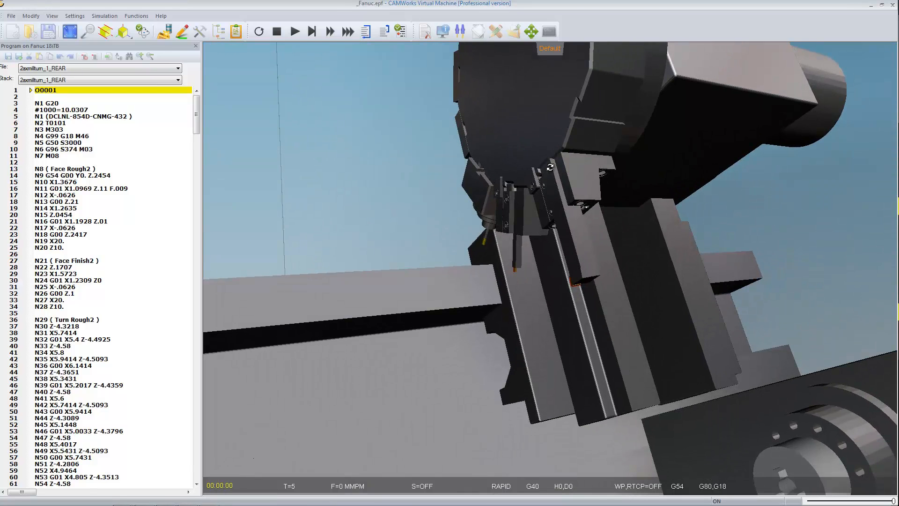
pyautogui.scroll(-5, 578, 358)
pyautogui.scroll(-3, 604, 395)
pyautogui.scroll(7, 629, 412)
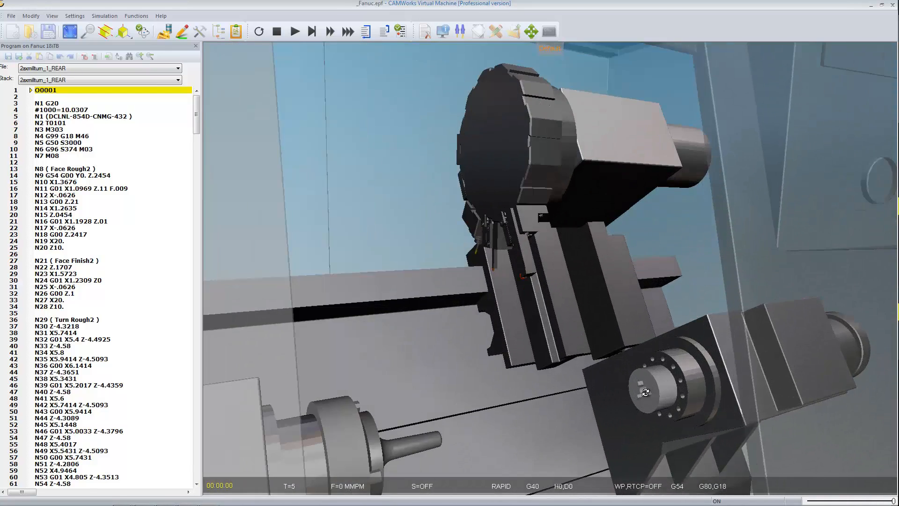
pyautogui.scroll(-3, 515, 431)
pyautogui.scroll(3, 515, 430)
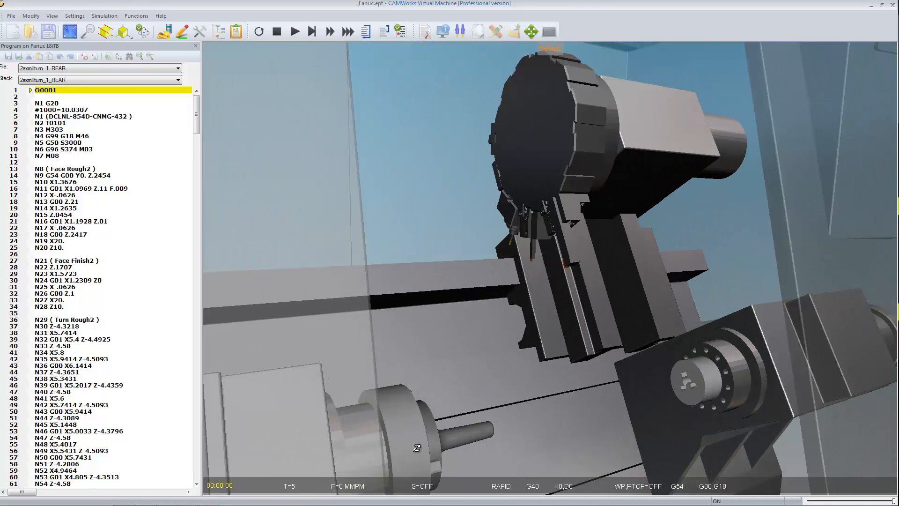
pyautogui.scroll(2, 412, 445)
pyautogui.scroll(1, 412, 446)
pyautogui.scroll(1, 431, 436)
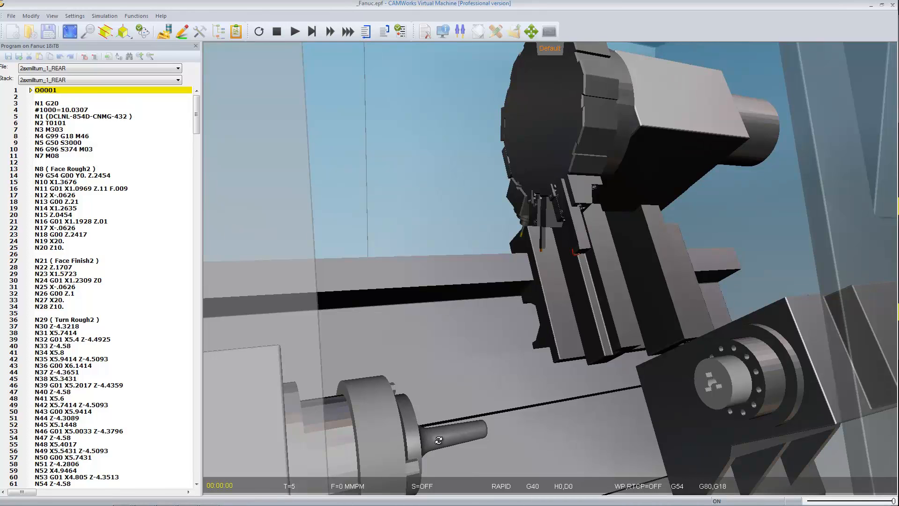
pyautogui.scroll(-3, 437, 443)
pyautogui.scroll(-2, 453, 444)
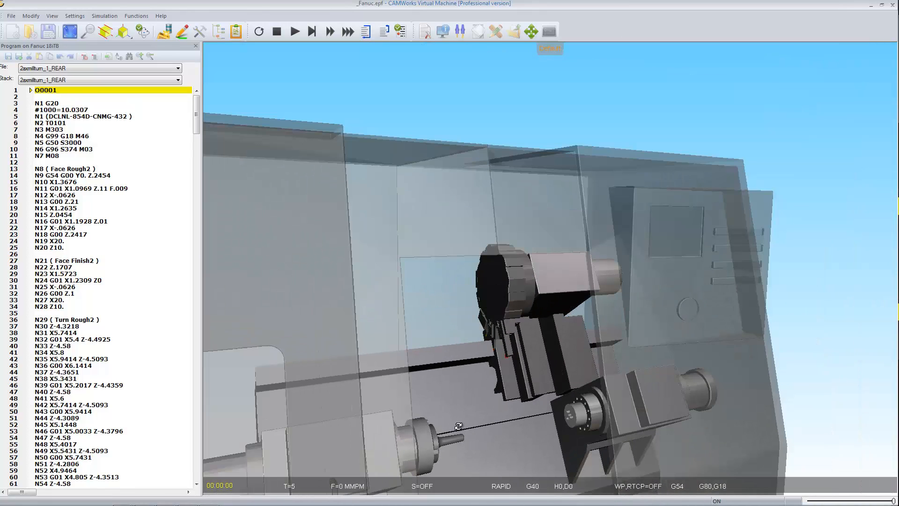
pyautogui.moveTo(454, 423); pyautogui.dragTo(591, 289)
pyautogui.scroll(6, 588, 270)
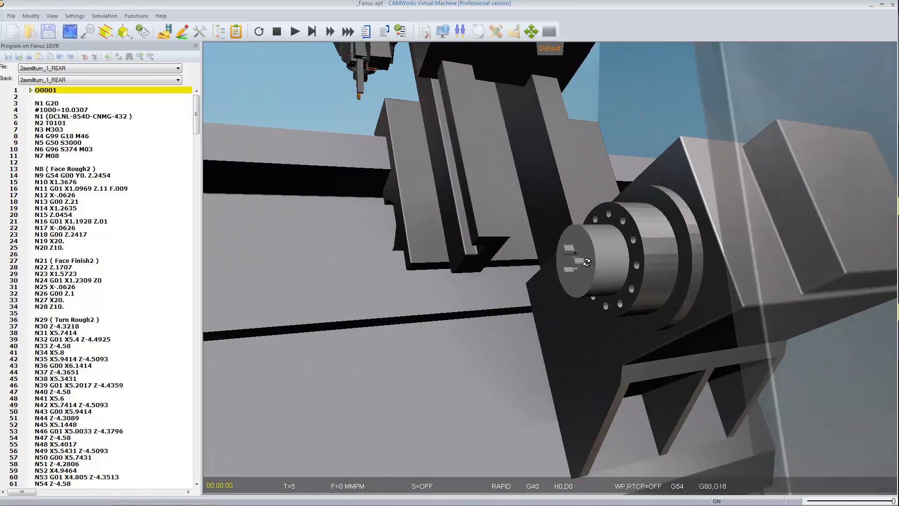
pyautogui.scroll(-6, 580, 250)
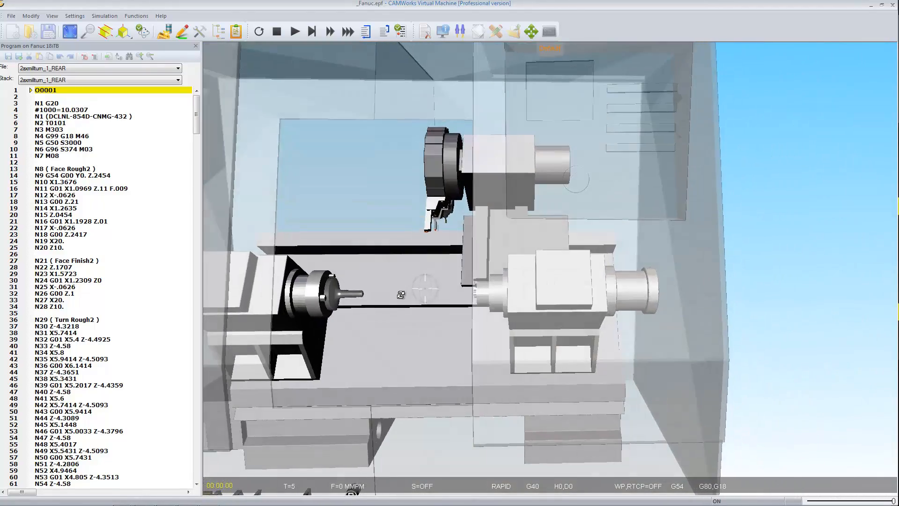
pyautogui.moveTo(400, 295); pyautogui.dragTo(392, 293, button='middle')
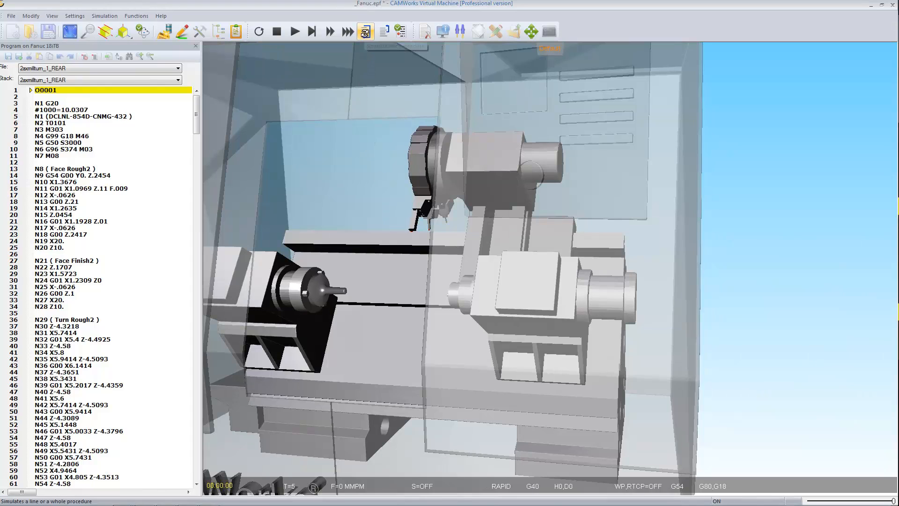
# Simulate the NC program one line at a time from O0001 through the Face Rough2 moves to block N15.
pyautogui.click(364, 33)
pyautogui.click(365, 33)
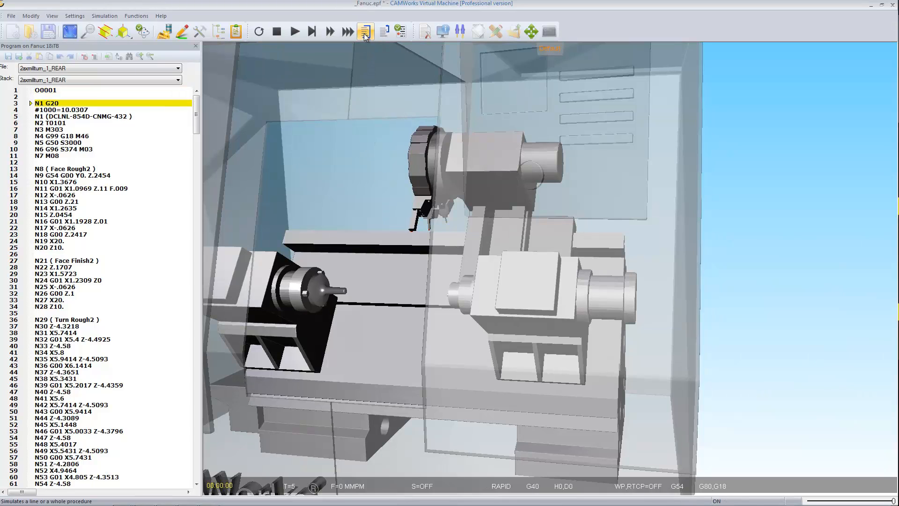
pyautogui.click(365, 33)
pyautogui.click(365, 33)
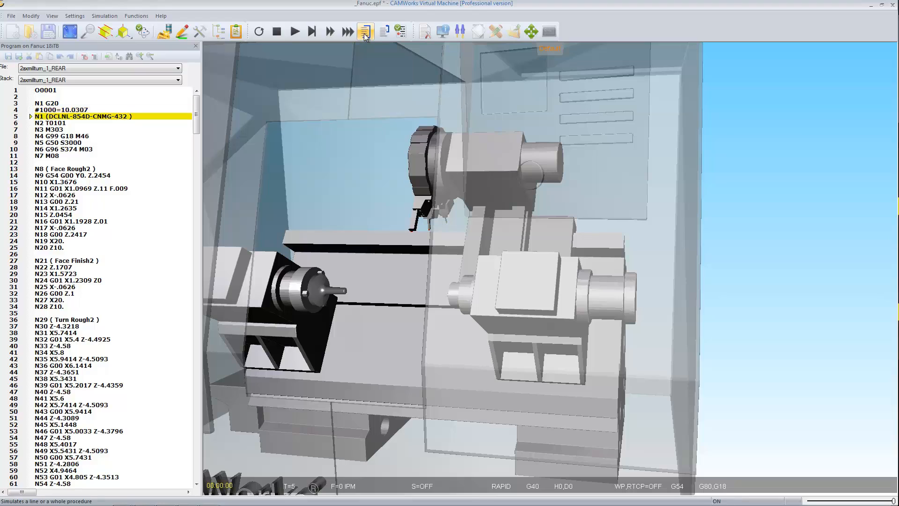
pyautogui.click(364, 33)
pyautogui.click(365, 33)
pyautogui.click(365, 33)
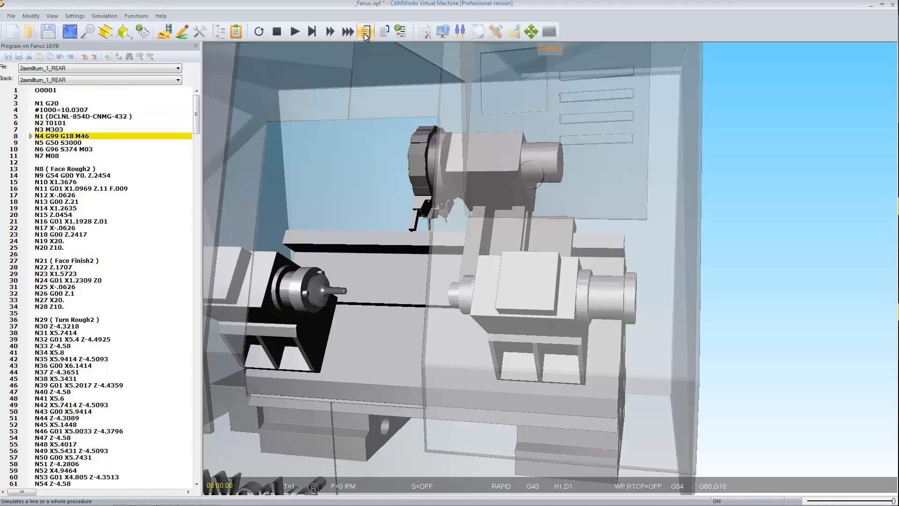
pyautogui.click(365, 33)
pyautogui.click(364, 33)
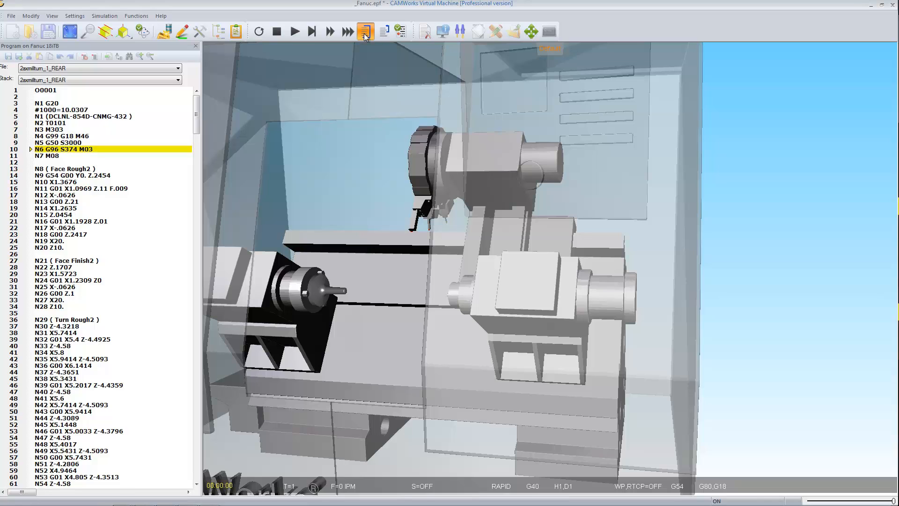
pyautogui.click(365, 33)
pyautogui.click(364, 32)
pyautogui.click(365, 32)
pyautogui.click(365, 33)
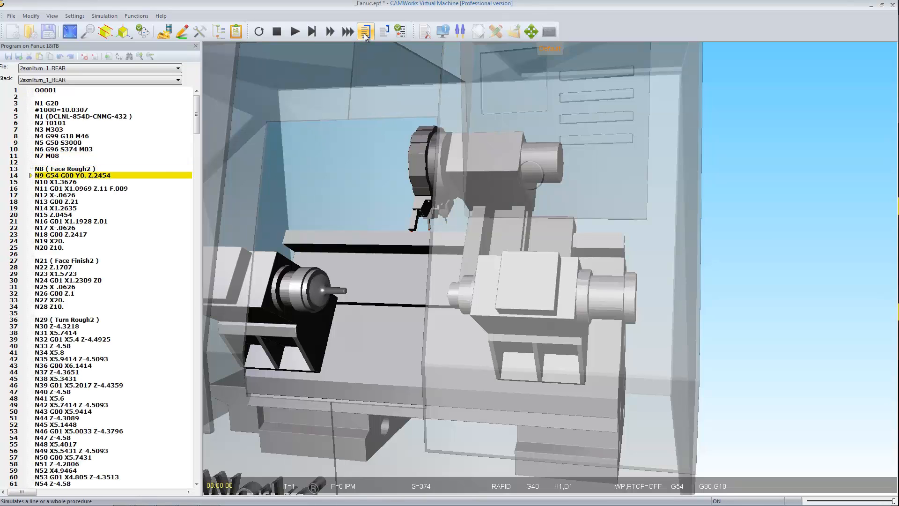
pyautogui.click(364, 33)
pyautogui.click(365, 33)
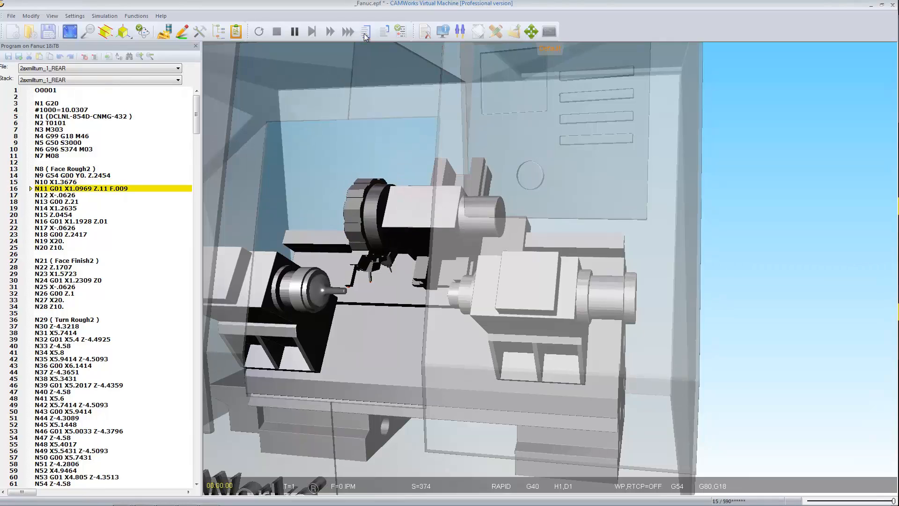
pyautogui.click(365, 33)
pyautogui.click(365, 33)
pyautogui.click(365, 33)
pyautogui.click(365, 33)
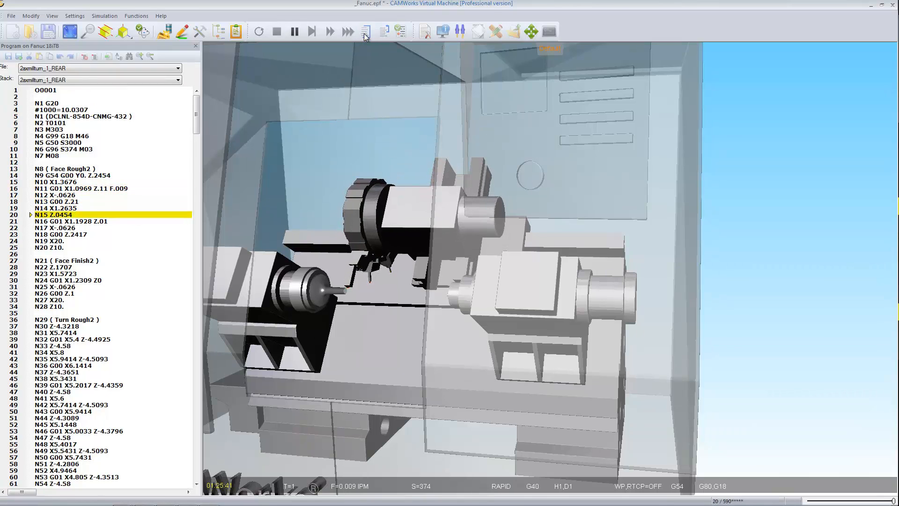
# Simulate the NC program one line at a time from N15 through Face Rough2 to block N24 of Face Finish2.
pyautogui.click(364, 33)
pyautogui.click(365, 33)
pyautogui.click(364, 33)
pyautogui.click(365, 33)
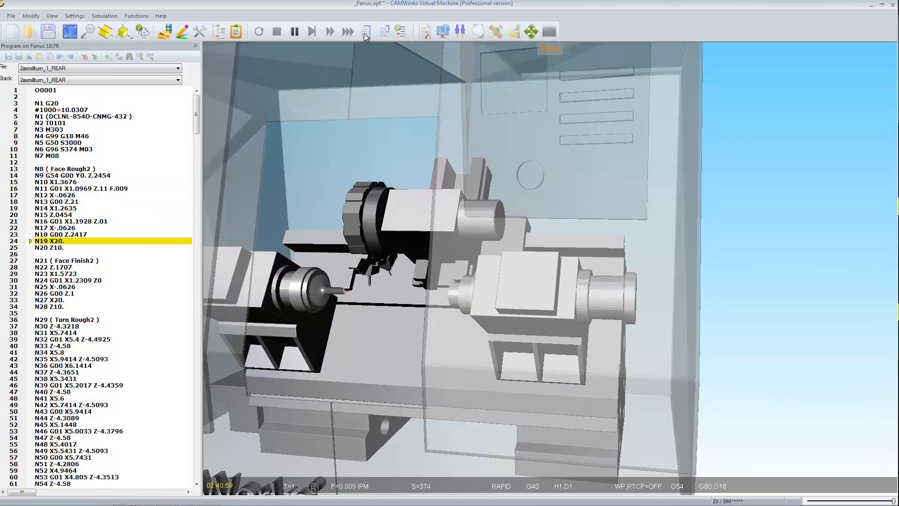
pyautogui.click(364, 33)
pyautogui.click(364, 33)
pyautogui.click(364, 32)
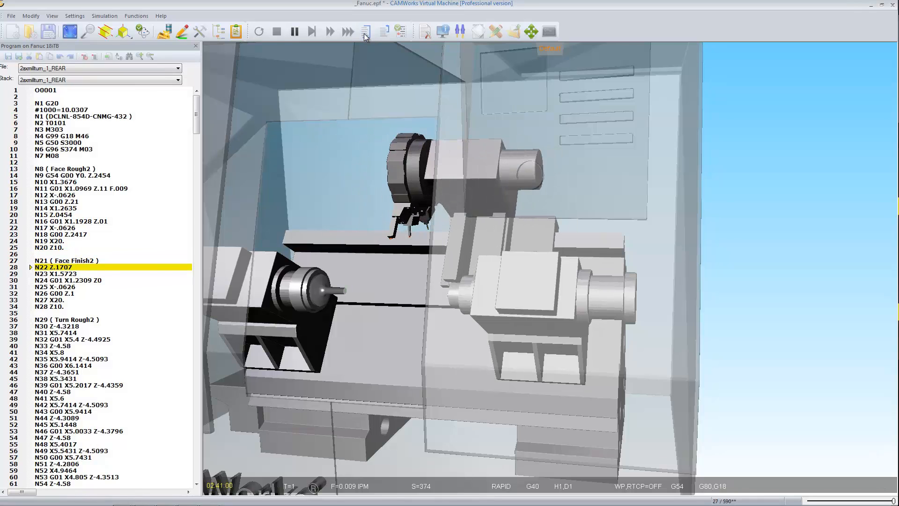
pyautogui.click(365, 33)
pyautogui.click(365, 33)
# Turn on the toolpath traces with rapids shown, and examine the facing path up close at the end of the stock.
pyautogui.scroll(3, 336, 288)
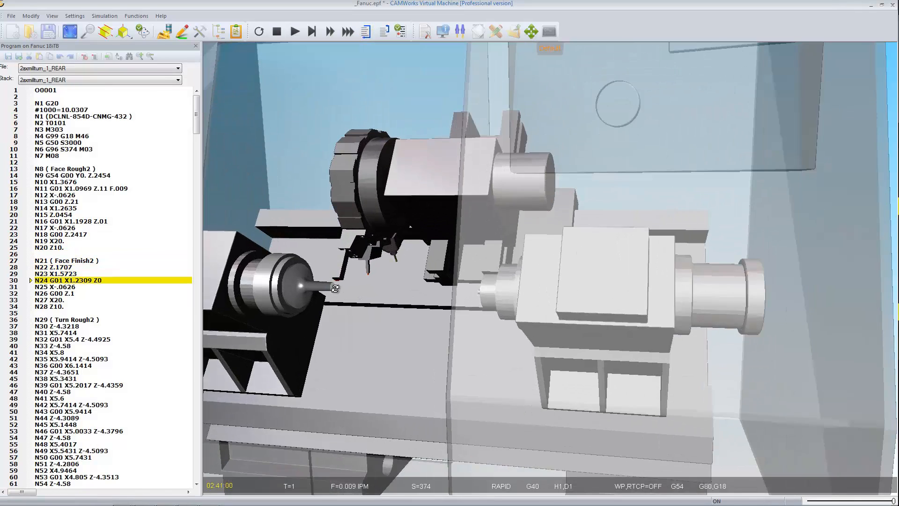
pyautogui.scroll(3, 334, 288)
pyautogui.moveTo(317, 280); pyautogui.dragTo(325, 281)
pyautogui.moveTo(322, 274); pyautogui.dragTo(321, 276, button='middle')
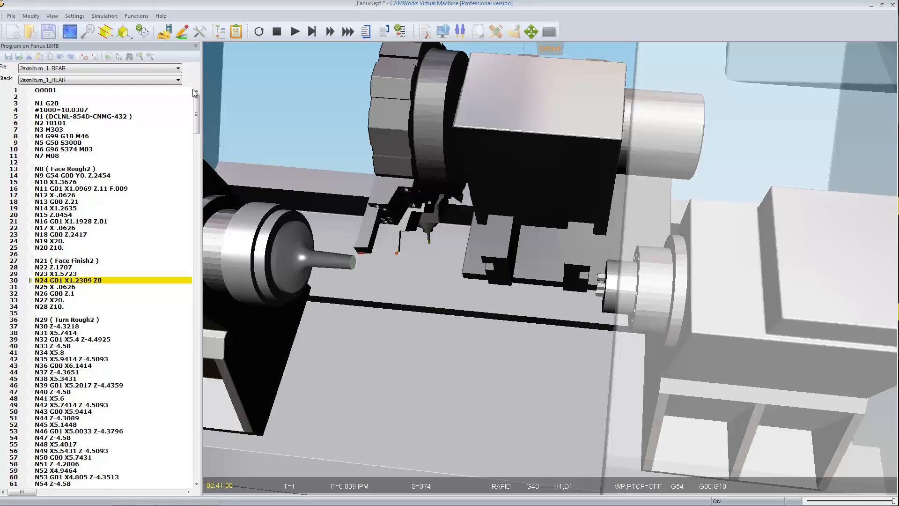
pyautogui.click(79, 17)
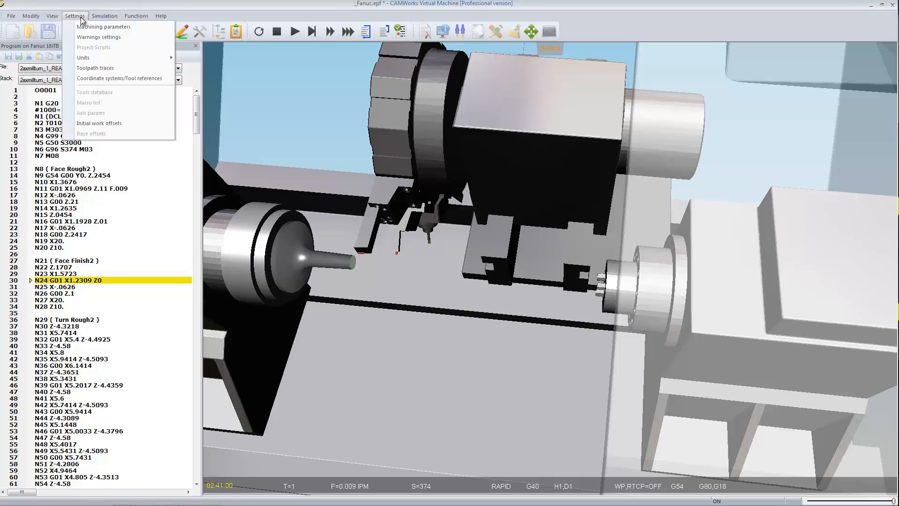
pyautogui.click(104, 68)
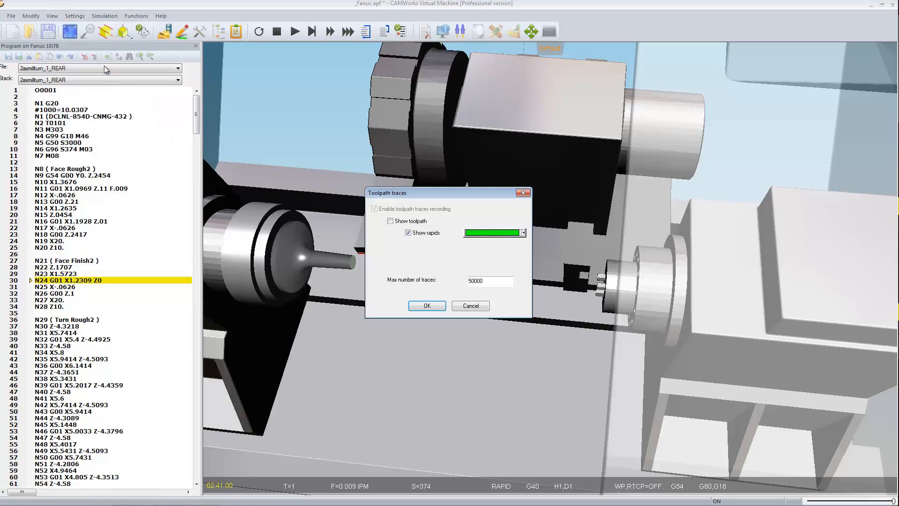
pyautogui.click(392, 222)
pyautogui.click(427, 303)
pyautogui.scroll(3, 379, 256)
pyautogui.scroll(3, 291, 259)
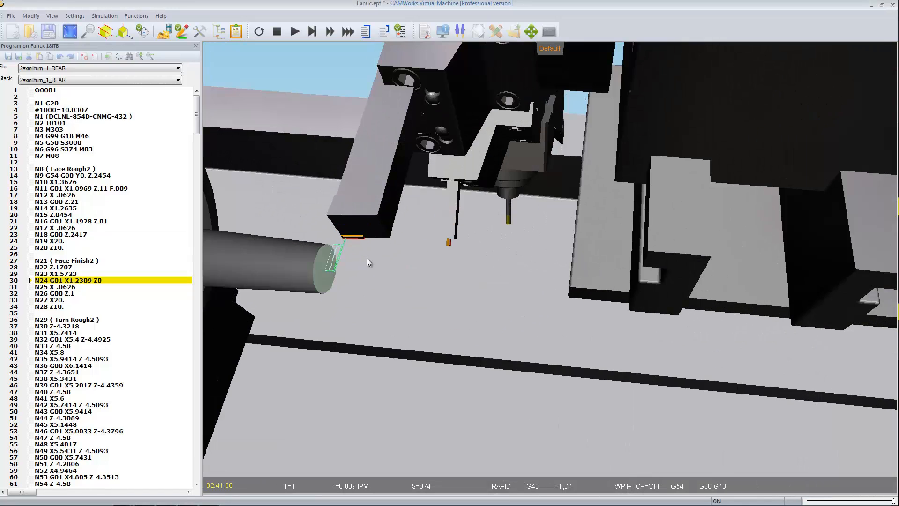
pyautogui.scroll(3, 289, 257)
pyautogui.moveTo(288, 258)
pyautogui.mouseDown(button='middle')
pyautogui.moveTo(301, 258)
pyautogui.moveTo(292, 257)
pyautogui.mouseUp(button='middle')
pyautogui.scroll(-6, 293, 257)
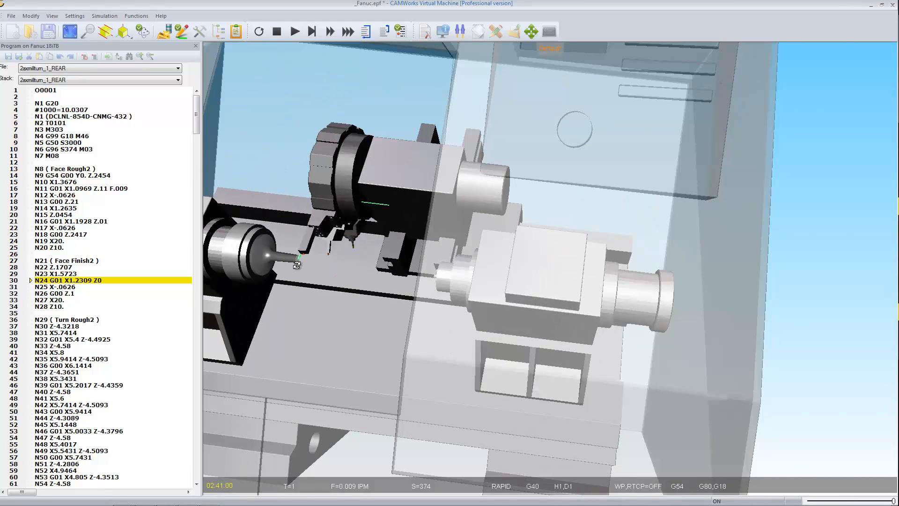
pyautogui.moveTo(276, 259); pyautogui.dragTo(361, 265, button='middle')
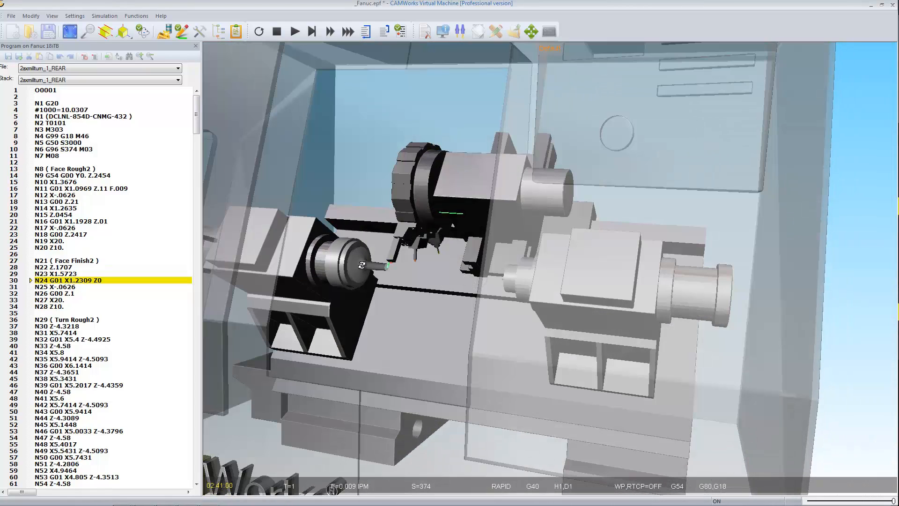
# Split the display into 2 views, a Workpiece view and a Machine view, and orient both so the stock and the machine's front are visible.
pyautogui.click(75, 16)
pyautogui.moveTo(52, 16)
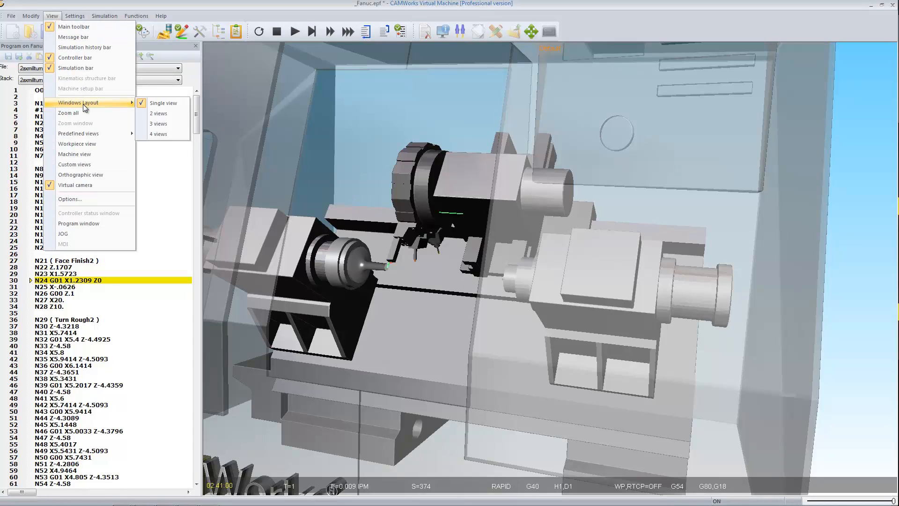
pyautogui.click(149, 113)
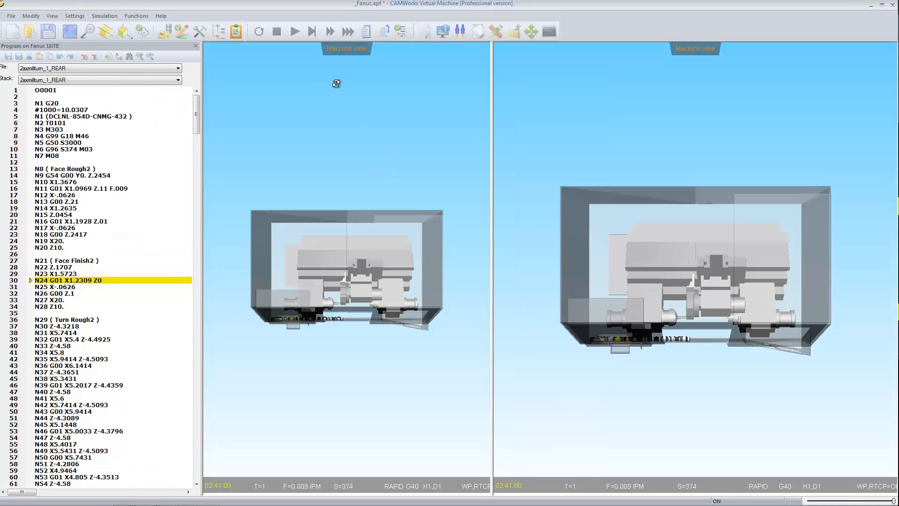
pyautogui.click(338, 54)
pyautogui.click(337, 54)
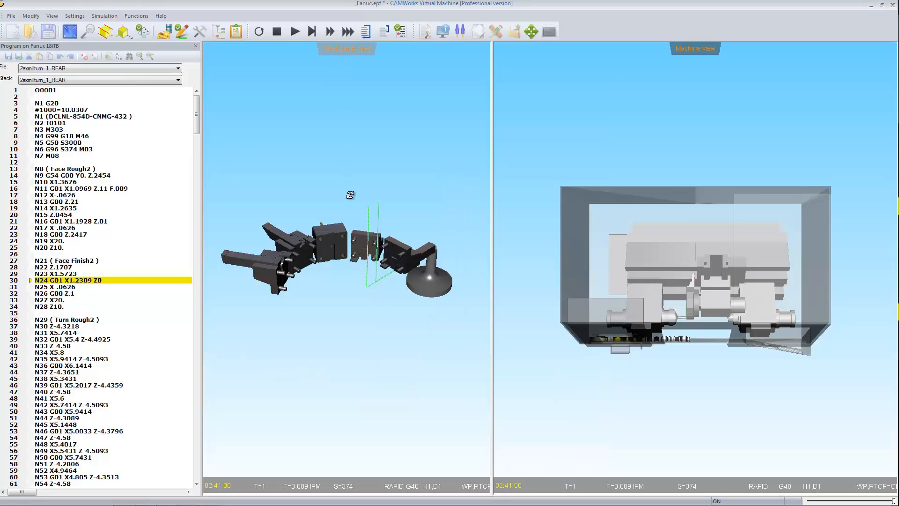
pyautogui.moveTo(356, 236); pyautogui.dragTo(286, 269)
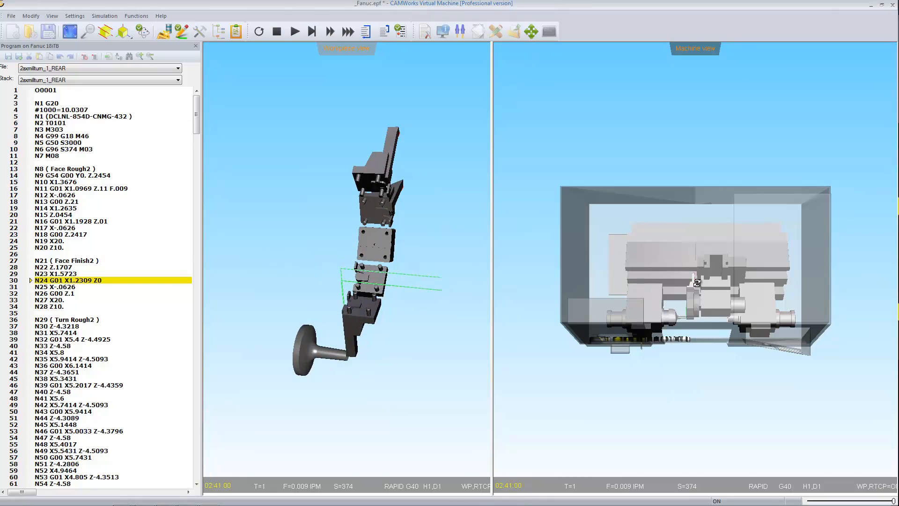
pyautogui.moveTo(696, 283); pyautogui.dragTo(700, 234)
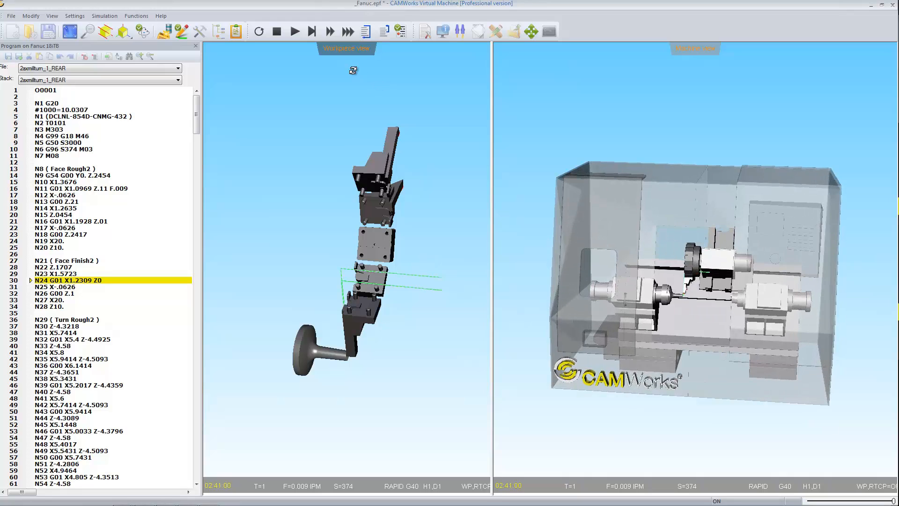
# Run the simulation from N24 to block N347 of Rough Mill1, pause it, and hide the toolpath traces.
pyautogui.click(294, 32)
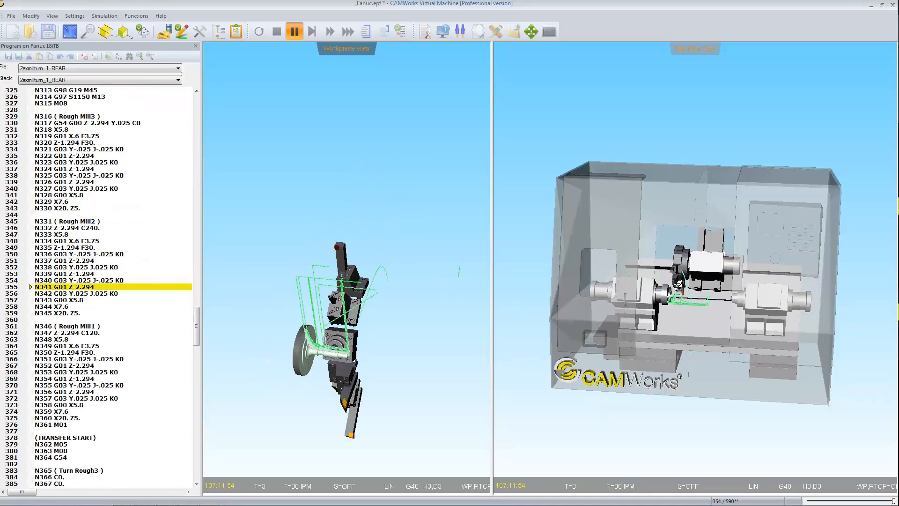
pyautogui.click(294, 32)
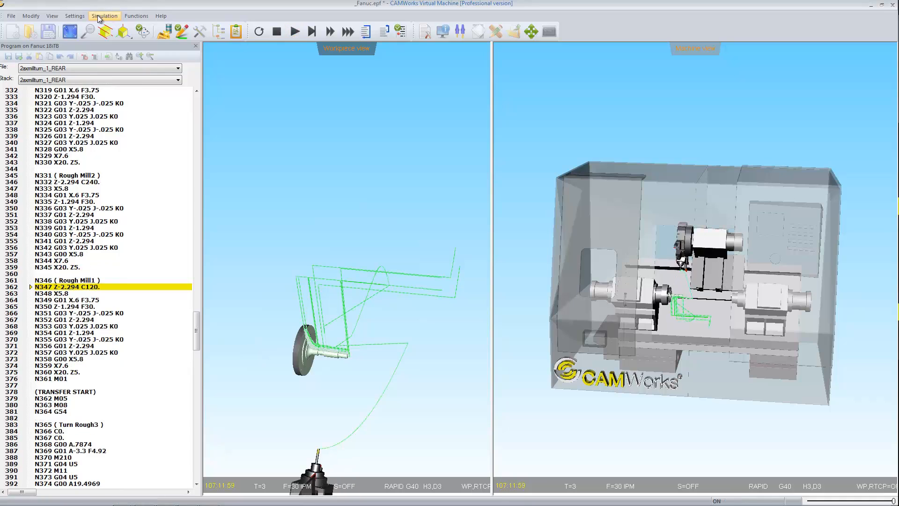
pyautogui.click(79, 16)
pyautogui.click(96, 68)
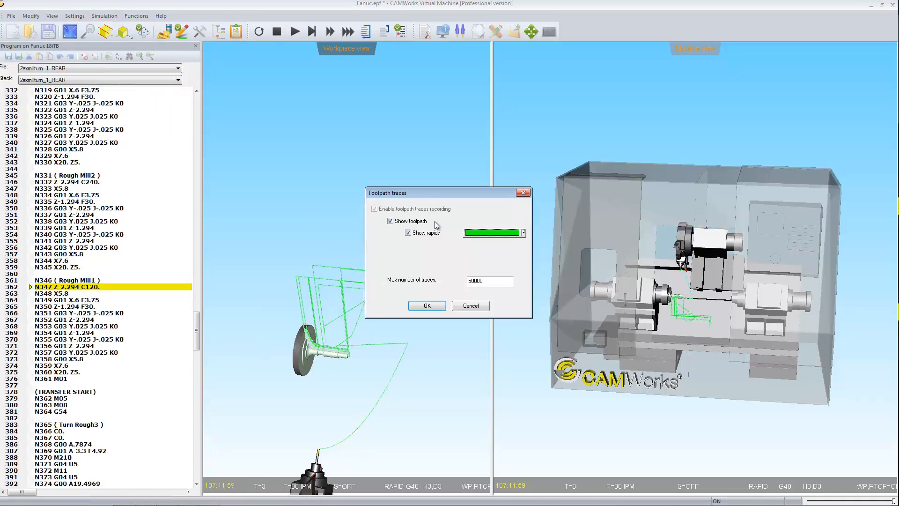
pyautogui.click(390, 221)
pyautogui.click(426, 305)
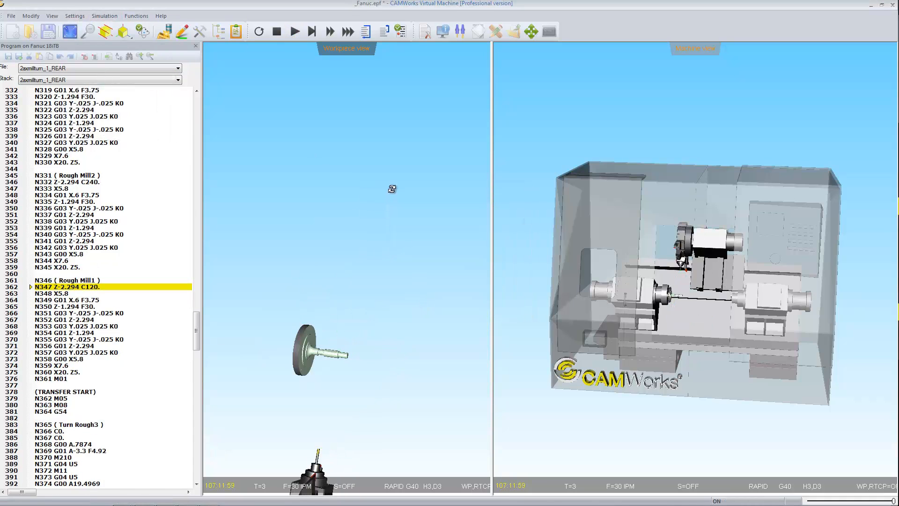
# Simulate the rest of the program through the sub spindle transfer to N563 M30, with close-up views of the machining and the part.
pyautogui.click(294, 32)
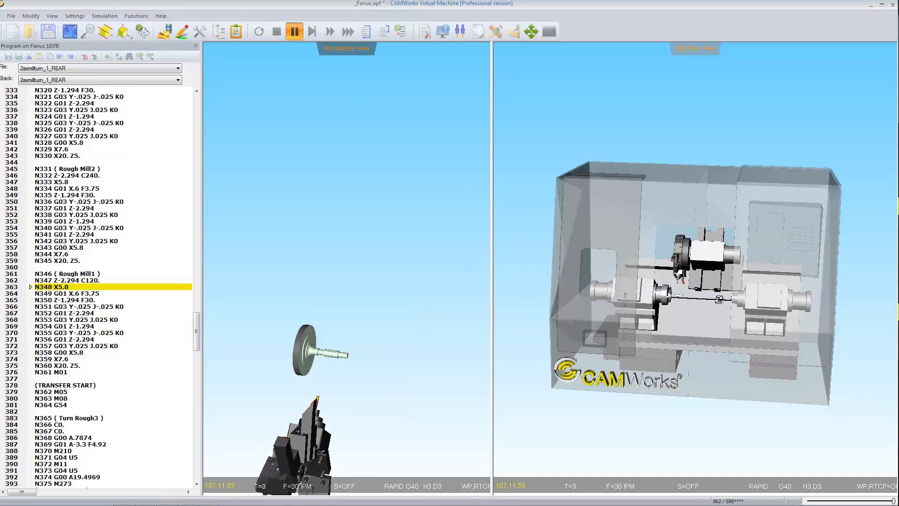
pyautogui.scroll(5, 692, 290)
pyautogui.scroll(3, 692, 299)
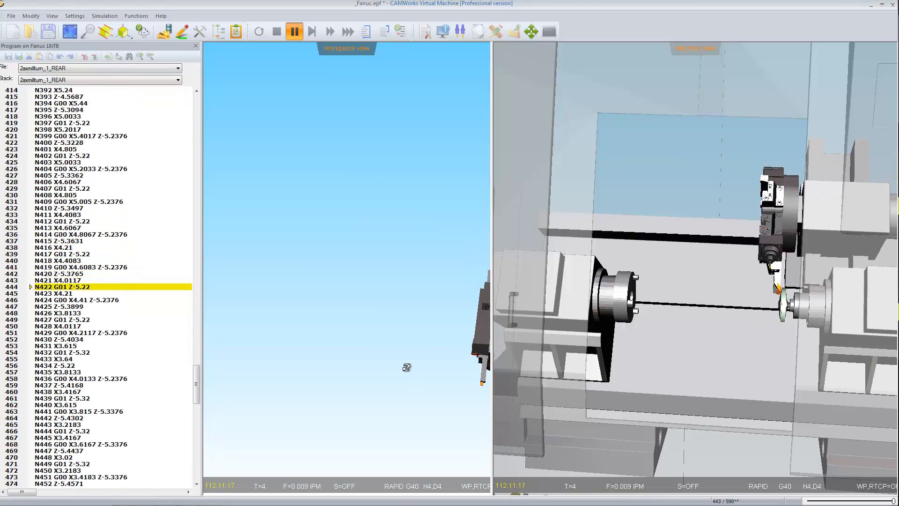
pyautogui.moveTo(437, 348); pyautogui.dragTo(261, 279)
pyautogui.scroll(6, 408, 355)
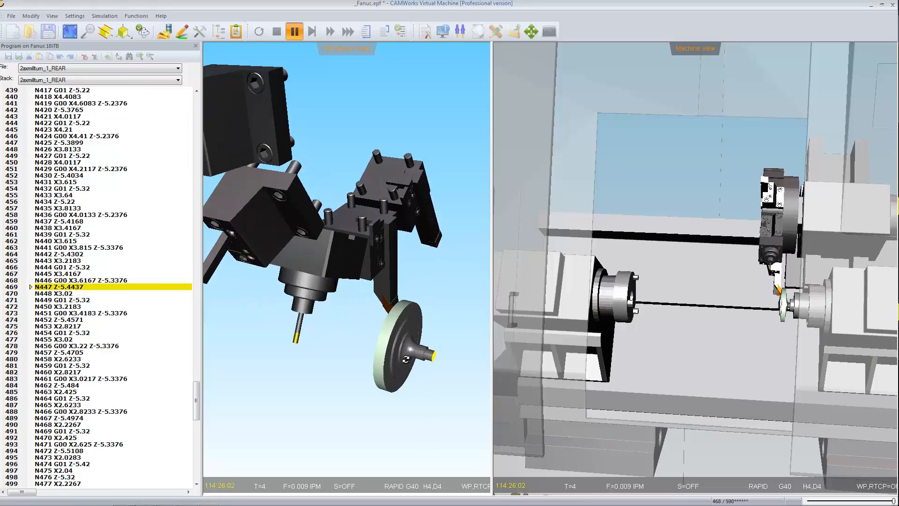
pyautogui.moveTo(408, 357); pyautogui.dragTo(349, 289)
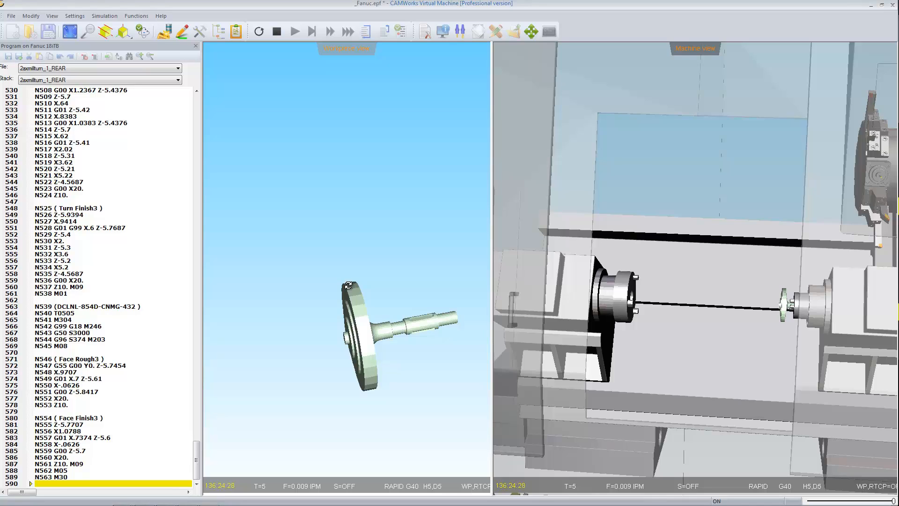
# Switch to the CAMWorks 101 PowerPoint slide show and advance to the contact slide.
pyautogui.hotkey('alt', 'Tab')
pyautogui.hotkey('alt', 'Tab')
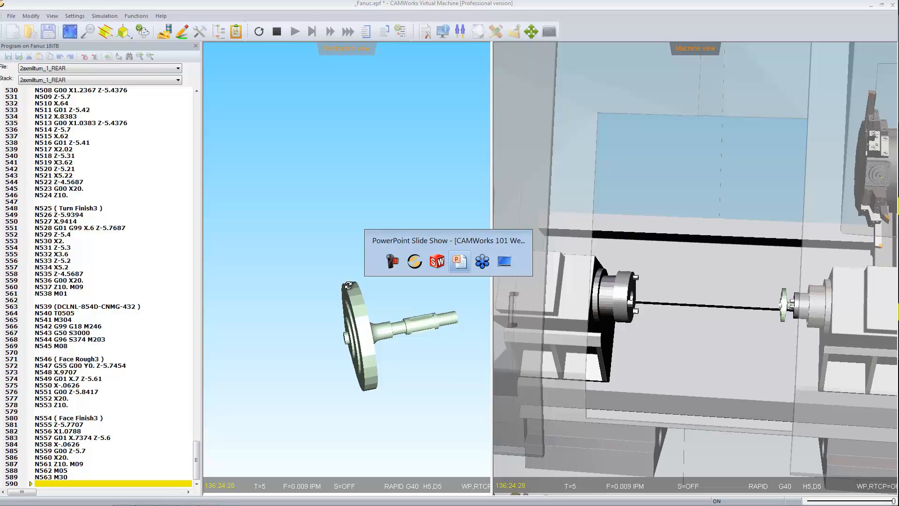
pyautogui.press('Right')
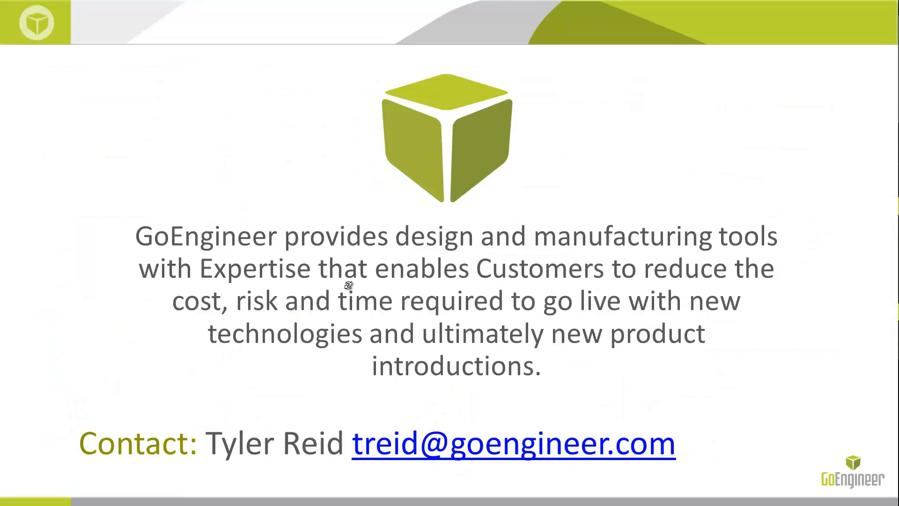